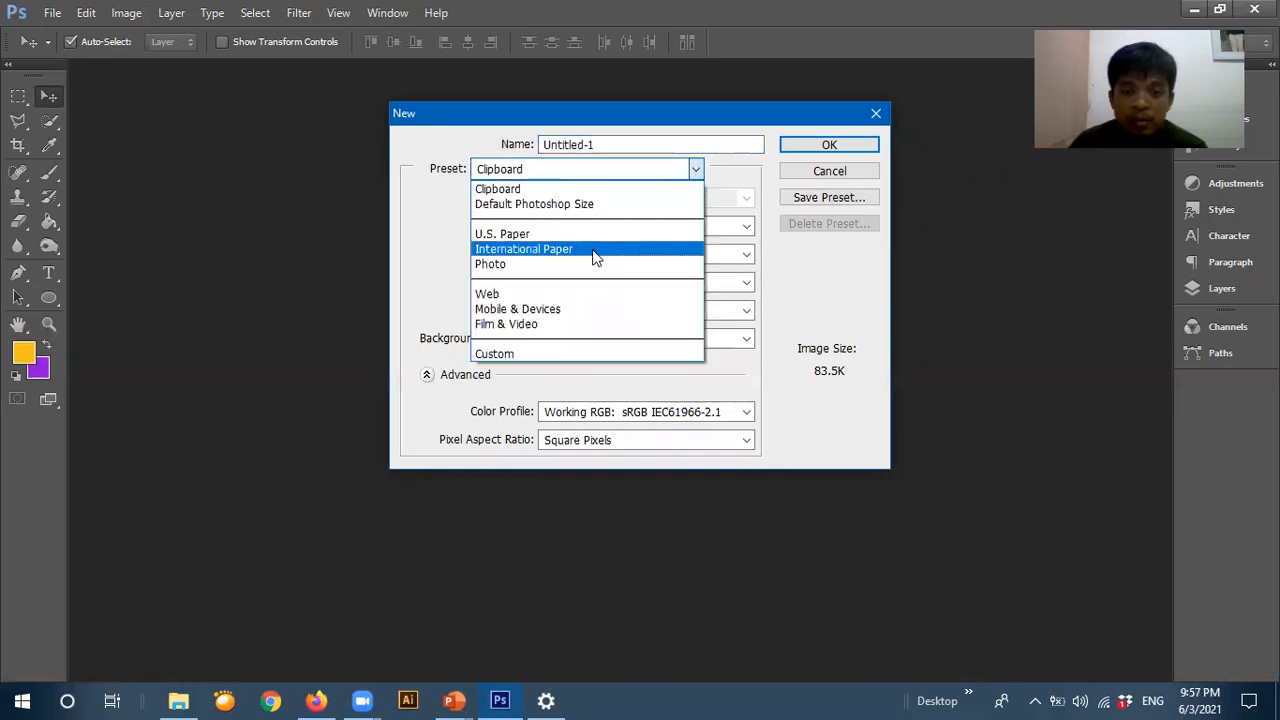
- Set the new document to the International Paper preset in A4 size, with its dimensions in centimeters
{"action": "left_click", "coordinate": [594, 250]}
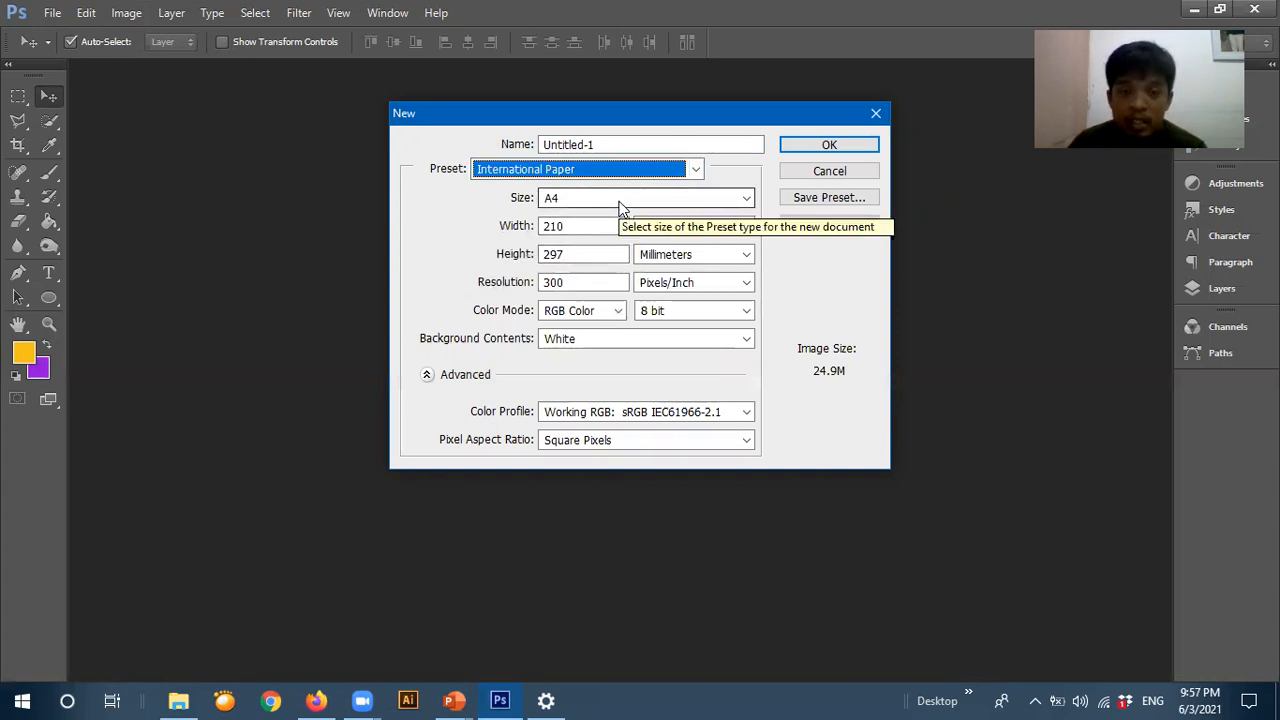
{"action": "left_click", "coordinate": [620, 205]}
{"action": "left_click", "coordinate": [622, 207]}
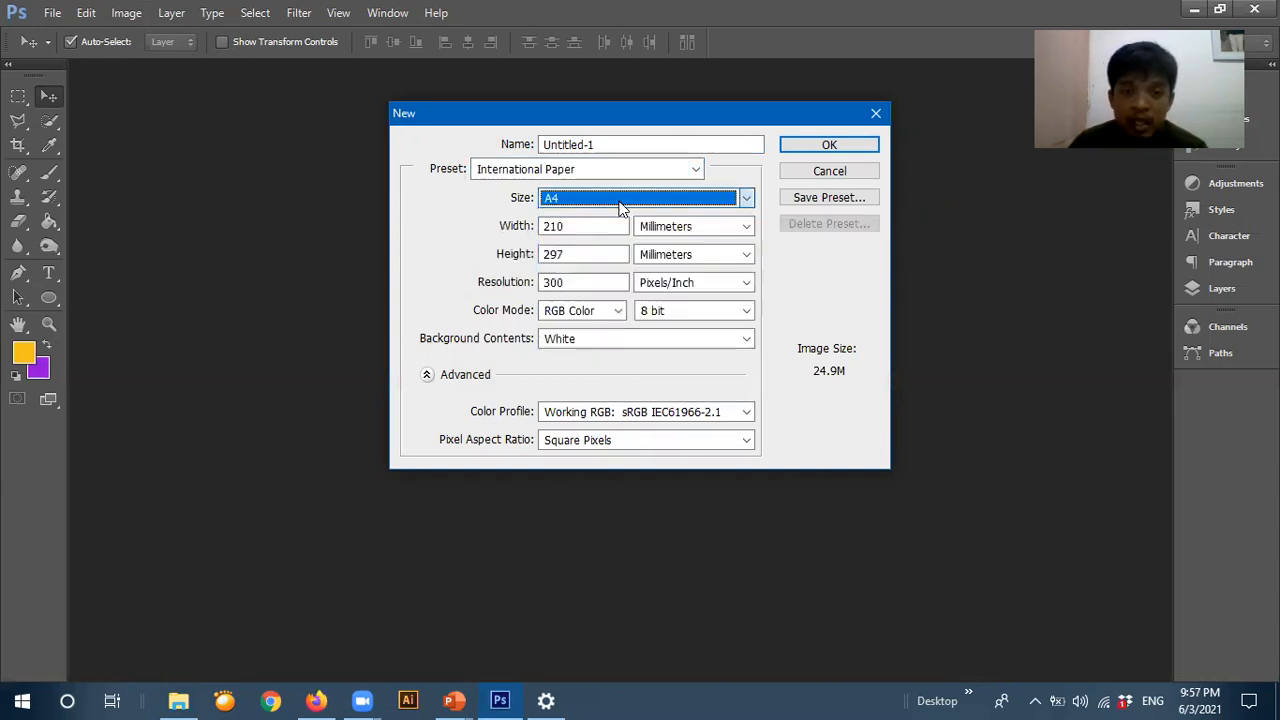
{"action": "left_click", "coordinate": [712, 230]}
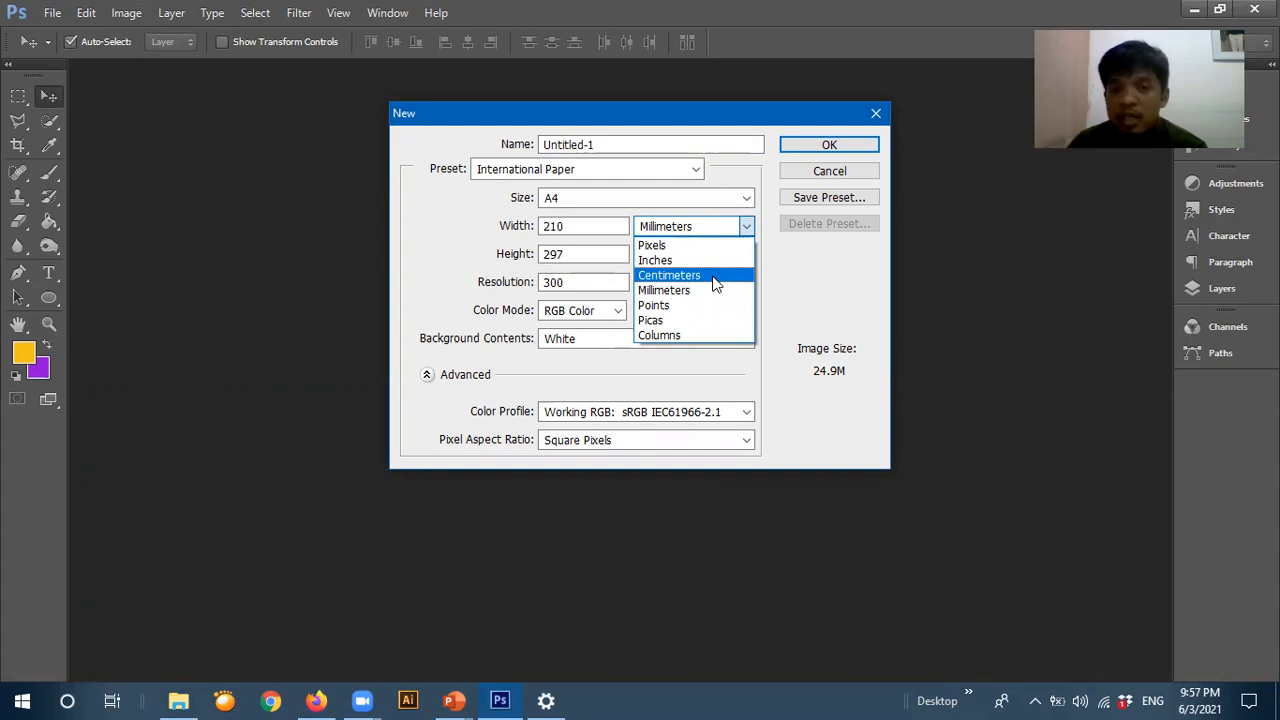
{"action": "left_click", "coordinate": [714, 280]}
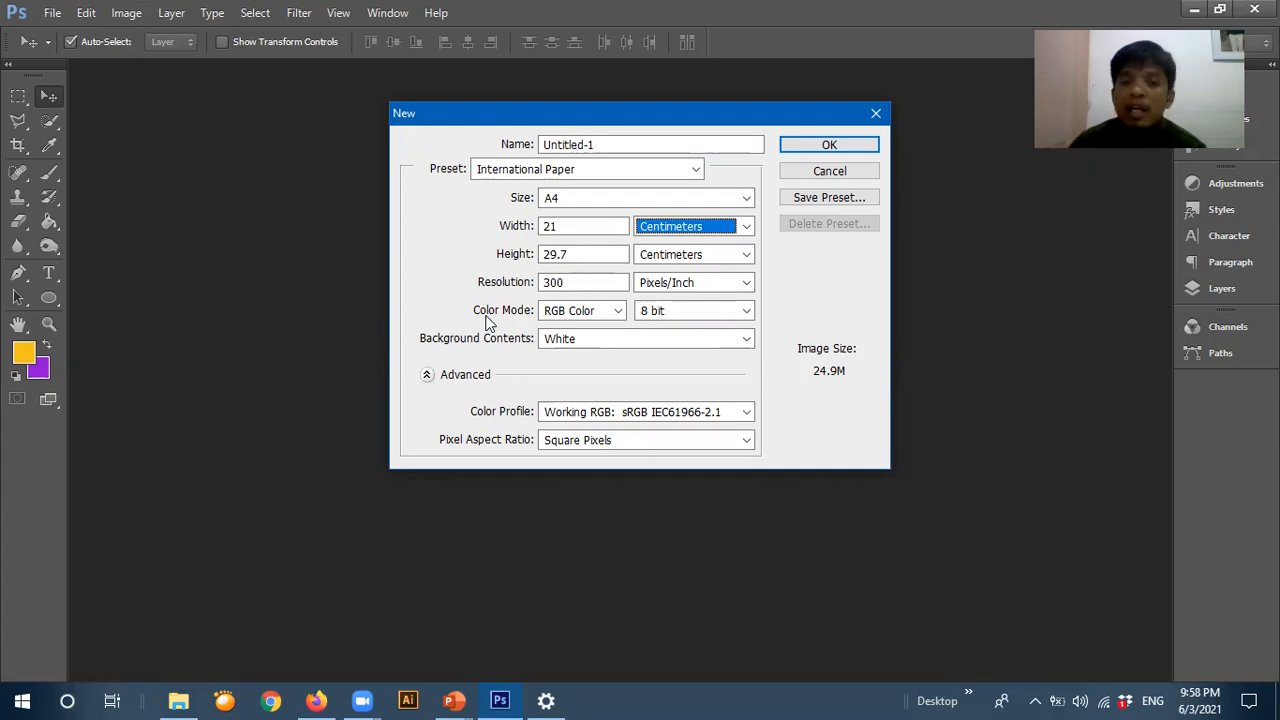
- Set the new document's resolution to 150 pixels/inch
{"action": "left_click", "coordinate": [575, 280]}
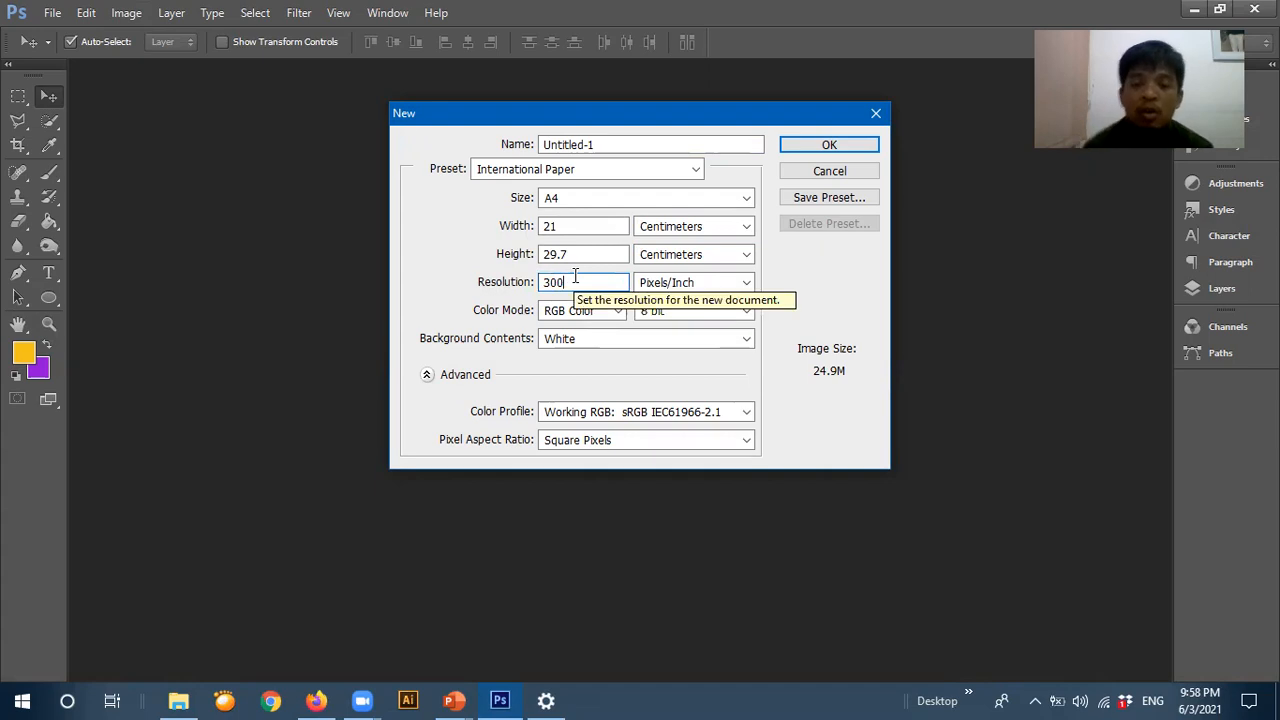
{"action": "key", "text": "BackSpace"}
{"action": "key", "text": "BackSpace"}
{"action": "key", "text": "BackSpace"}
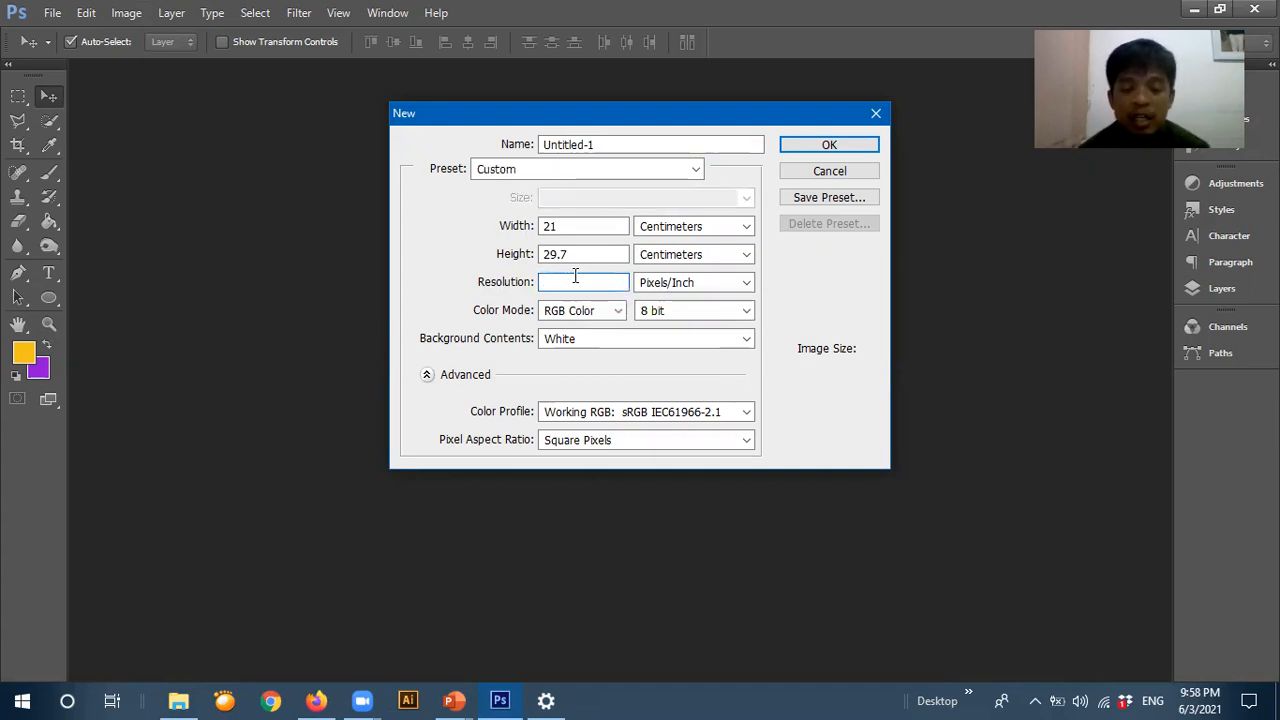
{"action": "type", "text": "15"}
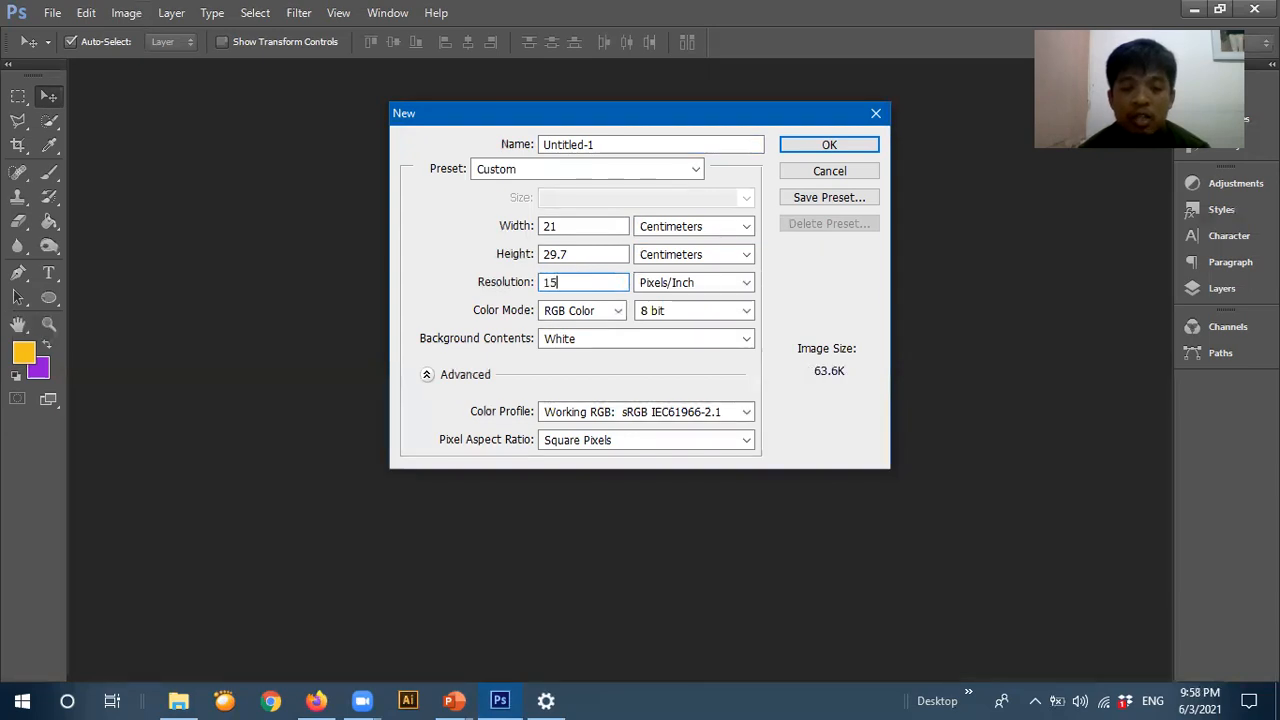
{"action": "type", "text": "0"}
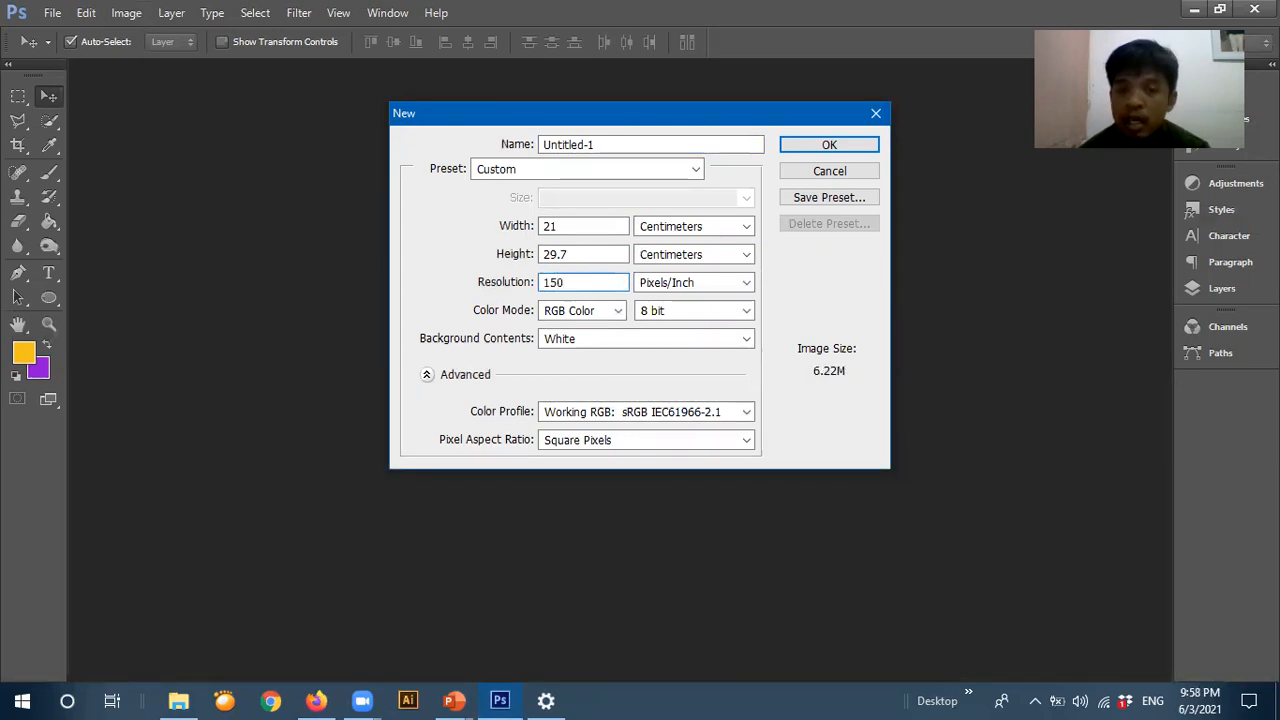
- Set the new document's resolution to 75 pixels/inch
{"action": "key", "text": "BackSpace"}
{"action": "key", "text": "BackSpace"}
{"action": "key", "text": "BackSpace"}
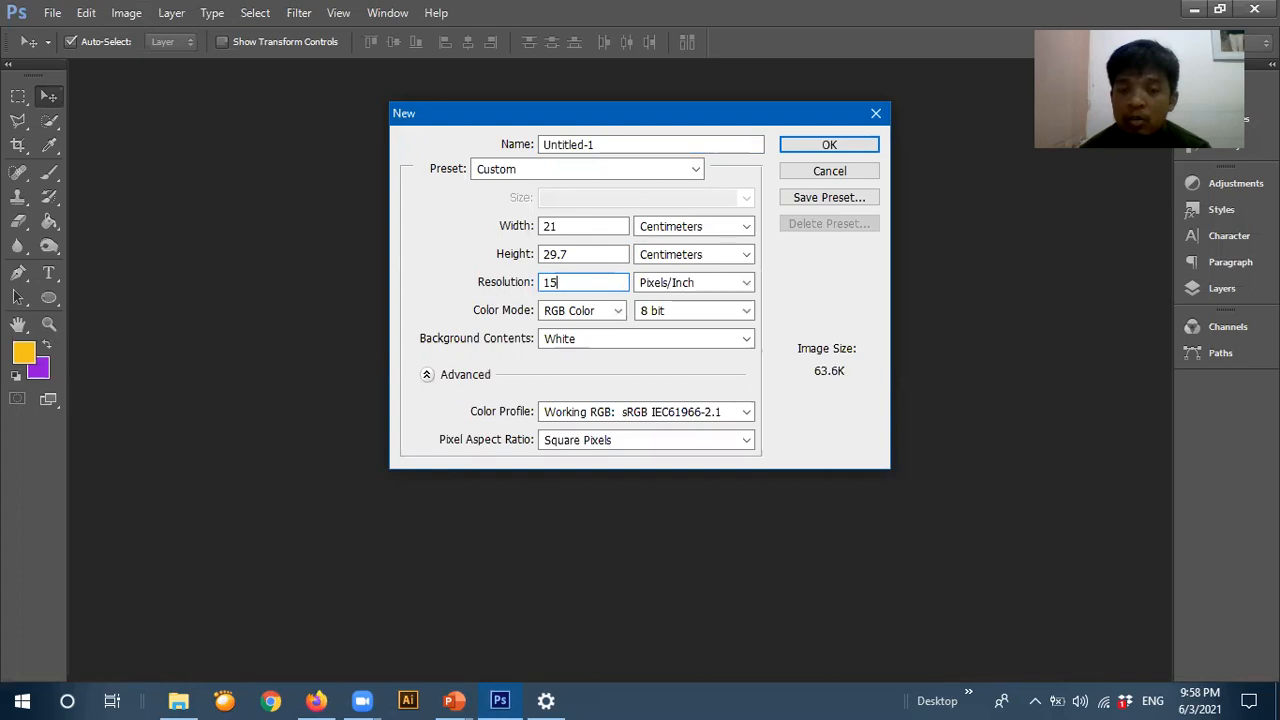
{"action": "type", "text": "75"}
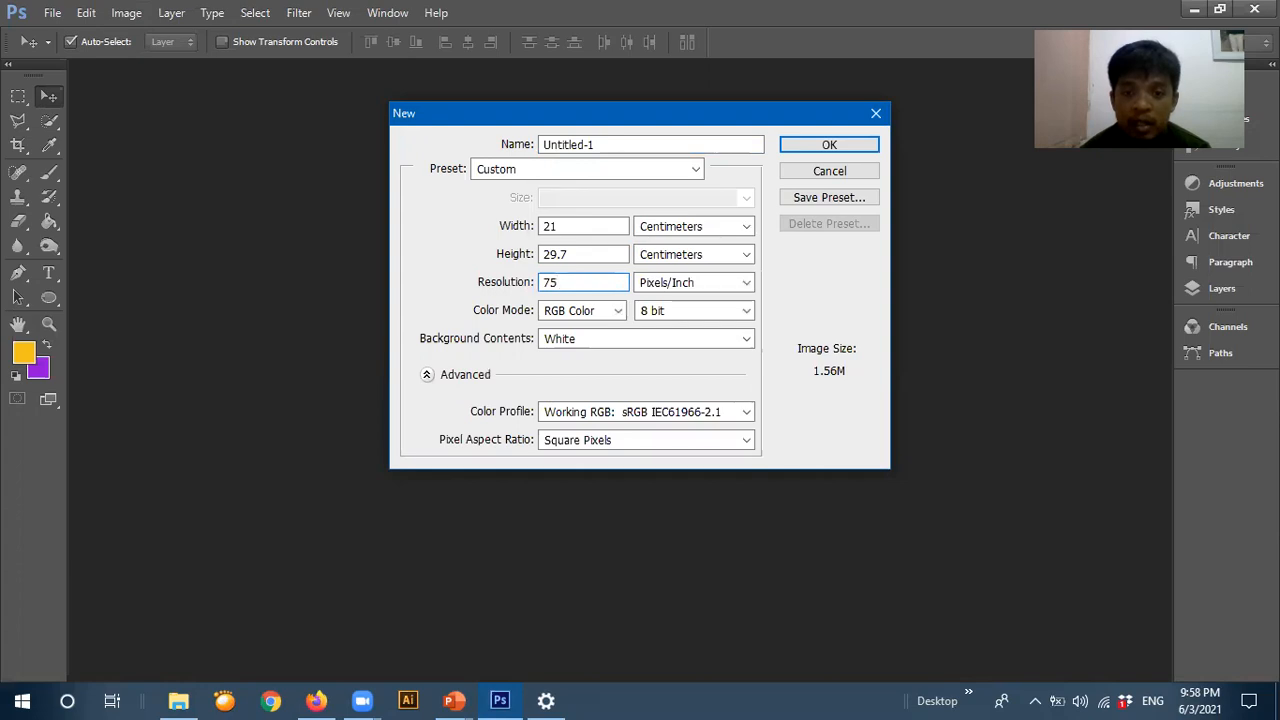
- Set the new document's resolution to 300 pixels/inch
{"action": "key", "text": "BackSpace"}
{"action": "key", "text": "BackSpace"}
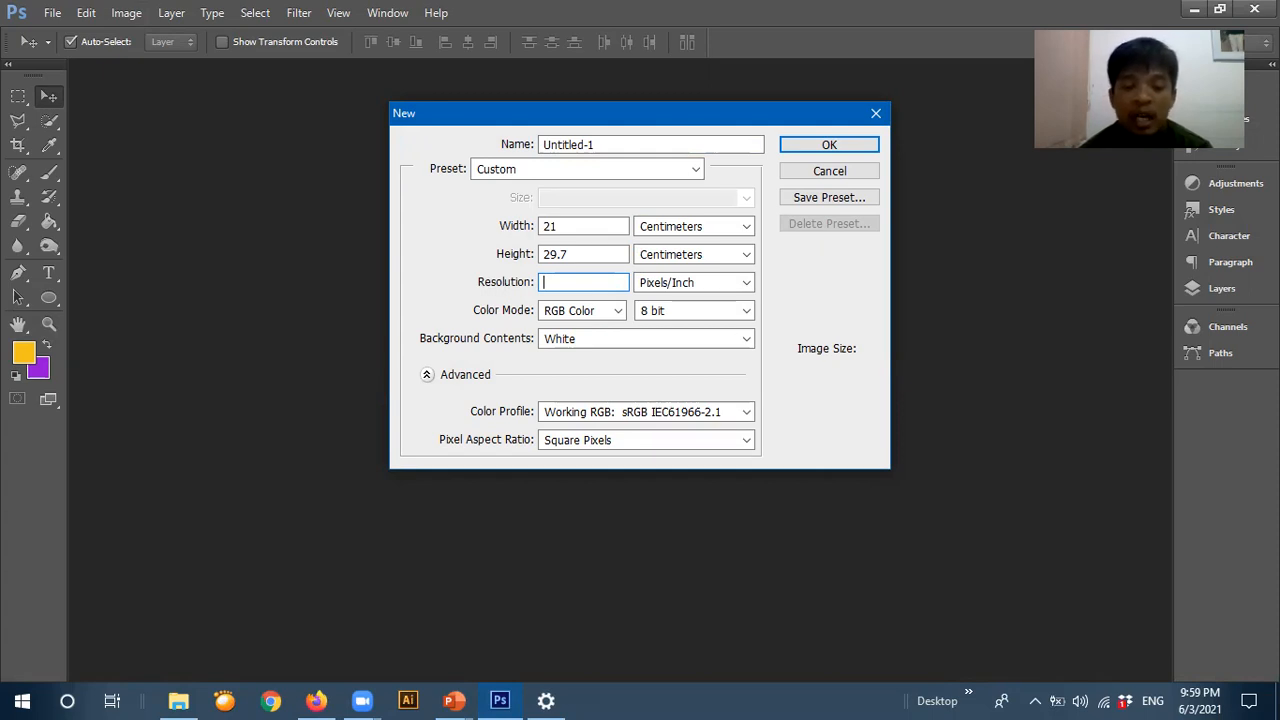
{"action": "type", "text": "300"}
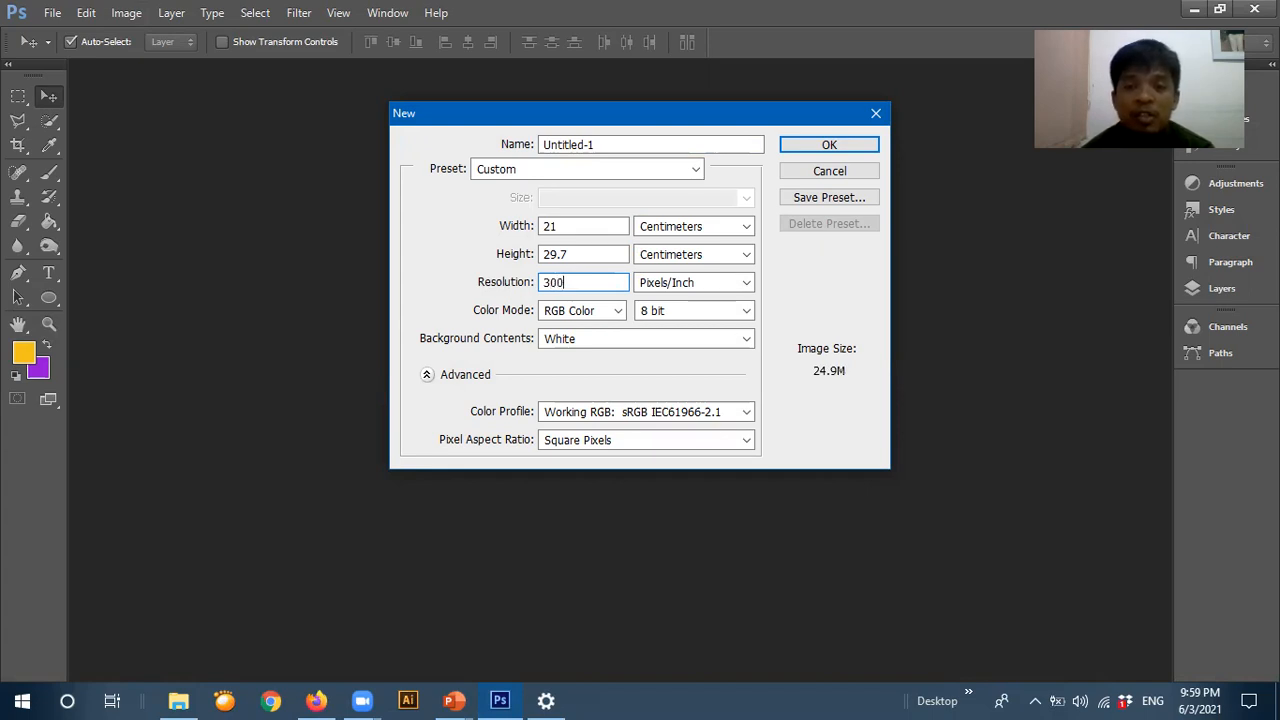
- Create an A4 document from the International Paper preset with width and height in centimeters, and dismiss the security notification
{"action": "left_click", "coordinate": [697, 172]}
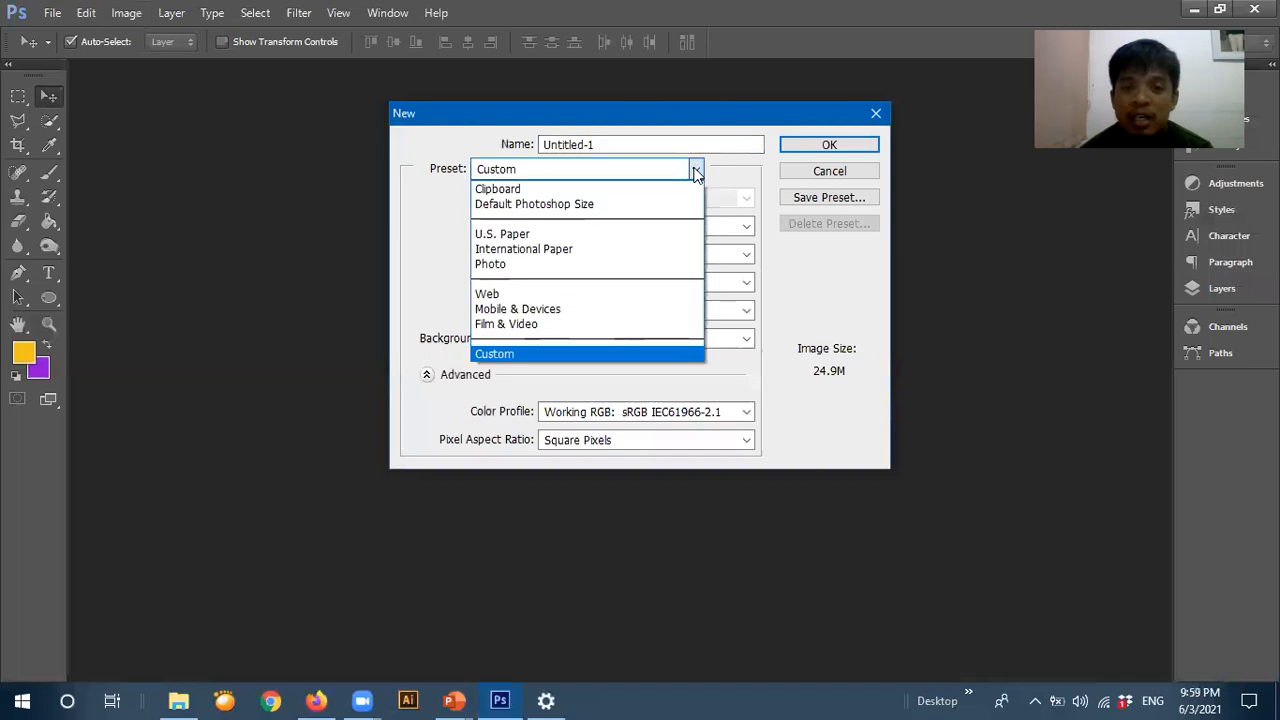
{"action": "left_click", "coordinate": [634, 251]}
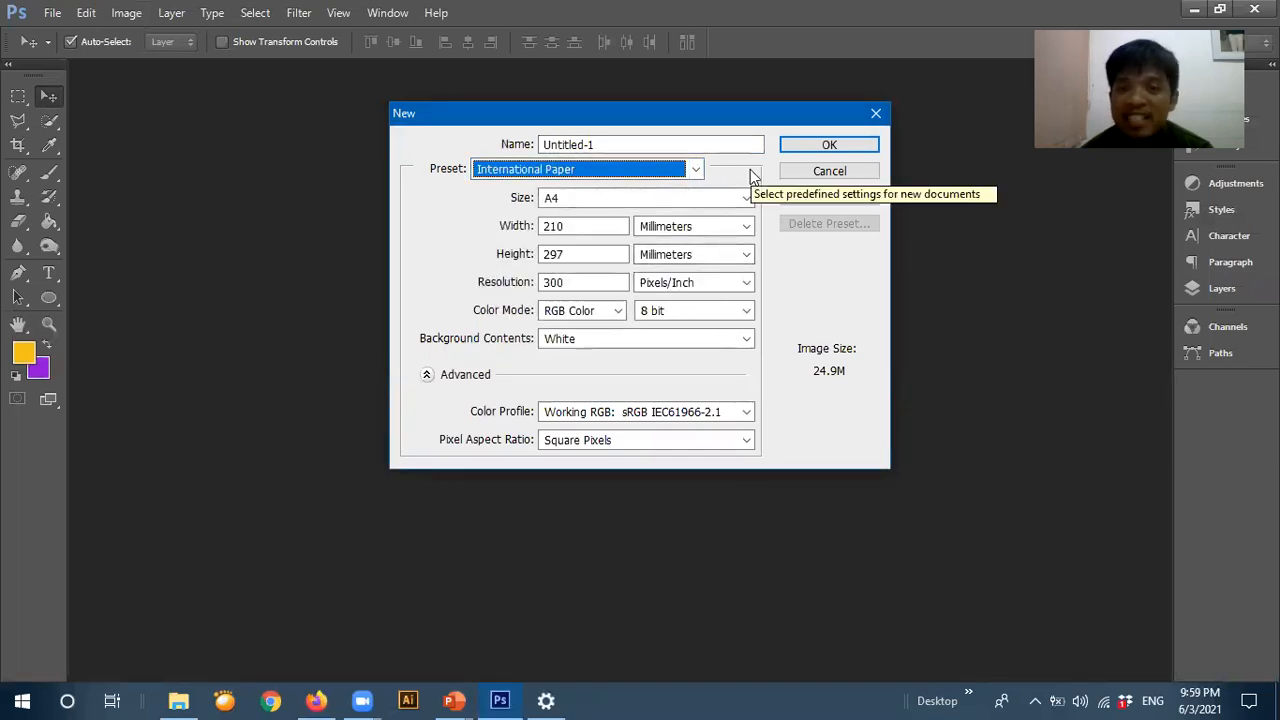
{"action": "left_click", "coordinate": [741, 228]}
{"action": "left_click", "coordinate": [697, 276]}
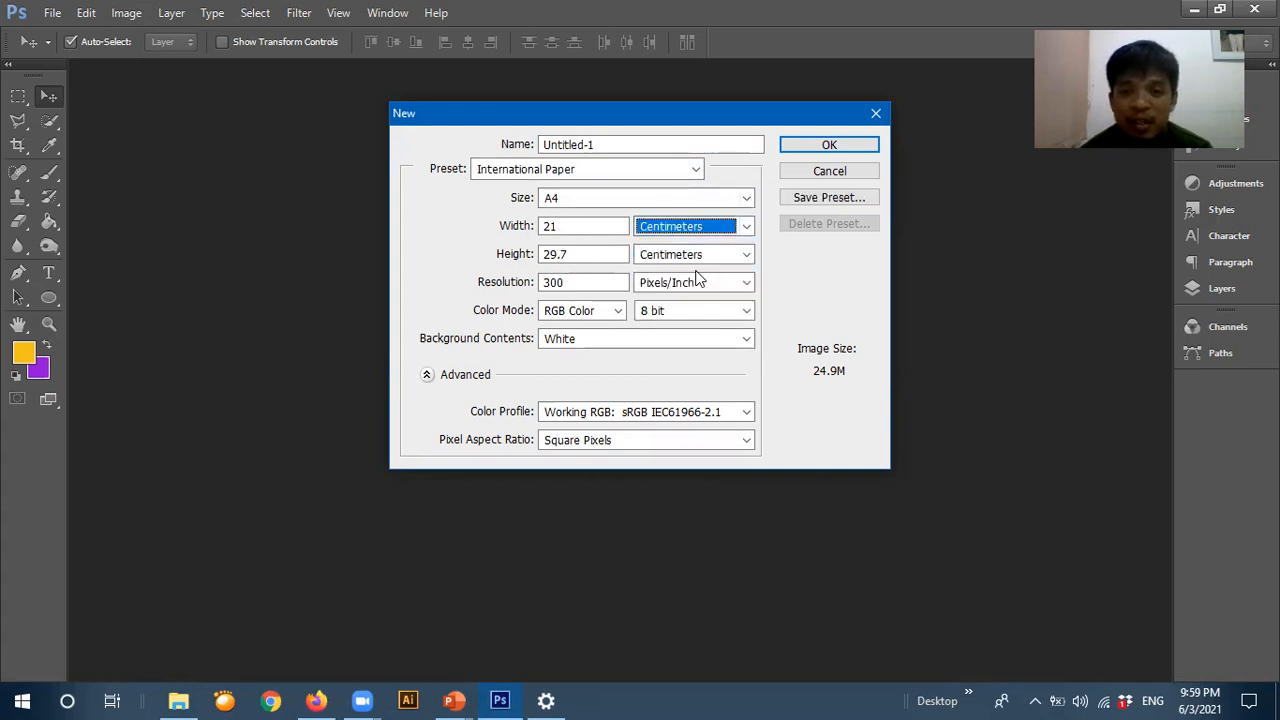
{"action": "left_click", "coordinate": [700, 256]}
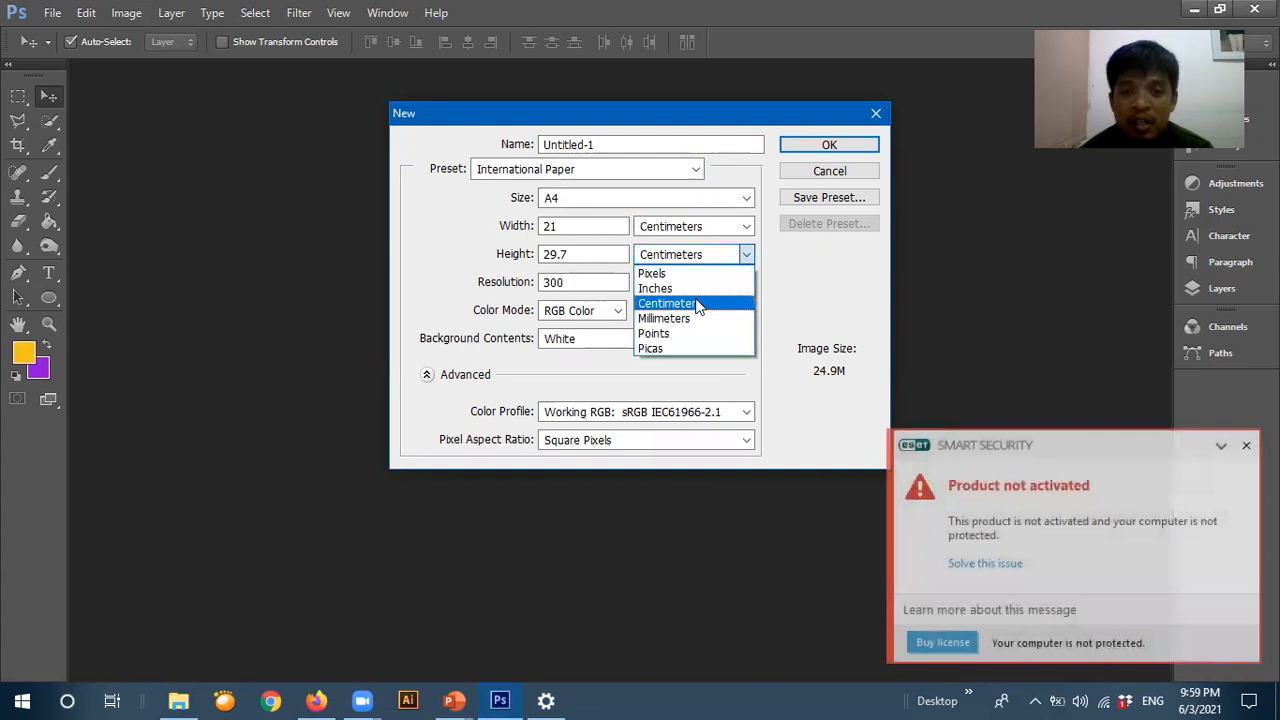
{"action": "left_click", "coordinate": [685, 303]}
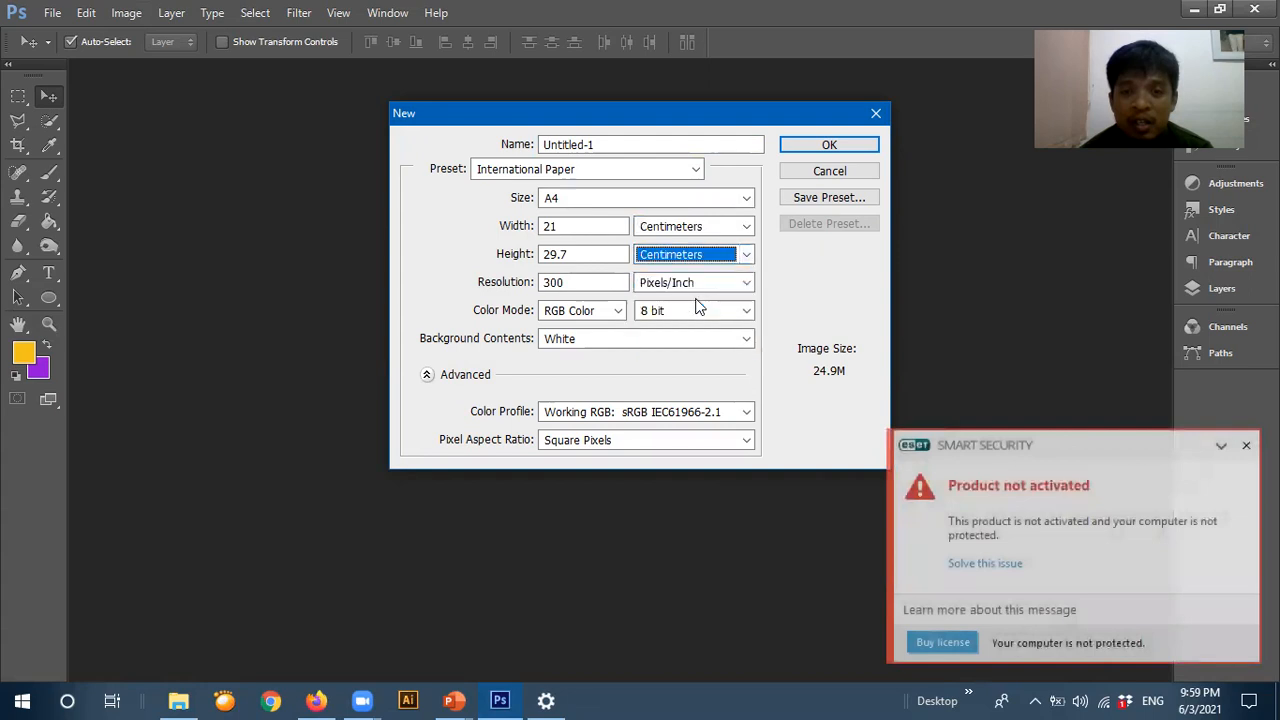
{"action": "left_click", "coordinate": [813, 147]}
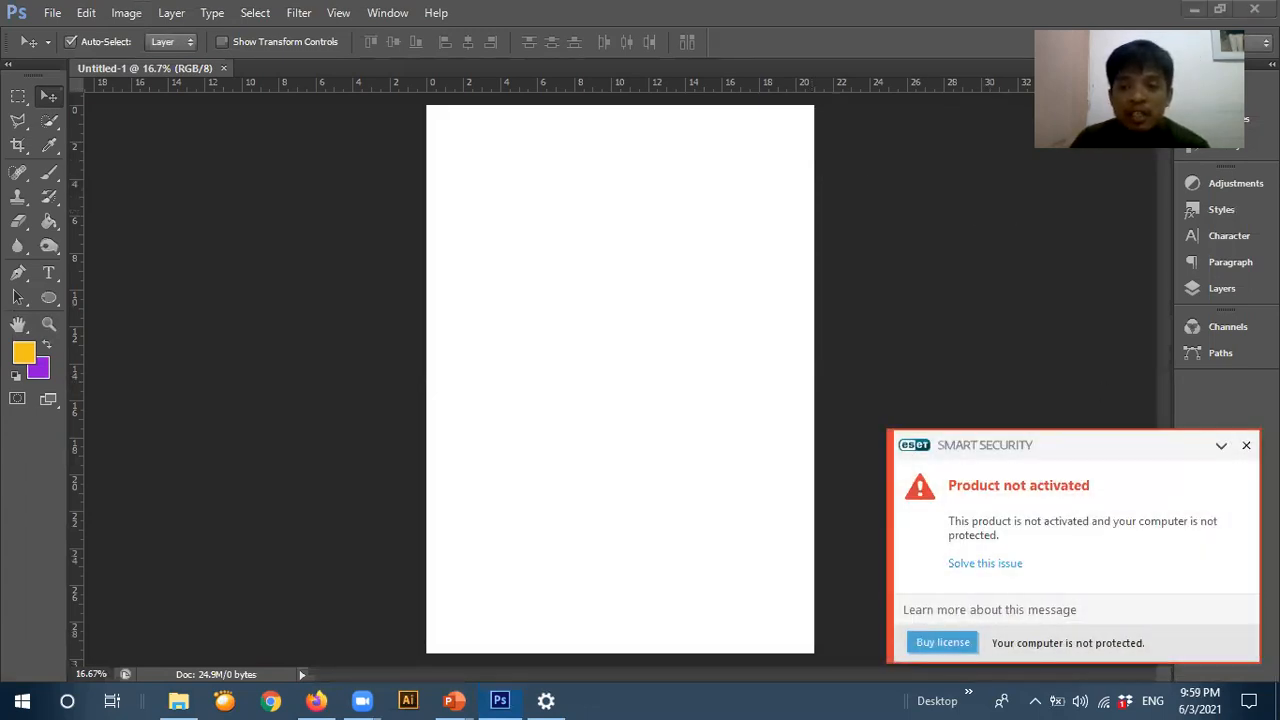
{"action": "left_click", "coordinate": [1246, 446]}
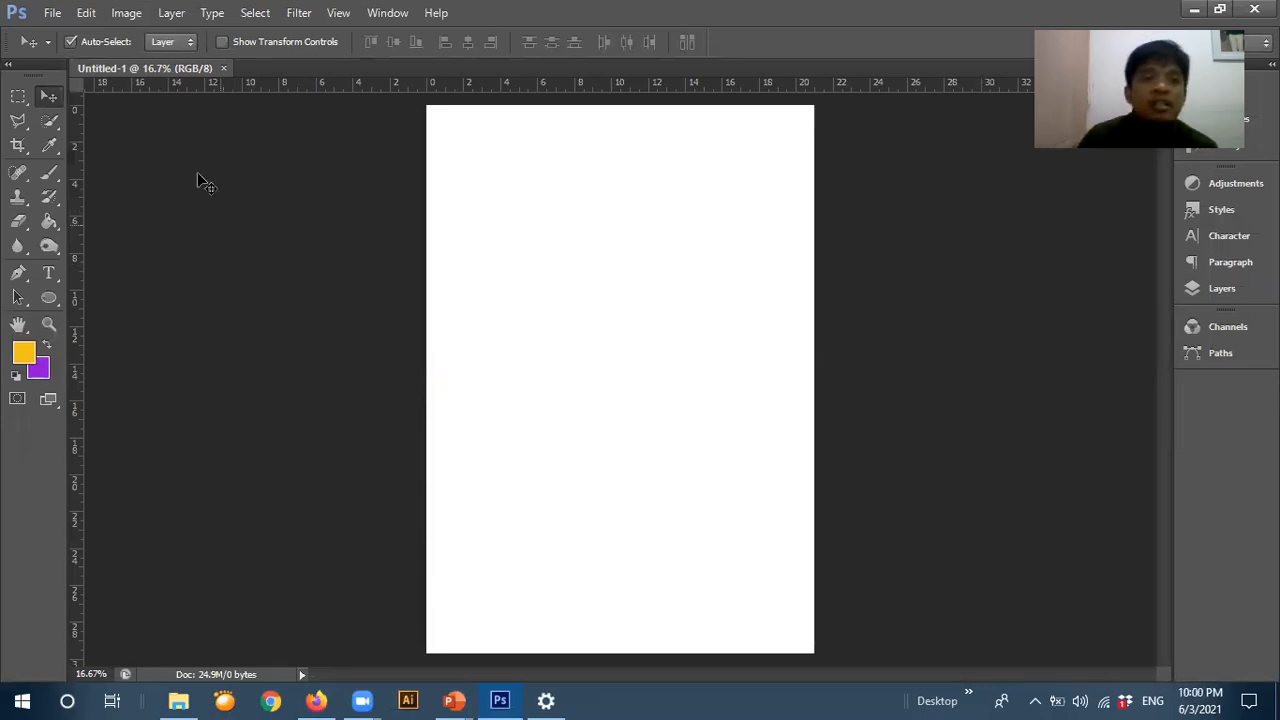
- Rotate the canvas 90° clockwise and undo the rotation
{"action": "left_click", "coordinate": [130, 17]}
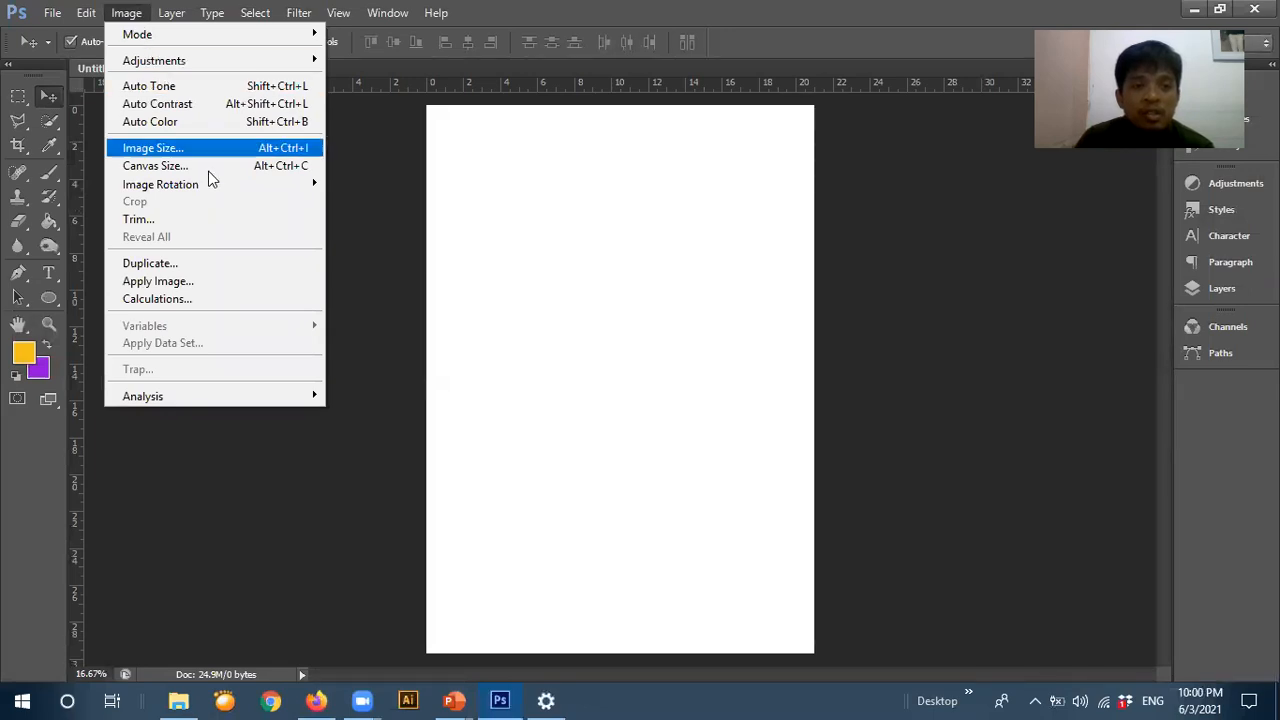
{"action": "mouse_move", "coordinate": [229, 190]}
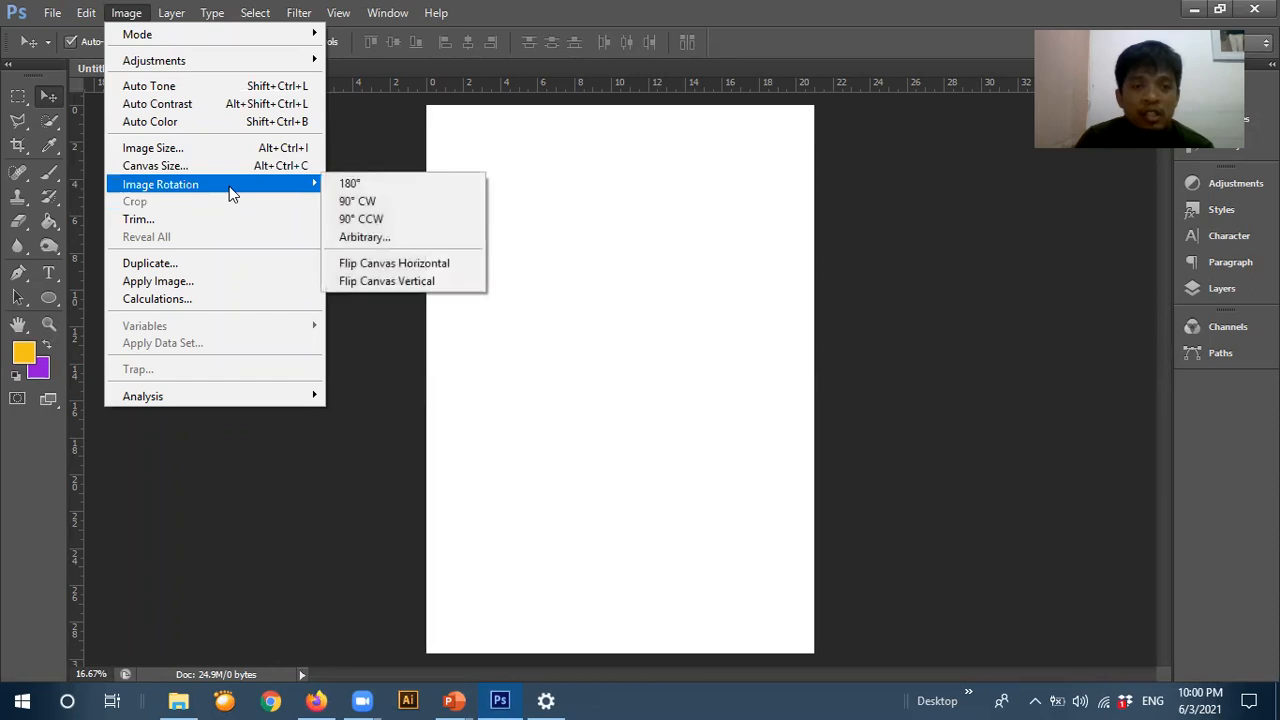
{"action": "left_click", "coordinate": [374, 204]}
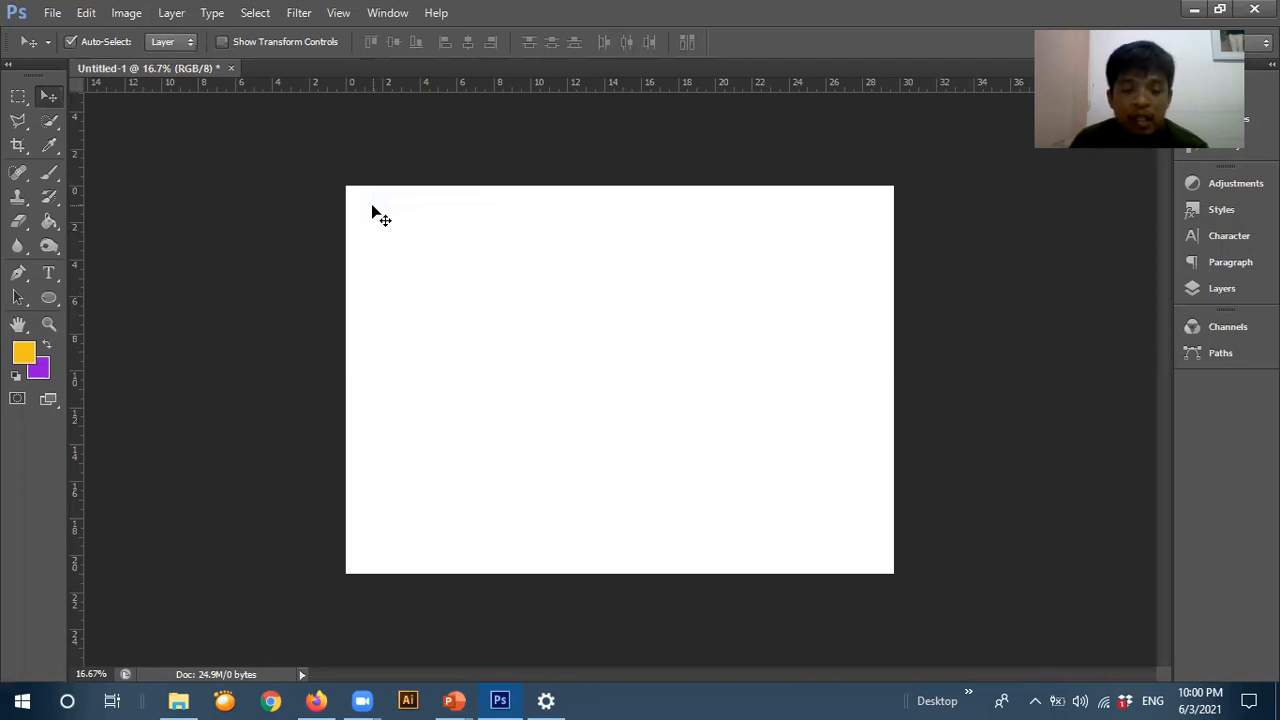
{"action": "key", "text": "ctrl+z"}
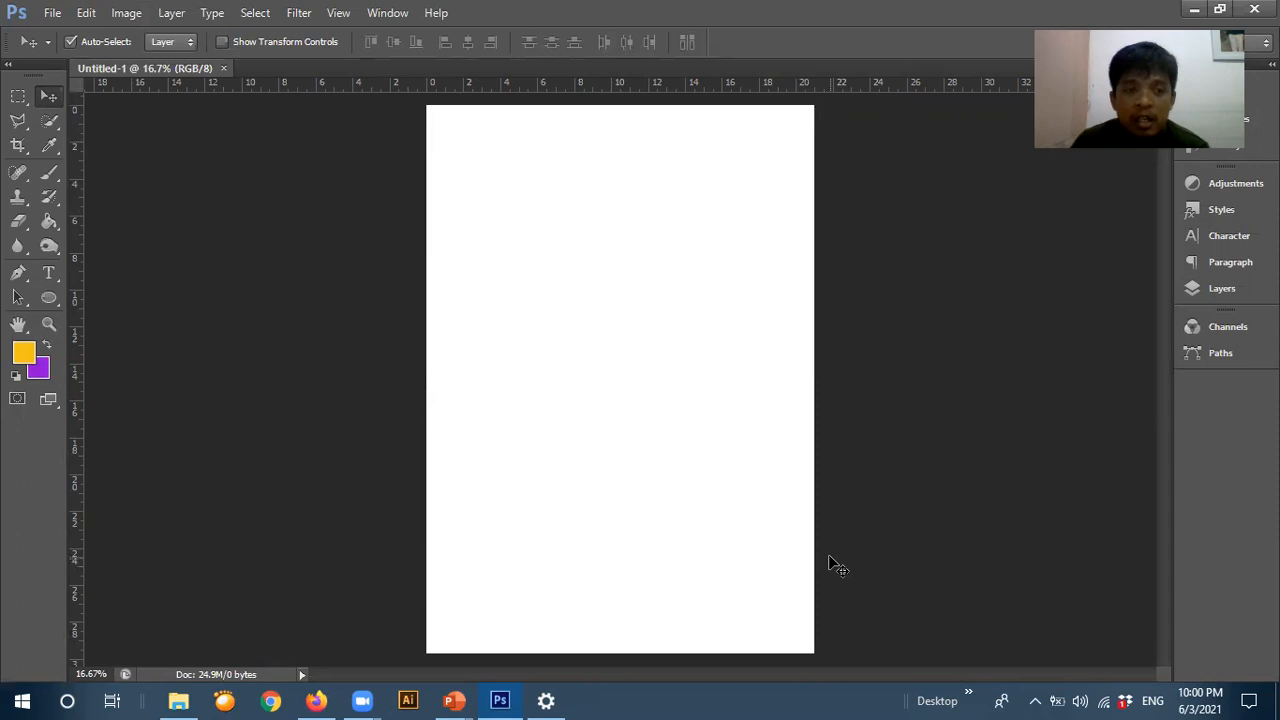
- Draw a yellow circle about 852 px in diameter in the upper-left area of the page with the Ellipse tool
{"action": "left_click", "coordinate": [49, 297]}
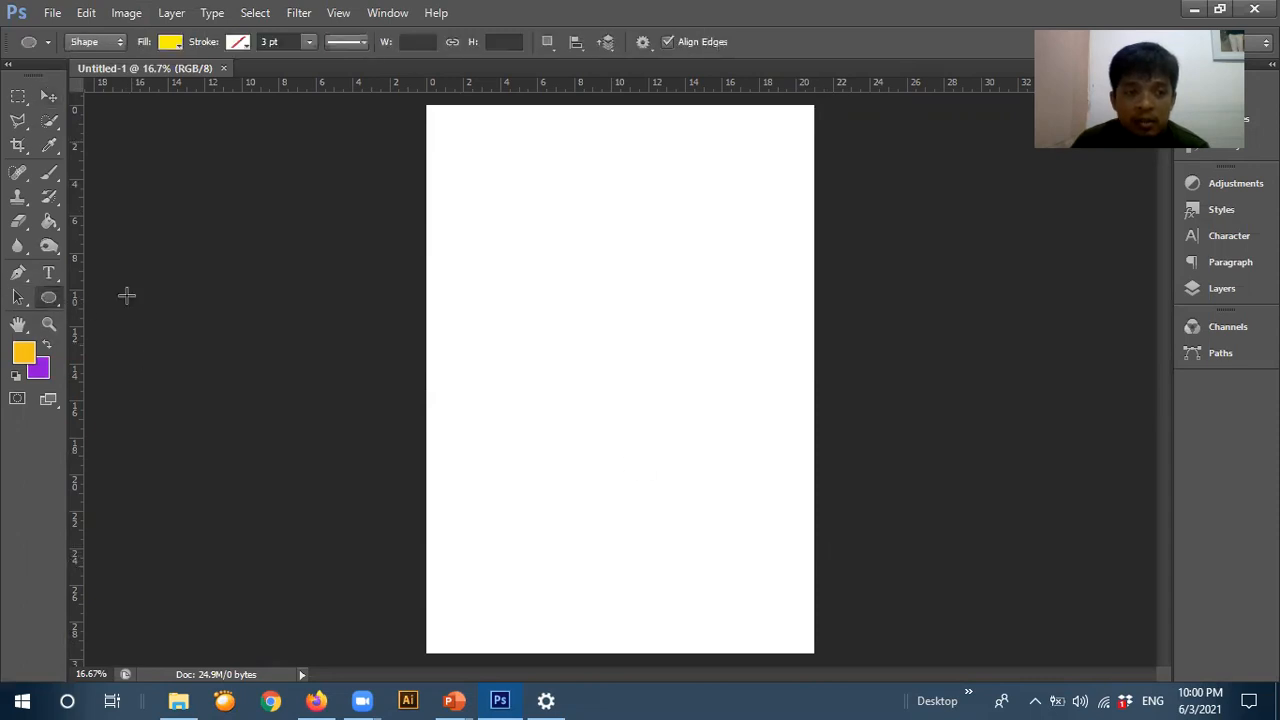
{"action": "left_click_drag", "start_coordinate": [498, 248], "coordinate": [557, 334]}
{"action": "left_click", "coordinate": [557, 334]}
{"action": "left_click", "coordinate": [657, 376]}
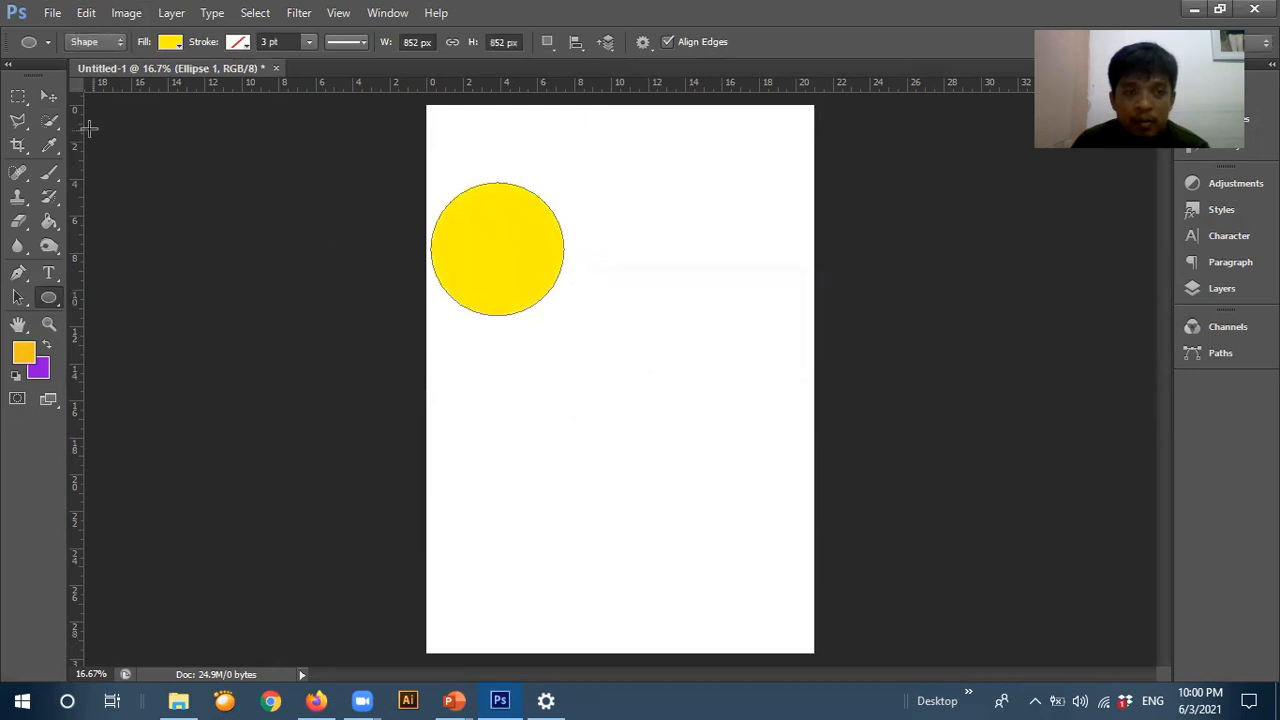
- Move the yellow circle past the page's left edge so that only a sliver remains on the page
{"action": "left_click", "coordinate": [49, 96]}
{"action": "left_click_drag", "start_coordinate": [523, 257], "coordinate": [451, 333]}
{"action": "left_click", "coordinate": [279, 323]}
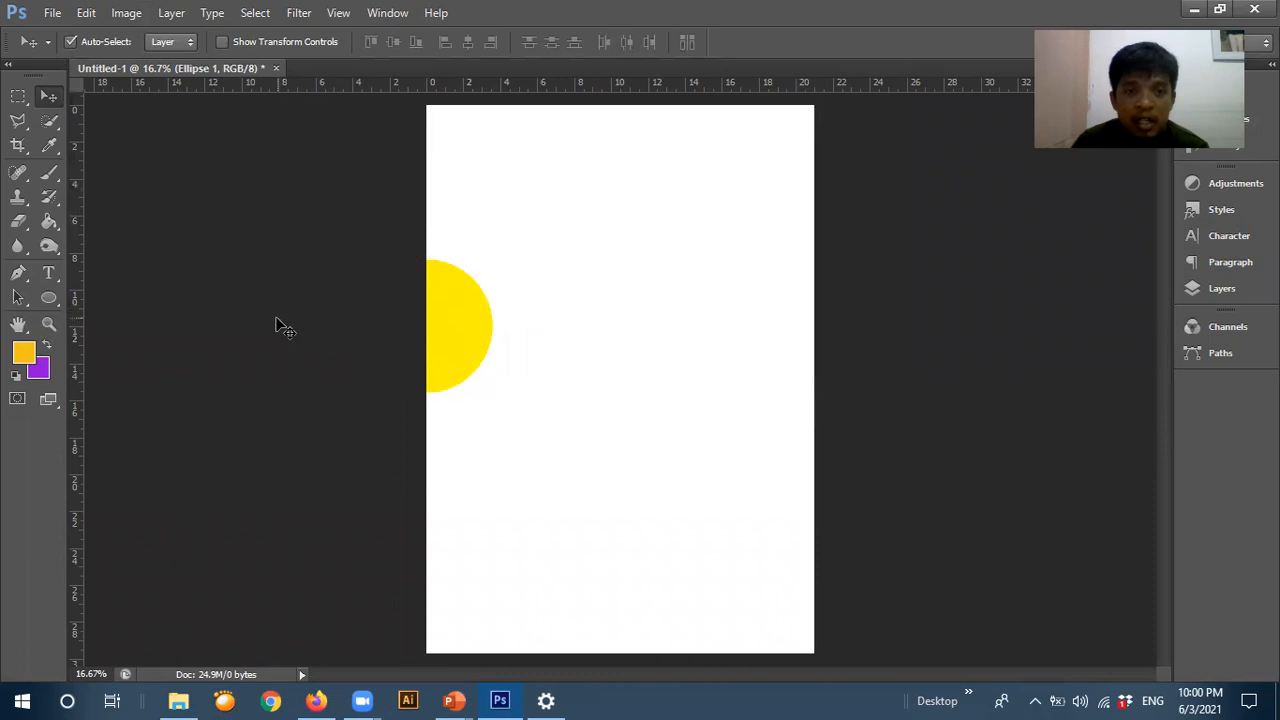
{"action": "left_click_drag", "start_coordinate": [458, 328], "coordinate": [408, 334]}
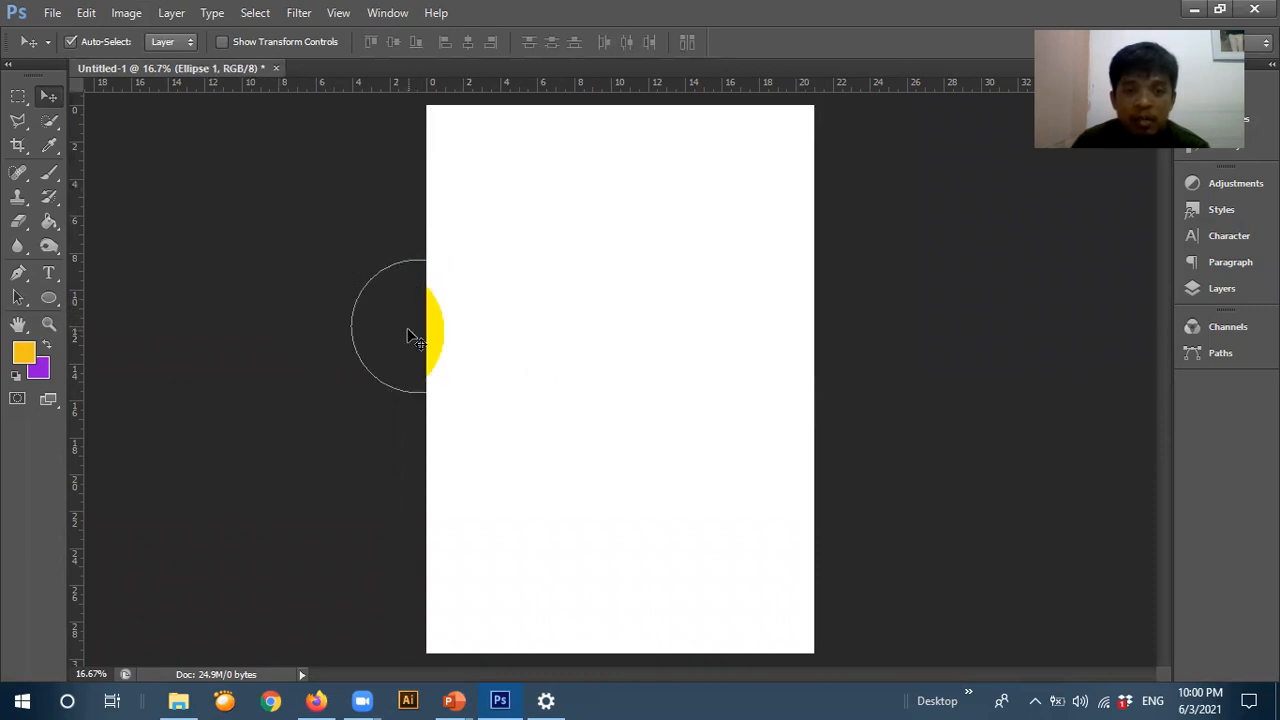
{"action": "left_click", "coordinate": [408, 334]}
{"action": "key", "text": "ctrl+plus"}
{"action": "key", "text": "ctrl+minus"}
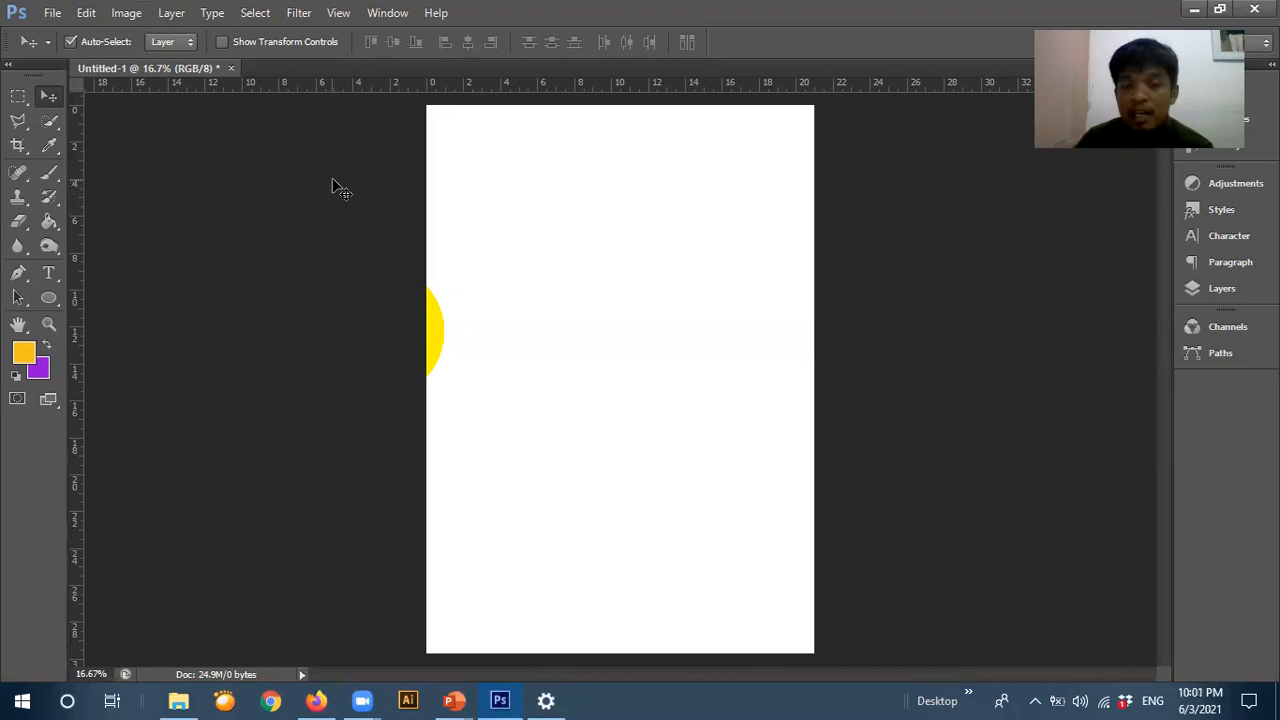
- Move the yellow circle back inside the page and delete it
{"action": "left_click_drag", "start_coordinate": [434, 345], "coordinate": [645, 317]}
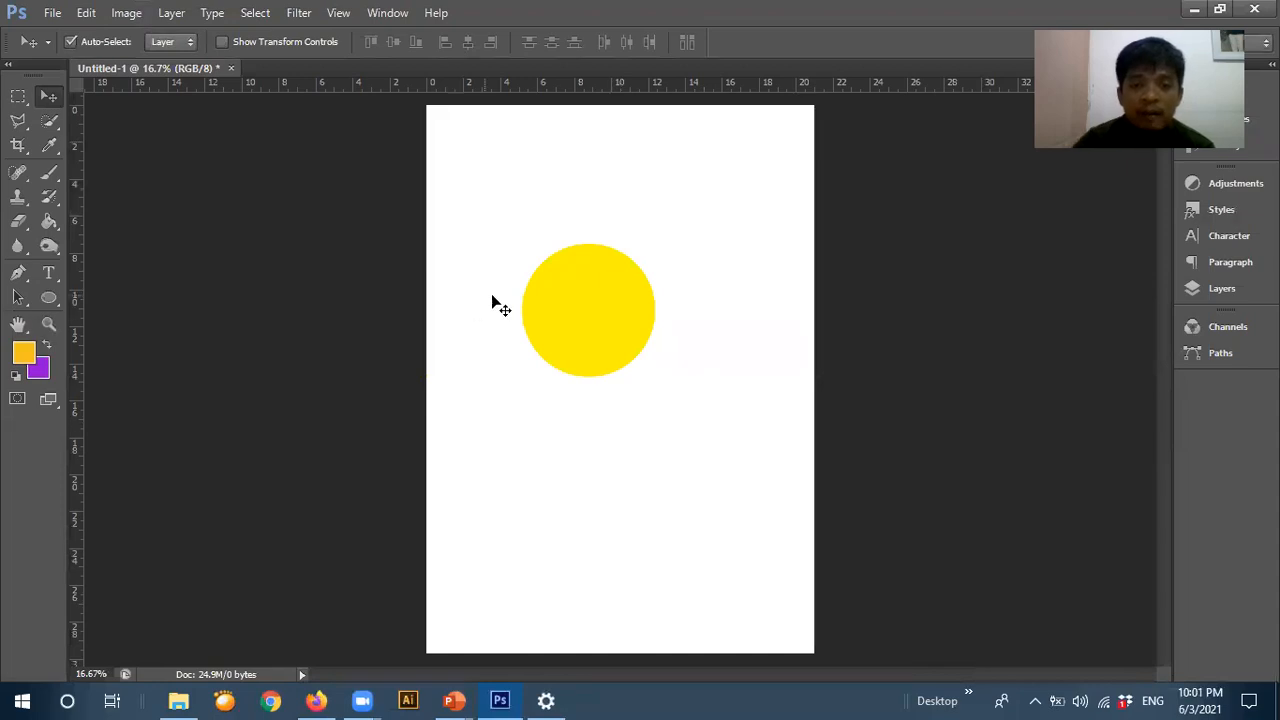
{"action": "left_click", "coordinate": [630, 307]}
{"action": "key", "text": "Delete"}
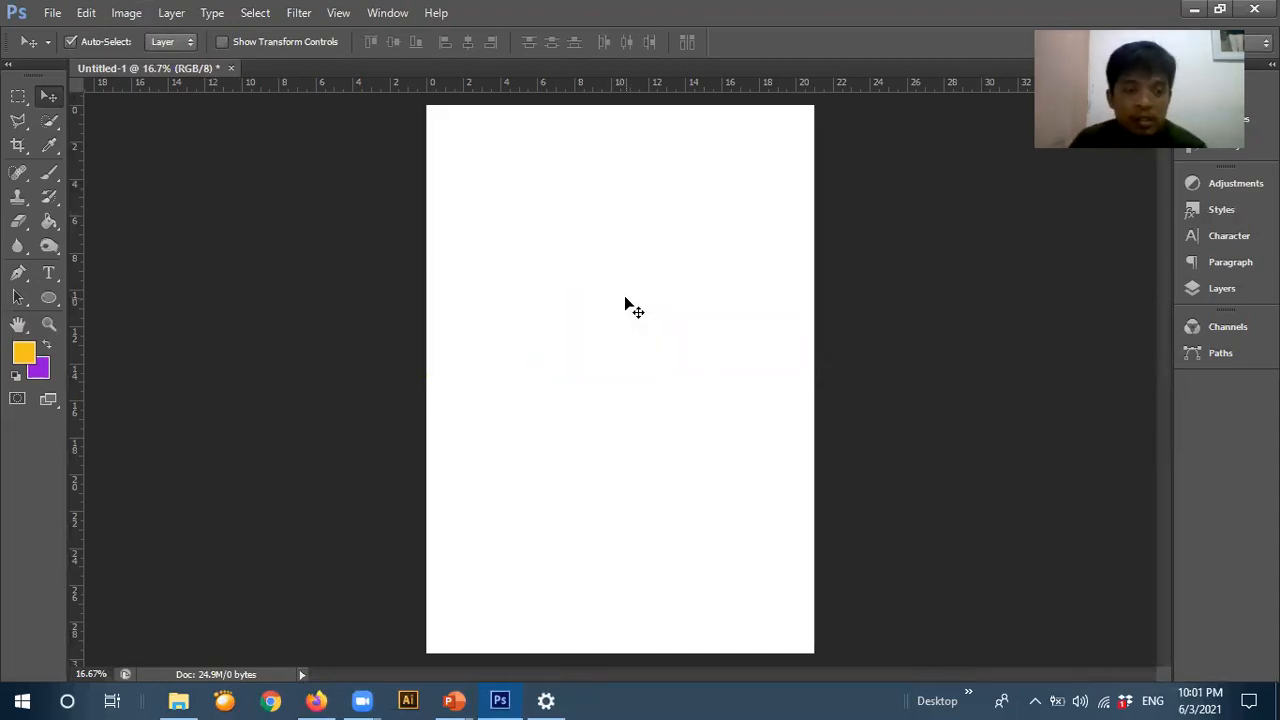
- Draw a yellow square about 727 px wide in the upper-left area of the page with the Rectangle tool and deselect it
{"action": "left_click", "coordinate": [48, 298]}
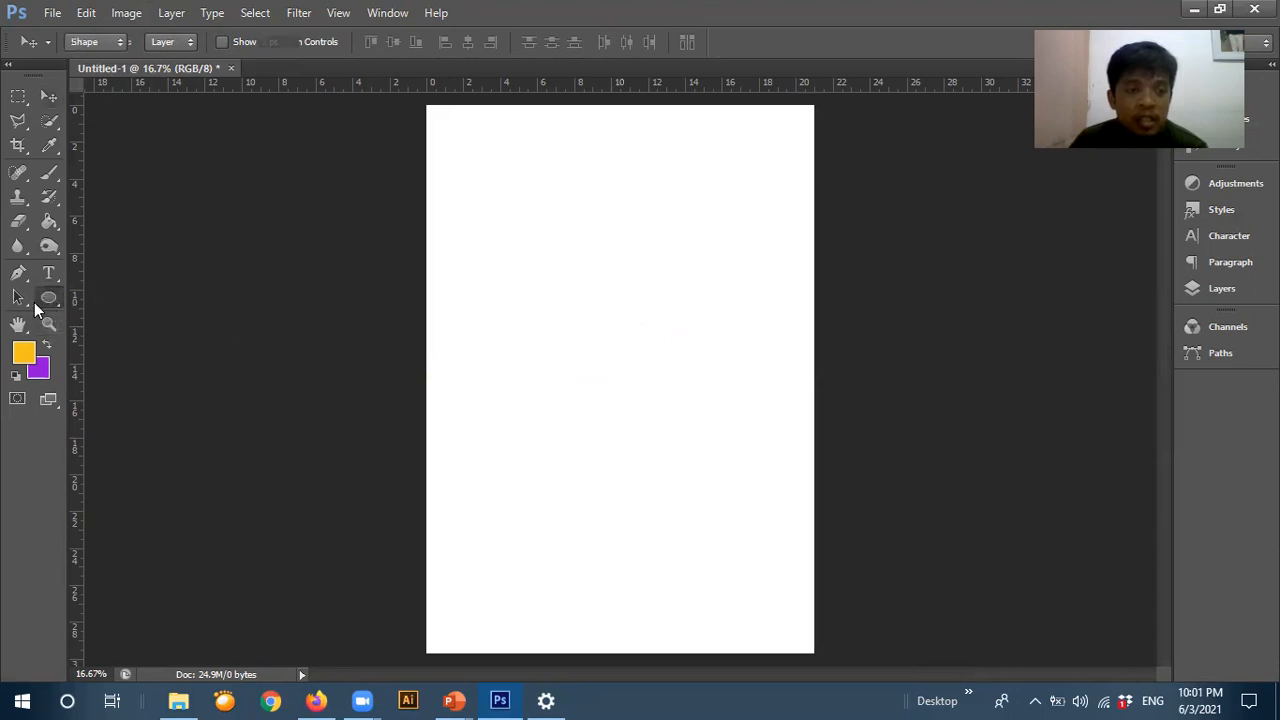
{"action": "right_click", "coordinate": [36, 303]}
{"action": "left_click", "coordinate": [43, 296]}
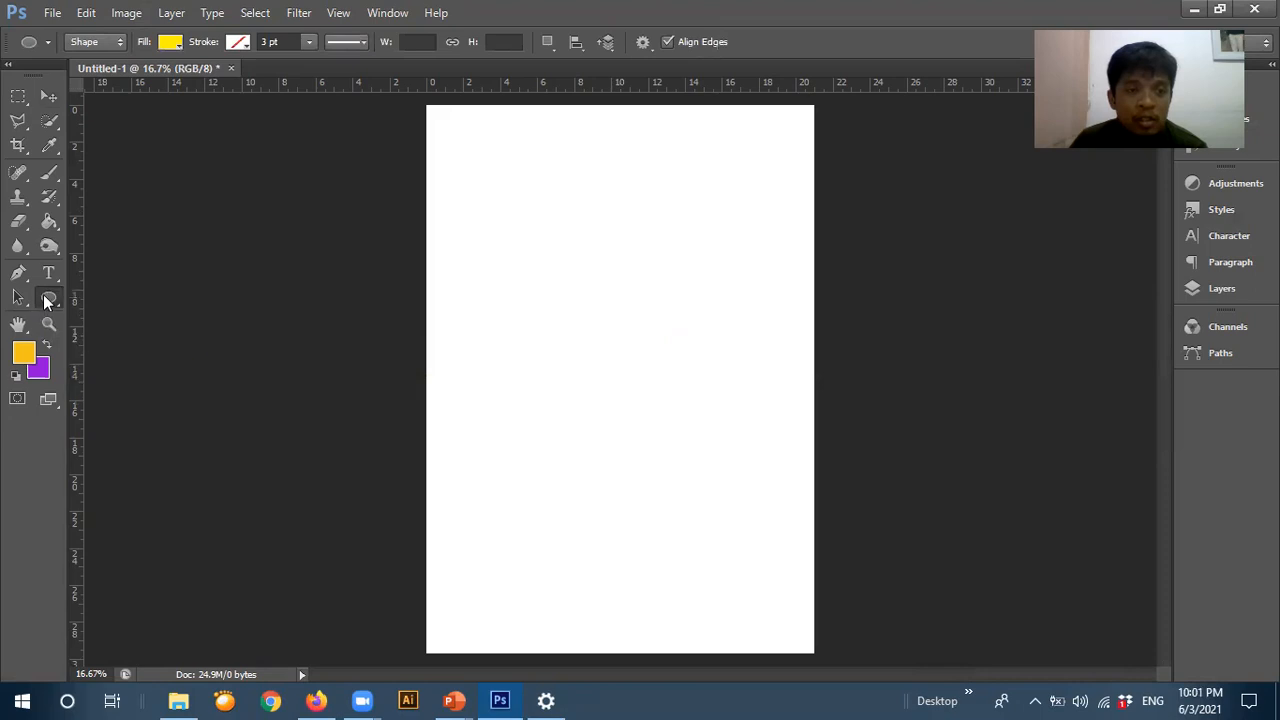
{"action": "right_click", "coordinate": [45, 301]}
{"action": "left_click", "coordinate": [45, 301]}
{"action": "right_click", "coordinate": [46, 302]}
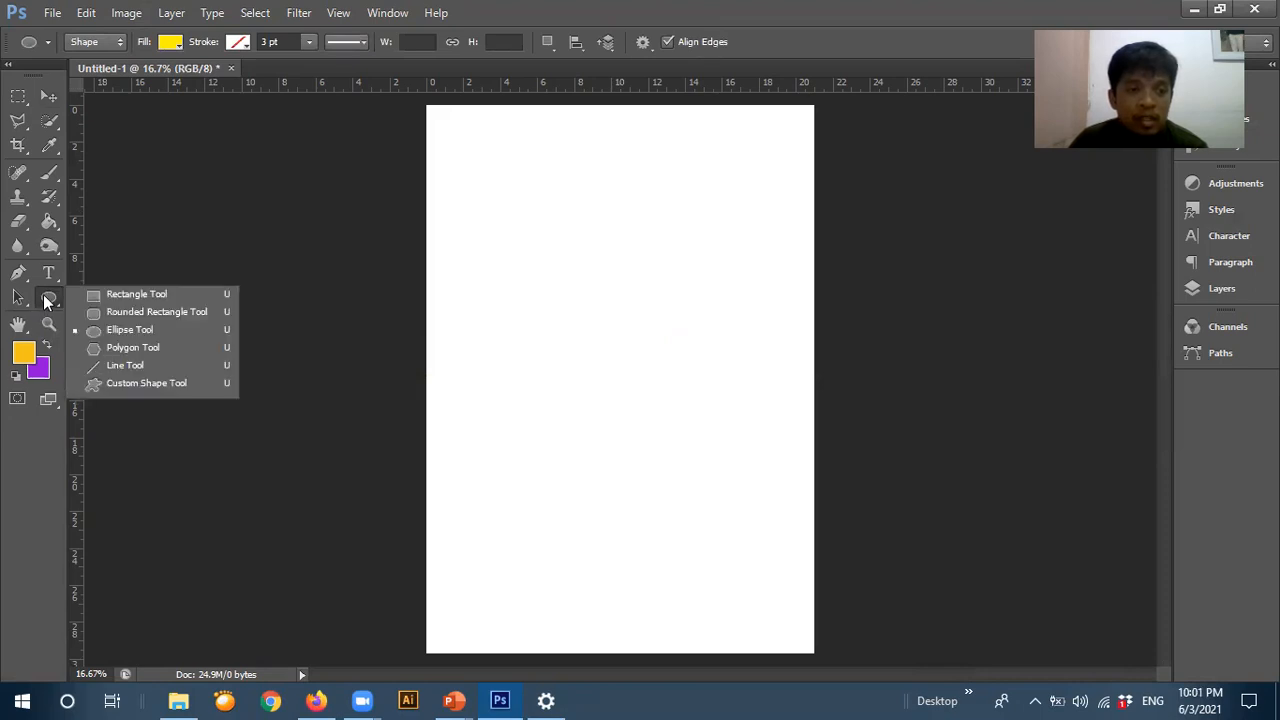
{"action": "left_click", "coordinate": [111, 295]}
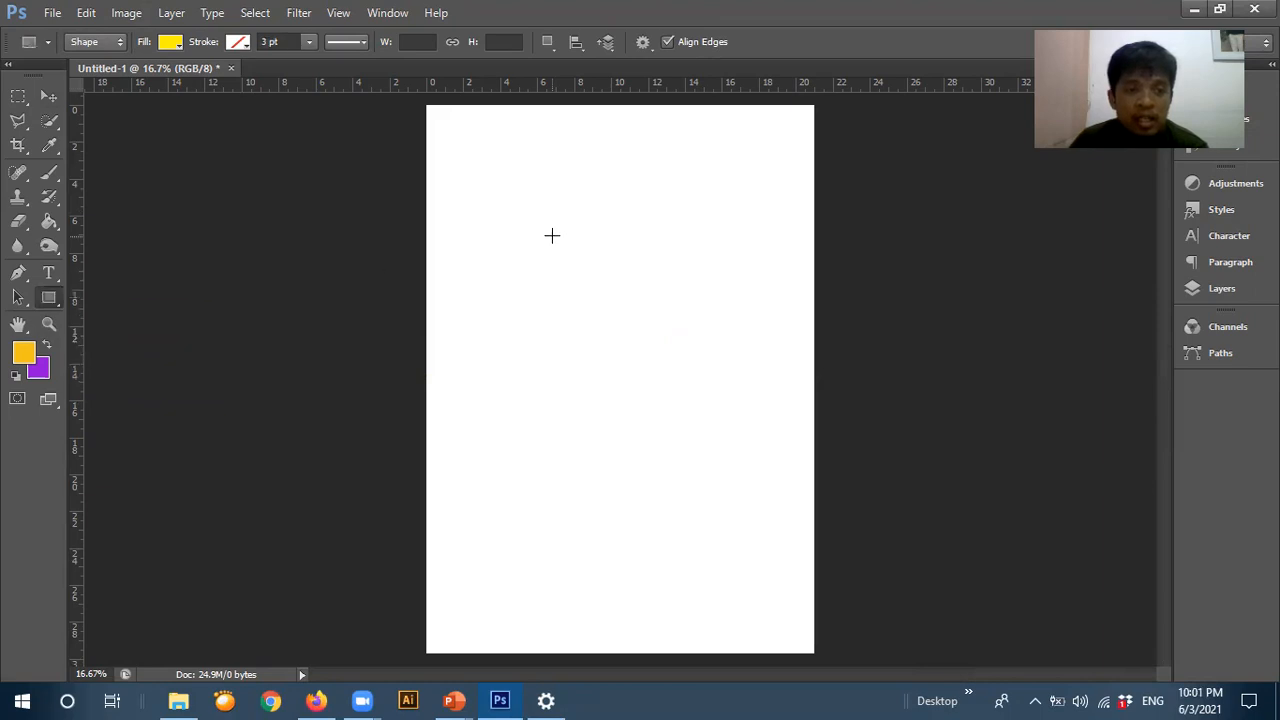
{"action": "left_click", "coordinate": [469, 173]}
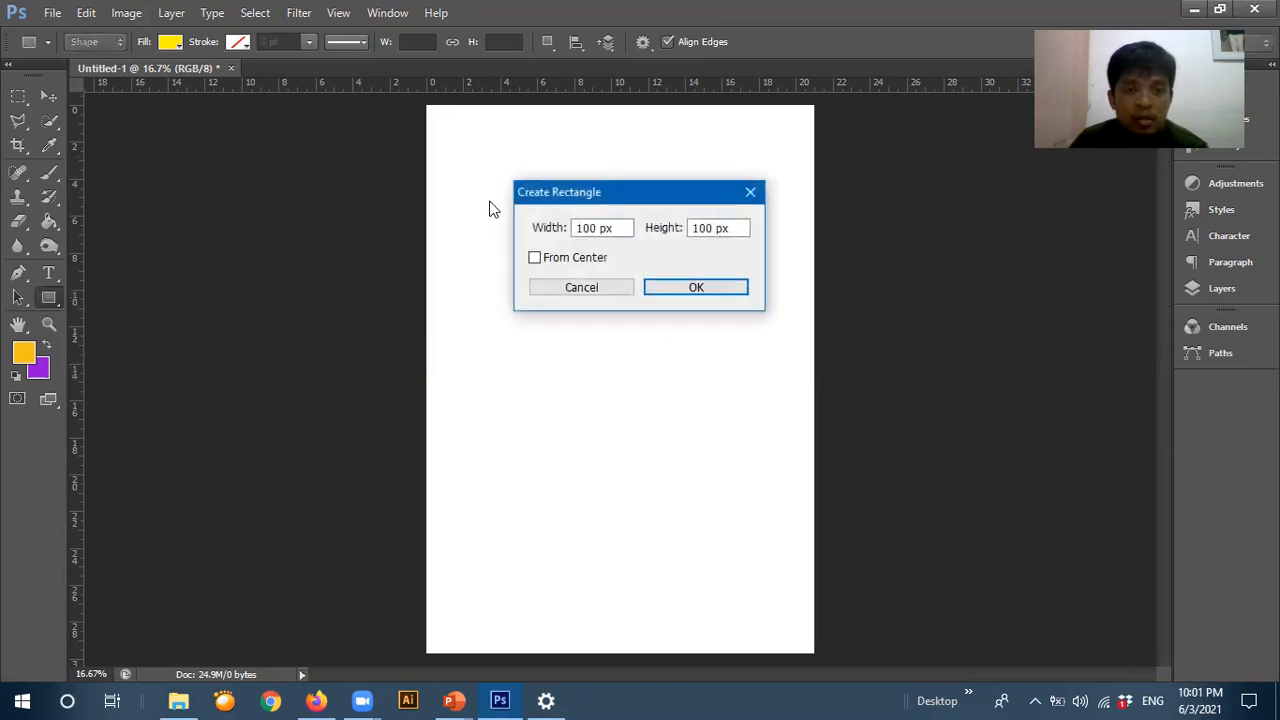
{"action": "left_click", "coordinate": [587, 289]}
{"action": "left_click_drag", "start_coordinate": [452, 149], "coordinate": [600, 263]}
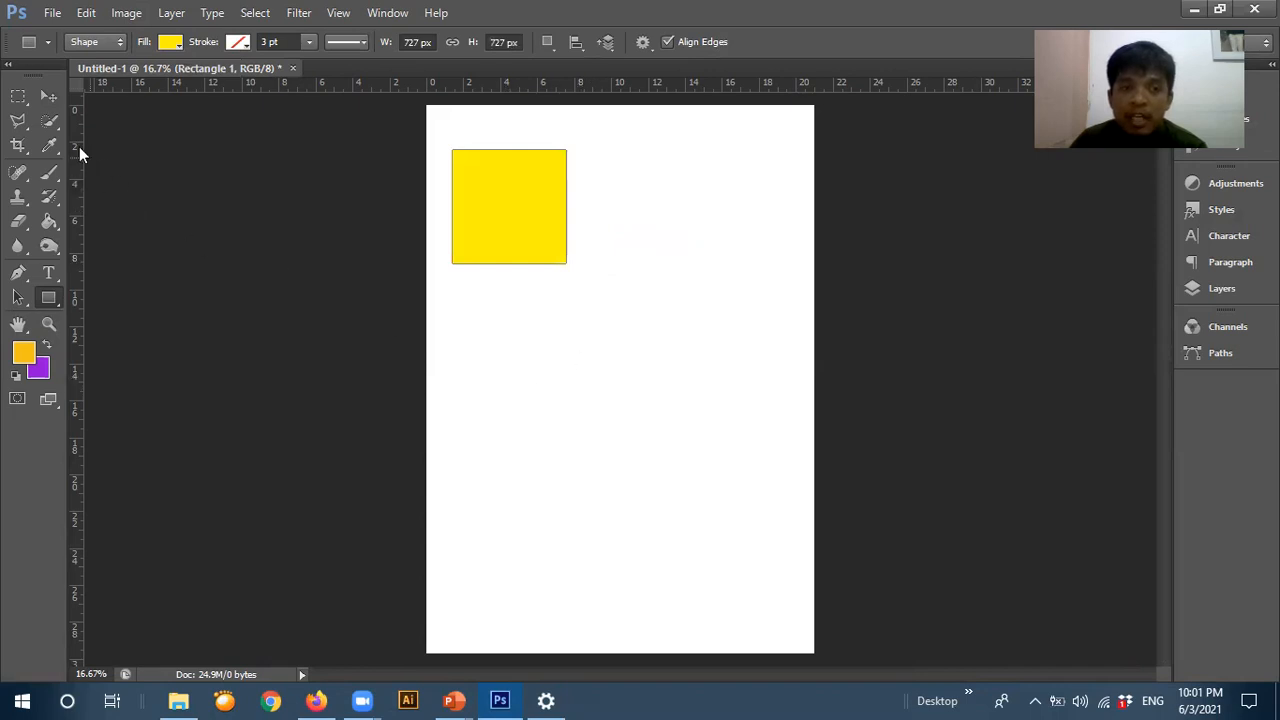
{"action": "left_click", "coordinate": [49, 96]}
{"action": "left_click", "coordinate": [241, 243]}
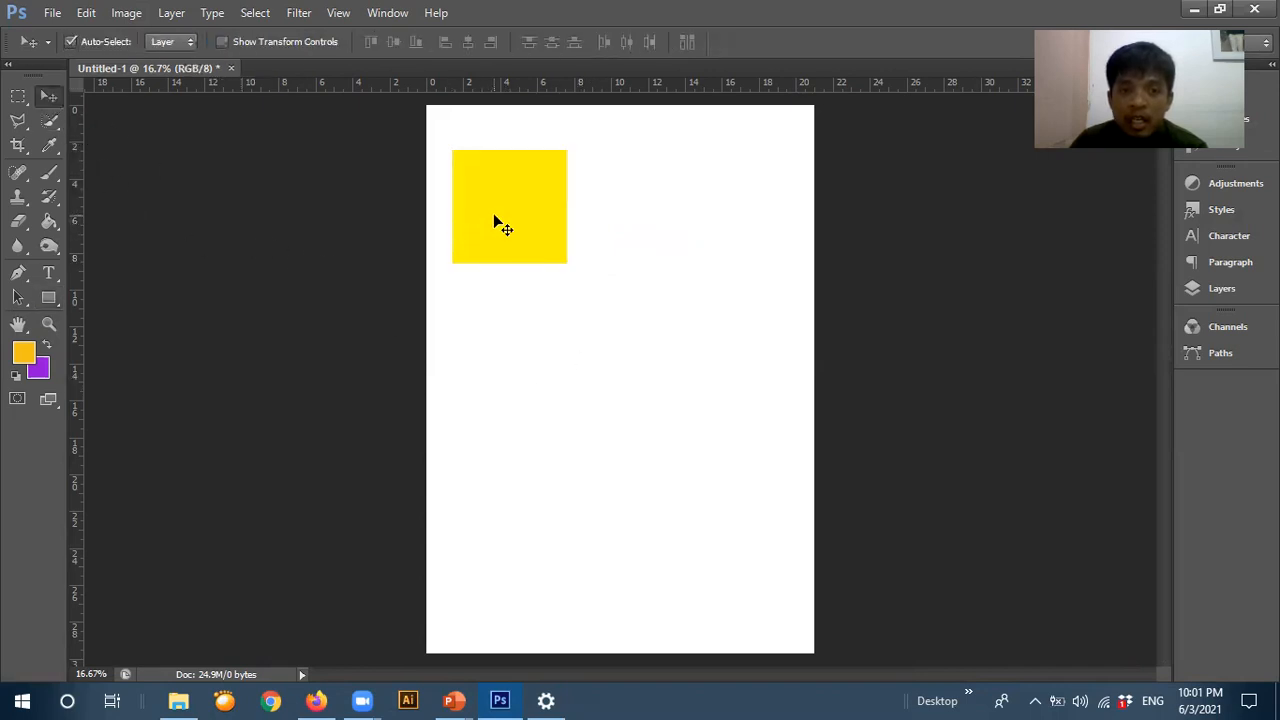
{"action": "left_click", "coordinate": [498, 221]}
{"action": "left_click", "coordinate": [277, 255]}
- Draw a yellow rounded rectangle about 989 × 774 px with a 50 px radius below the square and deselect it
{"action": "left_click", "coordinate": [48, 297]}
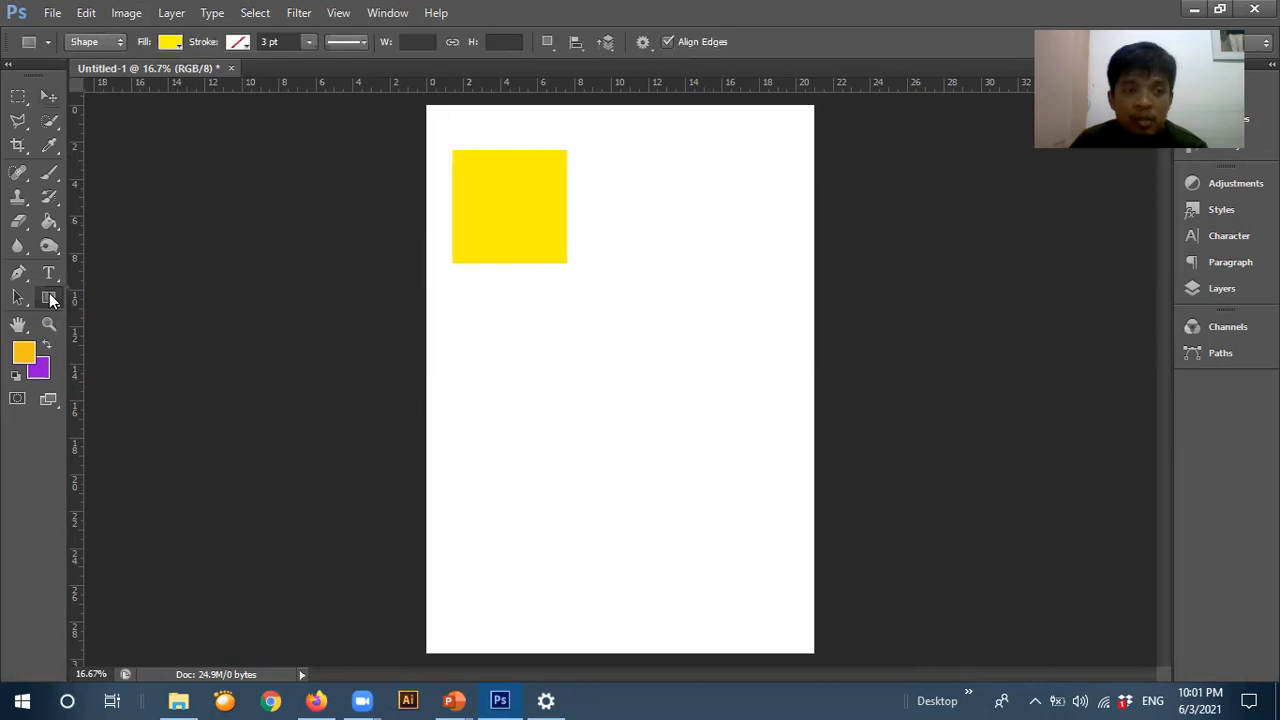
{"action": "left_click", "coordinate": [111, 315]}
{"action": "left_click", "coordinate": [531, 346]}
{"action": "left_click", "coordinate": [580, 307]}
{"action": "left_click_drag", "start_coordinate": [475, 331], "coordinate": [629, 450]}
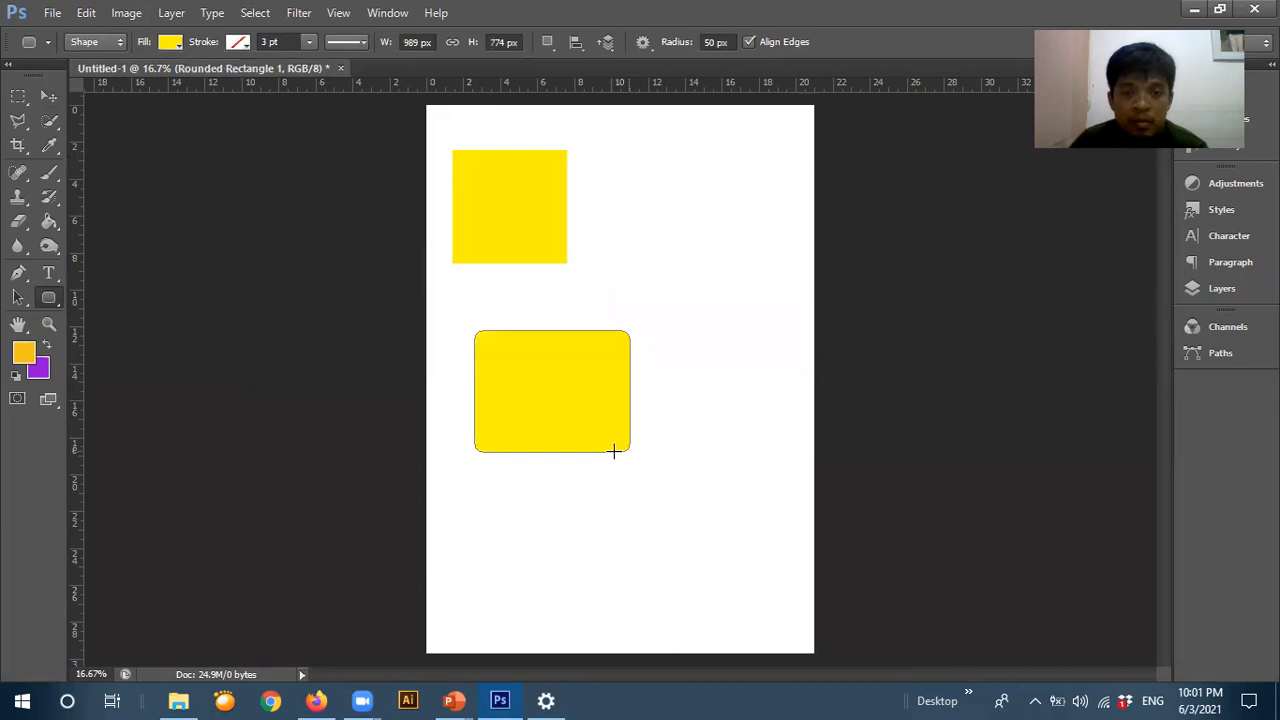
{"action": "left_click", "coordinate": [49, 96]}
{"action": "left_click", "coordinate": [200, 277]}
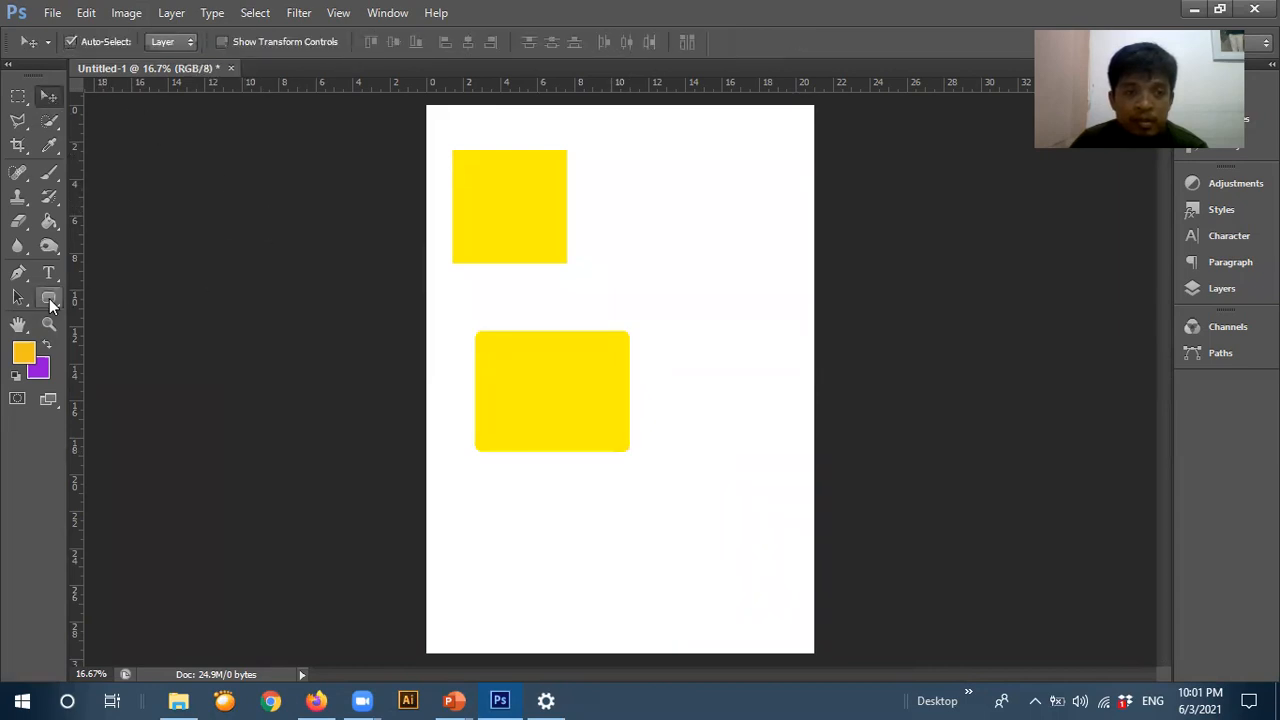
- Draw a yellow circle about 684 px in diameter beside the square with the Ellipse tool
{"action": "right_click", "coordinate": [49, 300]}
{"action": "left_click", "coordinate": [118, 329]}
{"action": "left_click", "coordinate": [118, 326]}
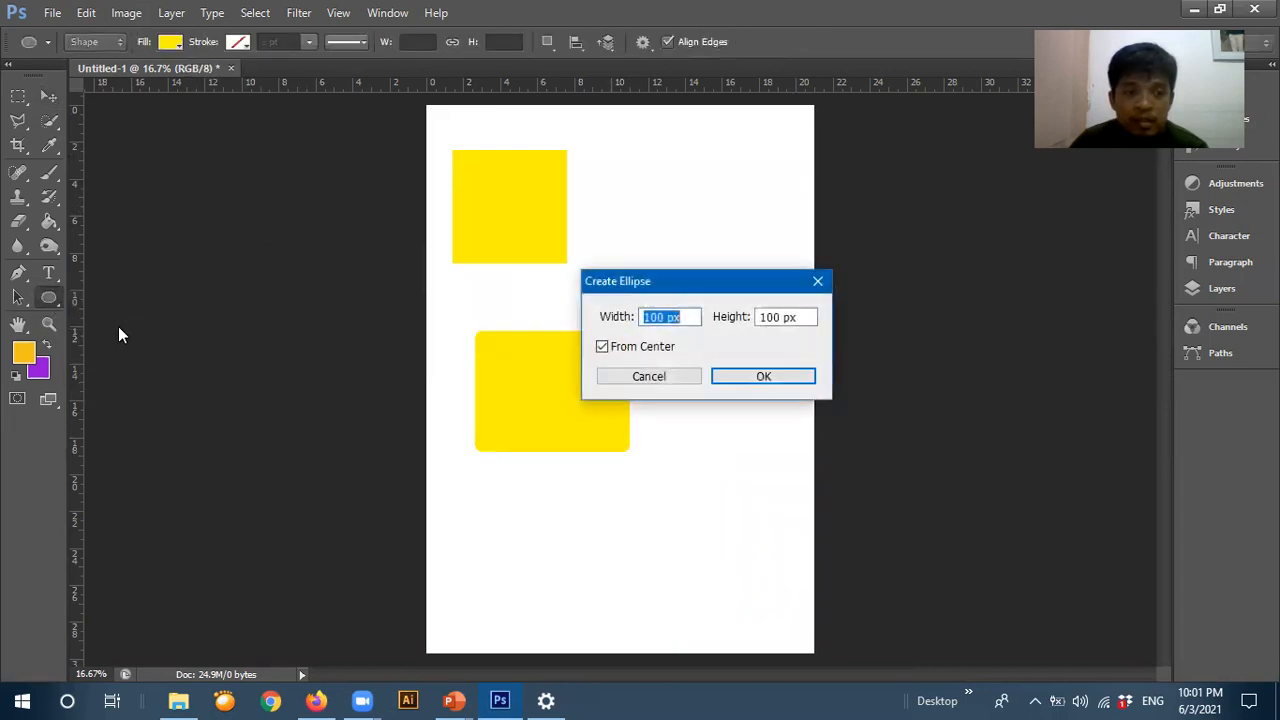
{"action": "left_click", "coordinate": [640, 378]}
{"action": "left_click_drag", "start_coordinate": [640, 166], "coordinate": [692, 218]}
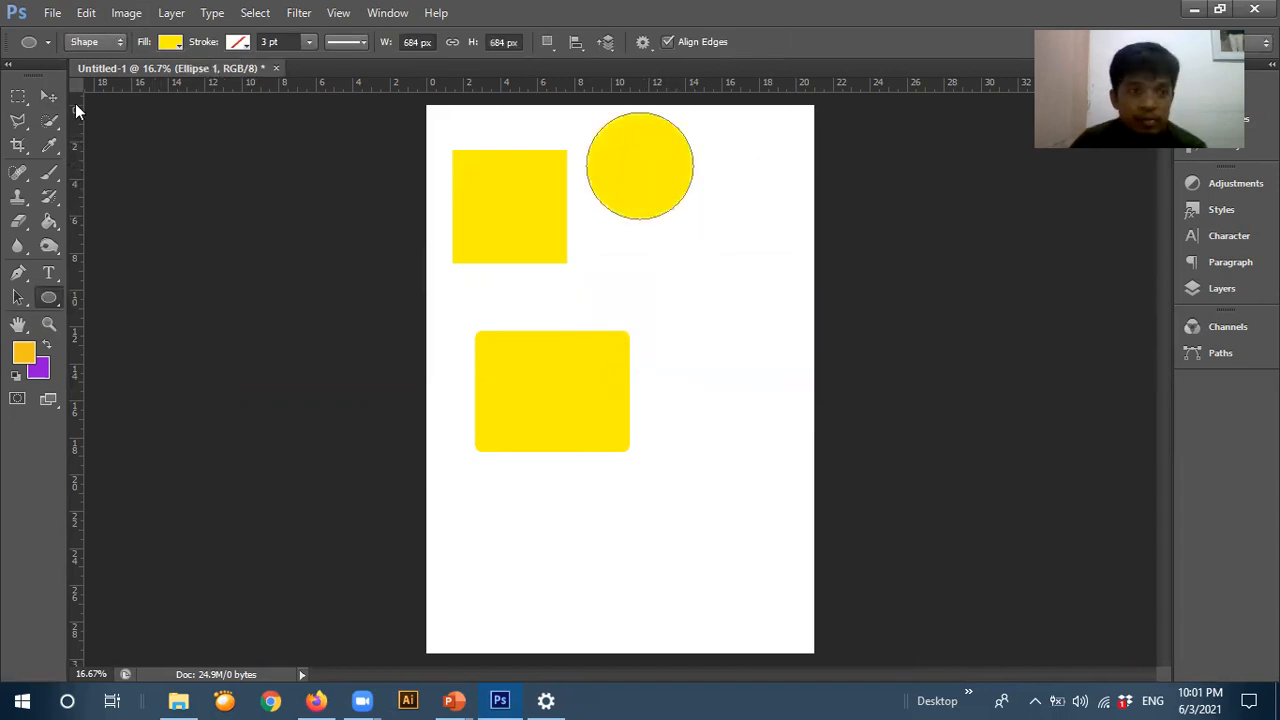
- Move the circle down and right until it is level with the square, and shift the rounded rectangle slightly upward
{"action": "key", "text": "v"}
{"action": "left_click_drag", "start_coordinate": [648, 170], "coordinate": [702, 214]}
{"action": "left_click_drag", "start_coordinate": [606, 394], "coordinate": [618, 358]}
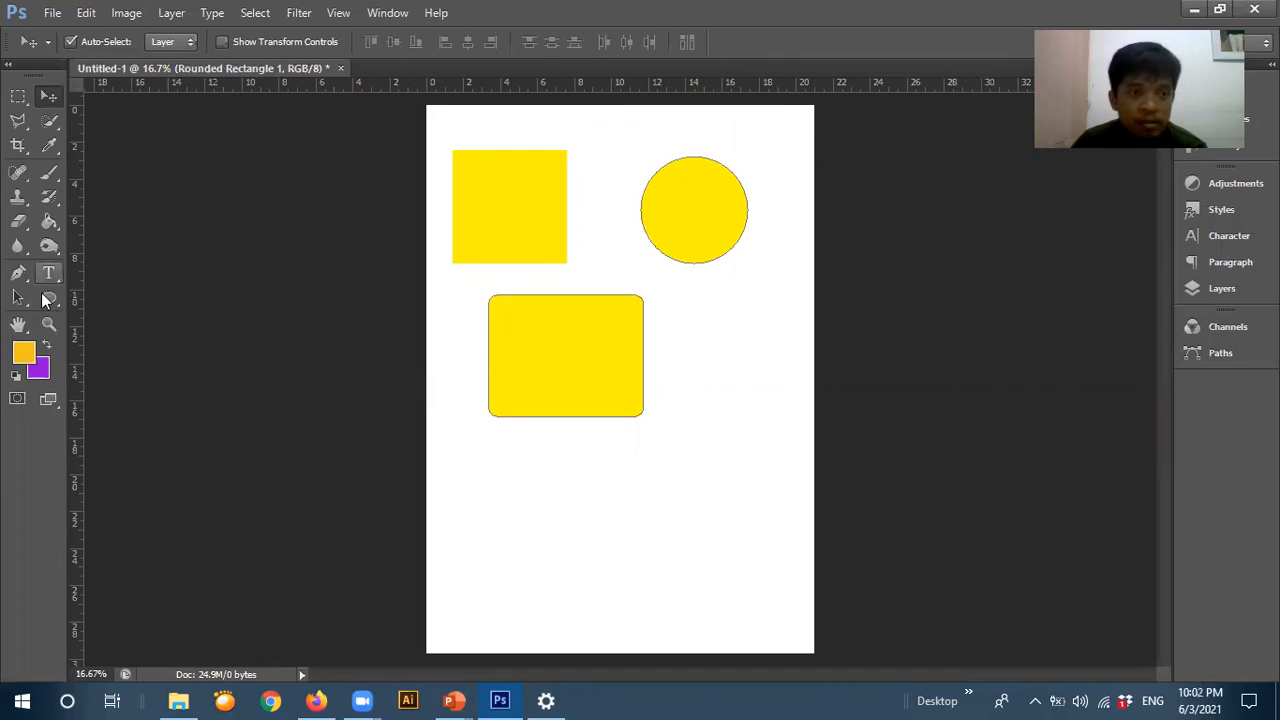
- Draw a tilted three-sided polygon below the rounded rectangle with the Polygon tool
{"action": "left_click", "coordinate": [47, 298]}
{"action": "left_click", "coordinate": [108, 350]}
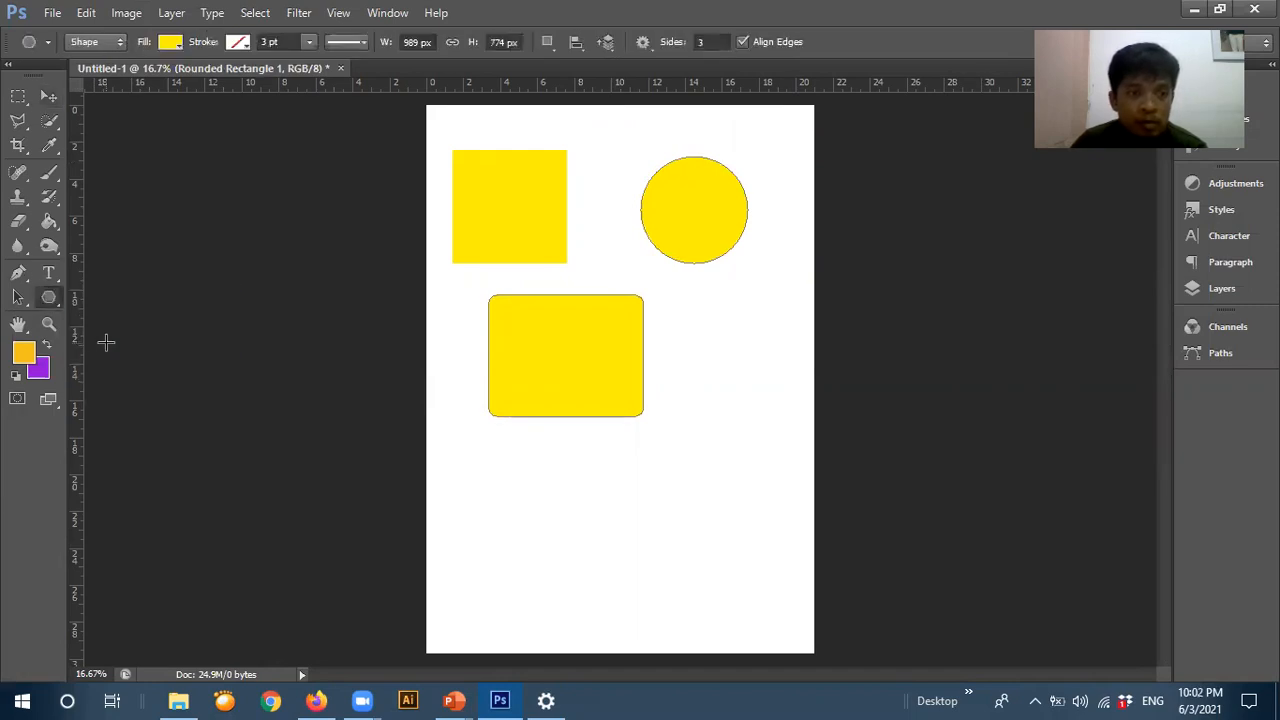
{"action": "left_click", "coordinate": [894, 302]}
{"action": "left_click", "coordinate": [580, 367]}
{"action": "left_click_drag", "start_coordinate": [500, 497], "coordinate": [546, 545]}
- Create a polygon with 5 sides from the triangle's lower-right corner, extending past the page's bottom edge
{"action": "left_click", "coordinate": [546, 545]}
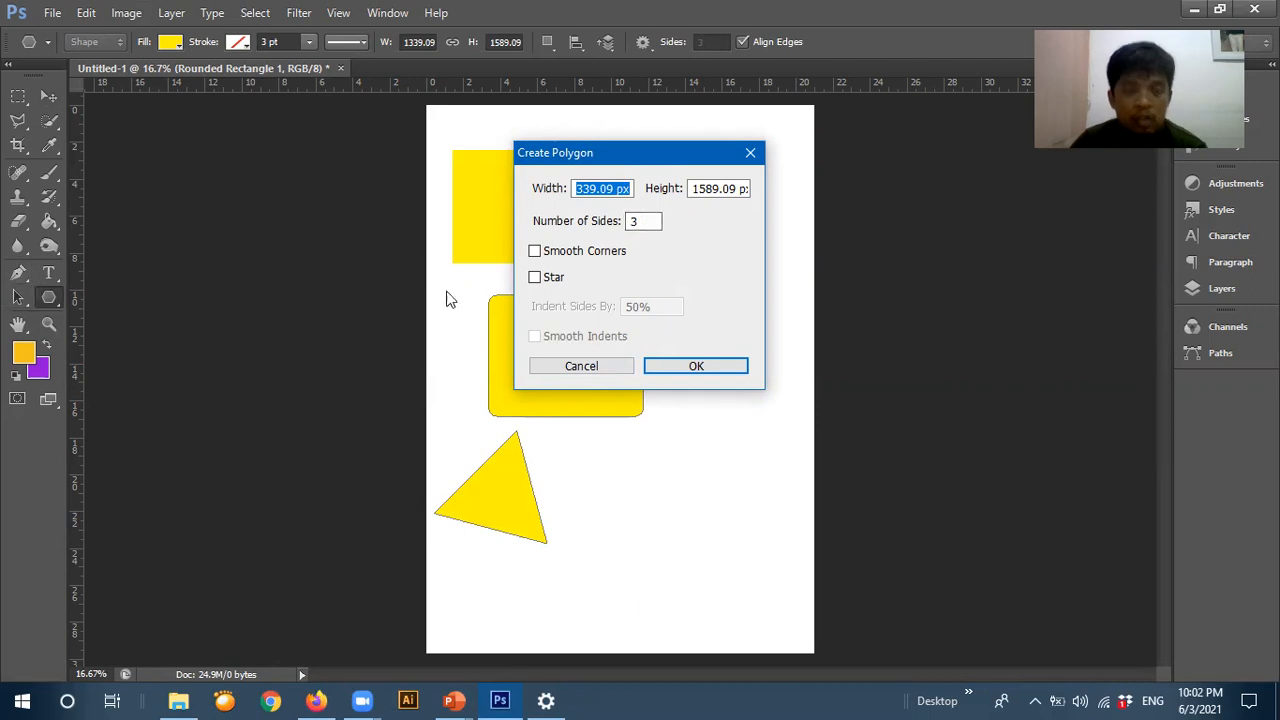
{"action": "left_click", "coordinate": [648, 219]}
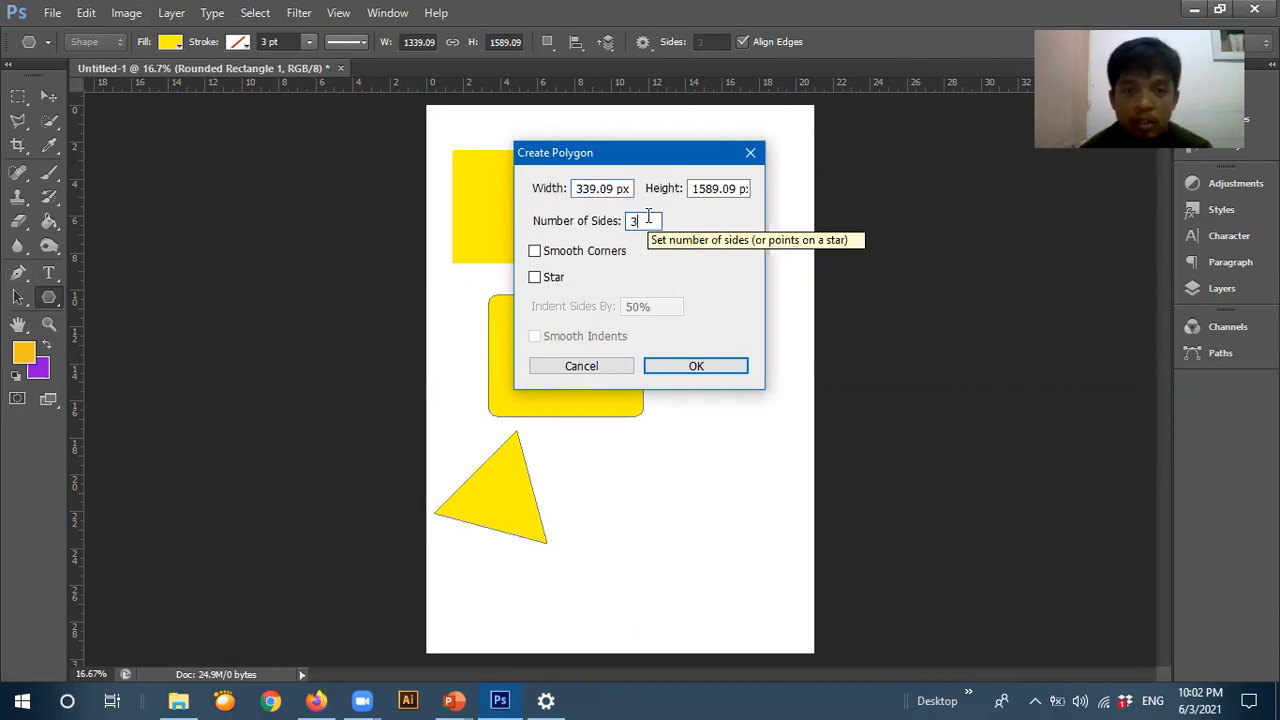
{"action": "key", "text": "BackSpace"}
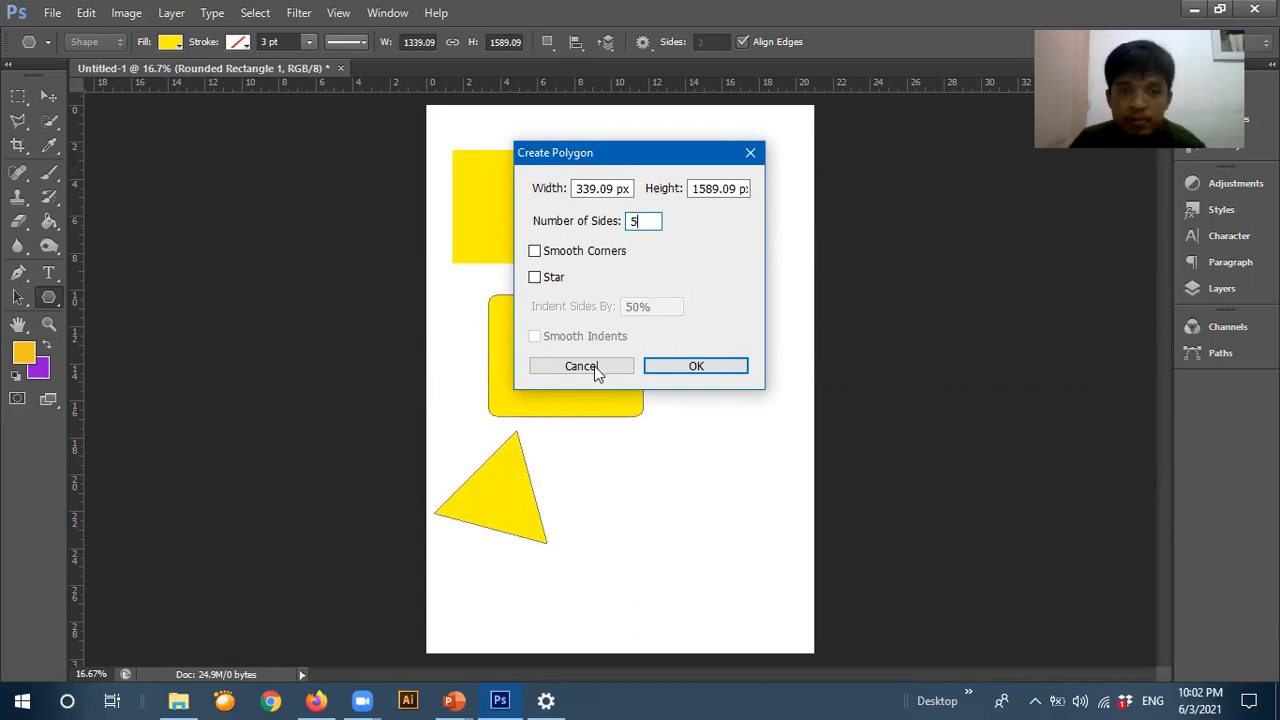
{"action": "left_click", "coordinate": [665, 367]}
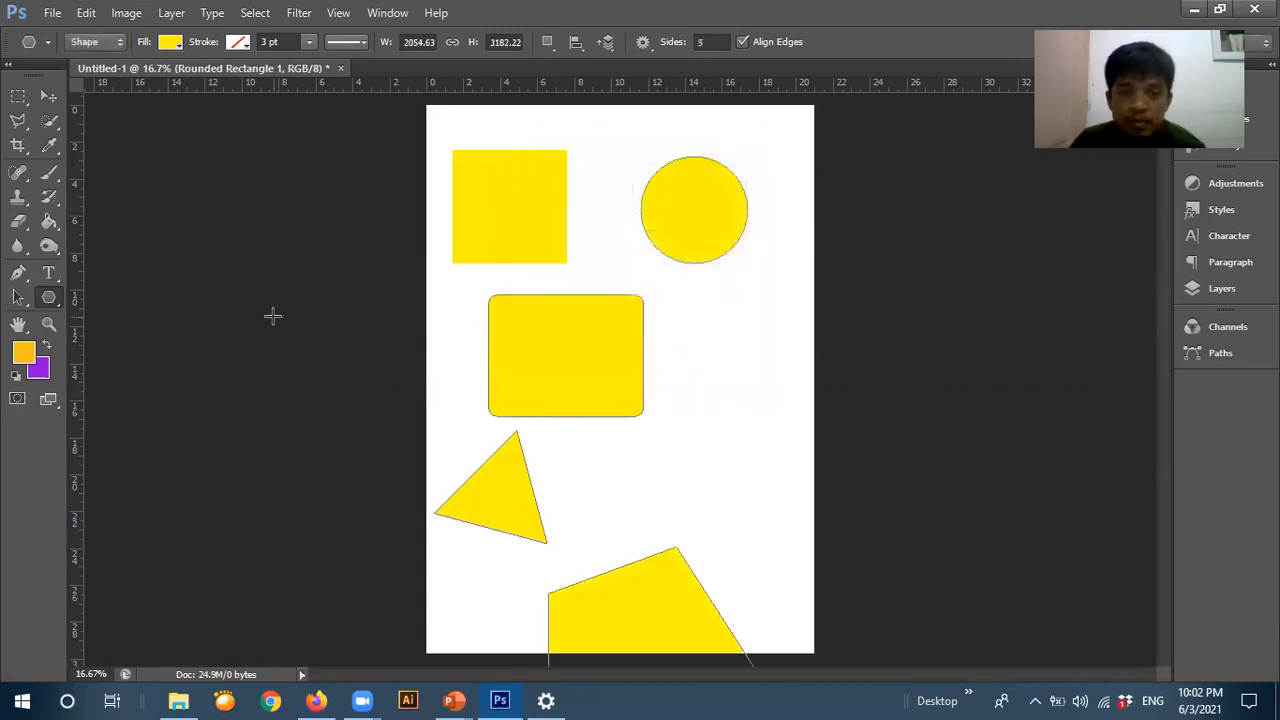
- Move the layer holding the rounded rectangle, triangle and five-sided polygon slightly up and delete that layer
{"action": "key", "text": "v"}
{"action": "left_click_drag", "start_coordinate": [663, 629], "coordinate": [592, 625]}
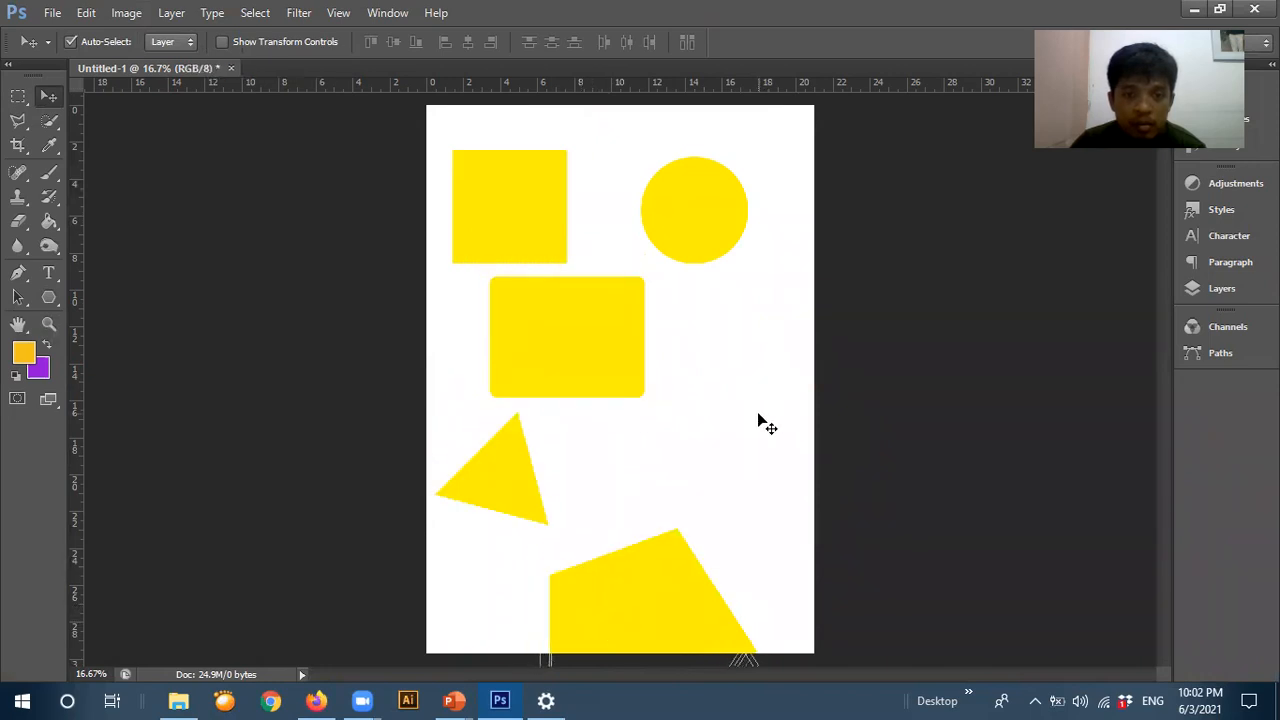
{"action": "key", "text": "ctrl+minus"}
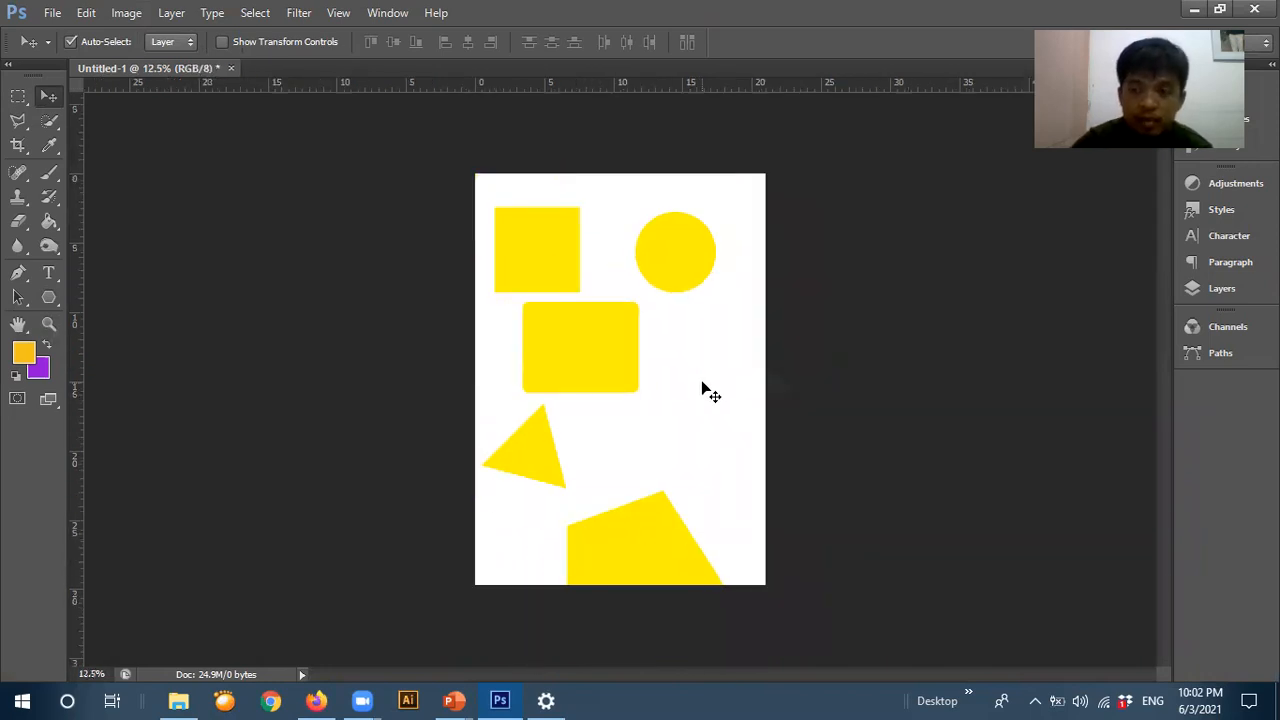
{"action": "left_click", "coordinate": [1215, 288]}
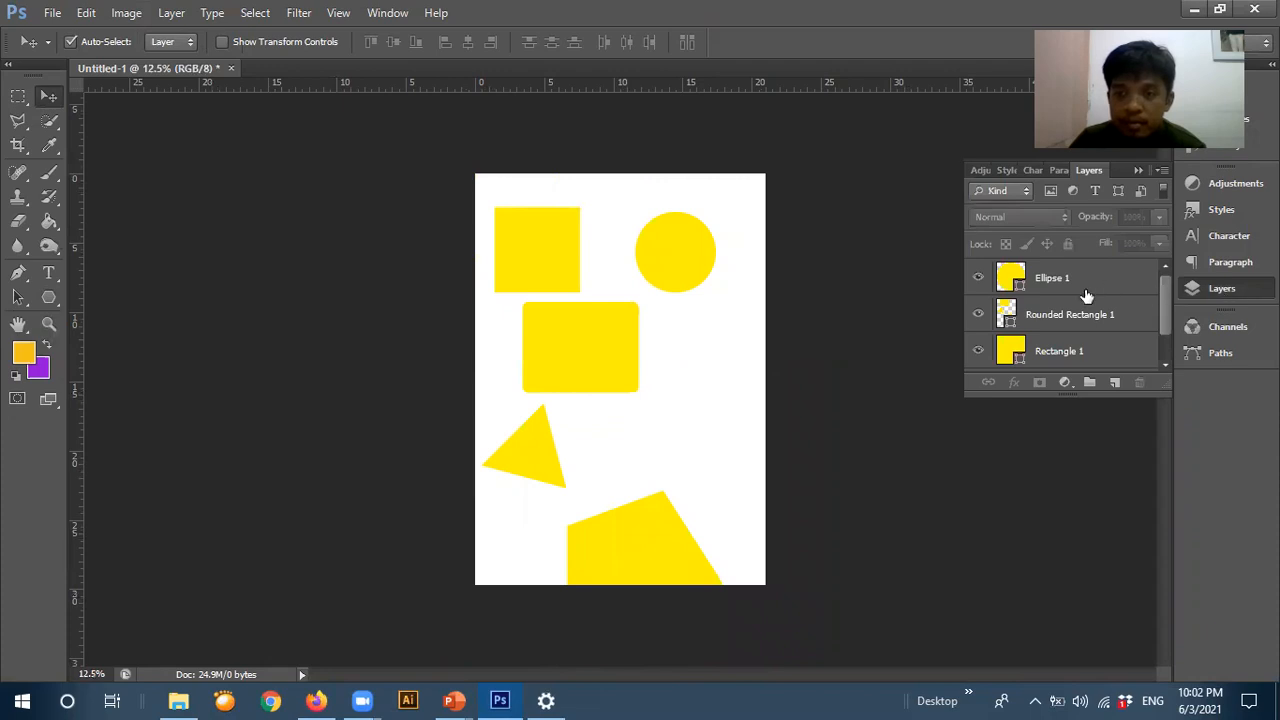
{"action": "left_click", "coordinate": [1082, 315]}
{"action": "key", "text": "Delete"}
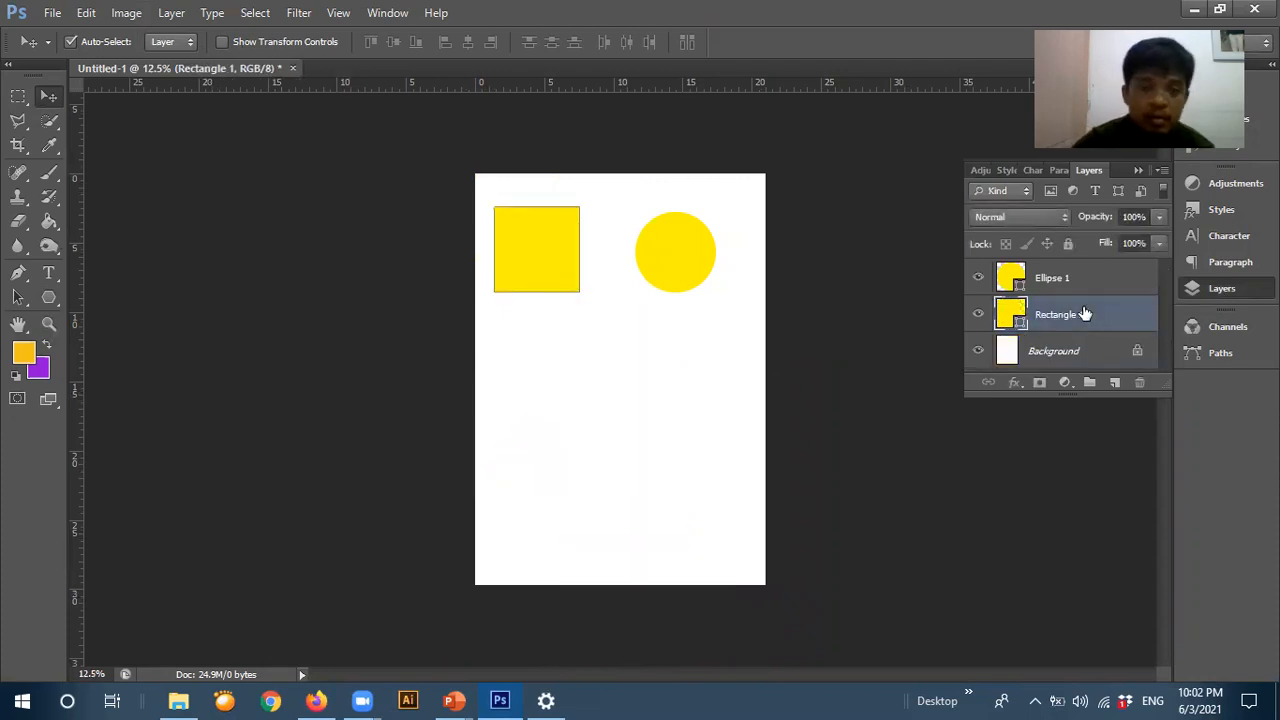
- Draw a five-sided polygon below the square on the Rectangle 1 layer and delete that layer with both shapes
{"action": "left_click", "coordinate": [50, 297]}
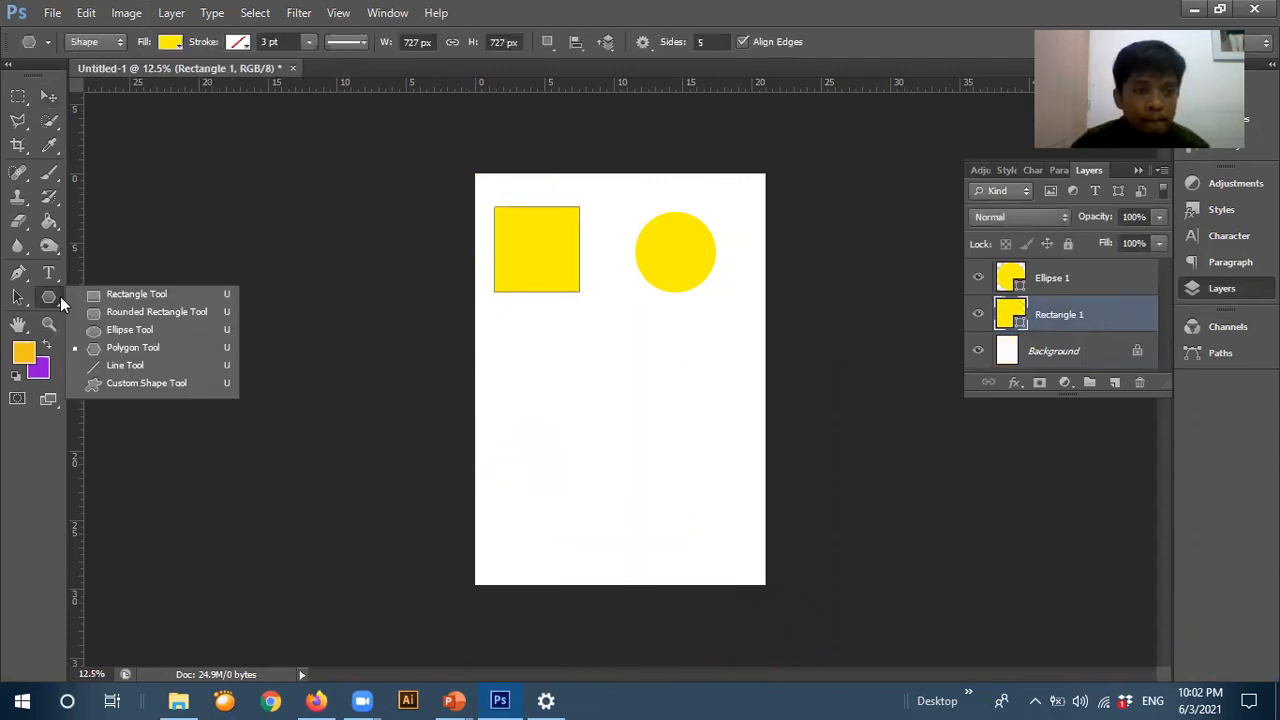
{"action": "left_click", "coordinate": [120, 347]}
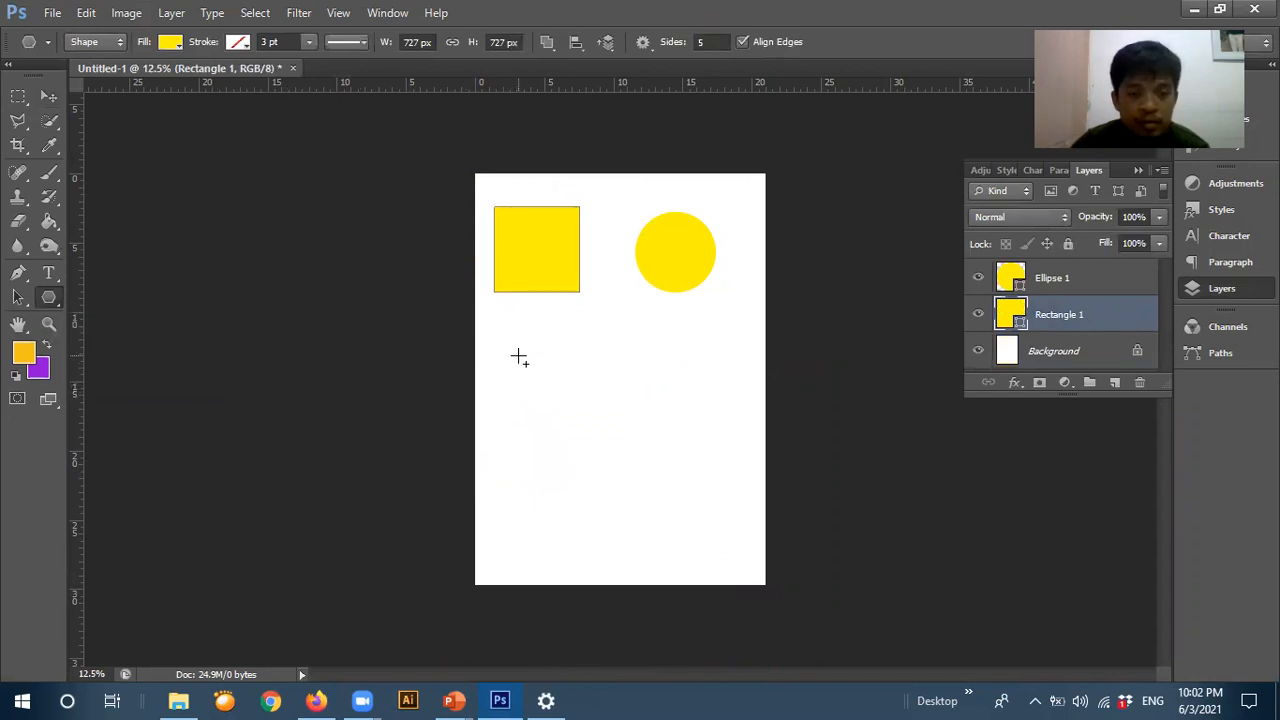
{"action": "mouse_move", "coordinate": [557, 396]}
{"action": "left_mouse_down"}
{"action": "mouse_move", "coordinate": [540, 360]}
{"action": "mouse_move", "coordinate": [568, 364]}
{"action": "mouse_move", "coordinate": [544, 352]}
{"action": "mouse_move", "coordinate": [533, 381]}
{"action": "left_mouse_up"}
{"action": "key", "text": "v"}
{"action": "left_click", "coordinate": [575, 372]}
{"action": "left_click", "coordinate": [585, 432]}
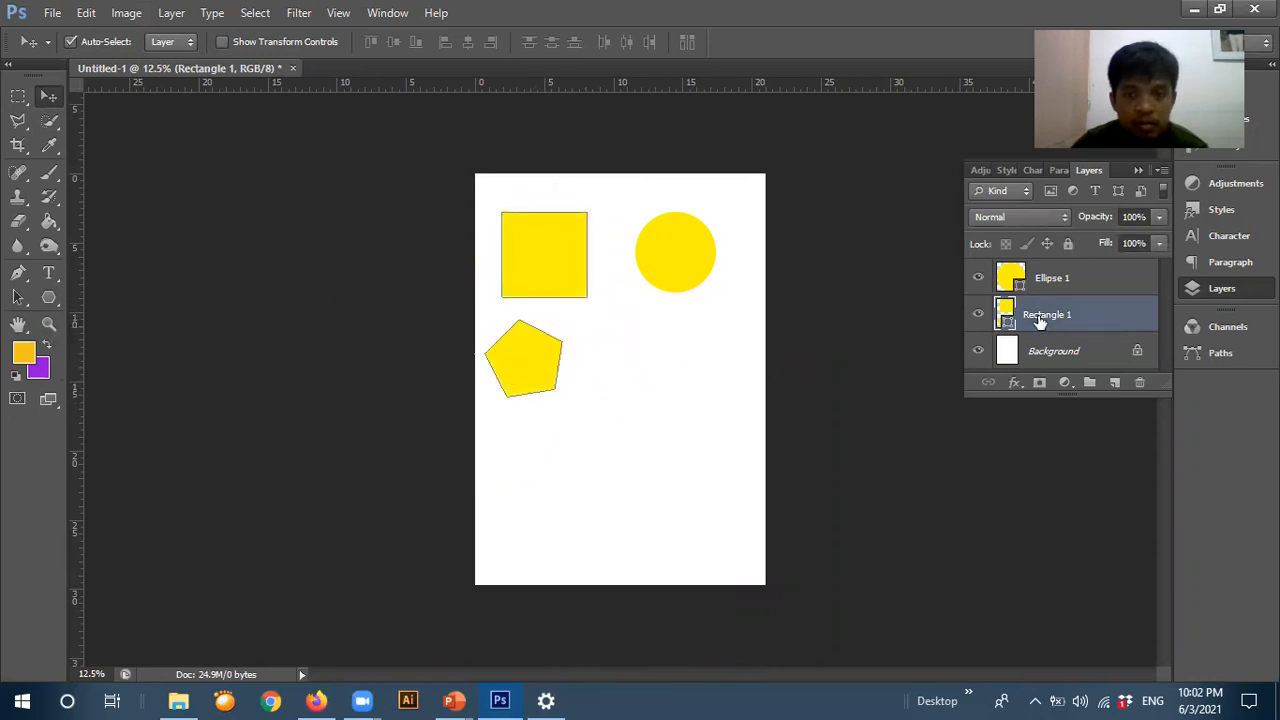
{"action": "key", "text": "Delete"}
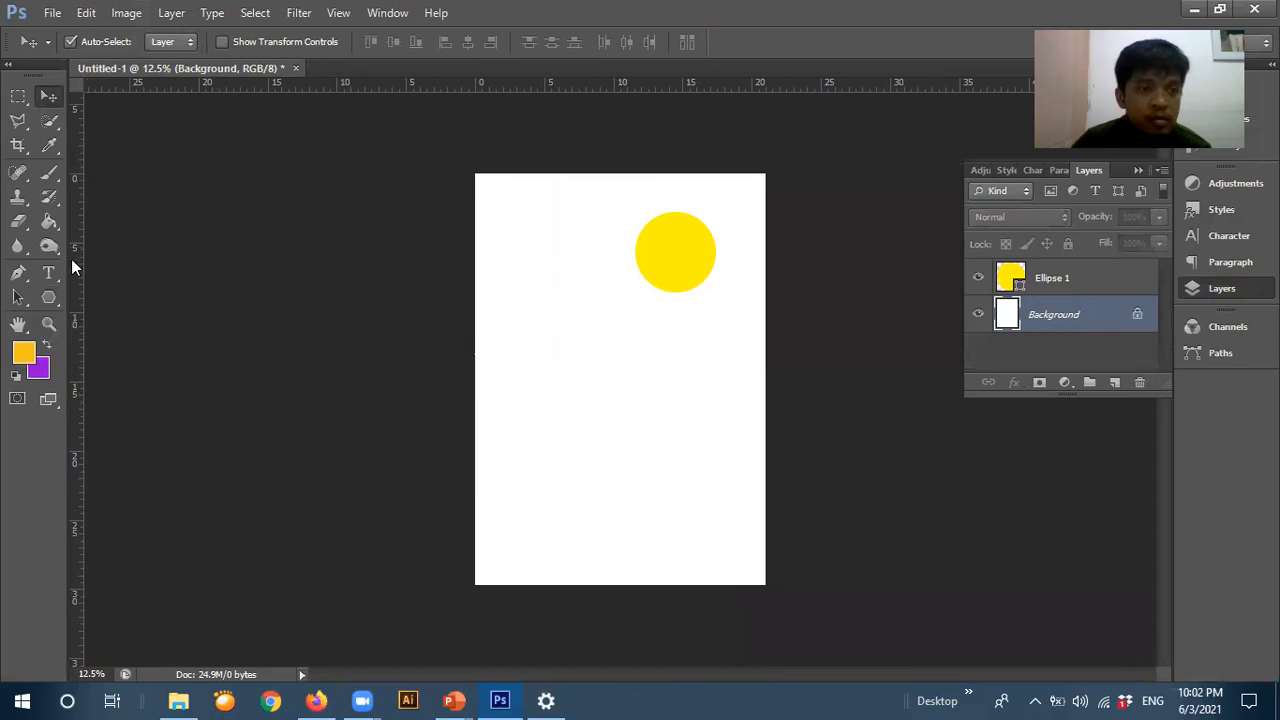
- Draw a smaller yellow square in the upper-left area of the page with the Rectangle tool and deselect it
{"action": "left_click", "coordinate": [49, 297]}
{"action": "left_click", "coordinate": [86, 294]}
{"action": "left_click_drag", "start_coordinate": [503, 212], "coordinate": [563, 316]}
{"action": "left_click", "coordinate": [47, 94]}
{"action": "left_click", "coordinate": [200, 217]}
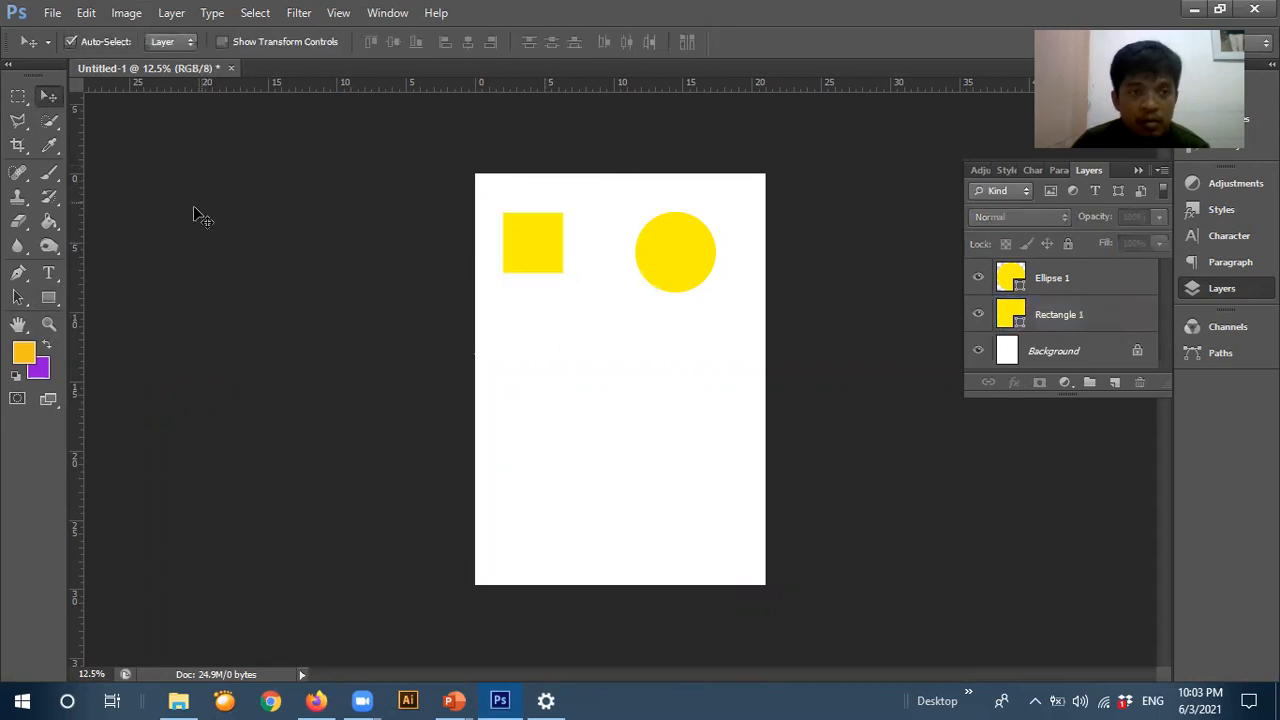
- Draw a second yellow circle about 688 px in diameter below the square and delete it
{"action": "left_click", "coordinate": [50, 298]}
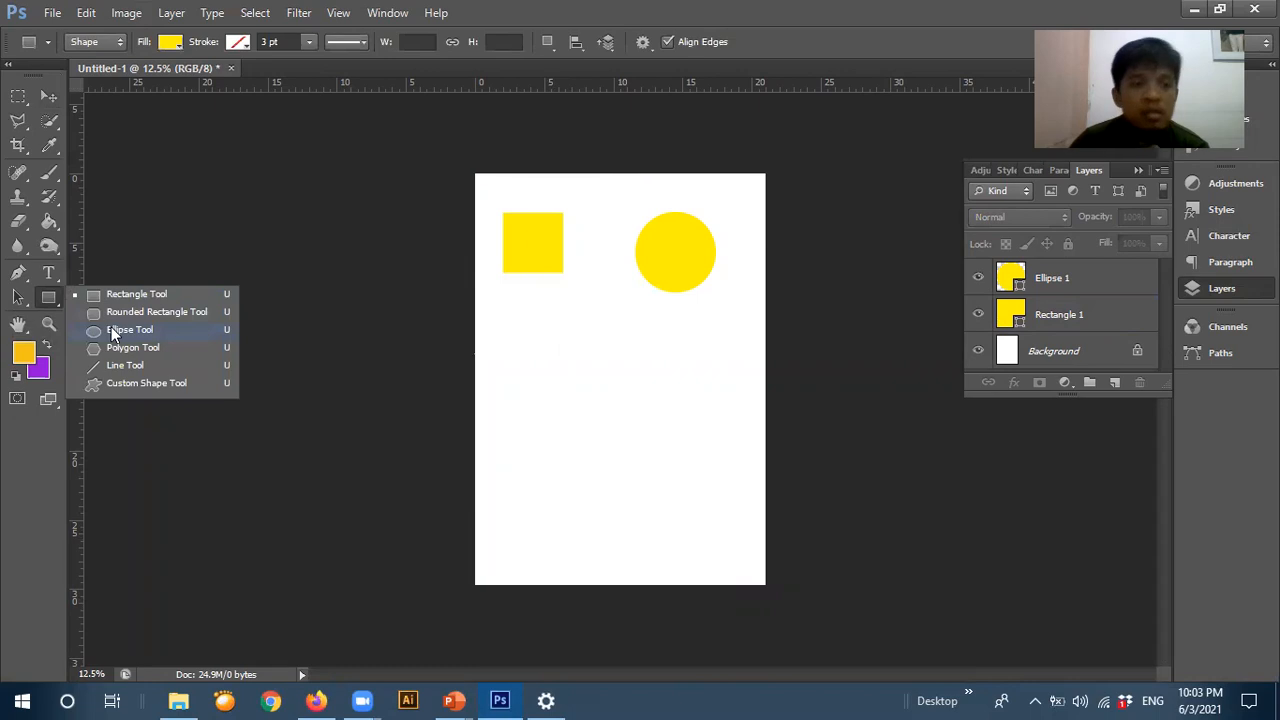
{"action": "left_click", "coordinate": [111, 329]}
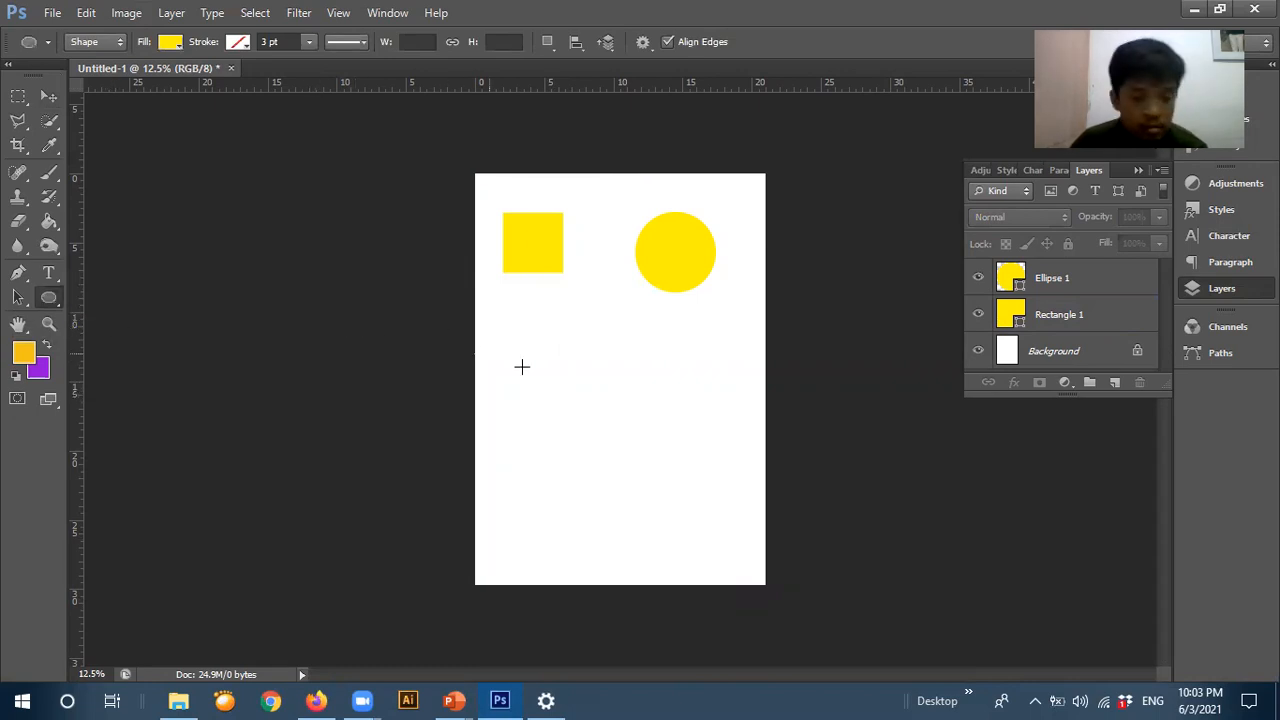
{"action": "left_click_drag", "start_coordinate": [520, 346], "coordinate": [558, 416]}
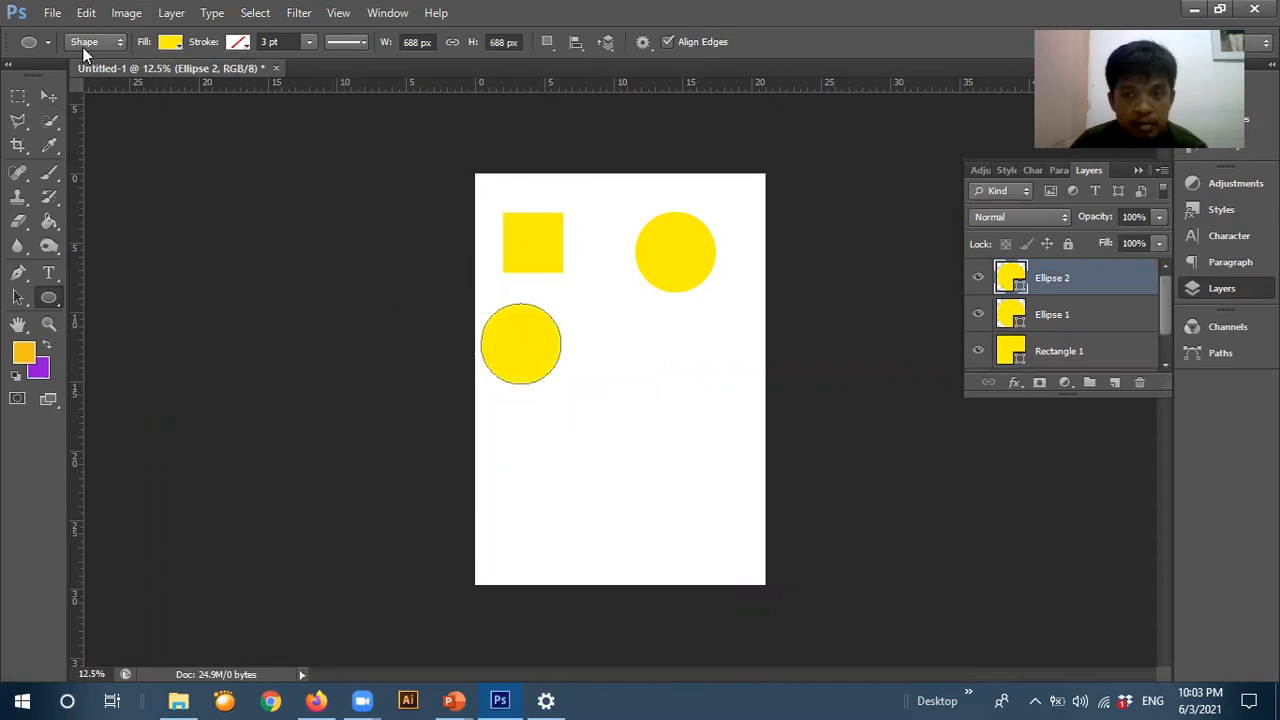
{"action": "left_click", "coordinate": [47, 97]}
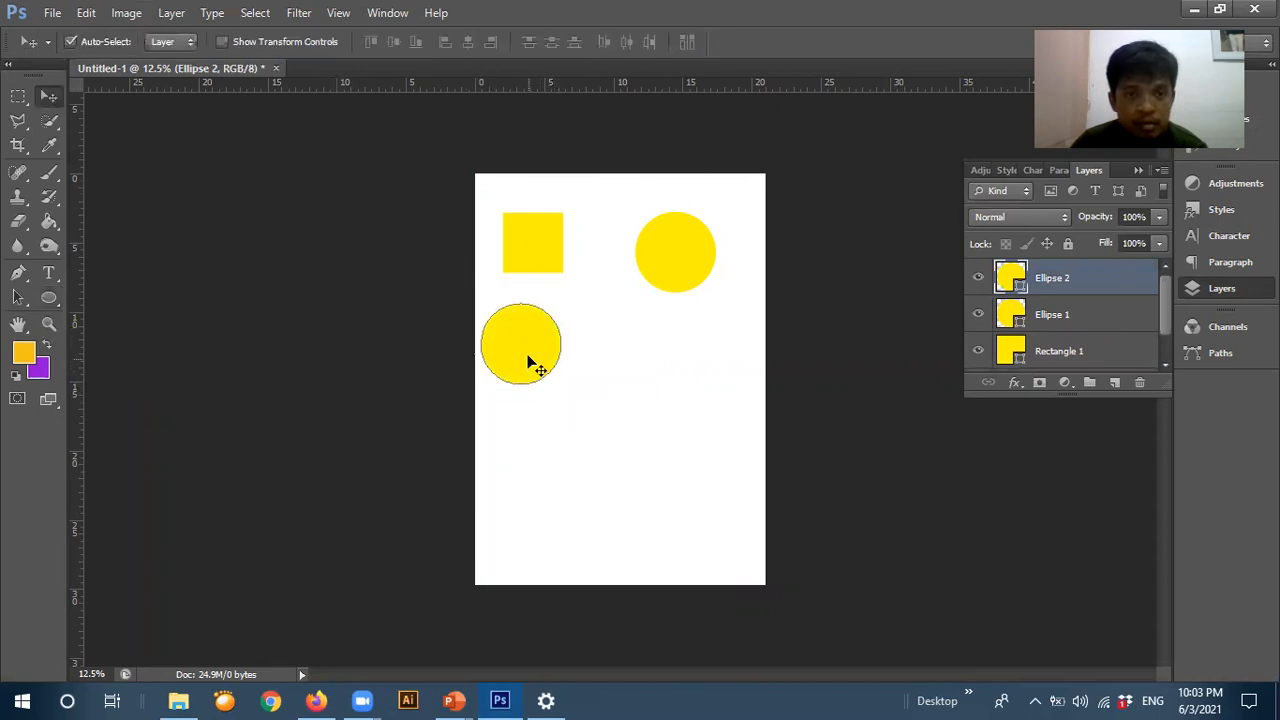
{"action": "key", "text": "Delete"}
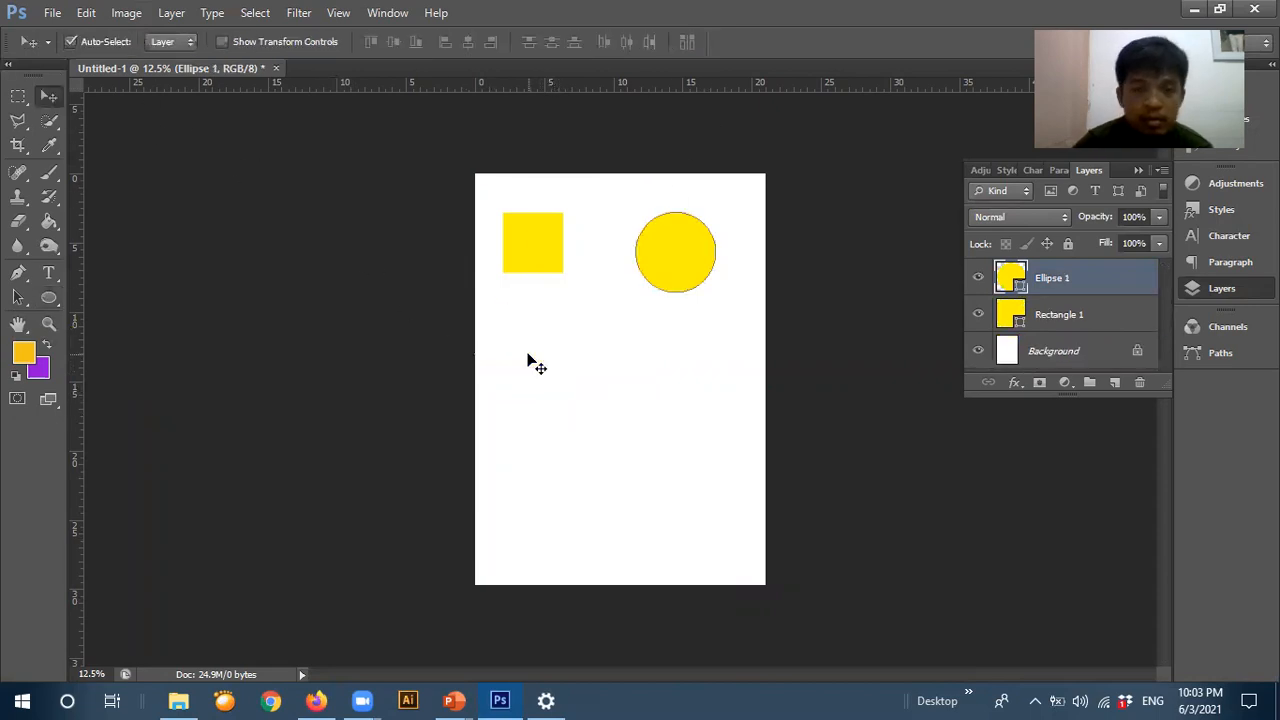
- Draw a five-sided polygon below the square with the Polygon tool and undo it
{"action": "left_click", "coordinate": [47, 298]}
{"action": "right_click", "coordinate": [47, 300]}
{"action": "left_click", "coordinate": [120, 348]}
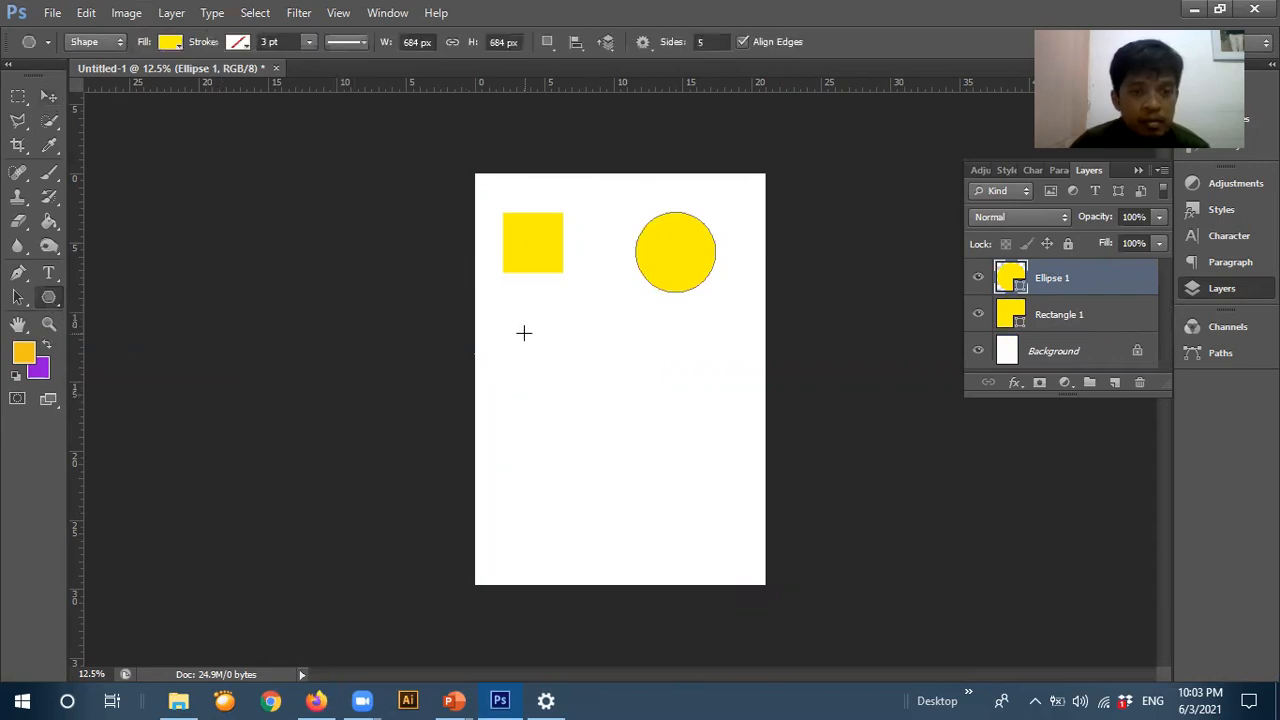
{"action": "mouse_move", "coordinate": [537, 359]}
{"action": "left_mouse_down"}
{"action": "mouse_move", "coordinate": [571, 391]}
{"action": "mouse_move", "coordinate": [553, 387]}
{"action": "left_mouse_up"}
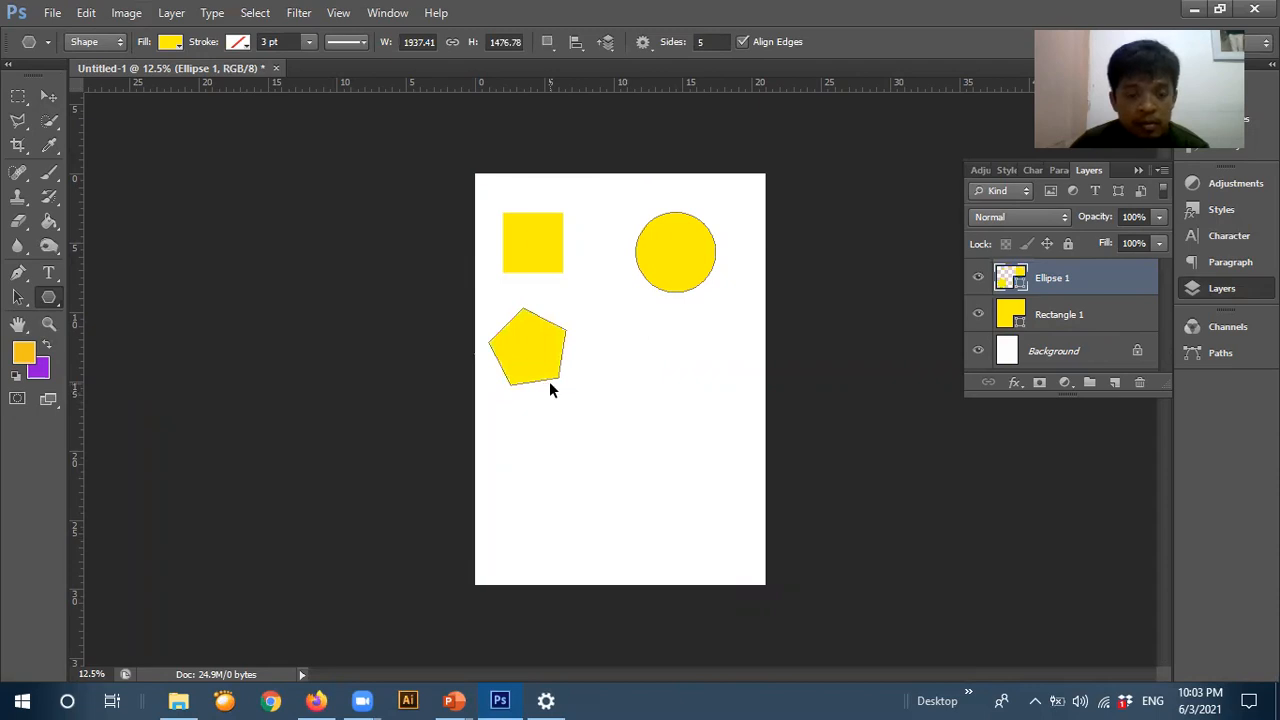
{"action": "key", "text": "ctrl+z"}
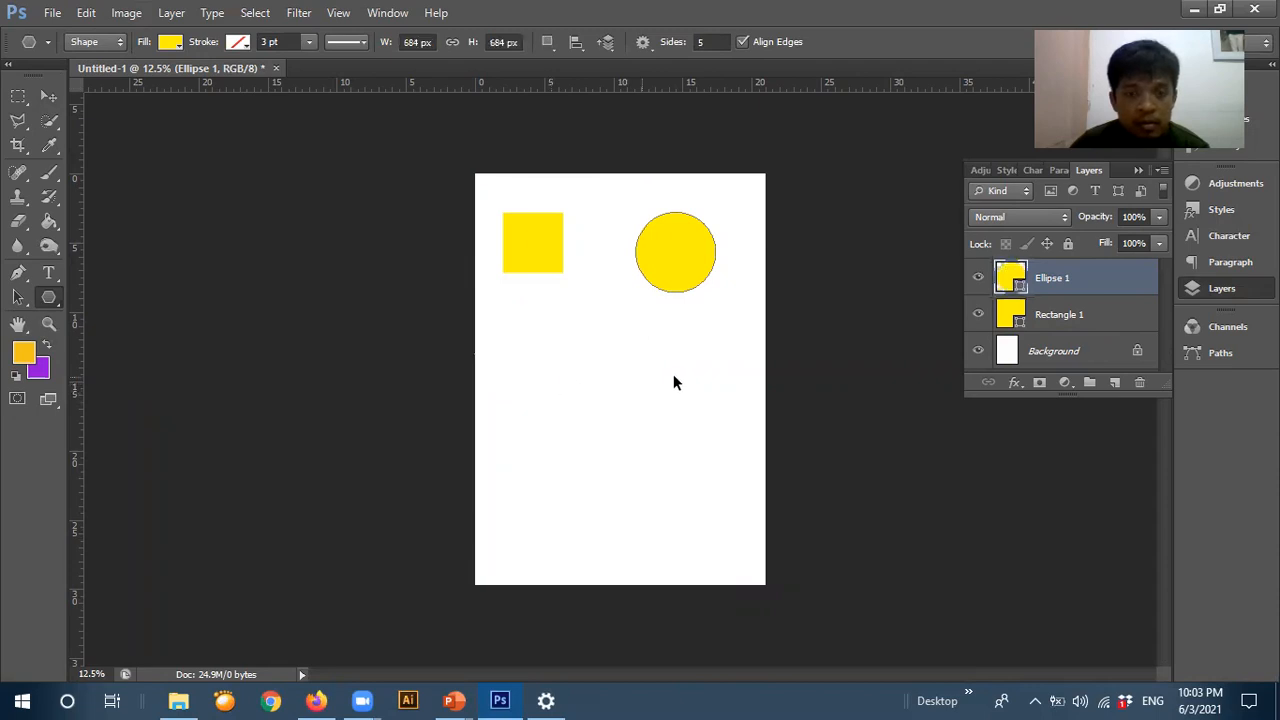
- Add a new layer, draw a yellow five-sided polygon below the square with the Polygon tool, and deselect it
{"action": "left_click", "coordinate": [1116, 383]}
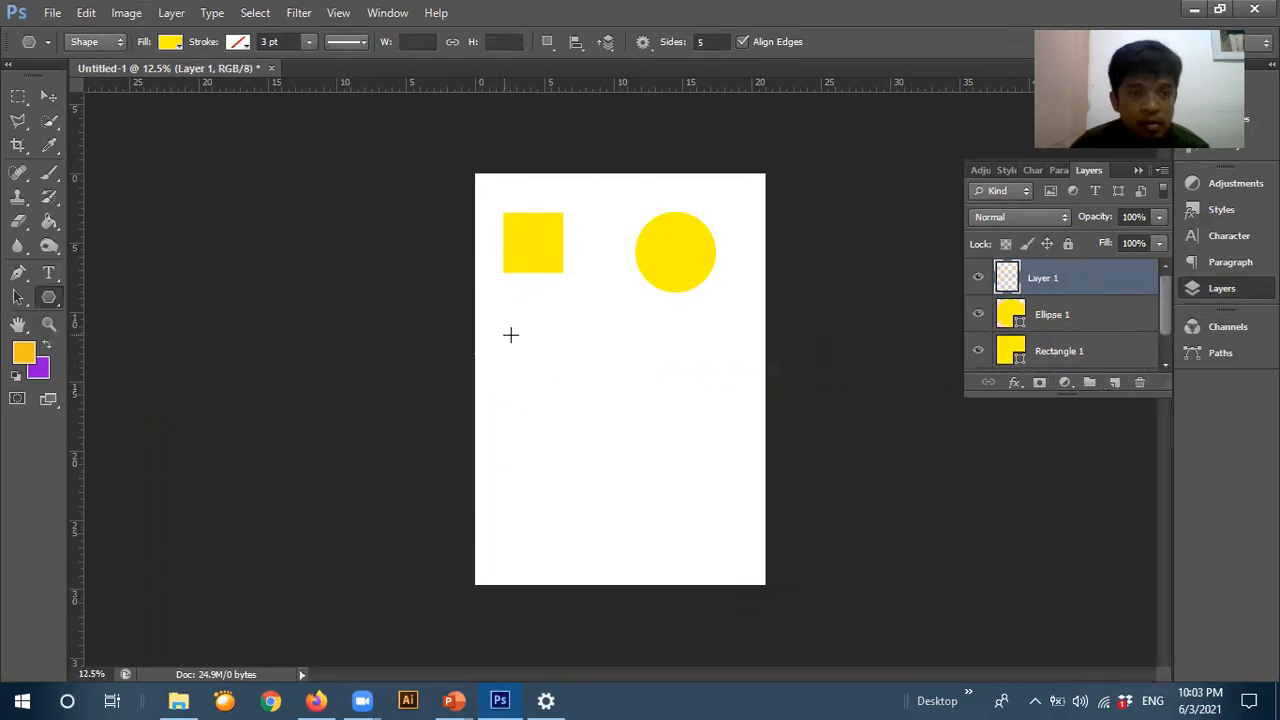
{"action": "left_click_drag", "start_coordinate": [546, 357], "coordinate": [585, 405]}
{"action": "left_click", "coordinate": [48, 96]}
{"action": "left_click", "coordinate": [451, 351]}
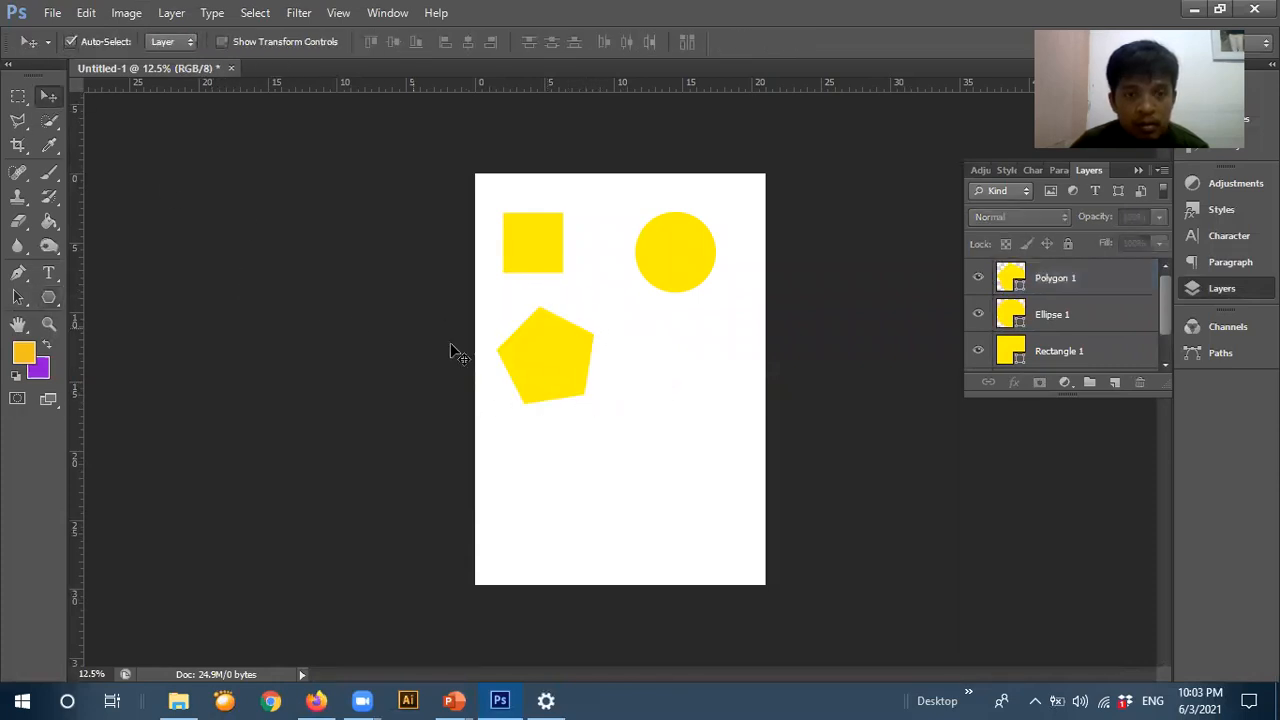
- Activate the Custom Shape tool and browse the available shapes and the list of shape categories
{"action": "left_click", "coordinate": [50, 297]}
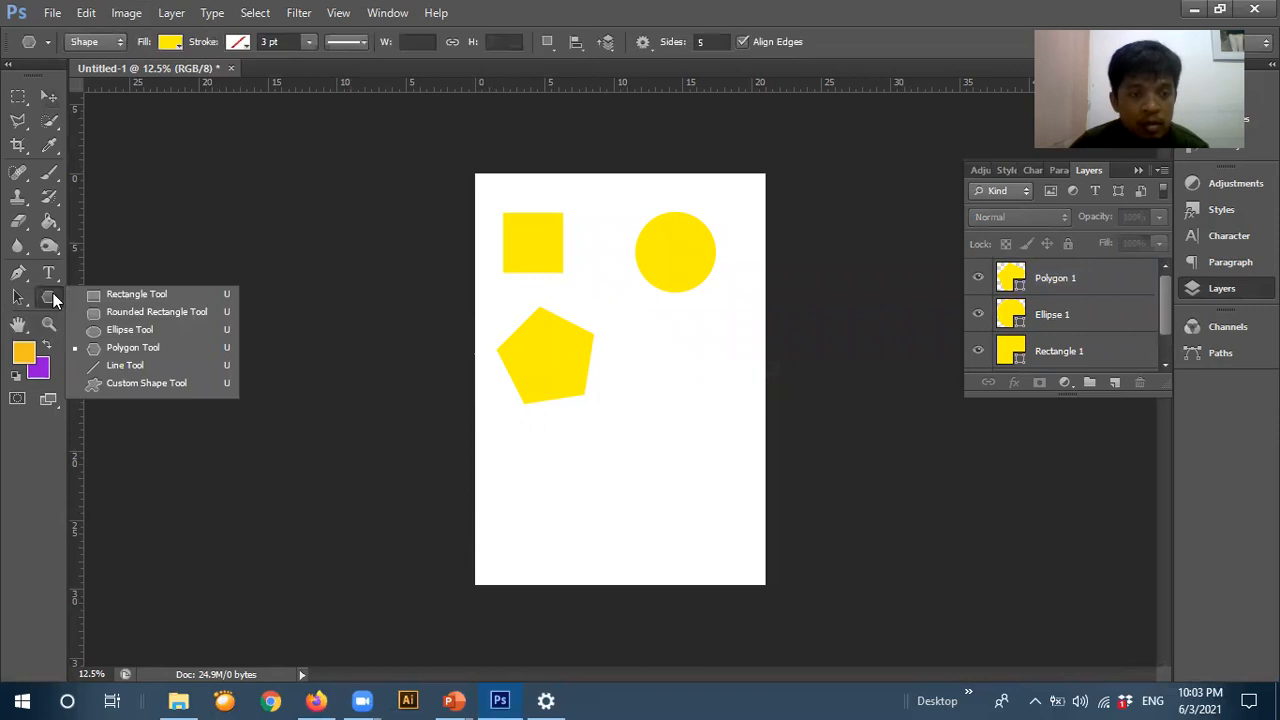
{"action": "left_click", "coordinate": [169, 383]}
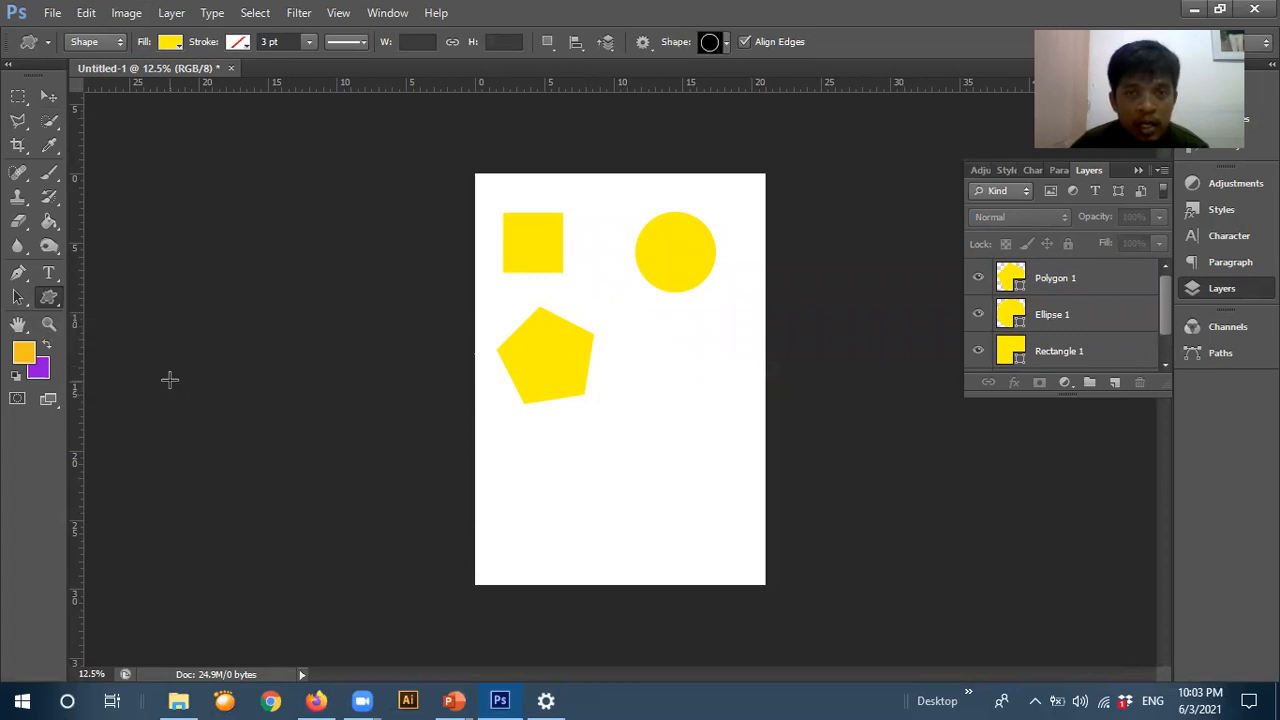
{"action": "left_click", "coordinate": [726, 42]}
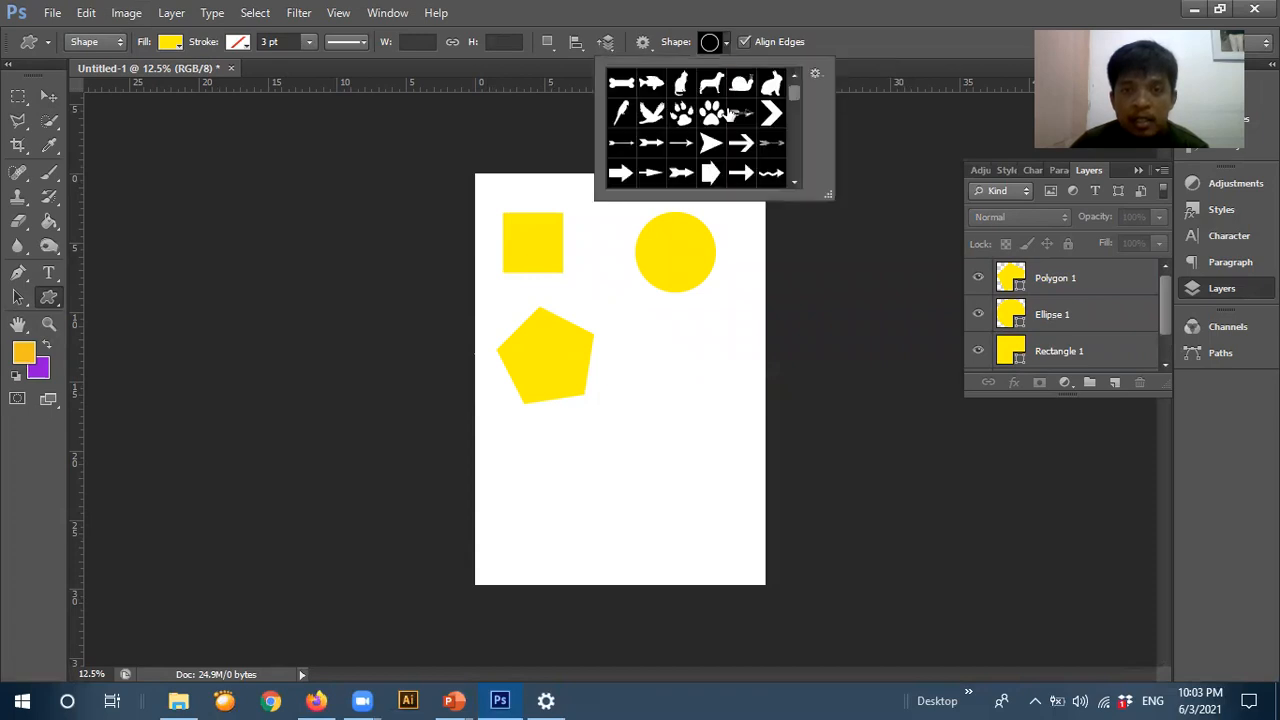
{"action": "scroll", "coordinate": [740, 110], "scroll_direction": "down", "scroll_amount": 10}
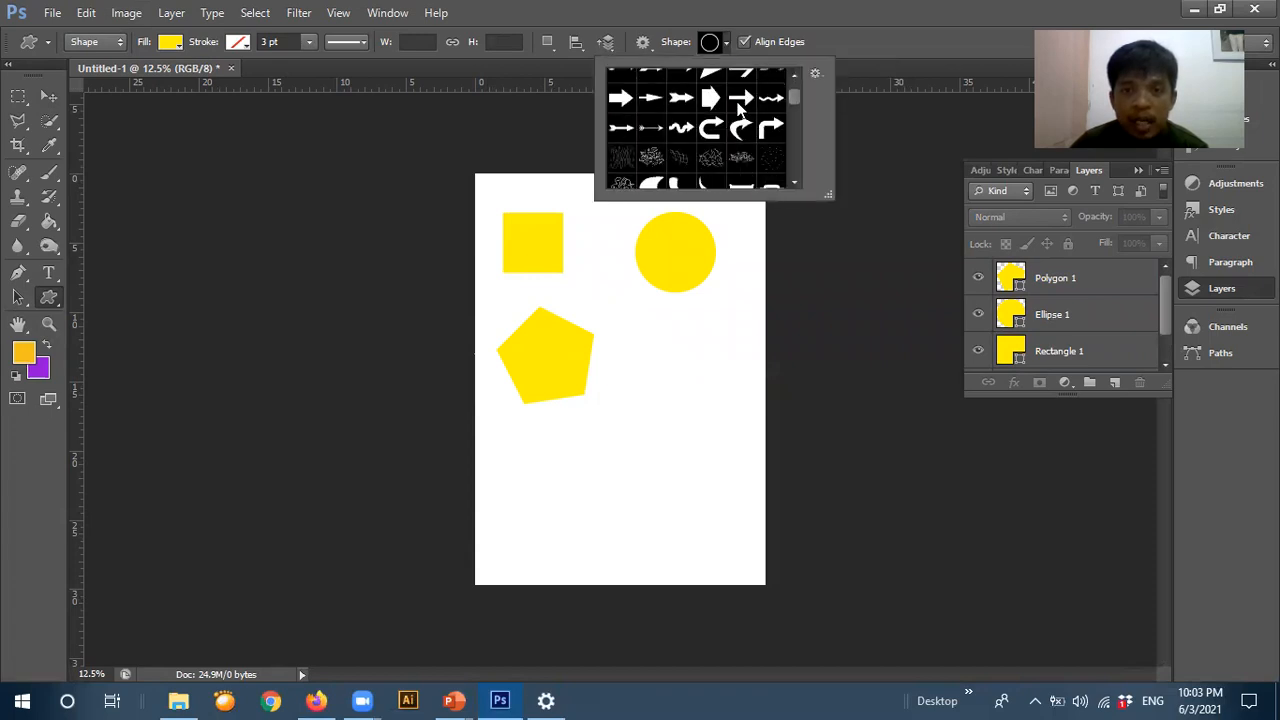
{"action": "scroll", "coordinate": [740, 112], "scroll_direction": "down", "scroll_amount": 10}
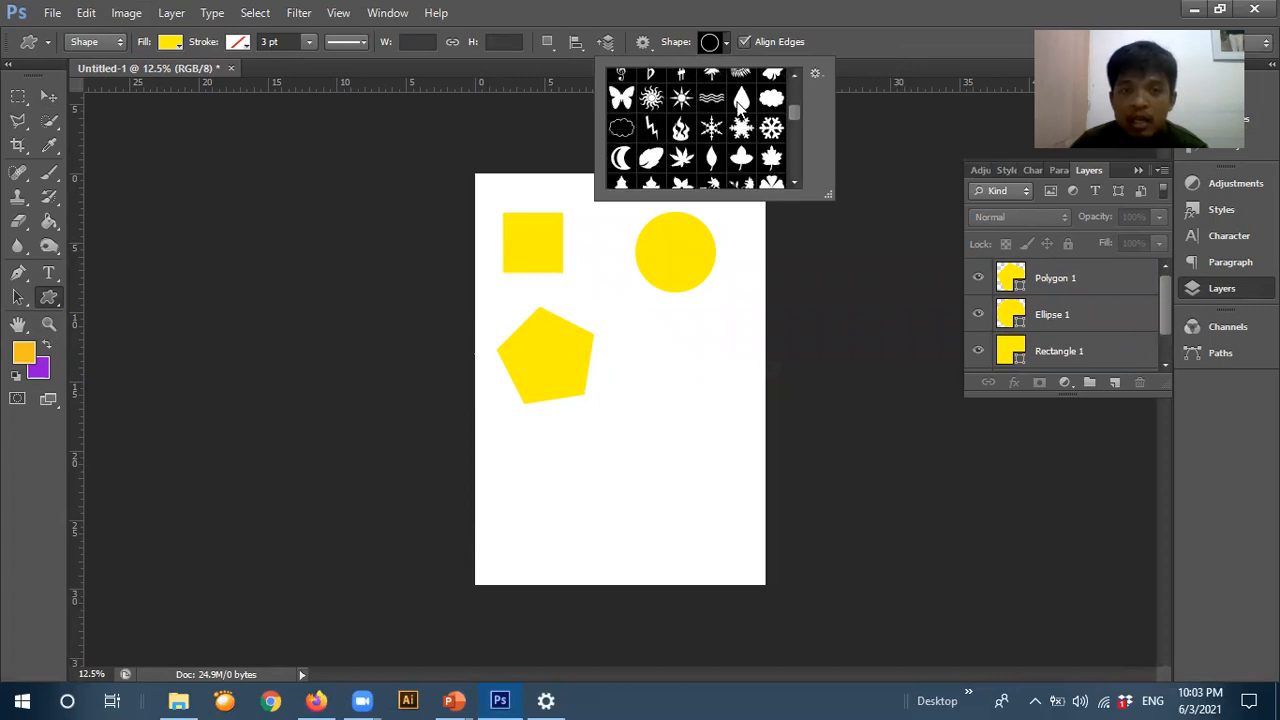
{"action": "scroll", "coordinate": [740, 112], "scroll_direction": "up", "scroll_amount": 10}
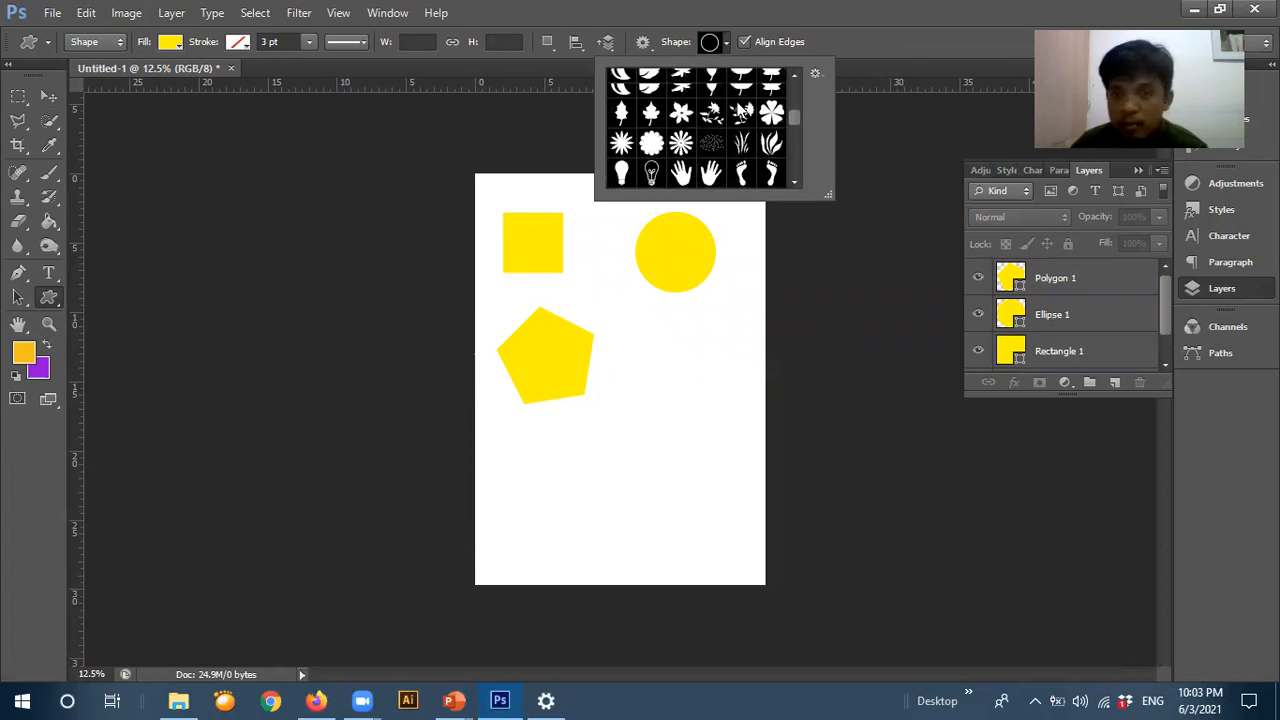
{"action": "scroll", "coordinate": [740, 112], "scroll_direction": "up", "scroll_amount": 3}
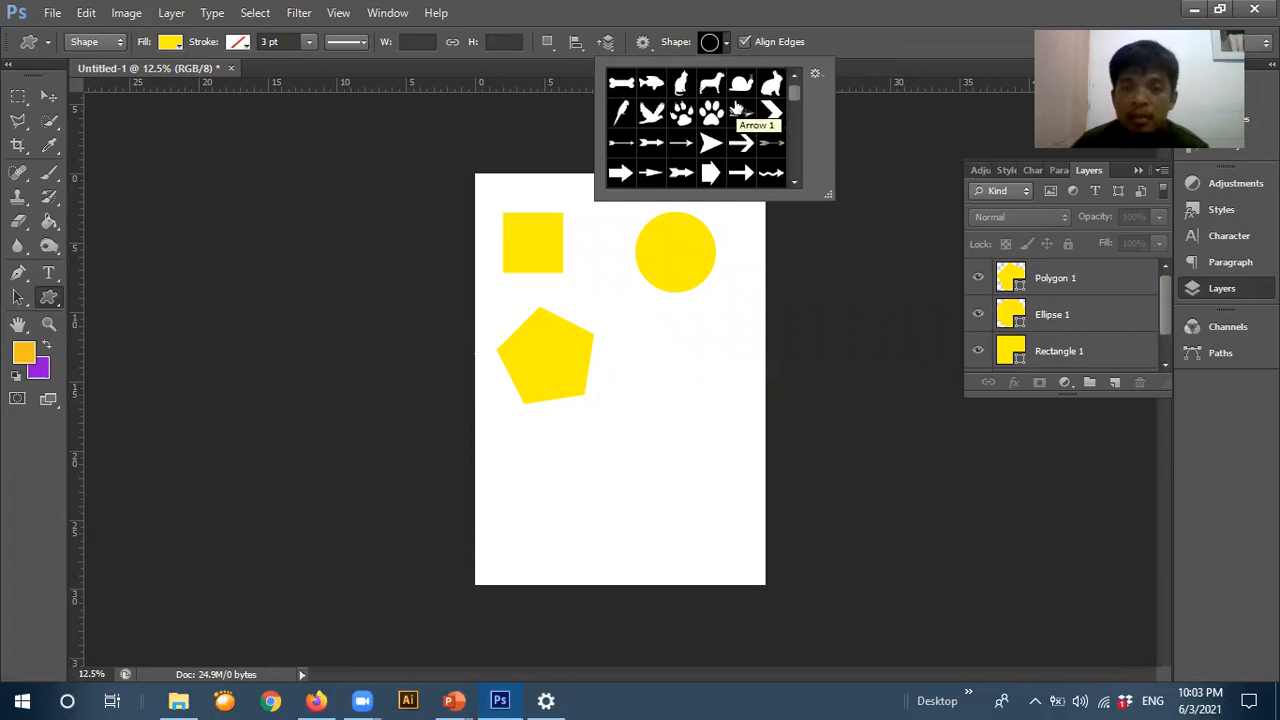
{"action": "scroll", "coordinate": [736, 109], "scroll_direction": "down", "scroll_amount": 6}
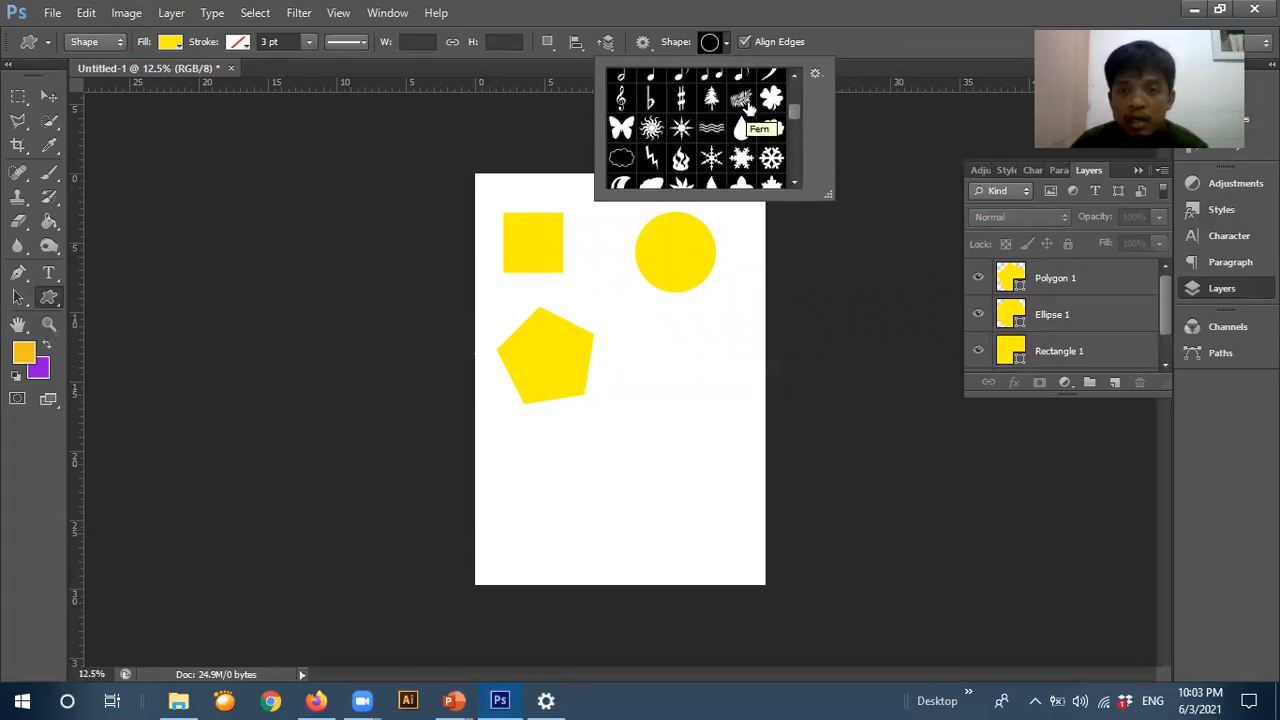
{"action": "scroll", "coordinate": [752, 107], "scroll_direction": "down", "scroll_amount": 5}
{"action": "scroll", "coordinate": [757, 106], "scroll_direction": "up", "scroll_amount": 5}
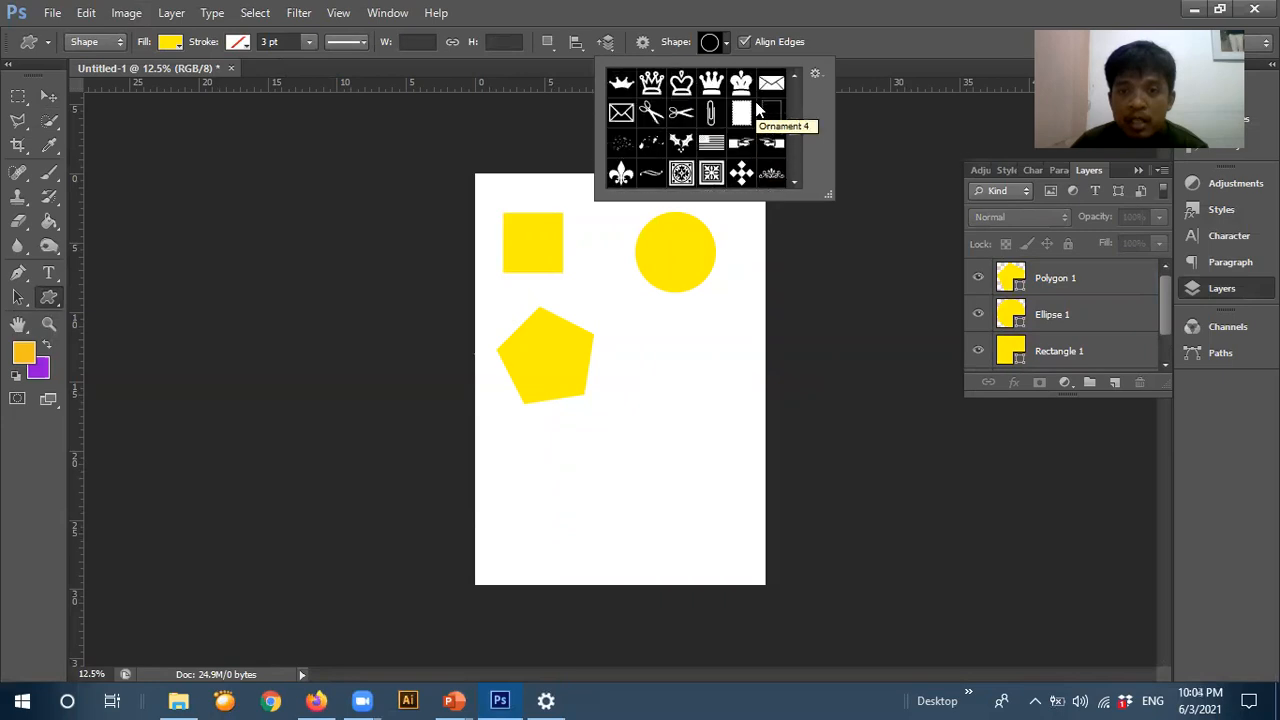
{"action": "scroll", "coordinate": [757, 107], "scroll_direction": "up", "scroll_amount": 6}
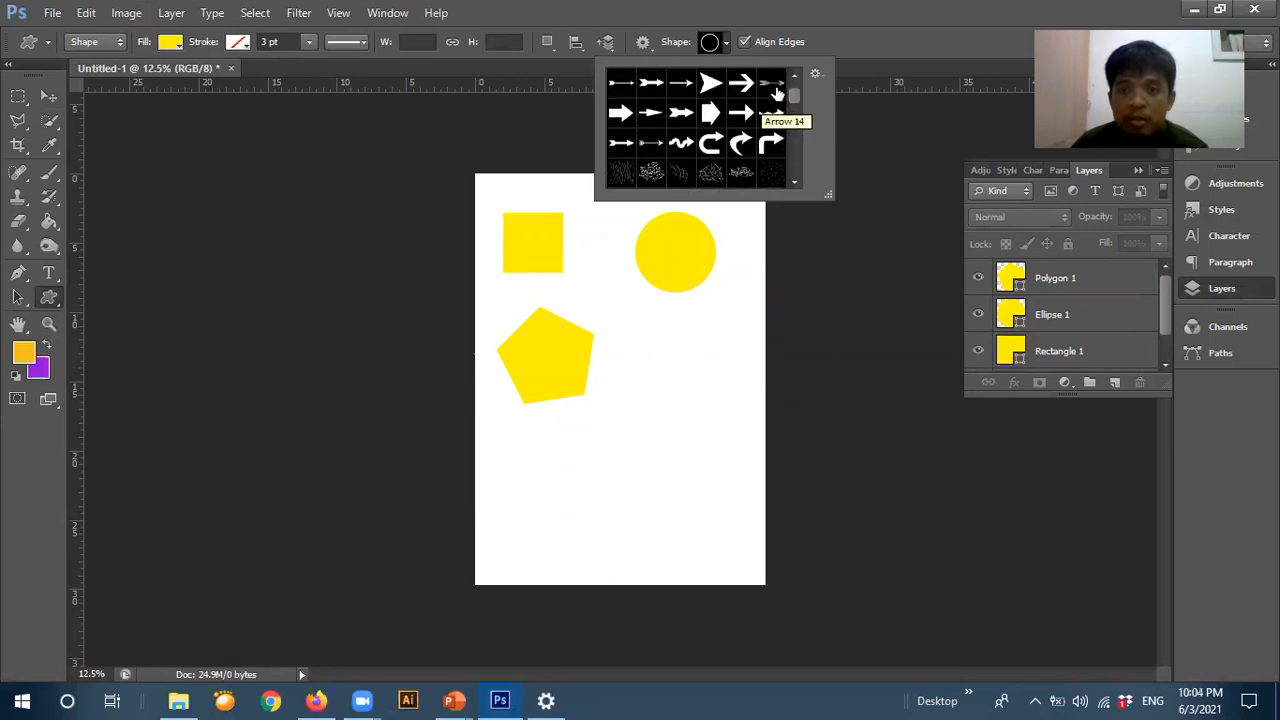
{"action": "scroll", "coordinate": [722, 100], "scroll_direction": "up", "scroll_amount": 2}
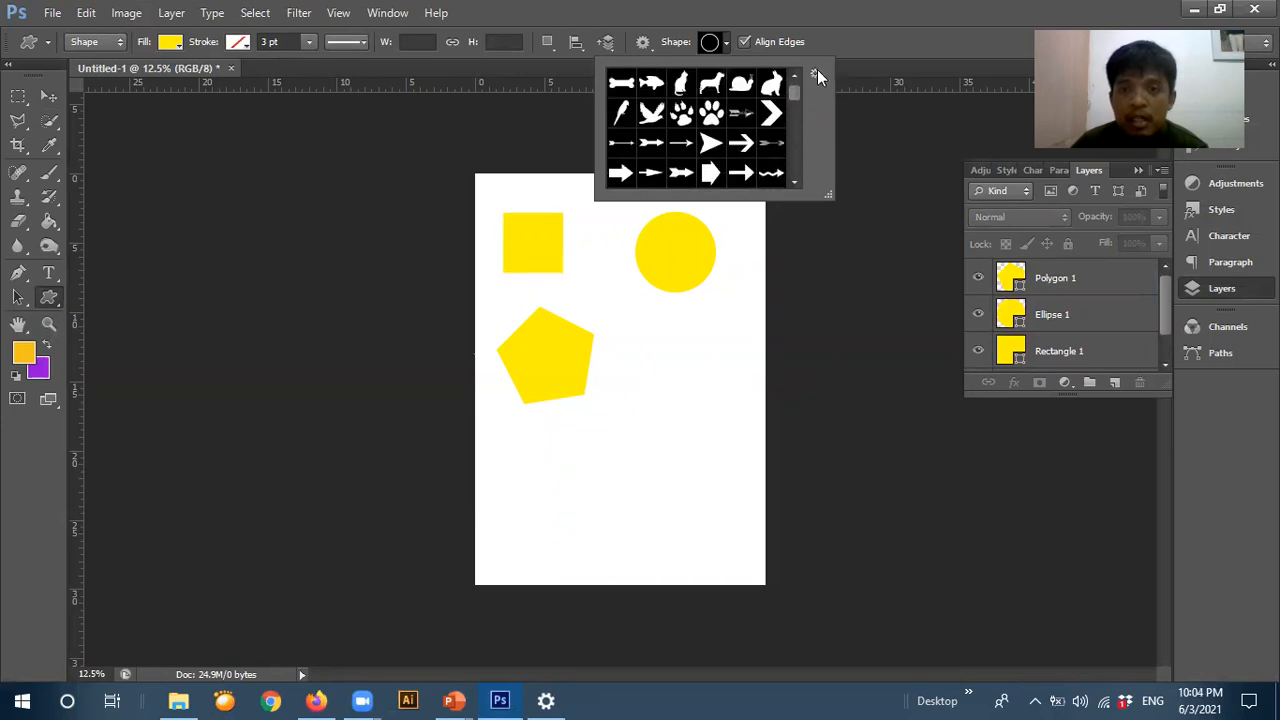
{"action": "left_click", "coordinate": [814, 76]}
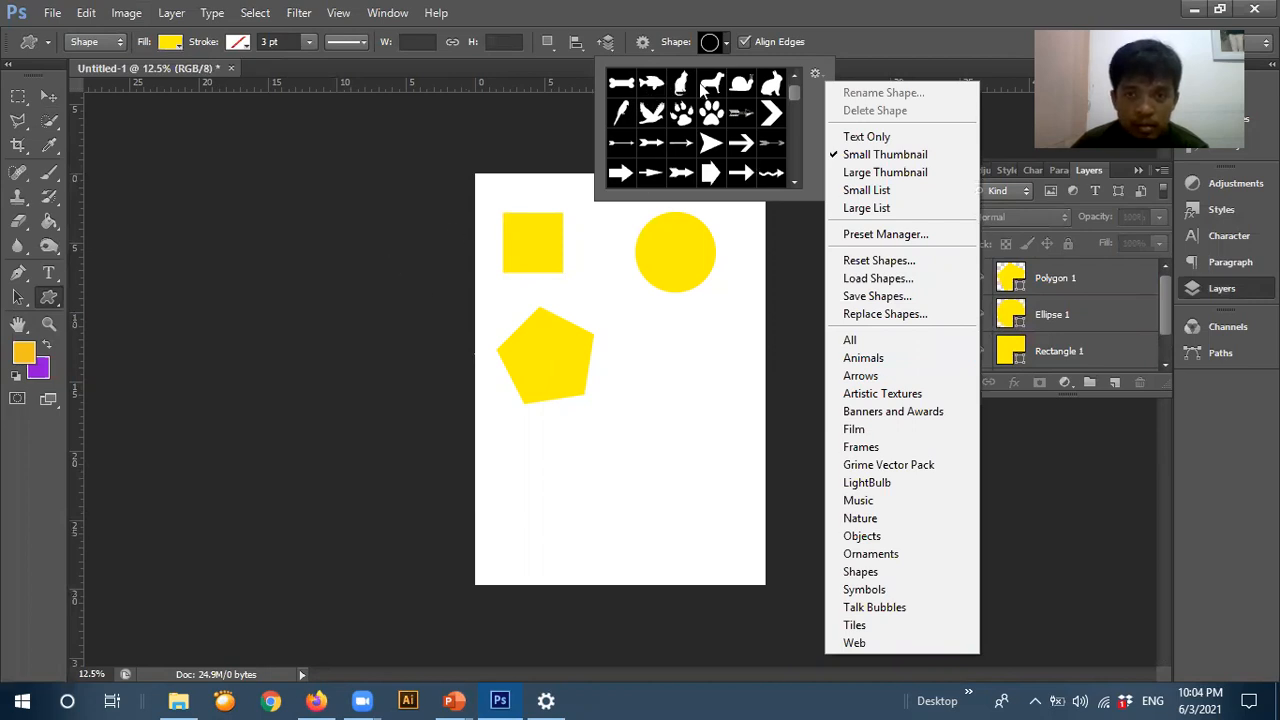
- Choose the rabbit custom shape, draw it on a new layer in the lower-right area of the page, and deselect it
{"action": "left_click", "coordinate": [771, 85]}
{"action": "left_click", "coordinate": [771, 85]}
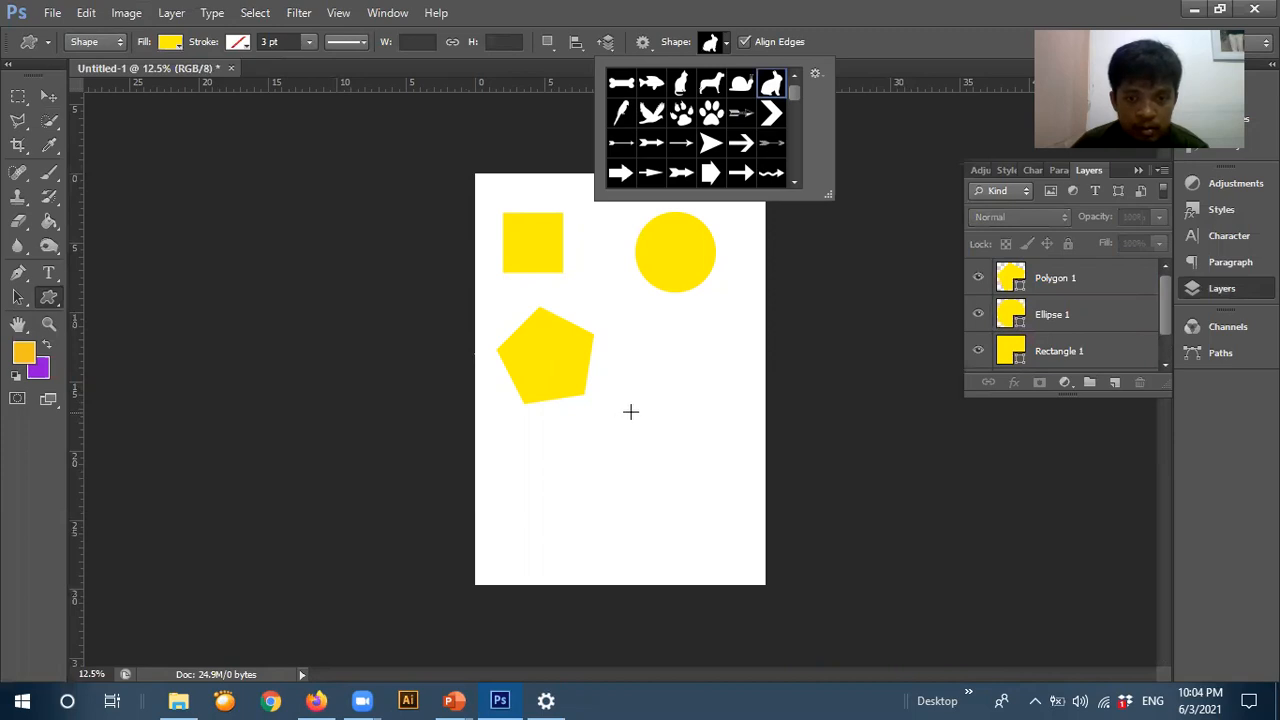
{"action": "left_click", "coordinate": [1115, 382]}
{"action": "left_click_drag", "start_coordinate": [622, 422], "coordinate": [713, 544]}
{"action": "left_click", "coordinate": [49, 96]}
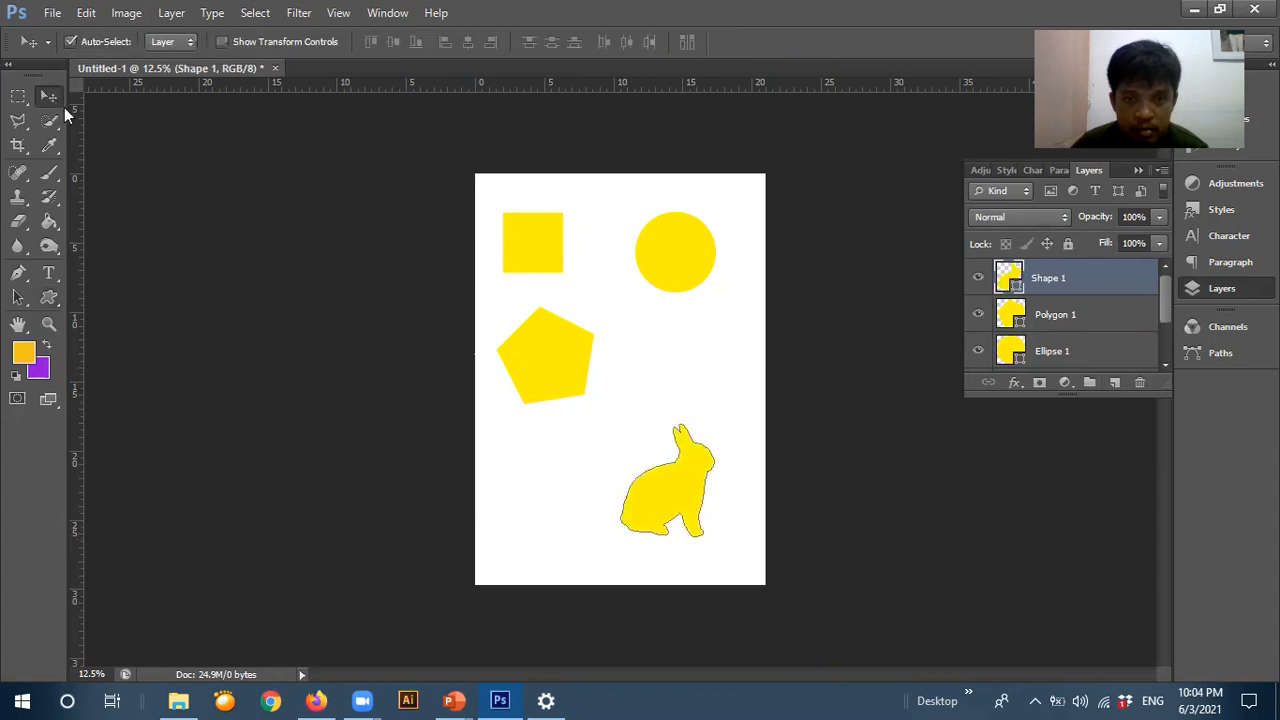
{"action": "left_click", "coordinate": [153, 207]}
- Move the rabbit shape up the page, closer to the circle, and deselect it
{"action": "left_click", "coordinate": [692, 502]}
{"action": "left_click_drag", "start_coordinate": [697, 510], "coordinate": [708, 451]}
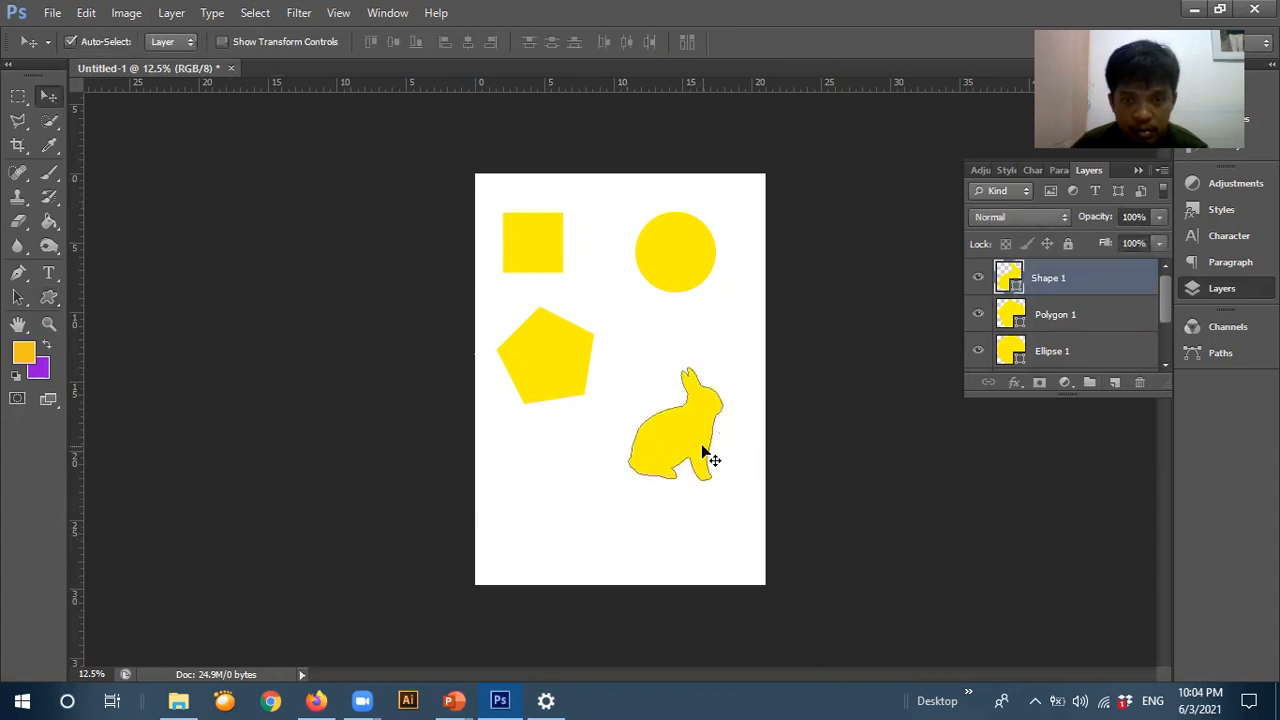
{"action": "left_click", "coordinate": [851, 306]}
- Select the square's Rectangle 1 layer and set the foreground color to green, #14ab26
{"action": "scroll", "coordinate": [1096, 302], "scroll_direction": "down", "scroll_amount": 2}
{"action": "scroll", "coordinate": [1108, 306], "scroll_direction": "up", "scroll_amount": 1}
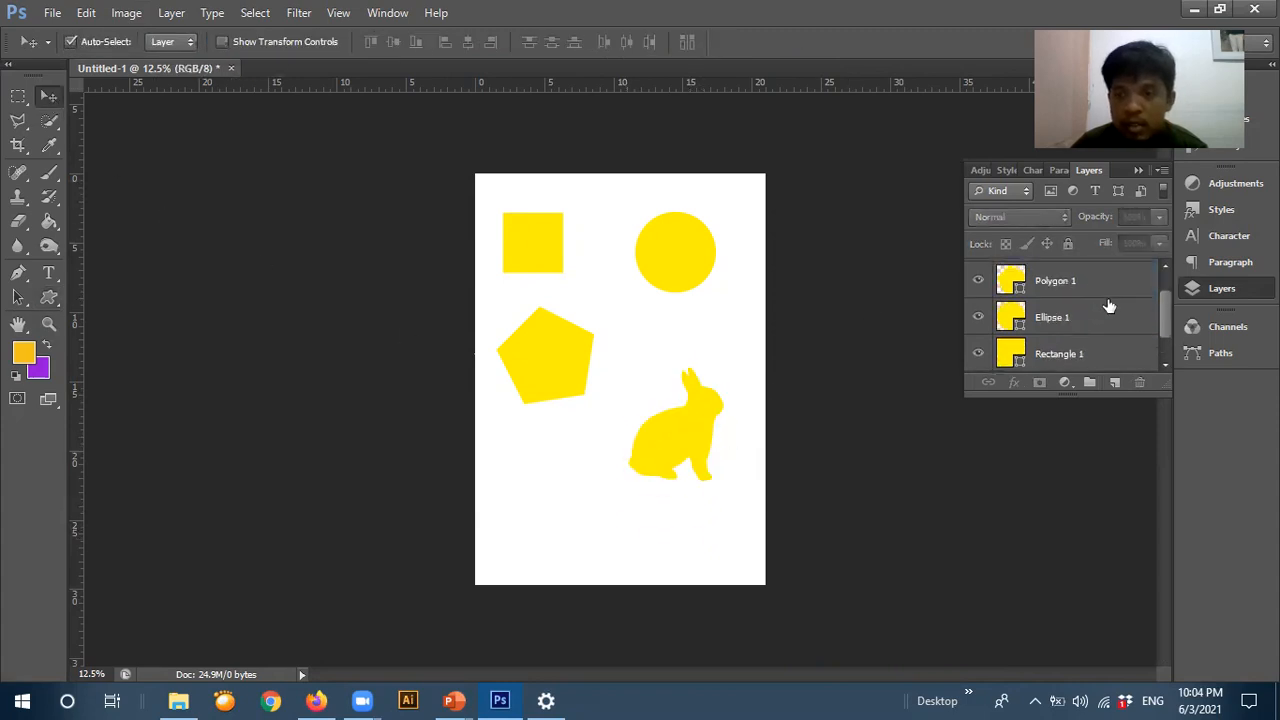
{"action": "left_click", "coordinate": [1055, 353]}
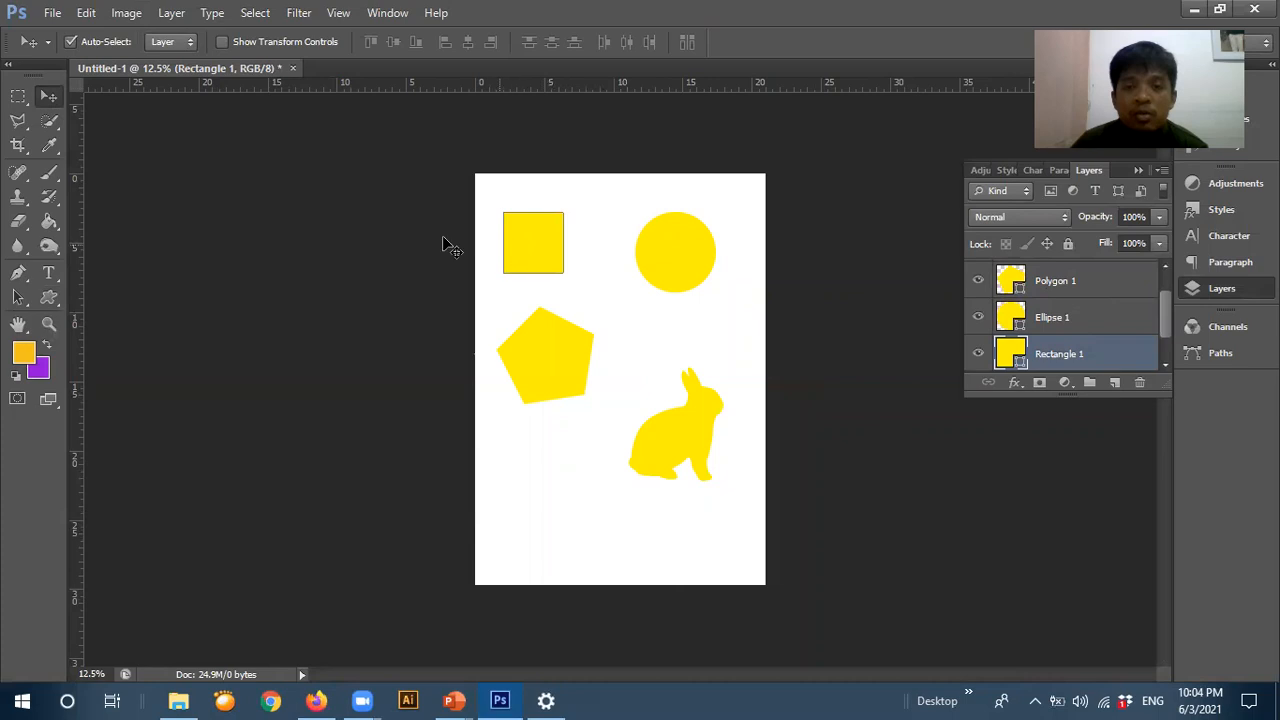
{"action": "left_click", "coordinate": [368, 228]}
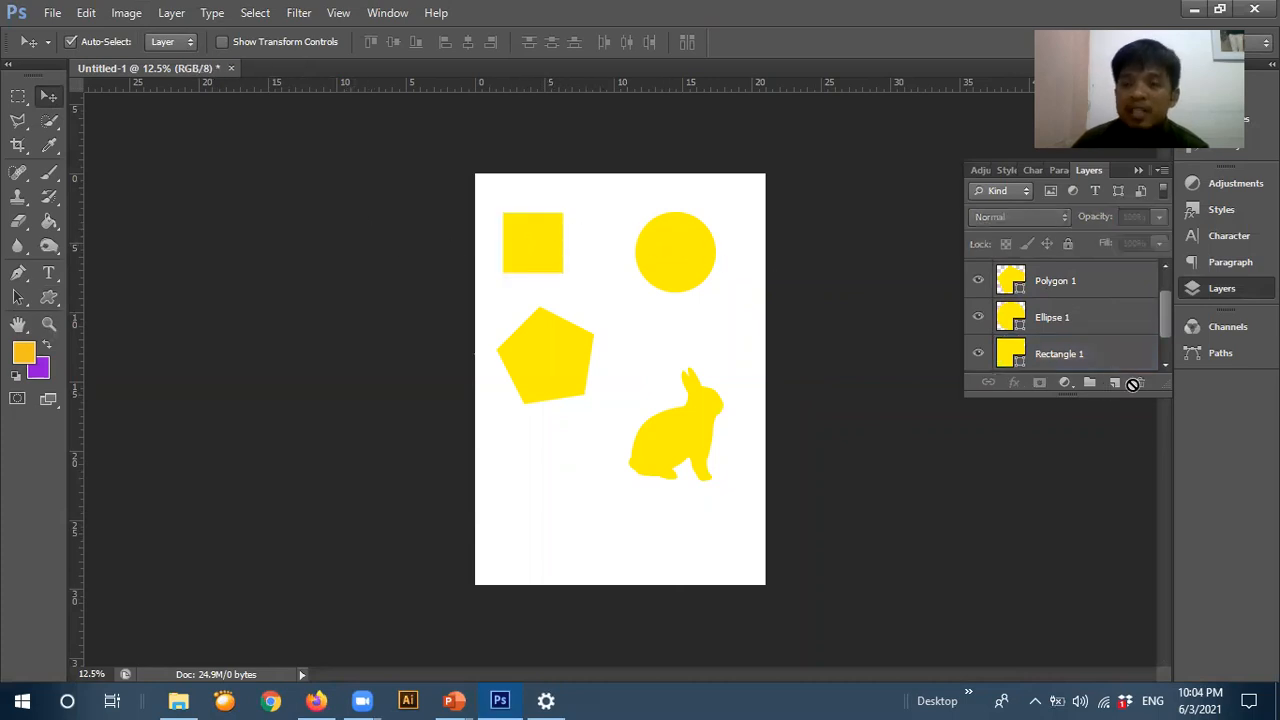
{"action": "left_click", "coordinate": [1089, 361]}
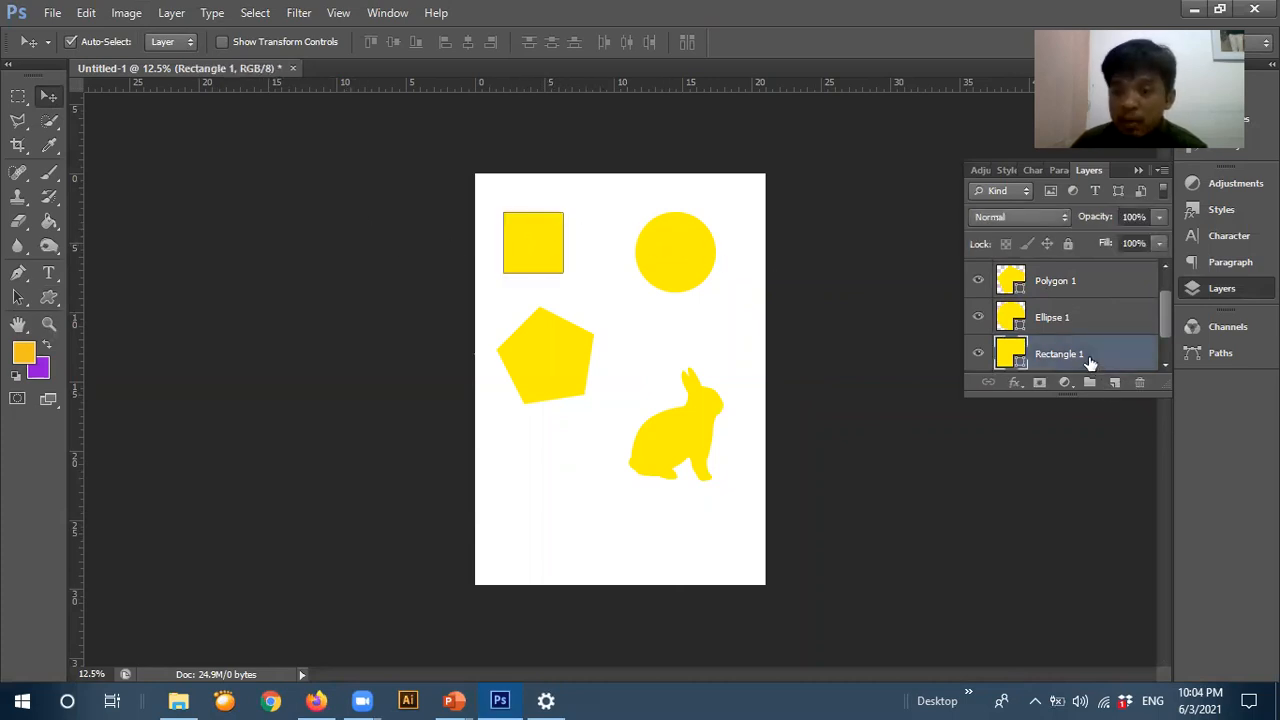
{"action": "scroll", "coordinate": [1065, 308], "scroll_direction": "down", "scroll_amount": 1}
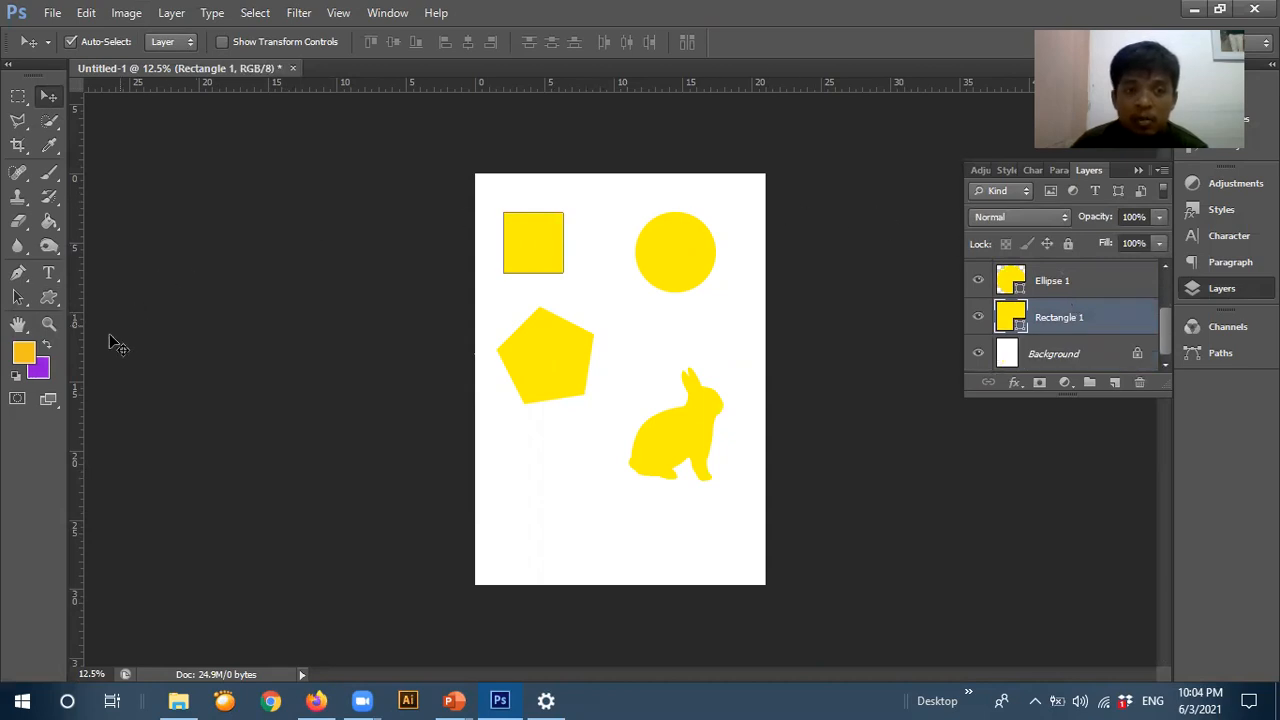
{"action": "left_click", "coordinate": [23, 352]}
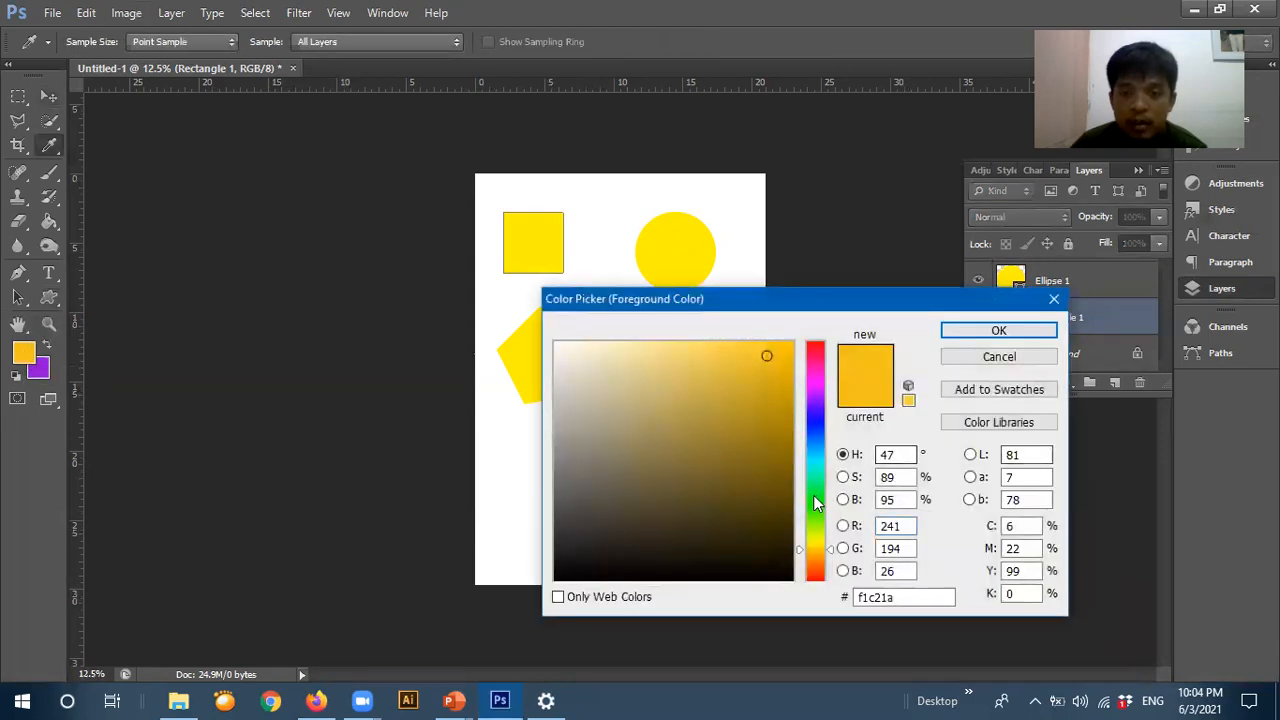
{"action": "left_click", "coordinate": [813, 495]}
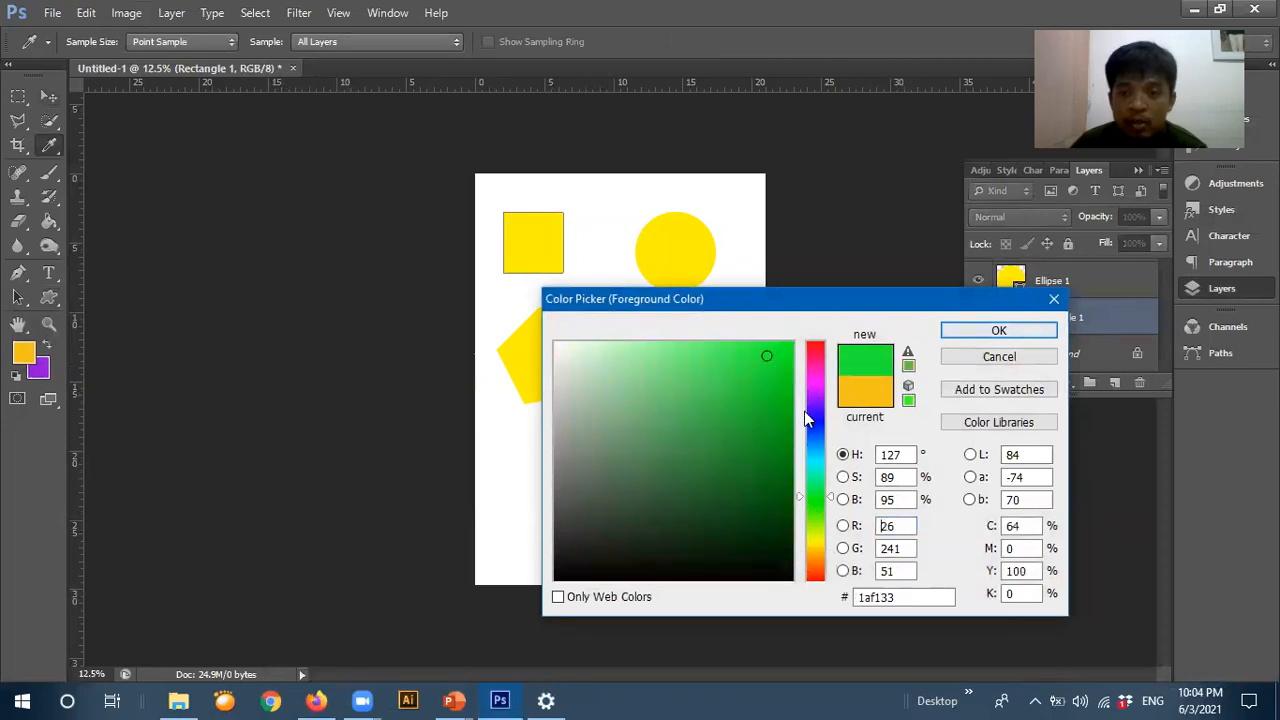
{"action": "left_click", "coordinate": [762, 416]}
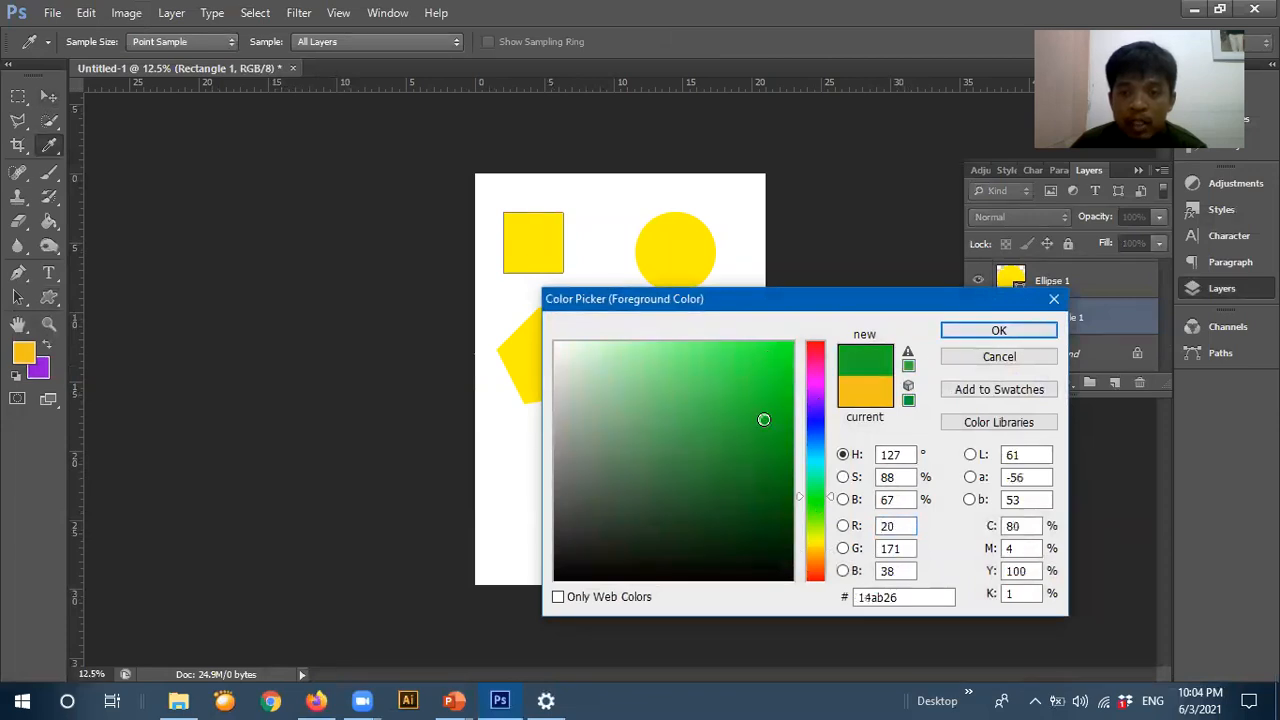
{"action": "left_click", "coordinate": [950, 331]}
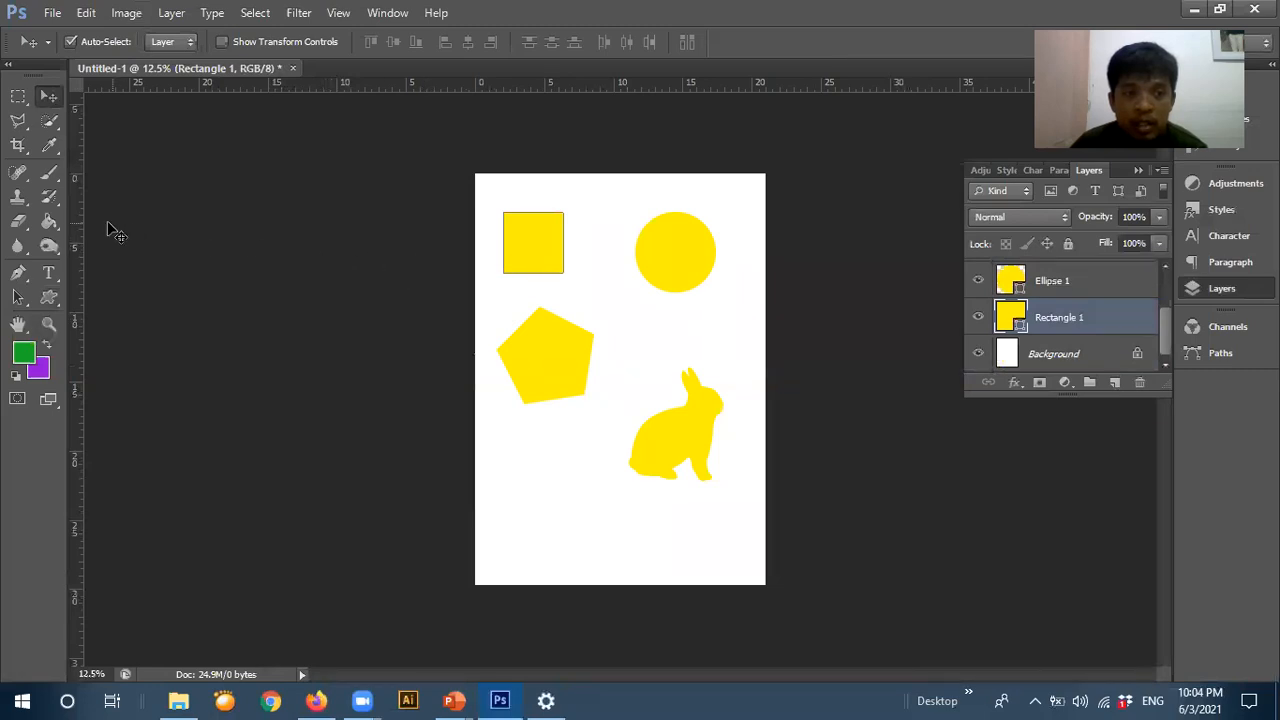
- Fill the square with the green foreground color using the Paint Bucket tool, rasterizing its shape layer, and deselect it
{"action": "left_click", "coordinate": [46, 222]}
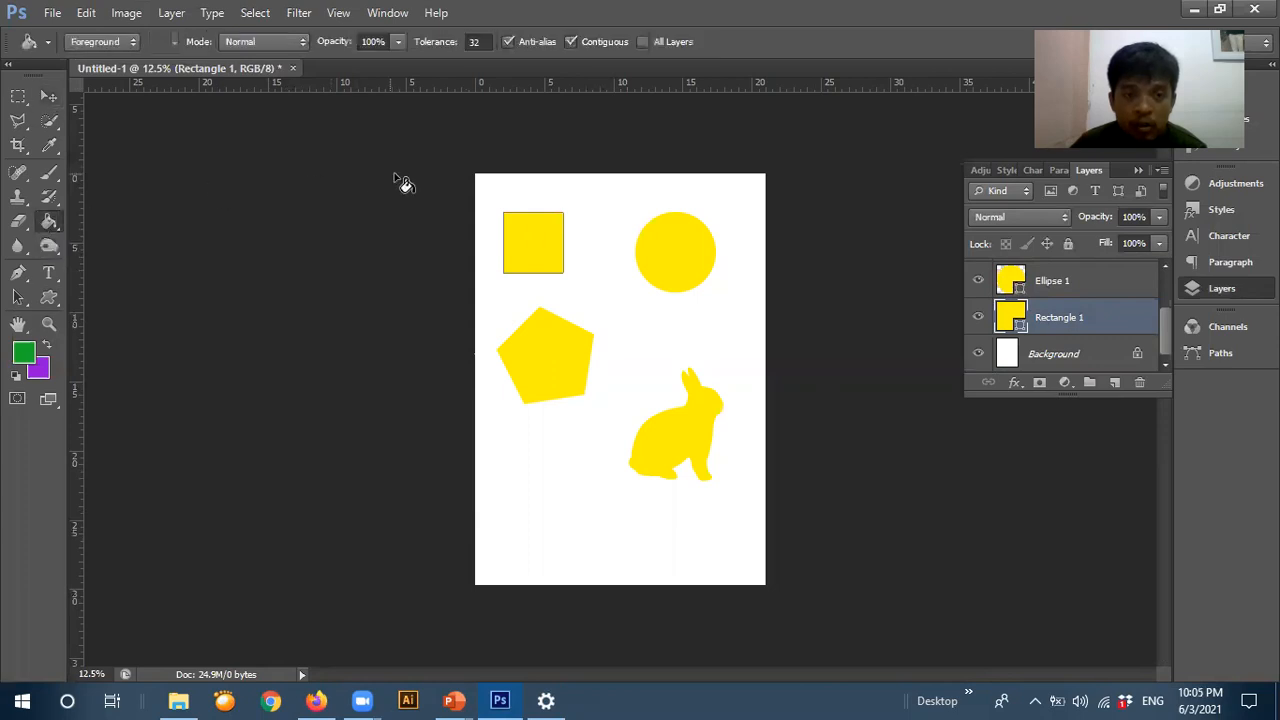
{"action": "left_click", "coordinate": [527, 244]}
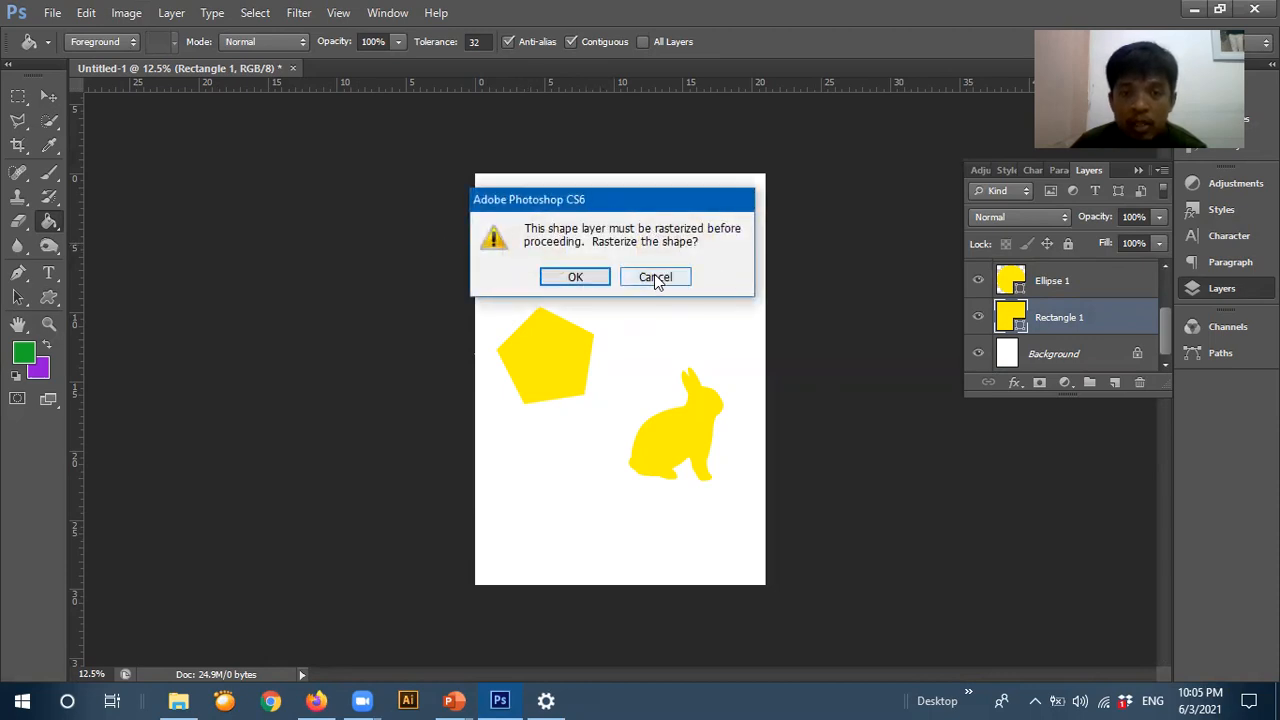
{"action": "left_click", "coordinate": [580, 277]}
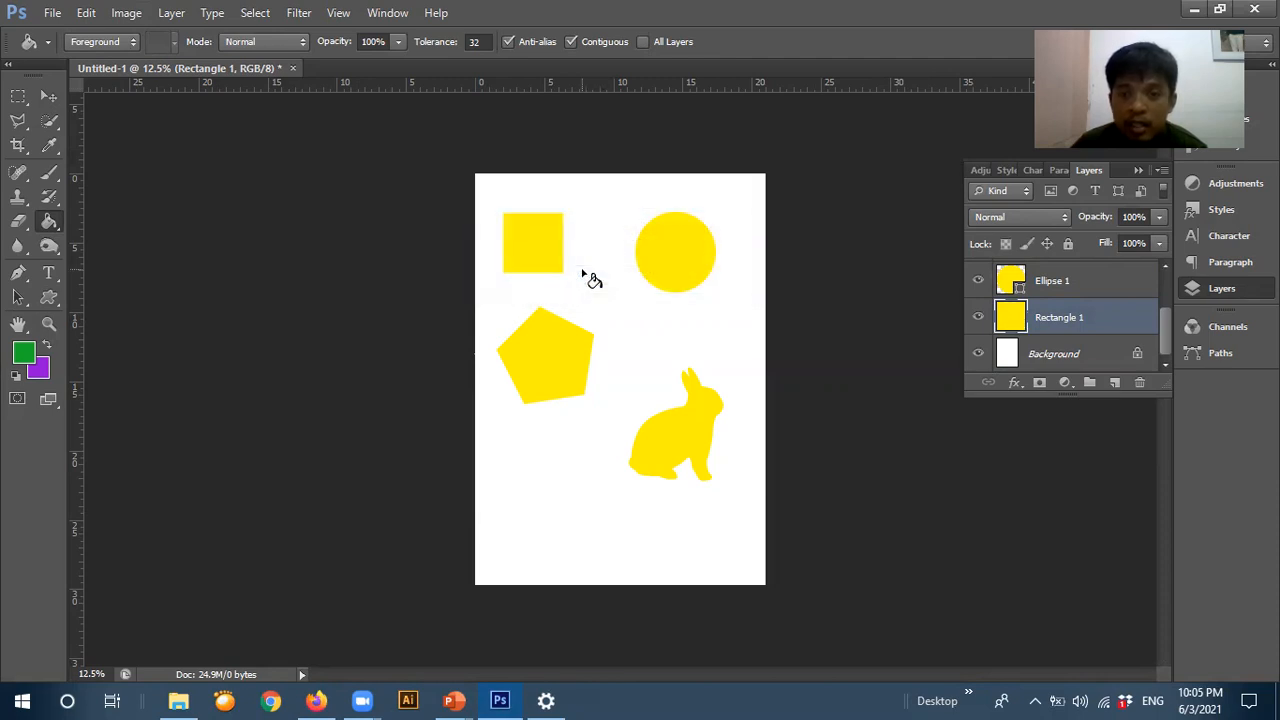
{"action": "left_click", "coordinate": [537, 243]}
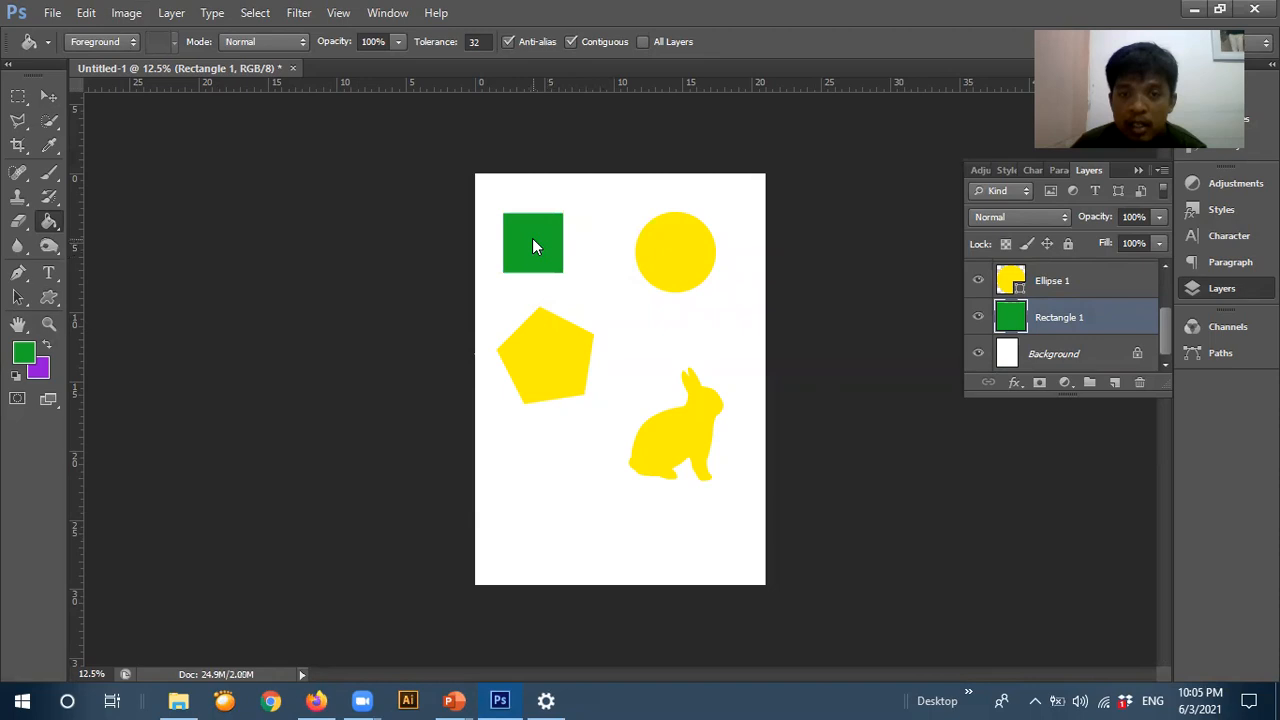
{"action": "left_click", "coordinate": [47, 94]}
{"action": "left_click", "coordinate": [158, 197]}
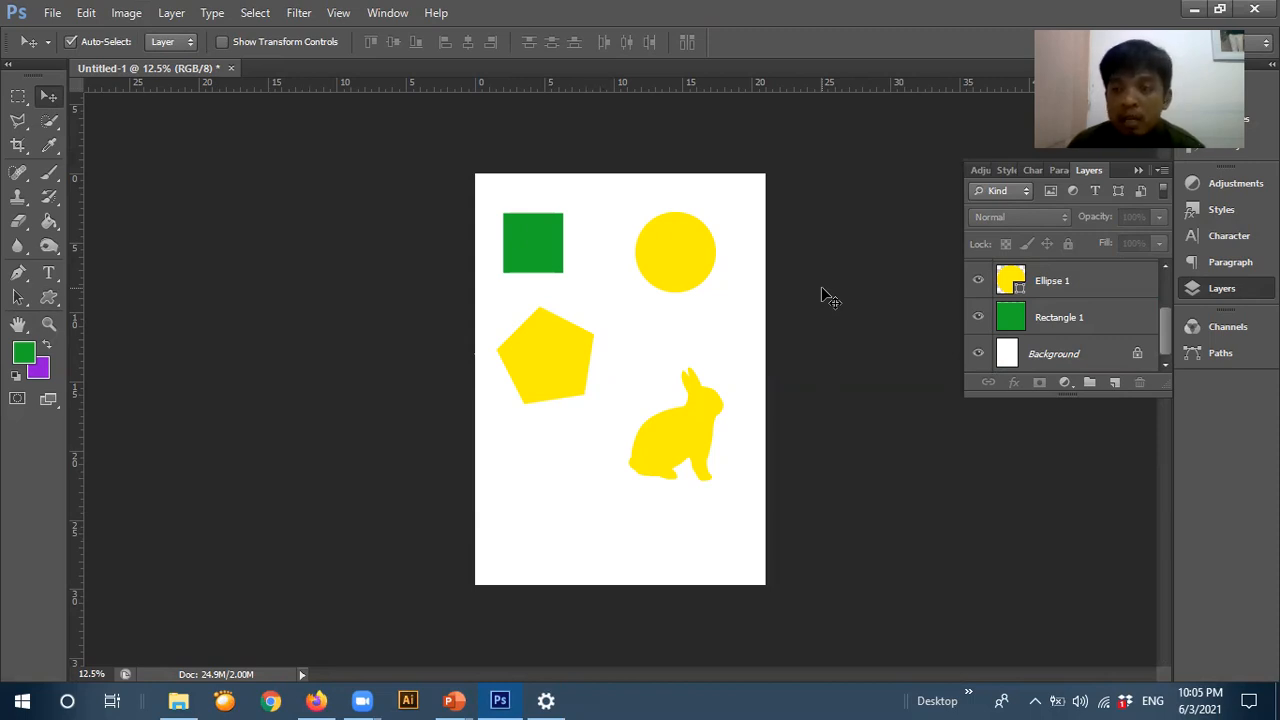
{"action": "left_click", "coordinate": [683, 246]}
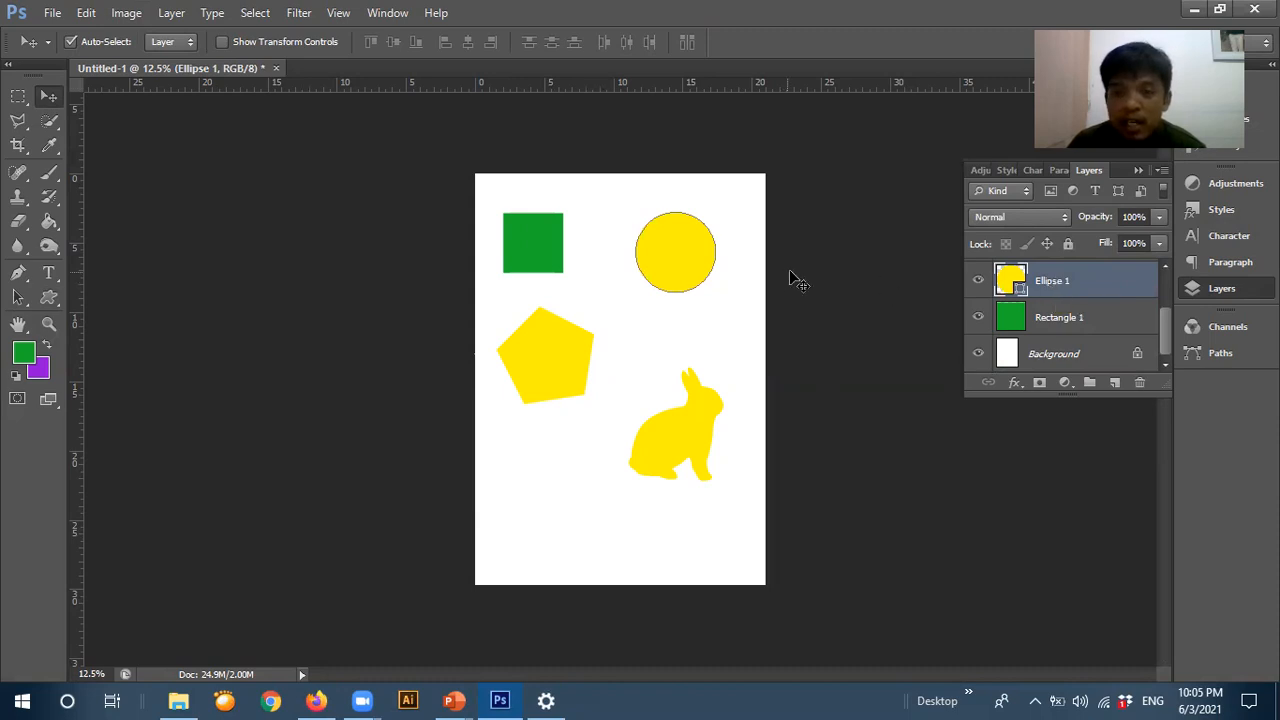
{"action": "left_click", "coordinate": [677, 295]}
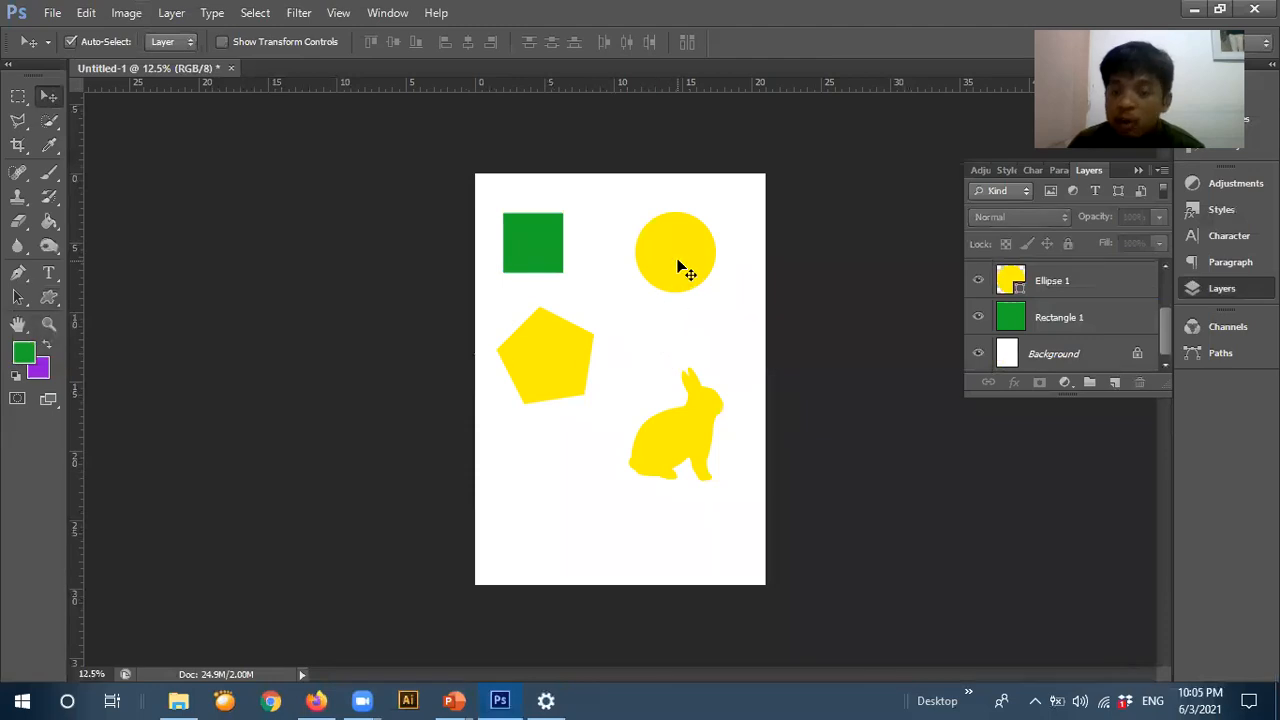
{"action": "left_click", "coordinate": [680, 268]}
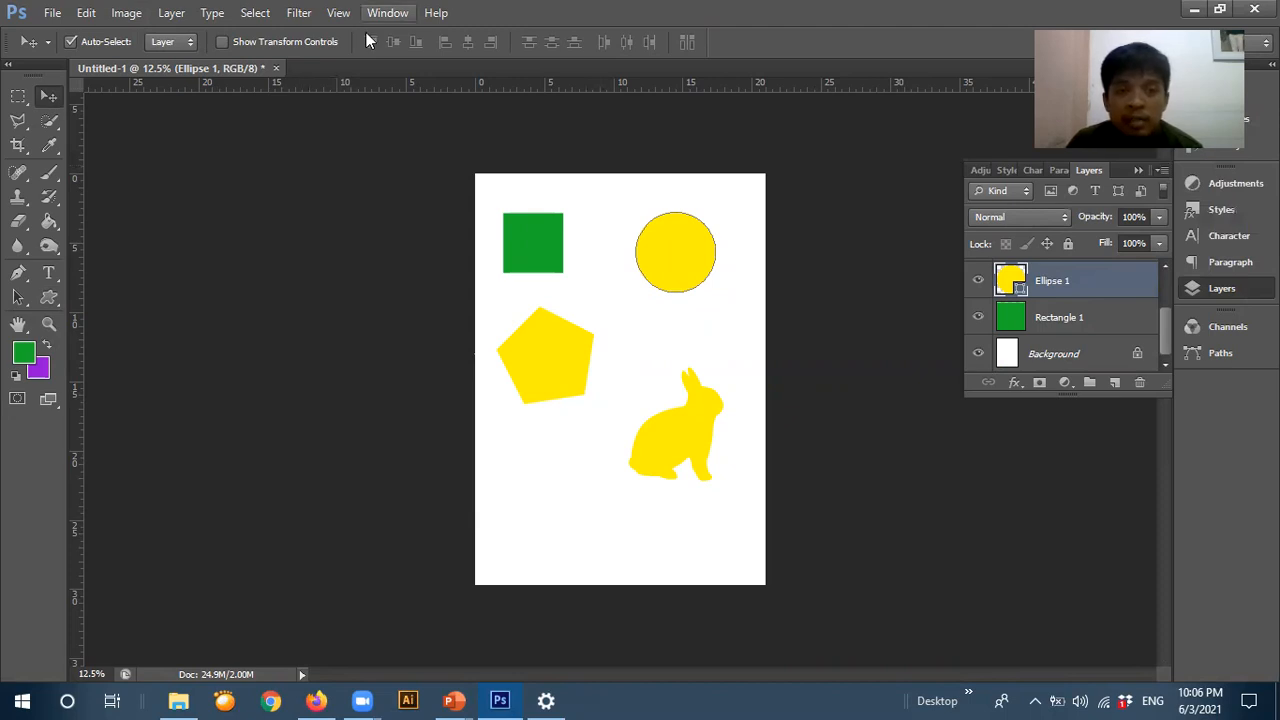
{"action": "key", "text": "alt+w"}
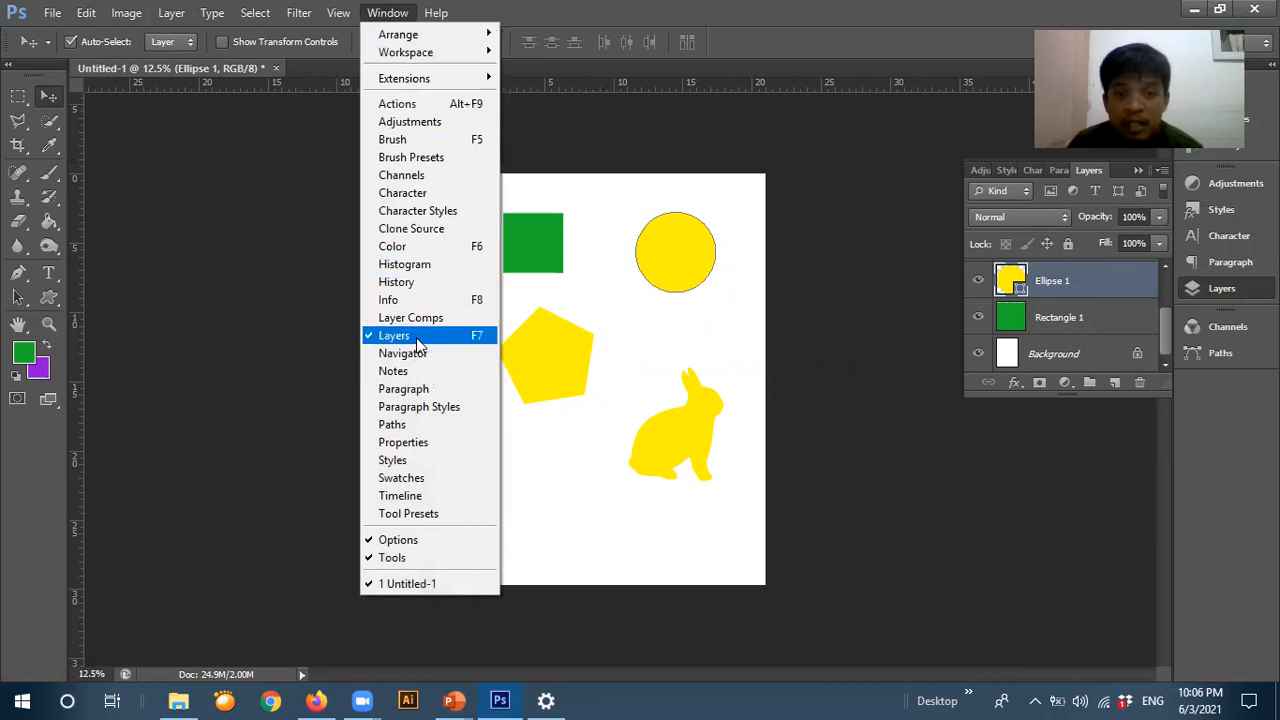
{"action": "left_click", "coordinate": [922, 231]}
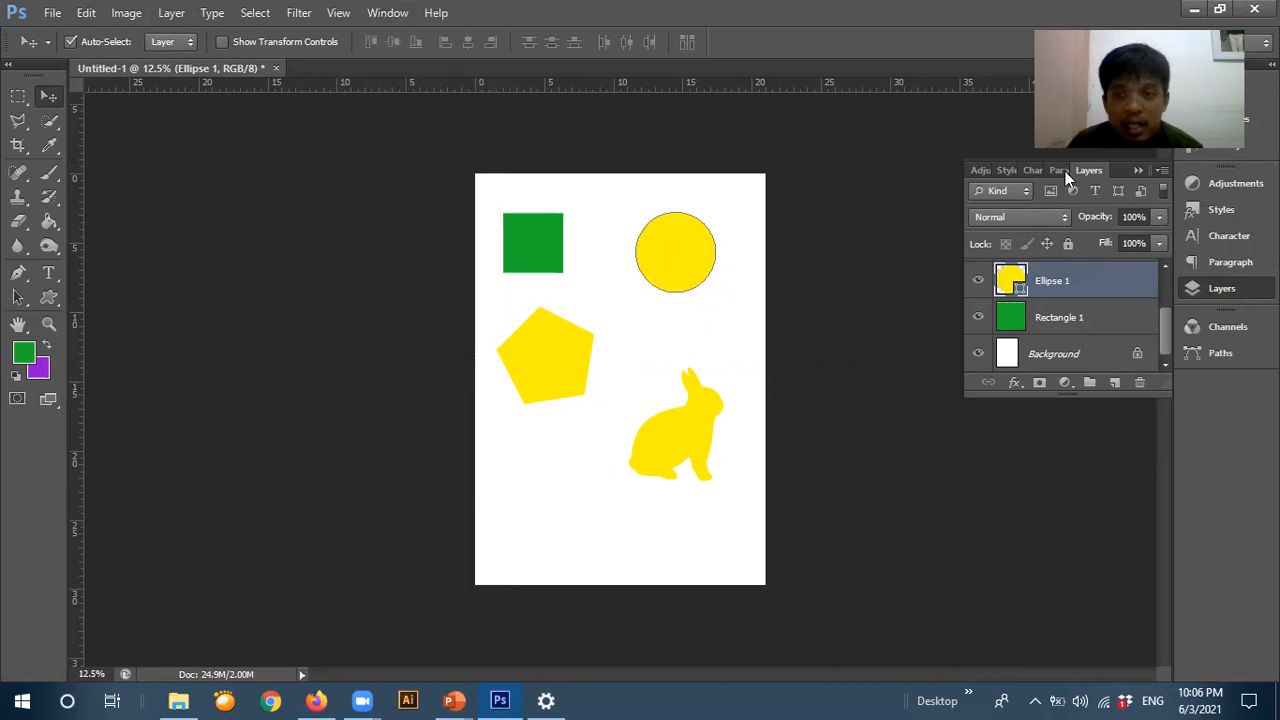
{"action": "left_click", "coordinate": [845, 250]}
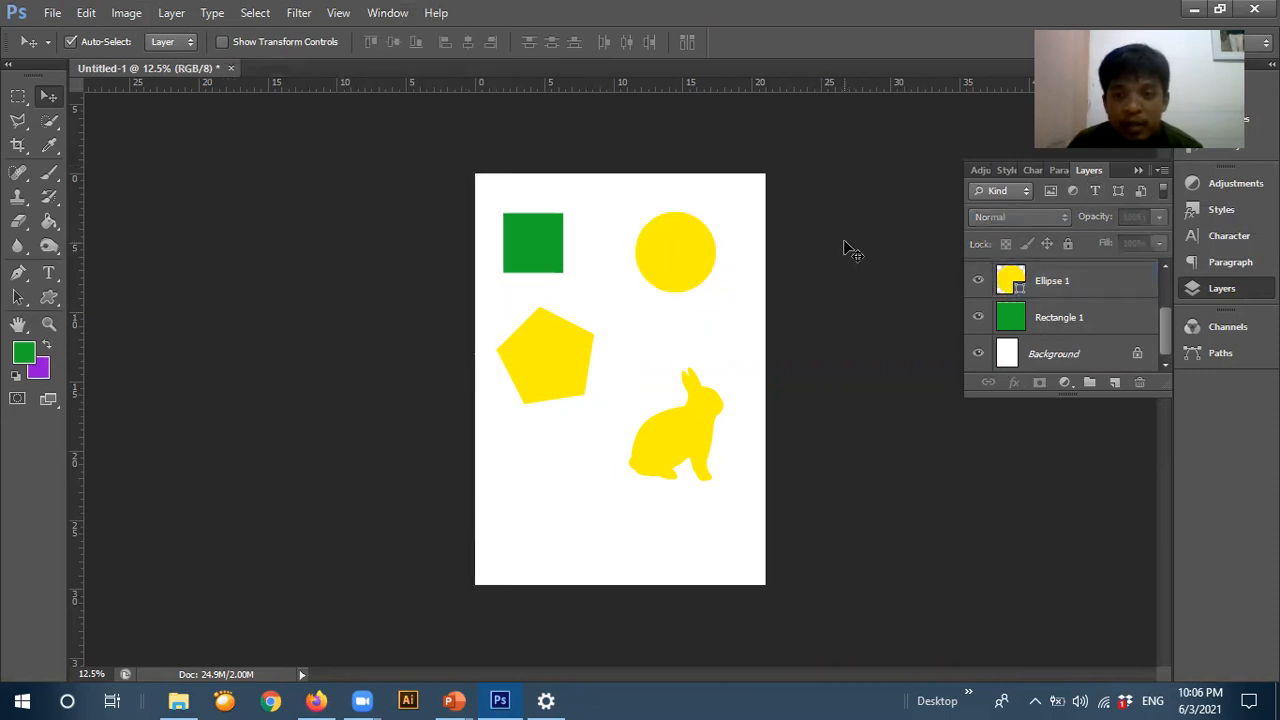
- Select the circle's Ellipse 1 layer, open its Blending Options, and enable a Color Overlay
{"action": "left_click", "coordinate": [685, 254]}
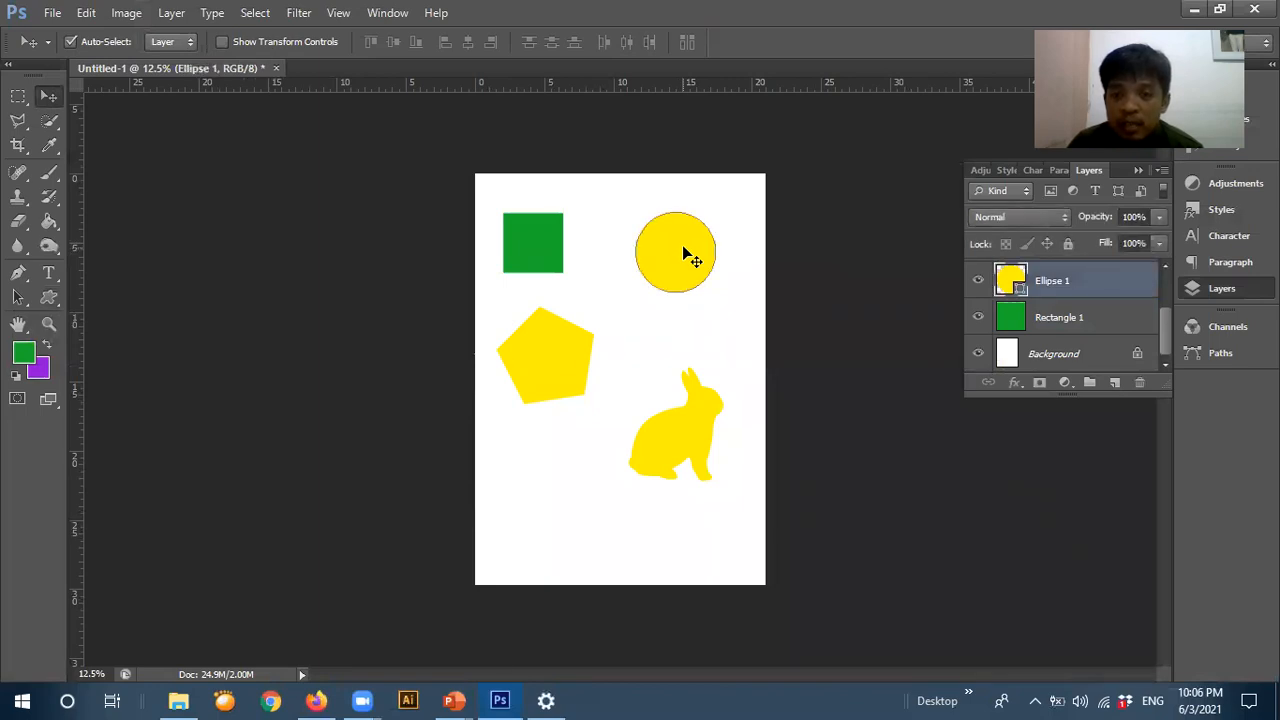
{"action": "right_click", "coordinate": [1046, 282]}
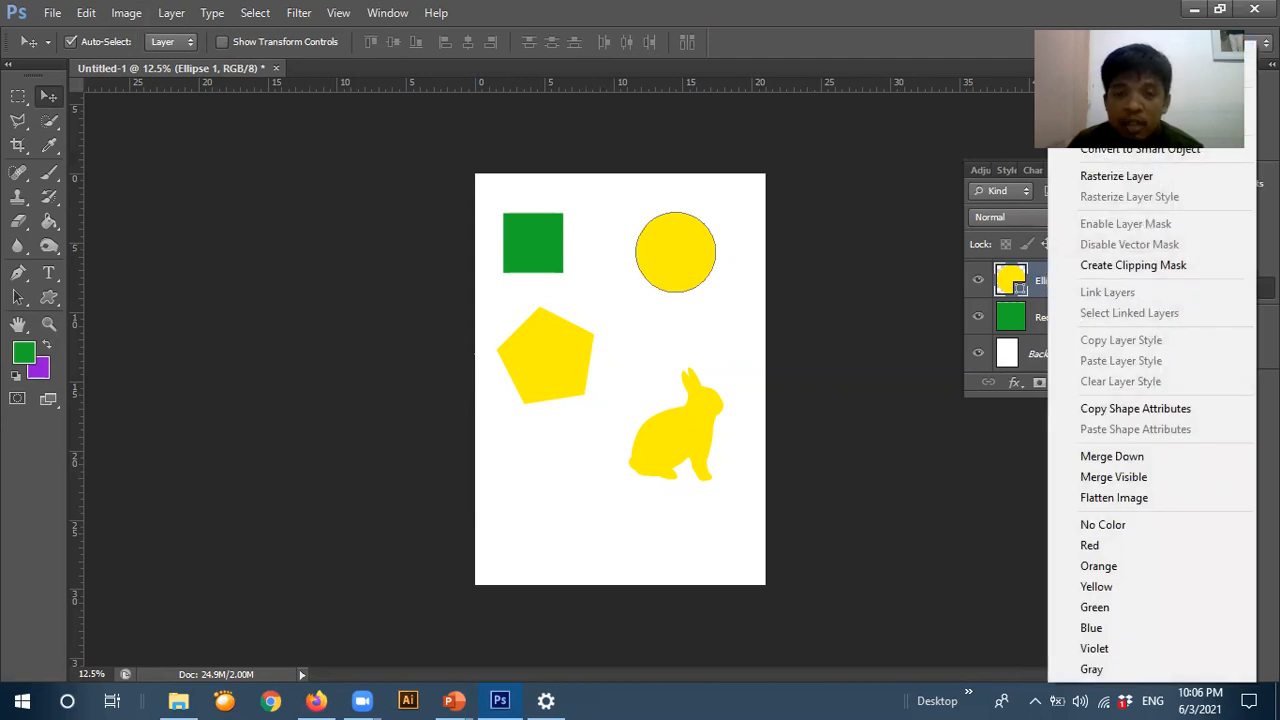
{"action": "left_click", "coordinate": [1118, 53]}
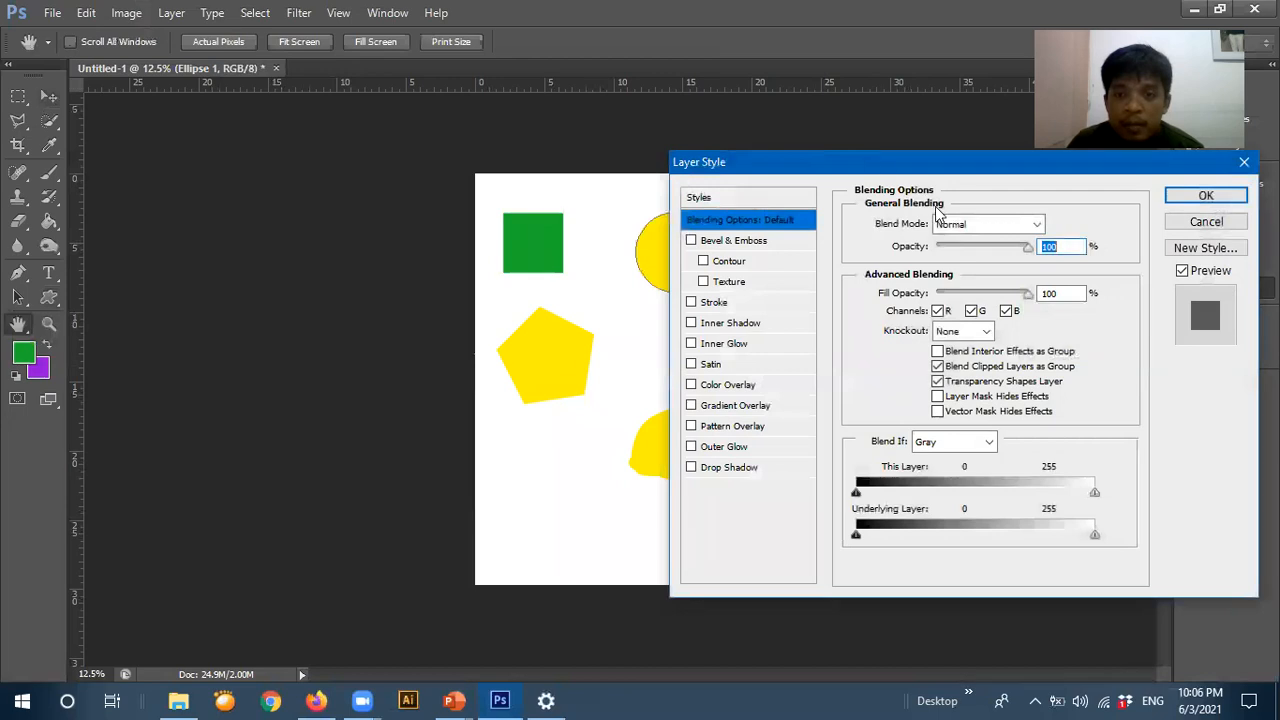
{"action": "left_click_drag", "start_coordinate": [912, 171], "coordinate": [1005, 258]}
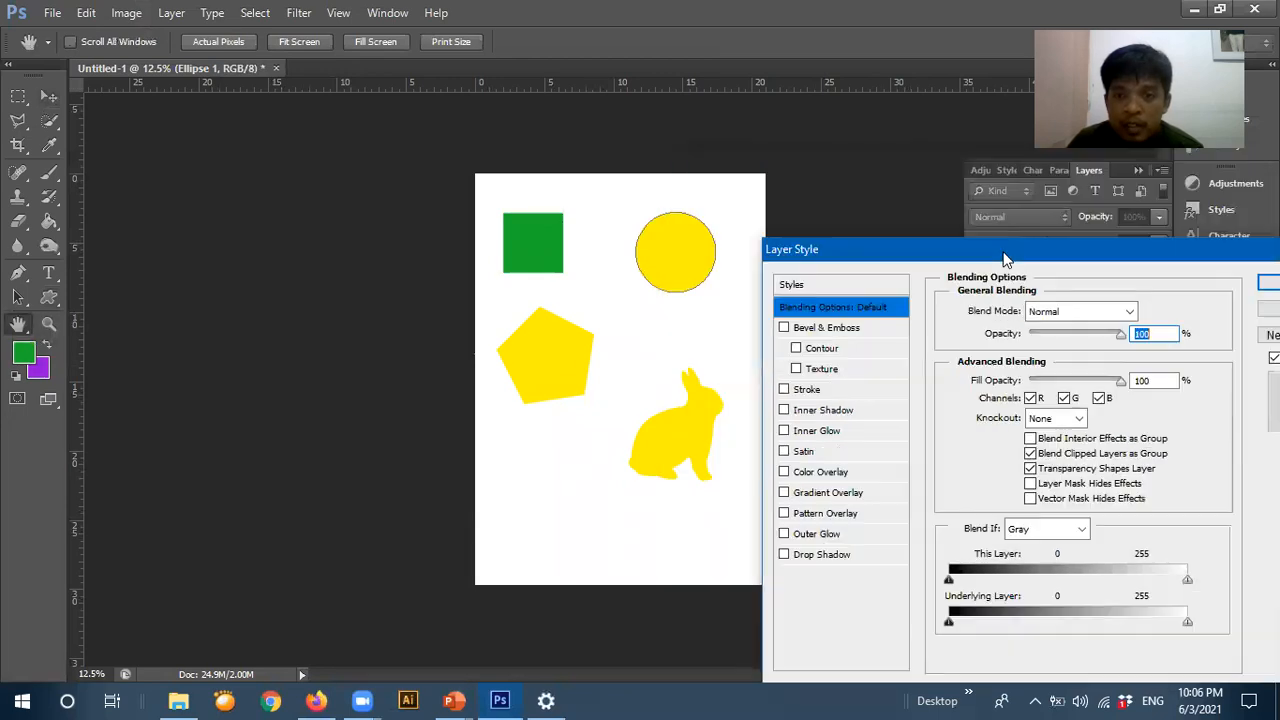
{"action": "left_click", "coordinate": [842, 474]}
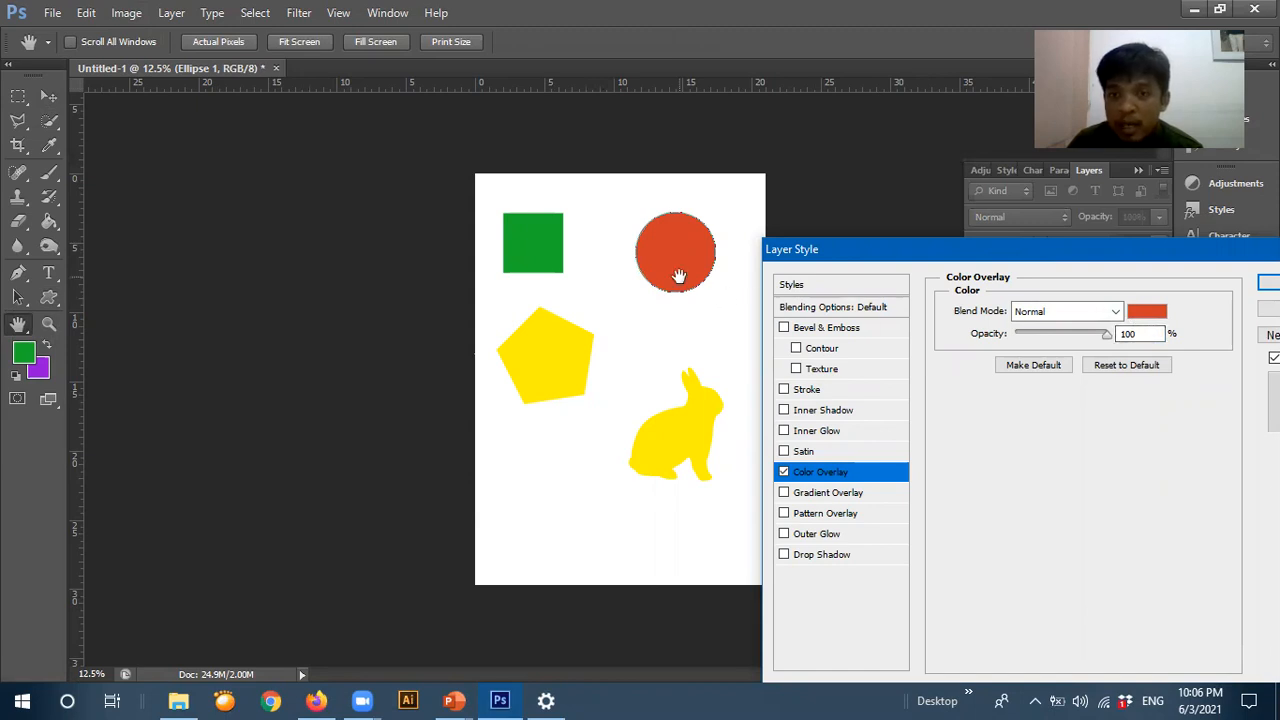
- Set the circle's overlay color to dark blue, #0f0c58, at 100% opacity, apply the layer style, and deselect the circle
{"action": "left_click", "coordinate": [1145, 313]}
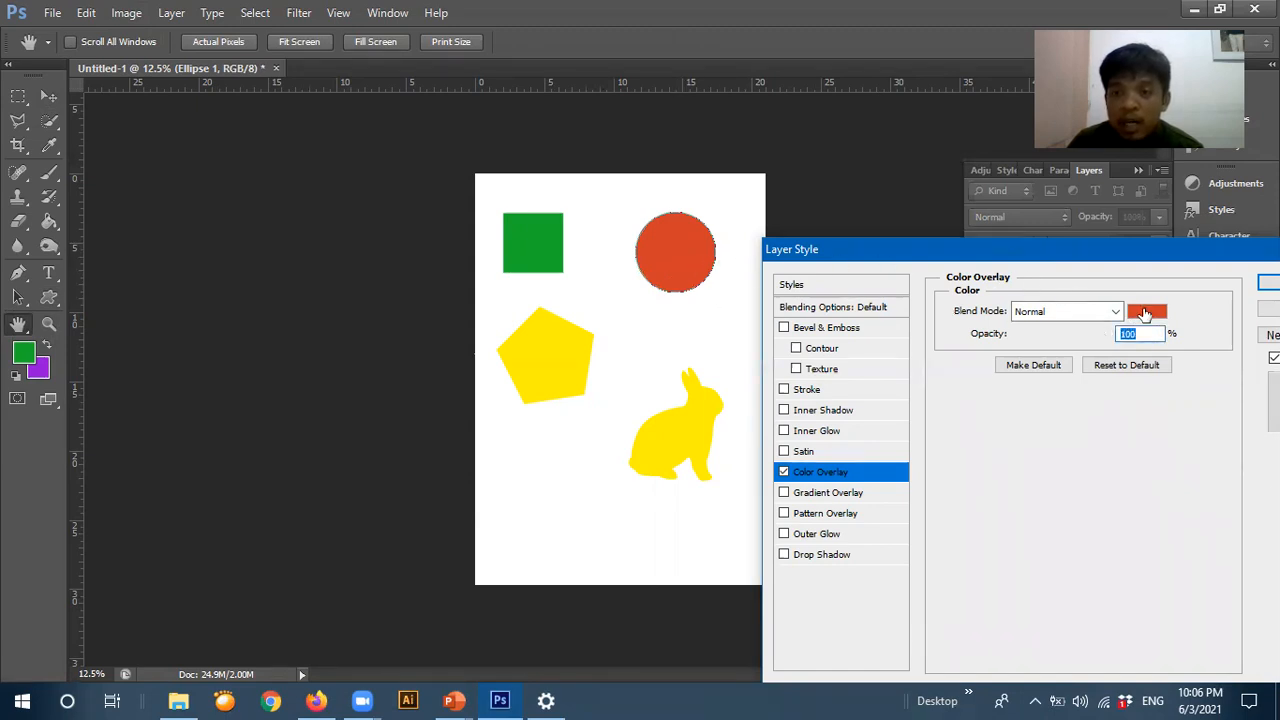
{"action": "mouse_move", "coordinate": [734, 422]}
{"action": "left_mouse_down"}
{"action": "mouse_move", "coordinate": [763, 457]}
{"action": "mouse_move", "coordinate": [766, 490]}
{"action": "left_mouse_up"}
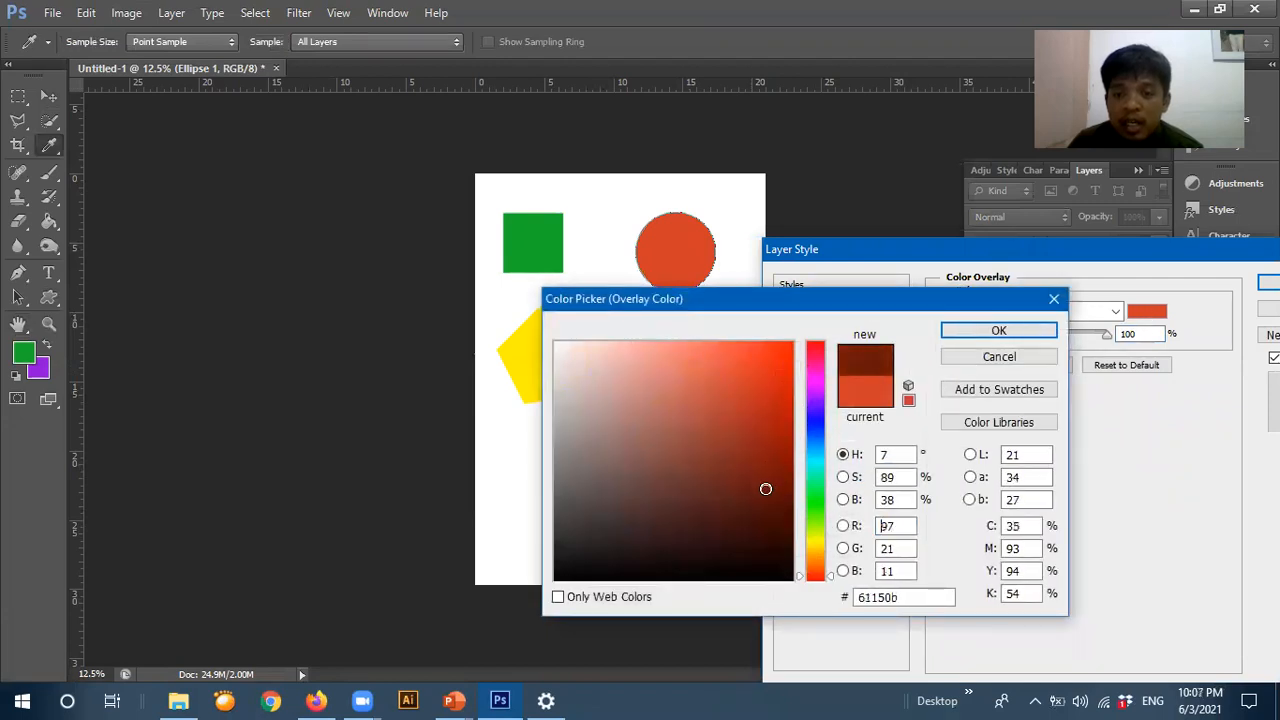
{"action": "left_click", "coordinate": [813, 418]}
{"action": "left_click", "coordinate": [766, 405]}
{"action": "left_click_drag", "start_coordinate": [752, 456], "coordinate": [761, 498]}
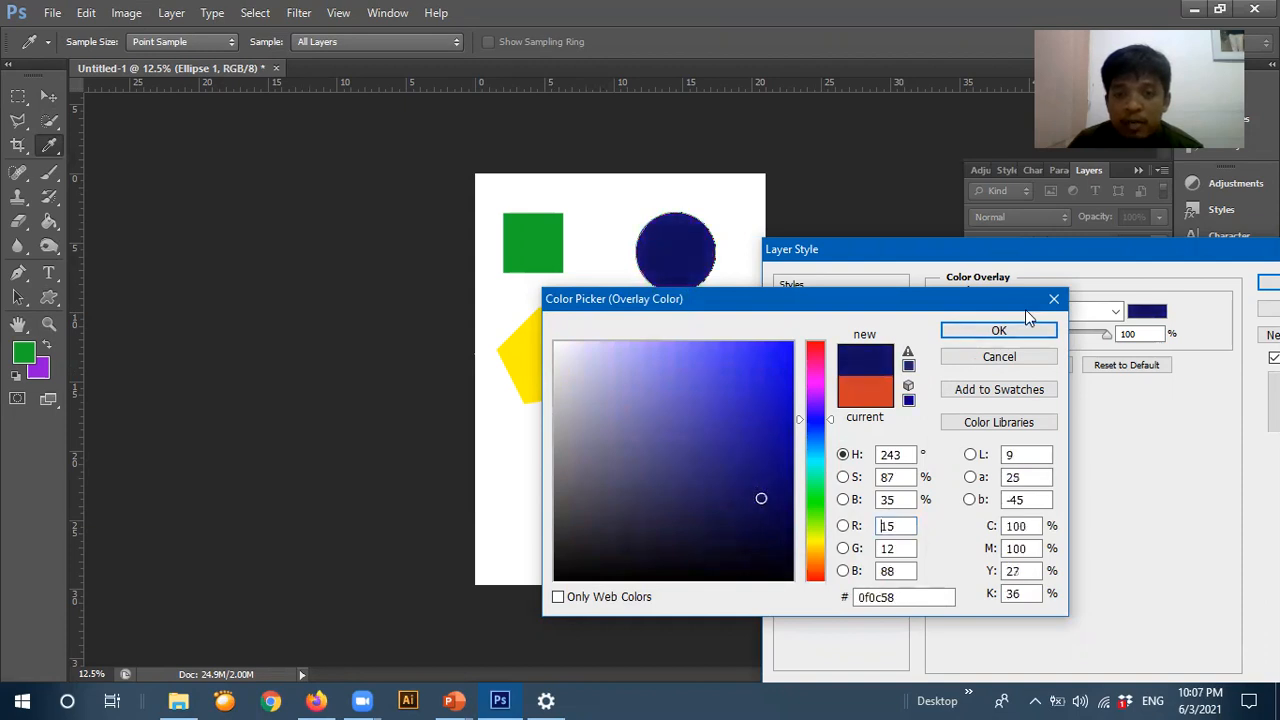
{"action": "left_click", "coordinate": [999, 330]}
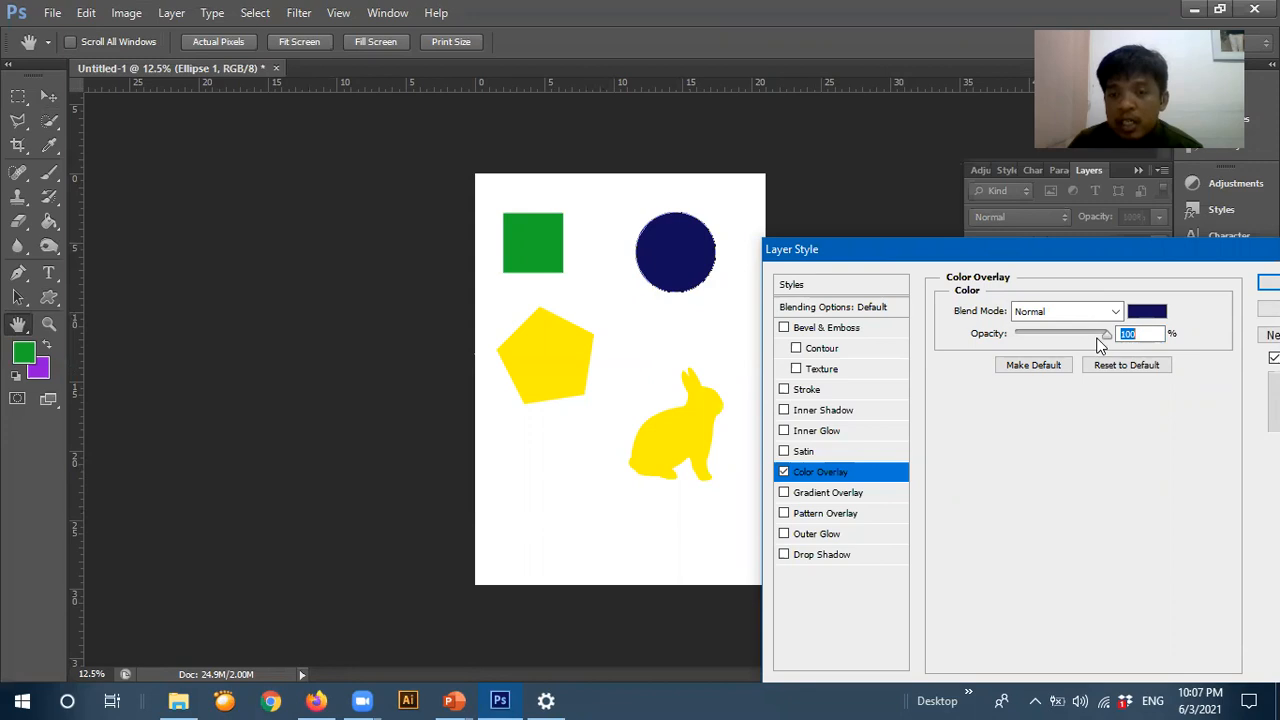
{"action": "mouse_move", "coordinate": [1108, 335]}
{"action": "left_mouse_down"}
{"action": "mouse_move", "coordinate": [1031, 338]}
{"action": "mouse_move", "coordinate": [1112, 338]}
{"action": "left_mouse_up"}
{"action": "left_click_drag", "start_coordinate": [1153, 258], "coordinate": [1001, 284]}
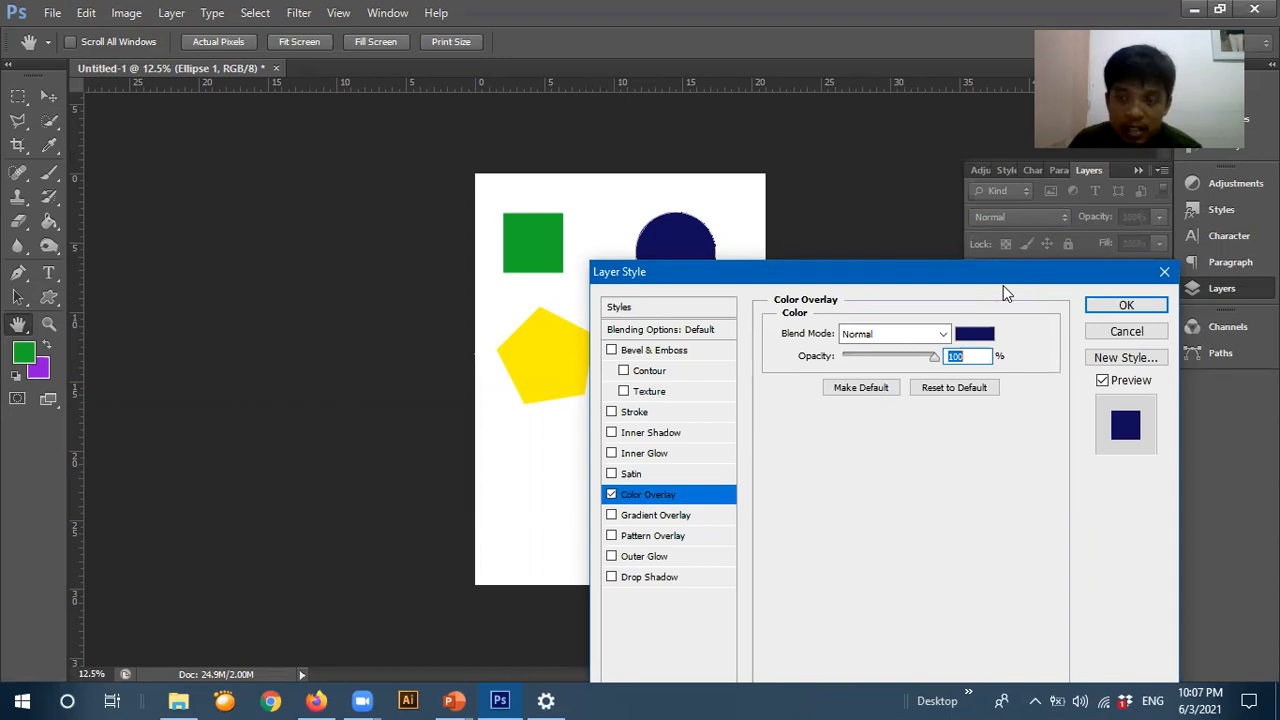
{"action": "left_click", "coordinate": [1124, 304]}
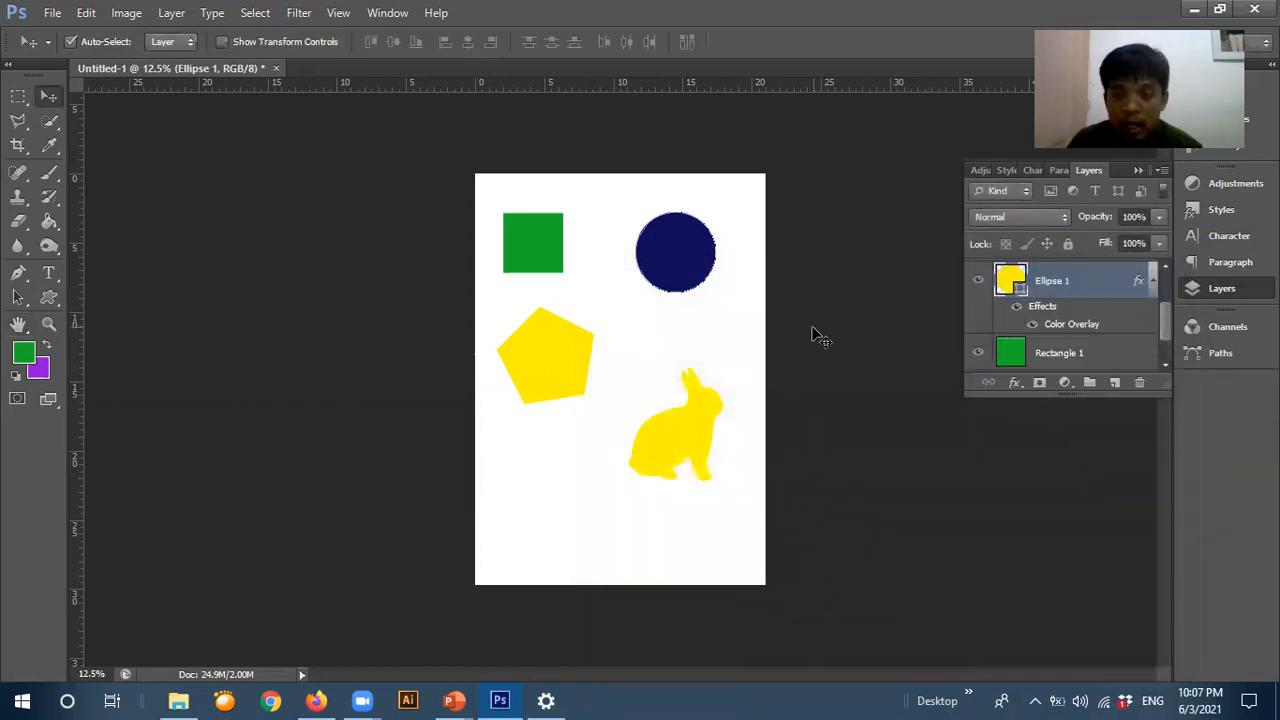
{"action": "left_click", "coordinate": [814, 252]}
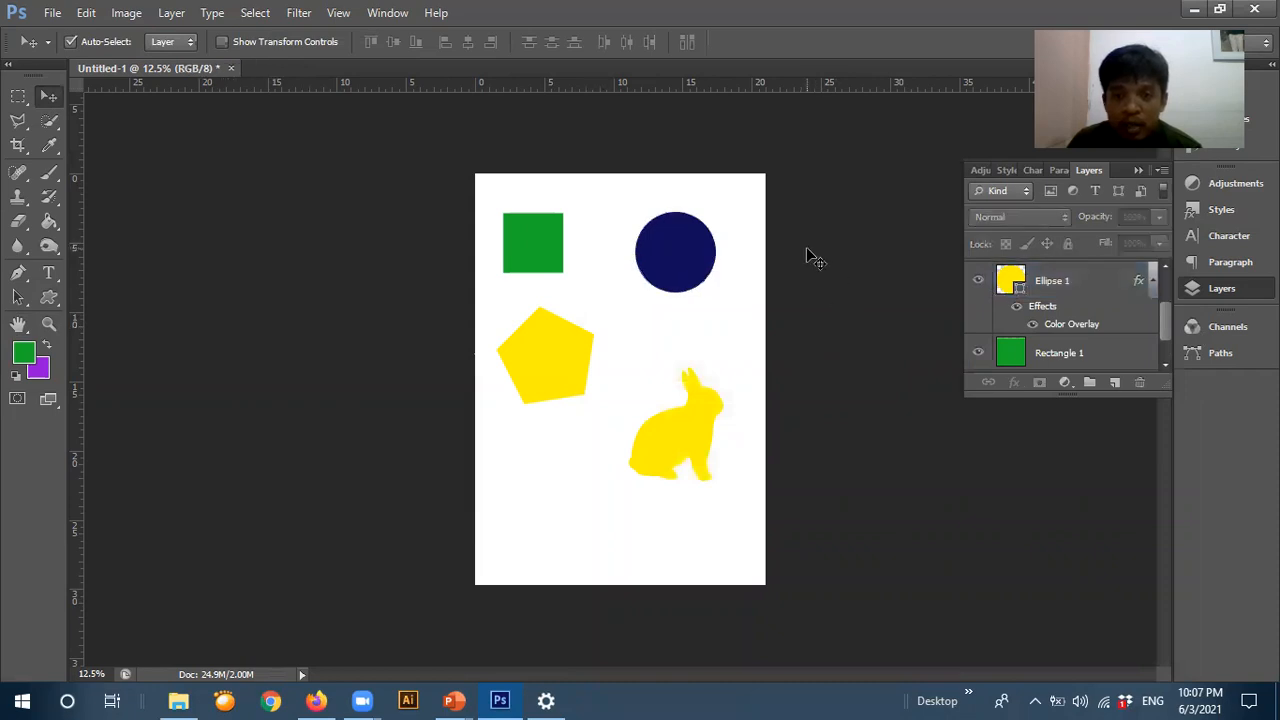
- Move the rabbit shape up the page to just below the circle and deselect it
{"action": "left_click_drag", "start_coordinate": [680, 441], "coordinate": [687, 371]}
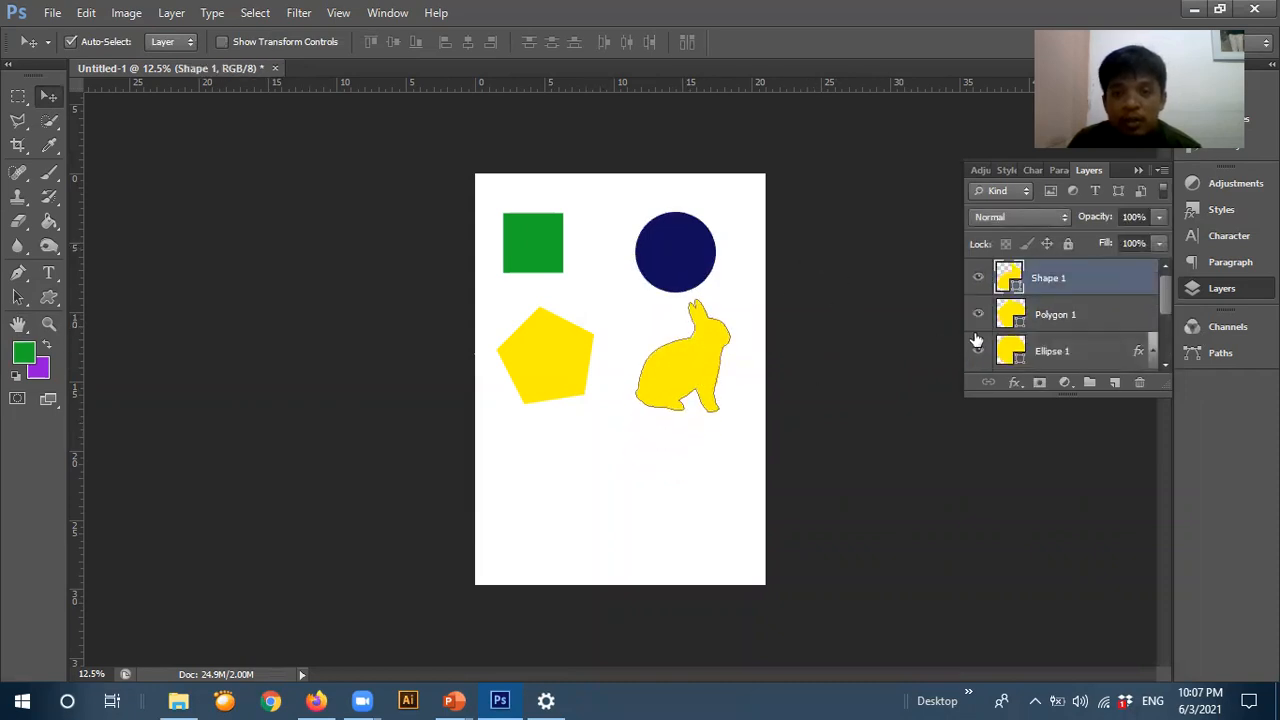
{"action": "scroll", "coordinate": [1074, 313], "scroll_direction": "down", "scroll_amount": 1}
{"action": "scroll", "coordinate": [1074, 311], "scroll_direction": "up", "scroll_amount": 1}
{"action": "left_click", "coordinate": [903, 481]}
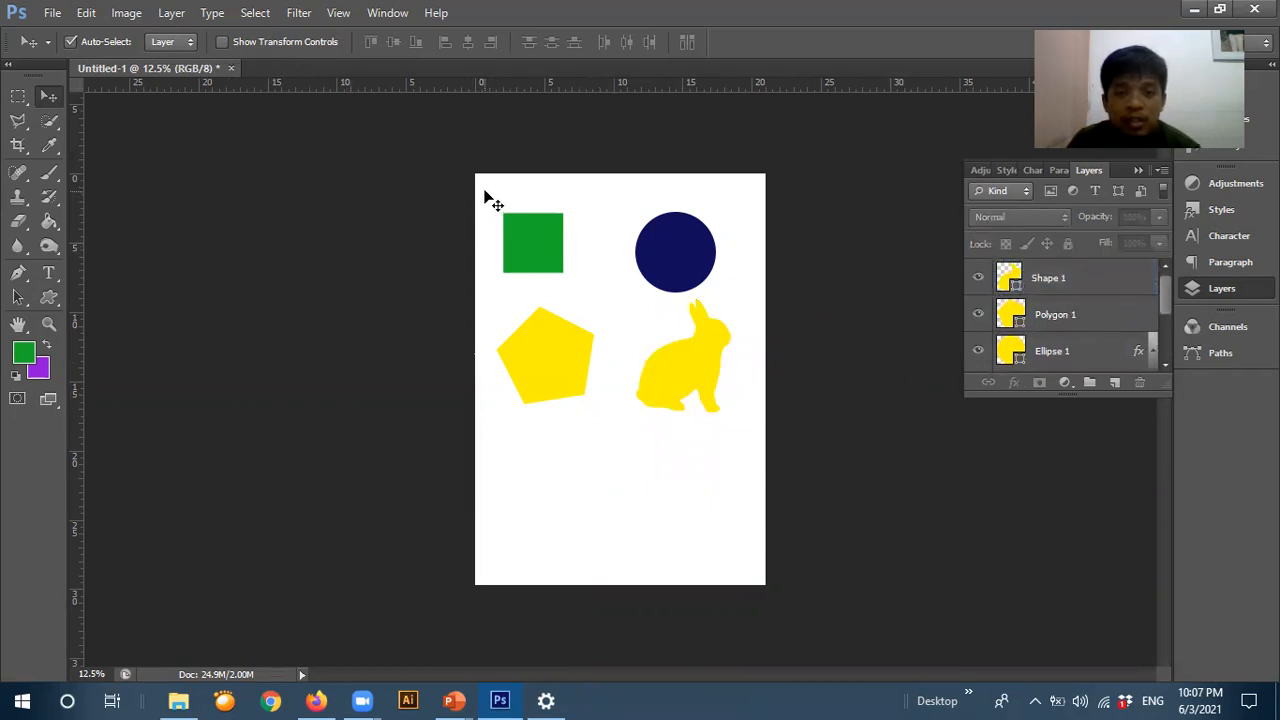
- Select all four shapes together, move them toward the page's upper-left corner, and deselect them
{"action": "left_click_drag", "start_coordinate": [484, 208], "coordinate": [738, 448]}
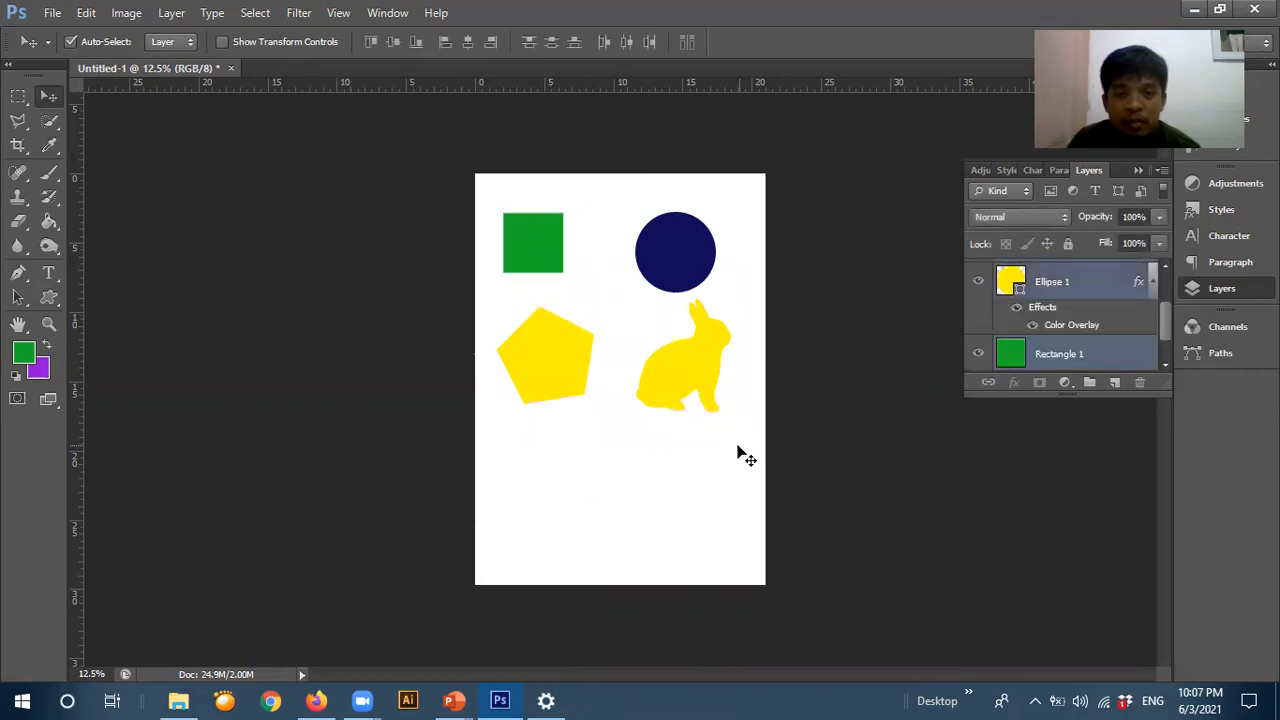
{"action": "left_click_drag", "start_coordinate": [703, 376], "coordinate": [680, 350]}
{"action": "left_click", "coordinate": [576, 484]}
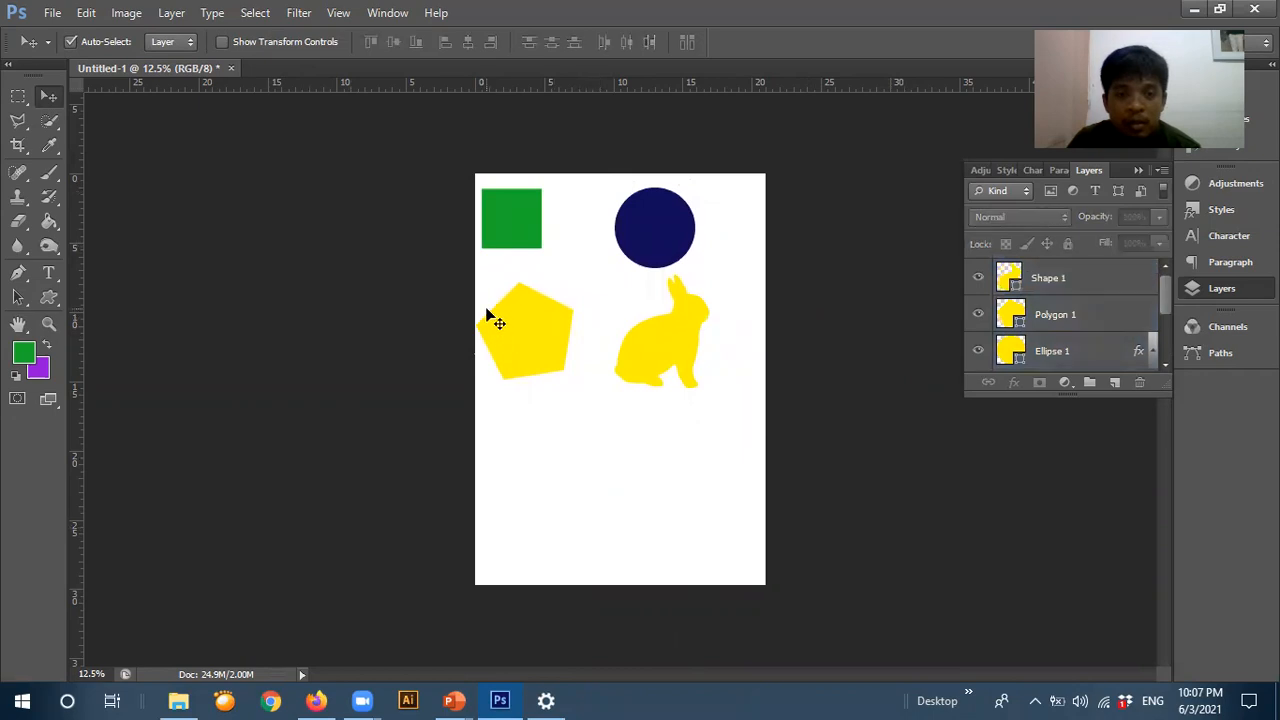
- Rearrange the pentagon, circle, rabbit and square individually into a tighter group near the page's upper-left corner
{"action": "left_click_drag", "start_coordinate": [552, 336], "coordinate": [558, 322]}
{"action": "left_click_drag", "start_coordinate": [651, 221], "coordinate": [595, 220]}
{"action": "left_click_drag", "start_coordinate": [671, 334], "coordinate": [655, 309]}
{"action": "left_click", "coordinate": [815, 410]}
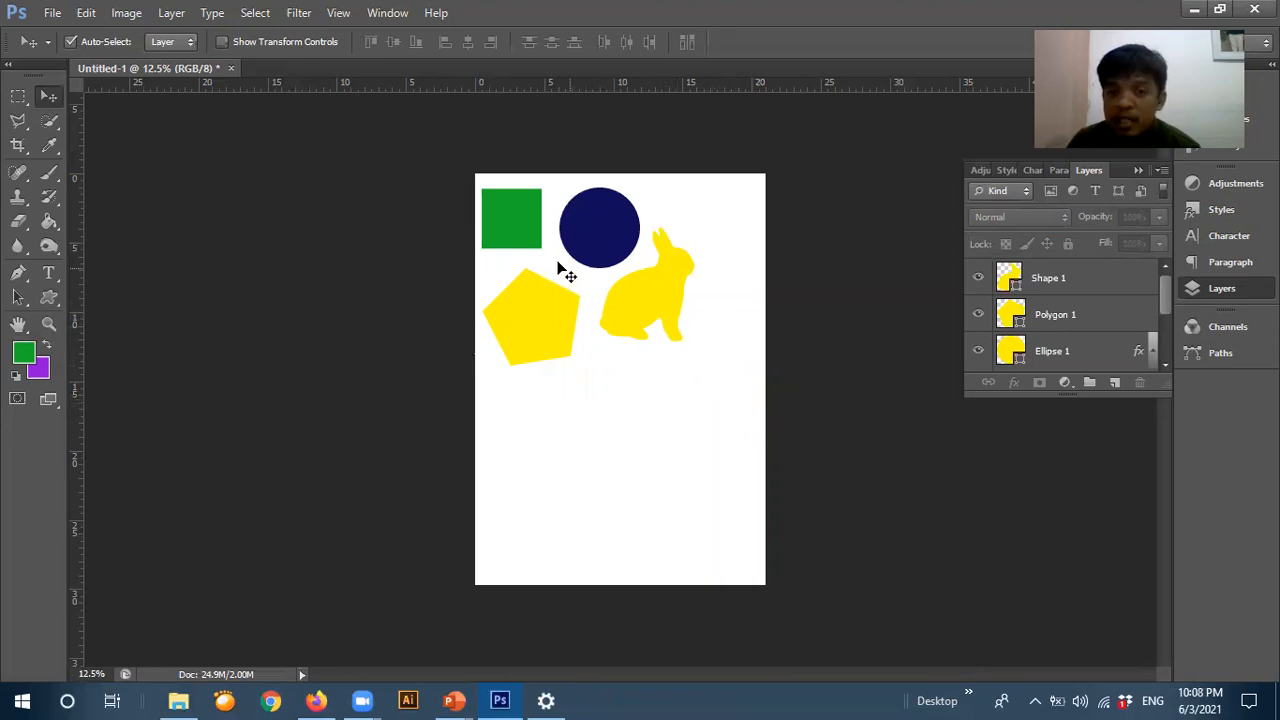
{"action": "left_click", "coordinate": [518, 229]}
{"action": "left_click_drag", "start_coordinate": [518, 230], "coordinate": [525, 234]}
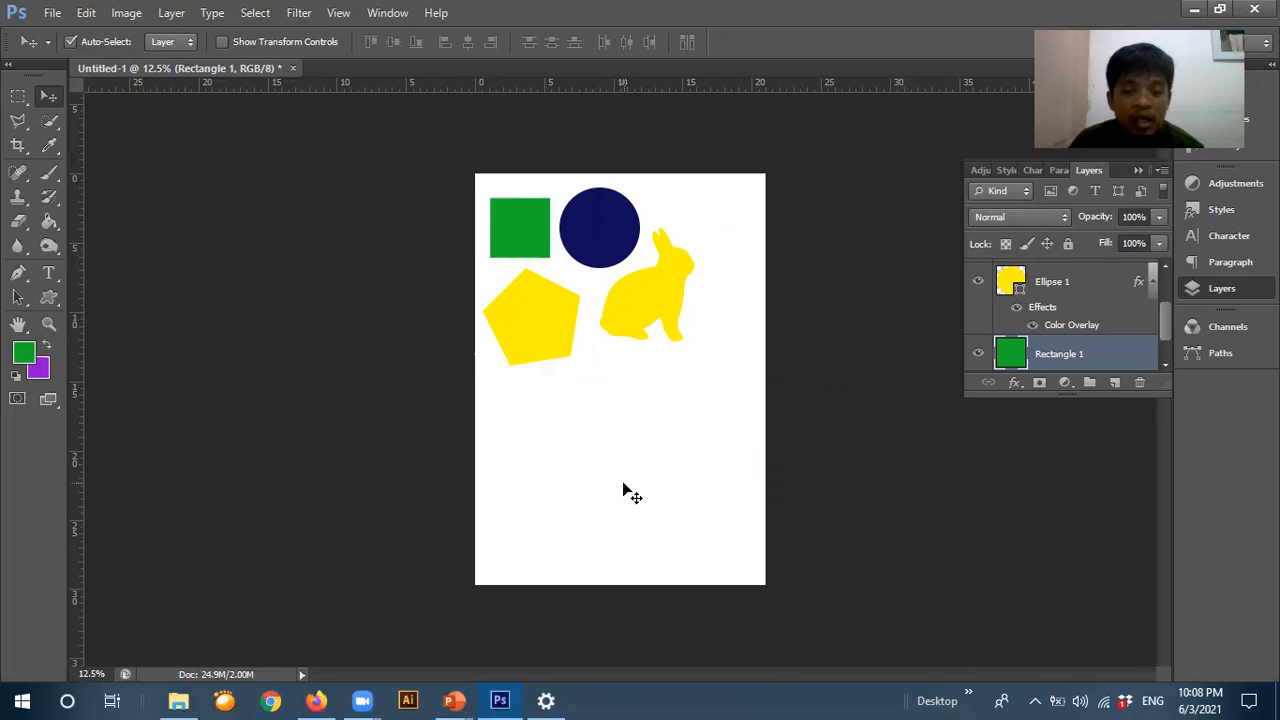
- Switch to the running PowerPoint slide show with the Practice 1 slide
{"action": "left_click", "coordinate": [453, 700]}
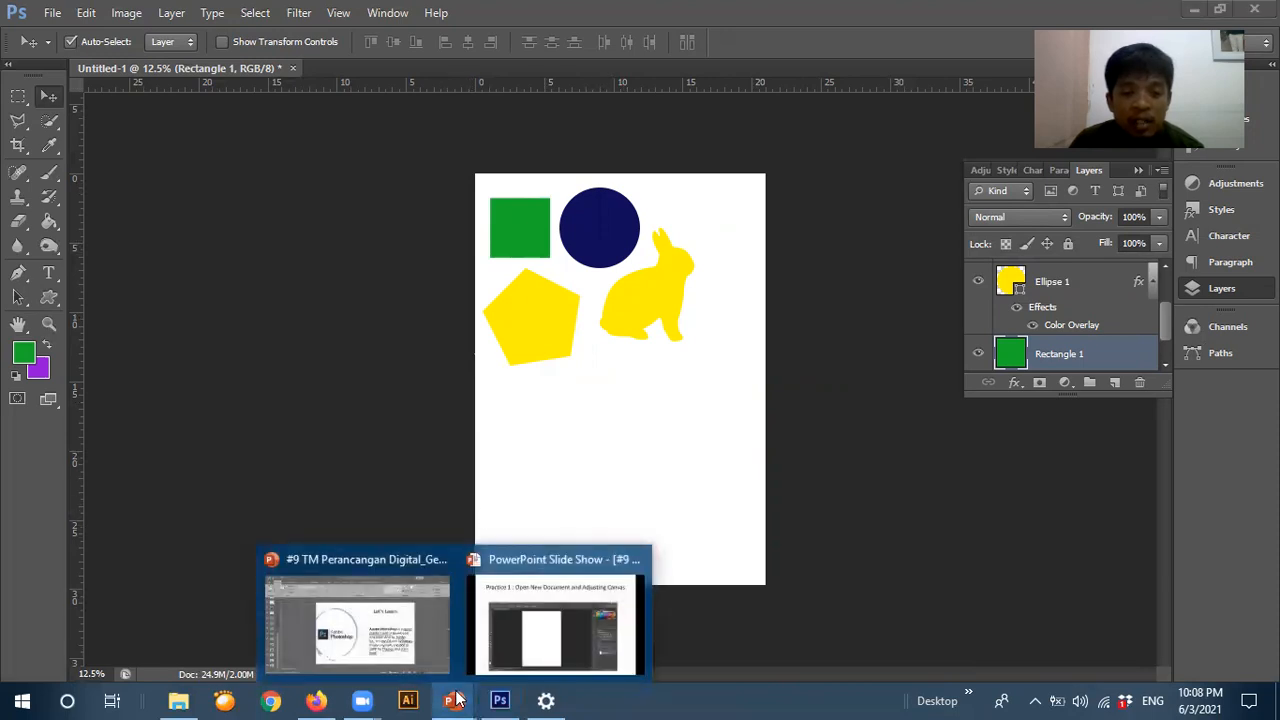
{"action": "left_click", "coordinate": [557, 619]}
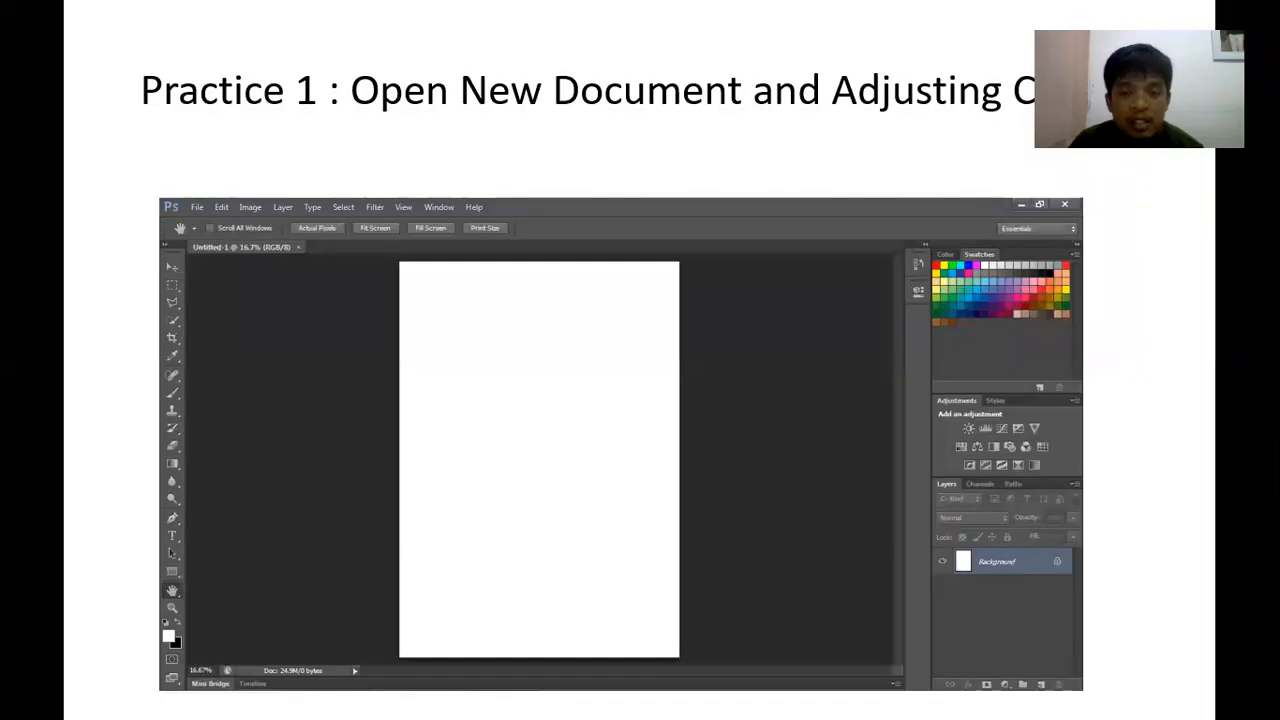
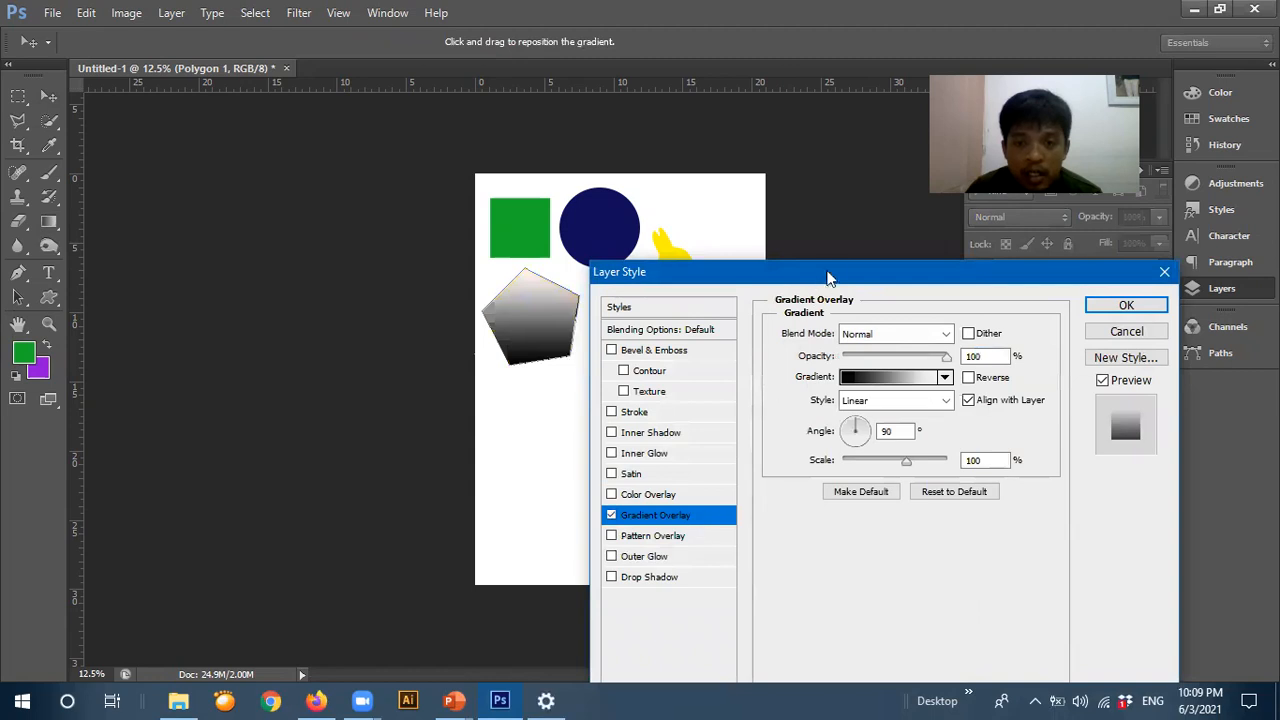
- Choose the orange-yellow-orange preset for the pentagon's Gradient Overlay
{"action": "left_click_drag", "start_coordinate": [849, 264], "coordinate": [862, 198]}
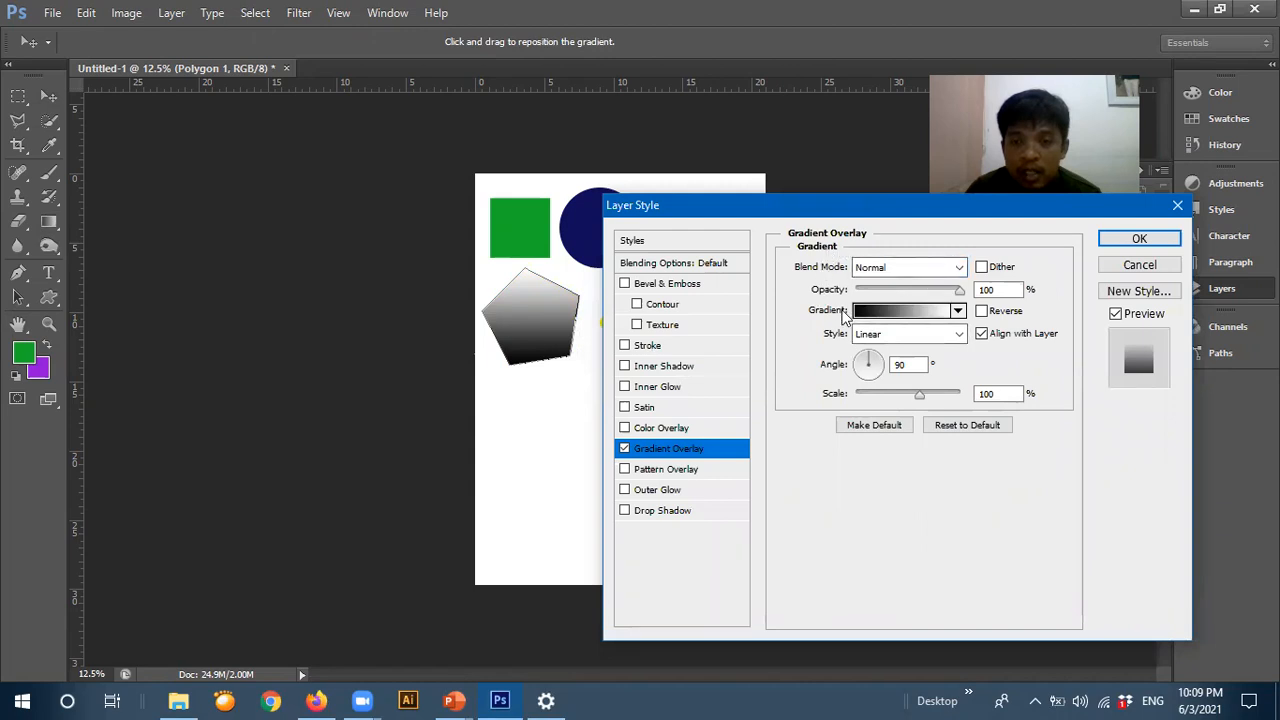
{"action": "left_click", "coordinate": [958, 311]}
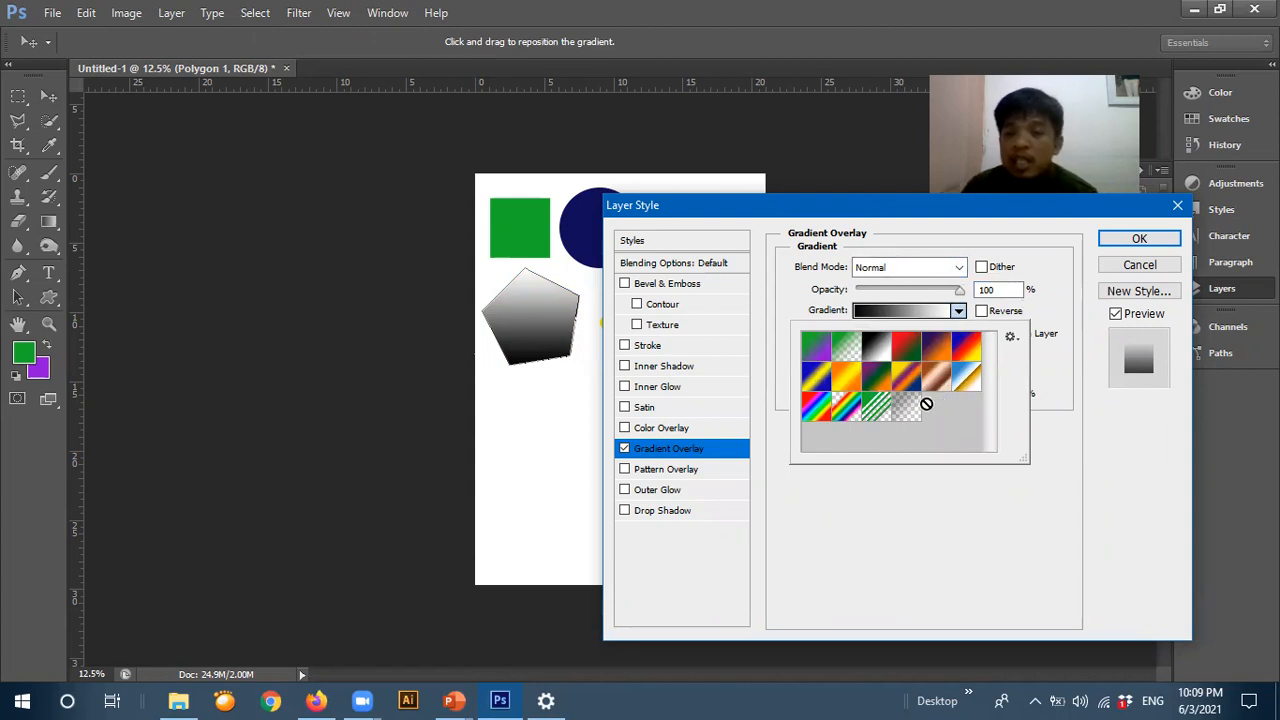
{"action": "left_click", "coordinate": [849, 385]}
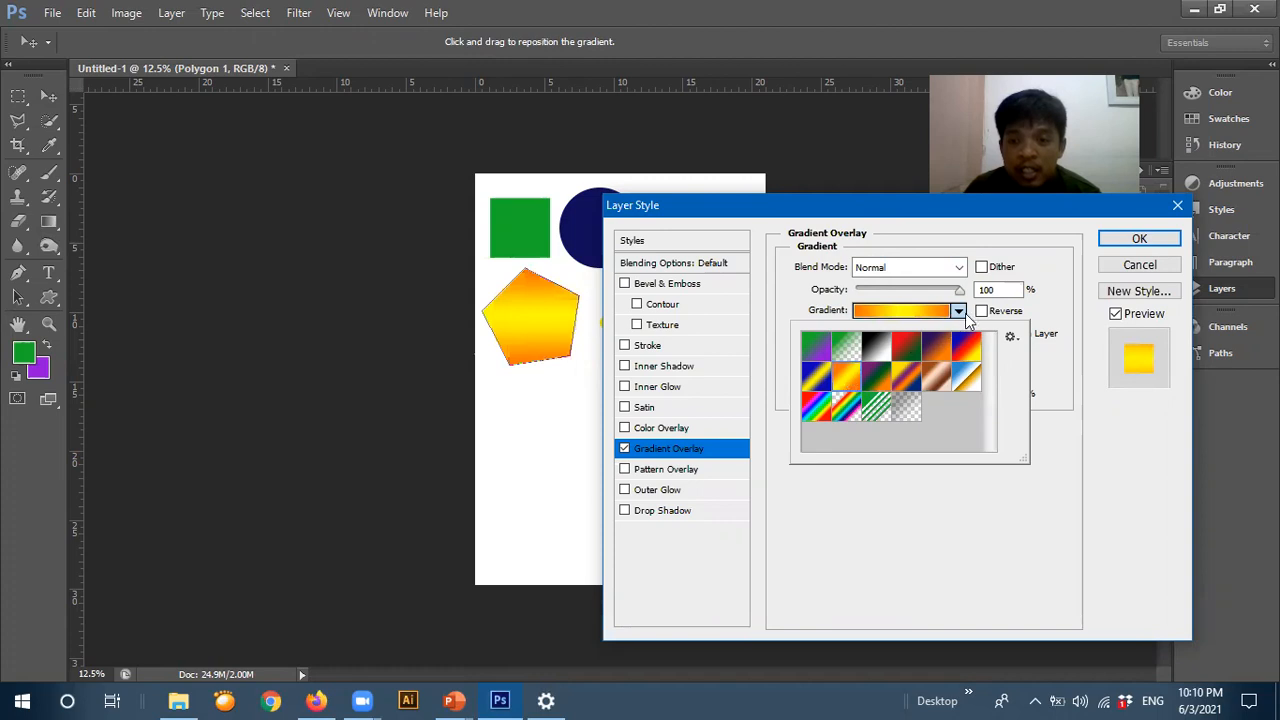
{"action": "left_click", "coordinate": [955, 470]}
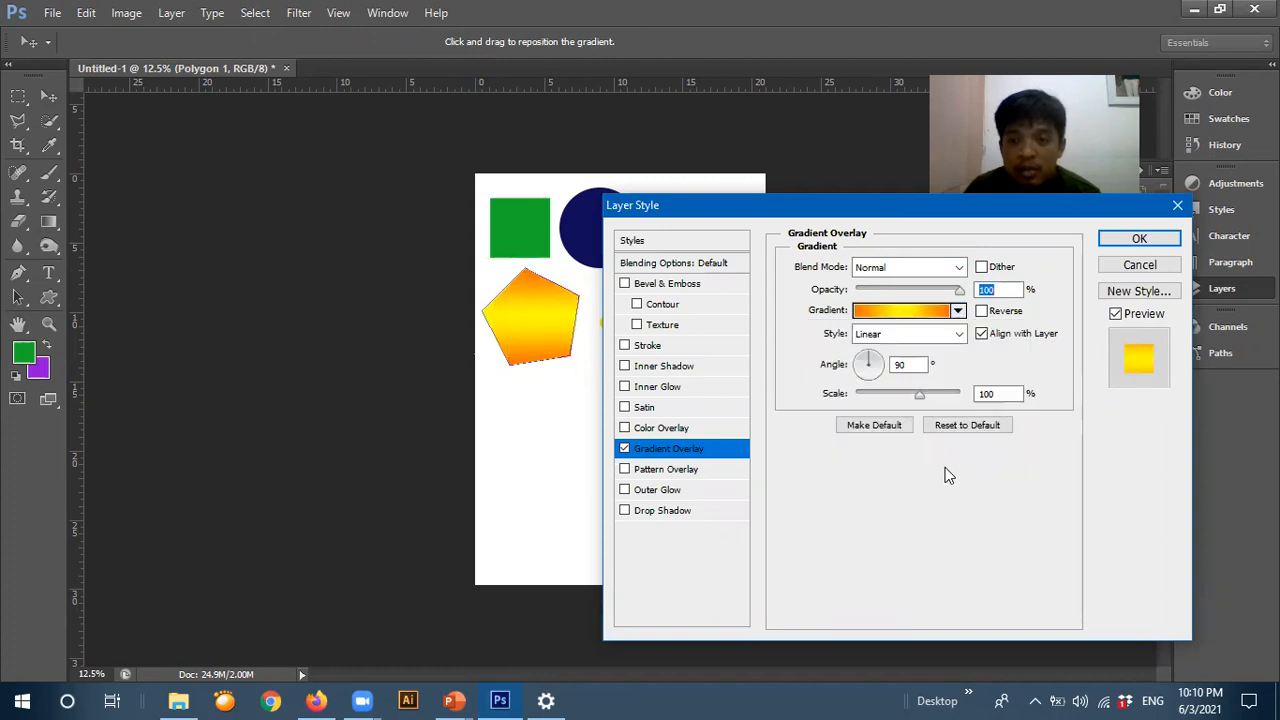
- Try the Radial, Angle and Reflected styles for the pentagon's Gradient Overlay and set the style to Diamond
{"action": "left_click", "coordinate": [982, 312]}
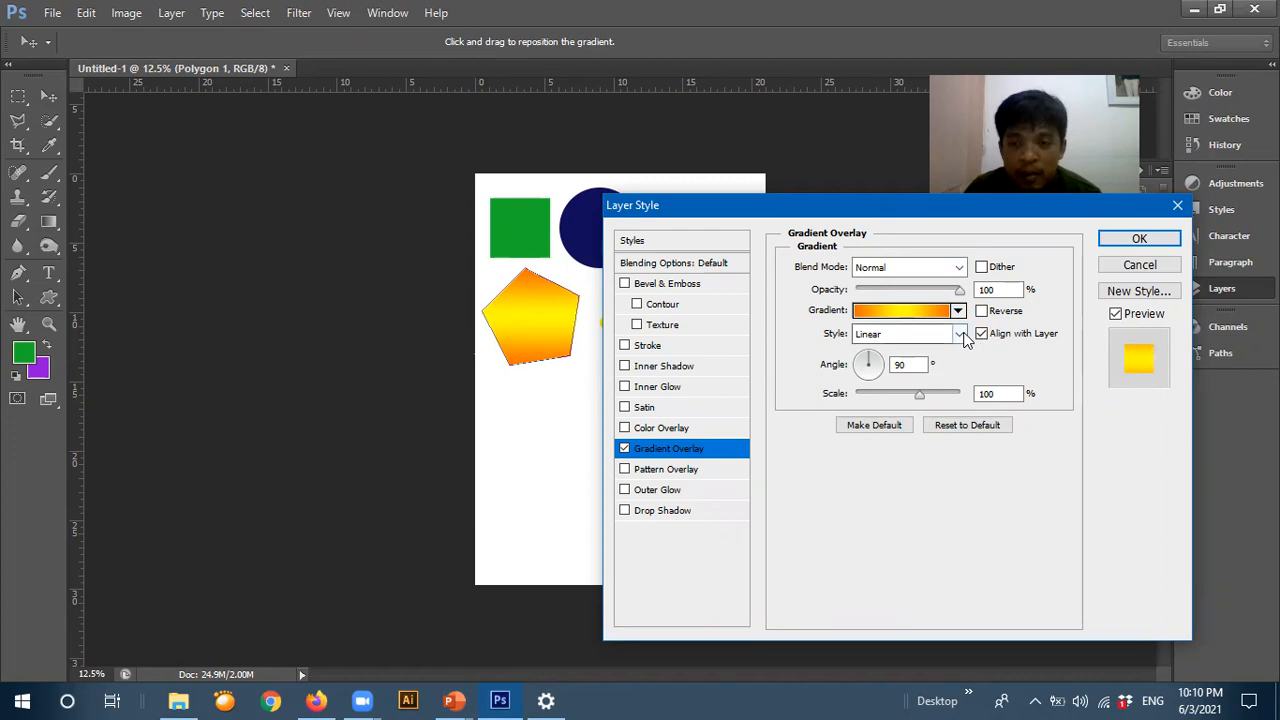
{"action": "left_click", "coordinate": [959, 336]}
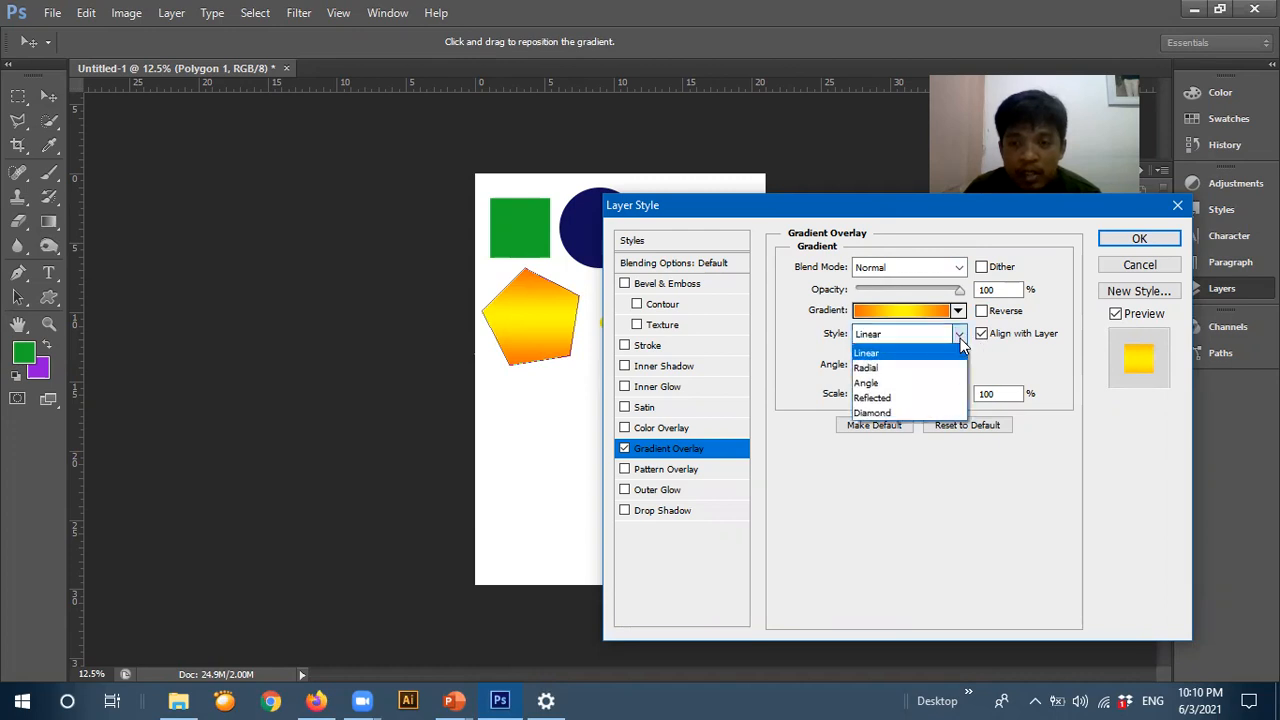
{"action": "left_click", "coordinate": [886, 368]}
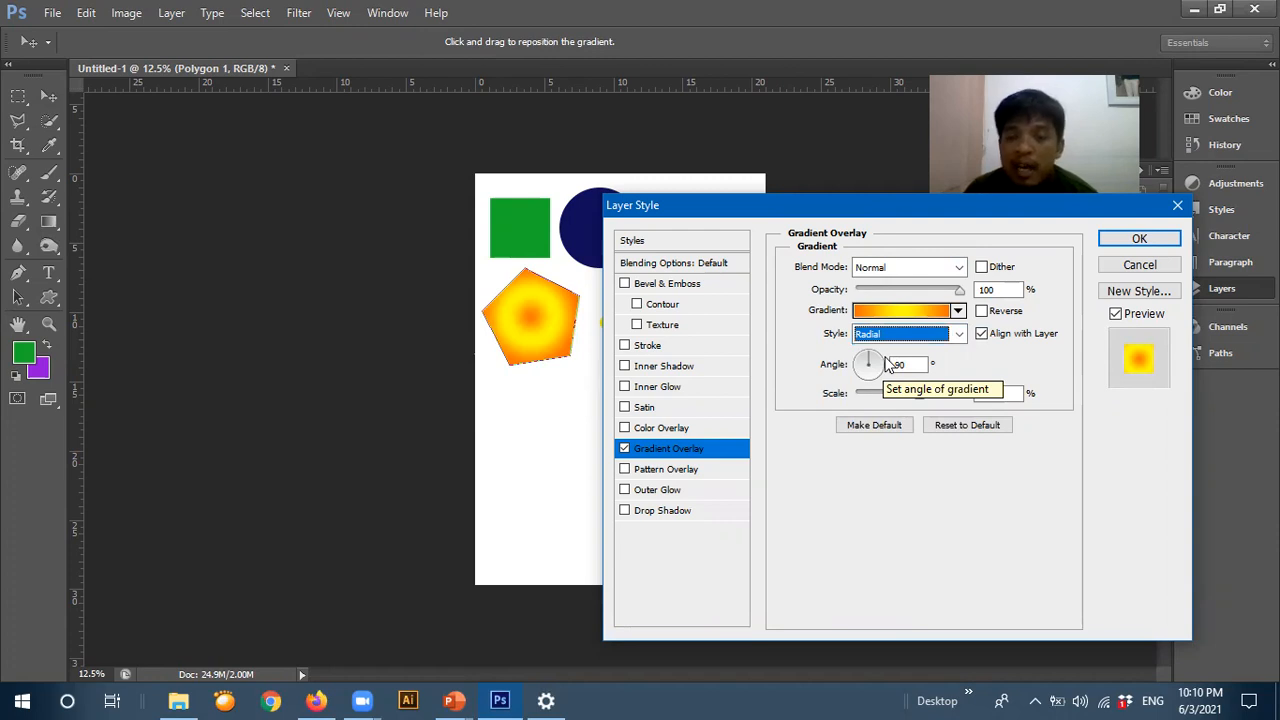
{"action": "left_click", "coordinate": [958, 336]}
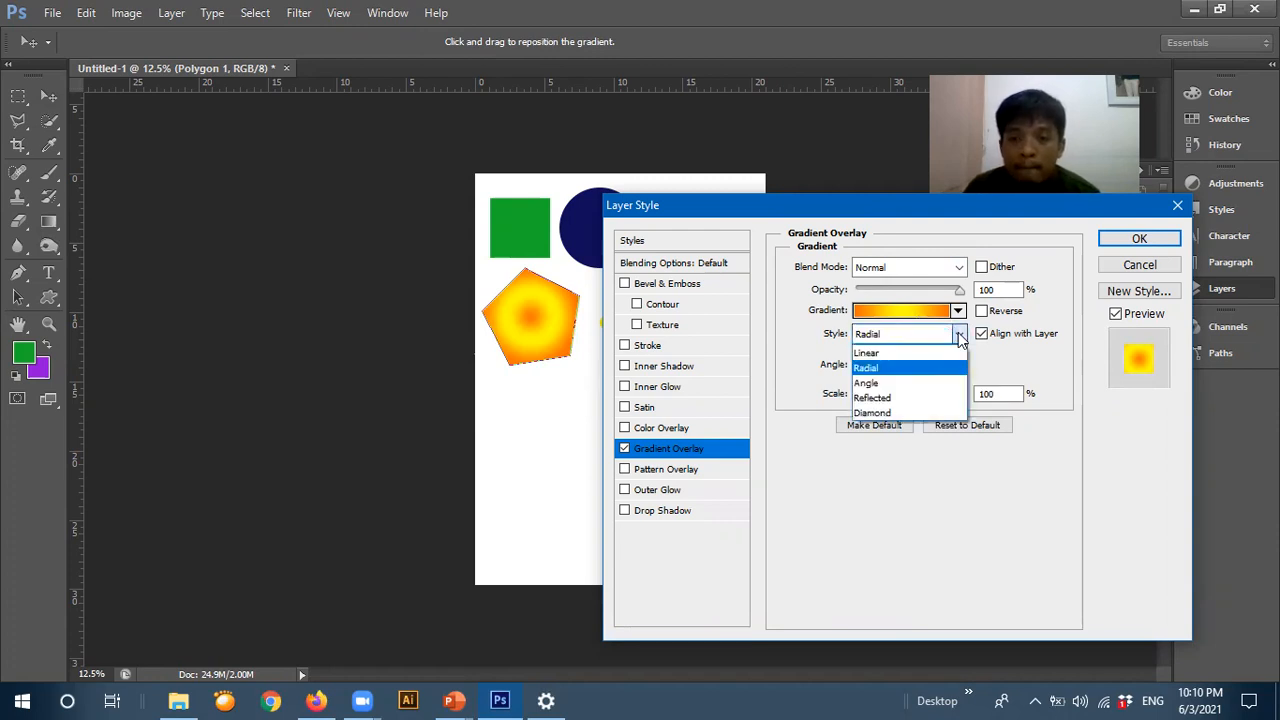
{"action": "left_click", "coordinate": [912, 384]}
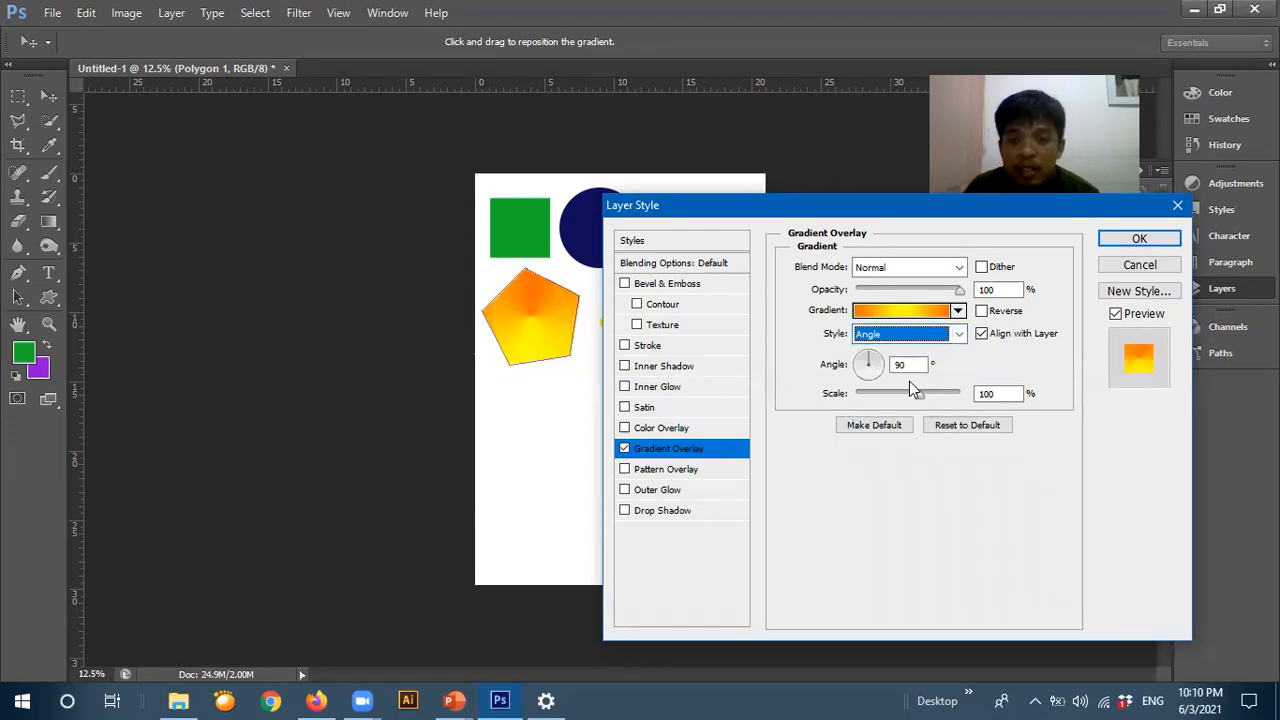
{"action": "left_click", "coordinate": [959, 335]}
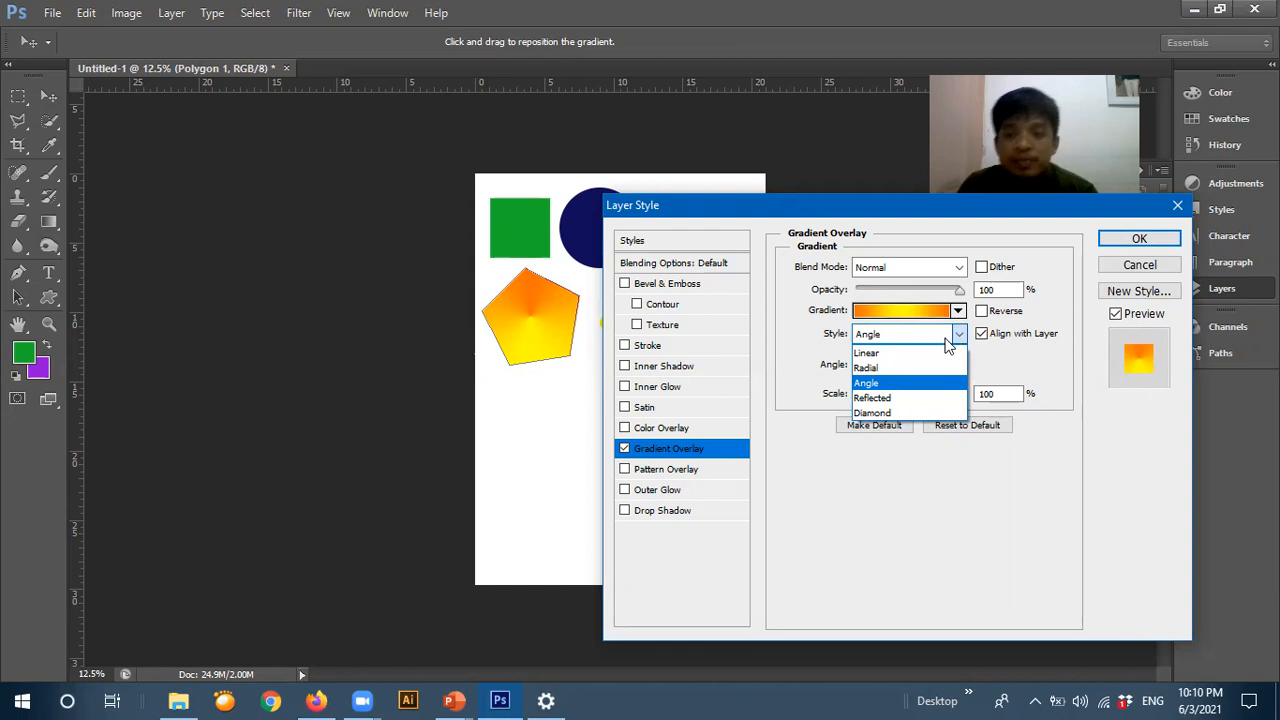
{"action": "left_click", "coordinate": [905, 398]}
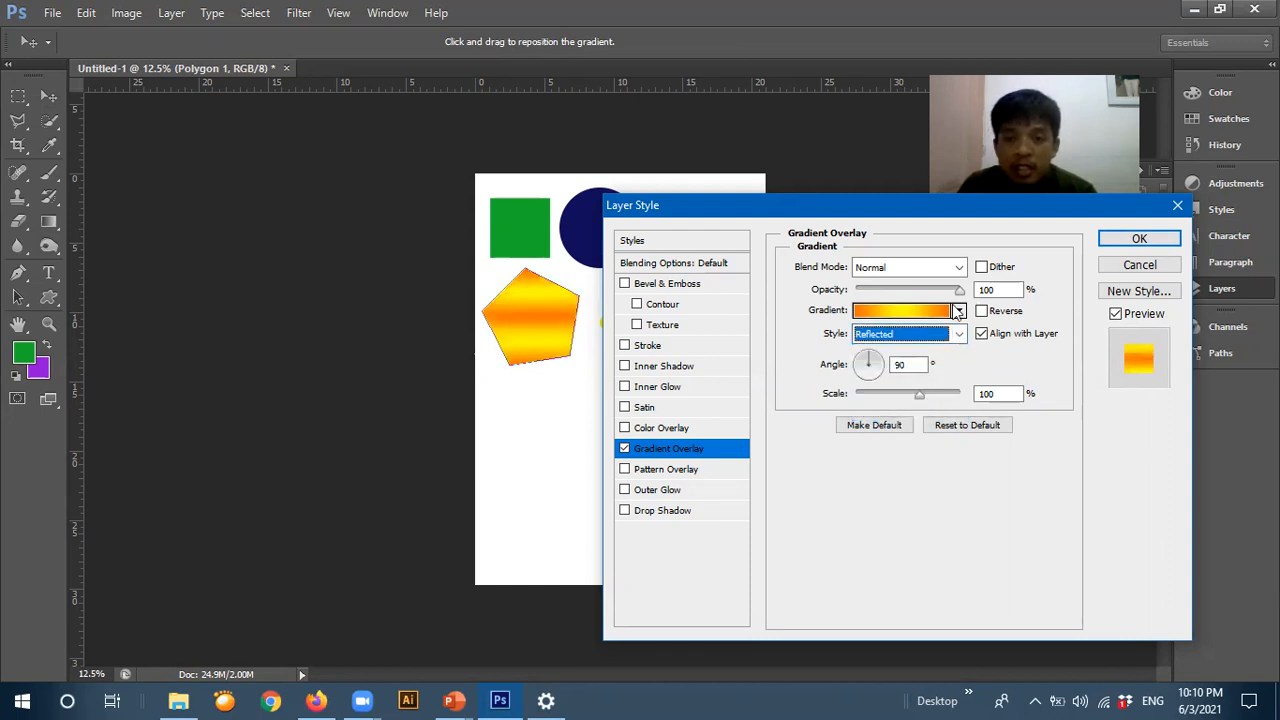
{"action": "left_click", "coordinate": [959, 334]}
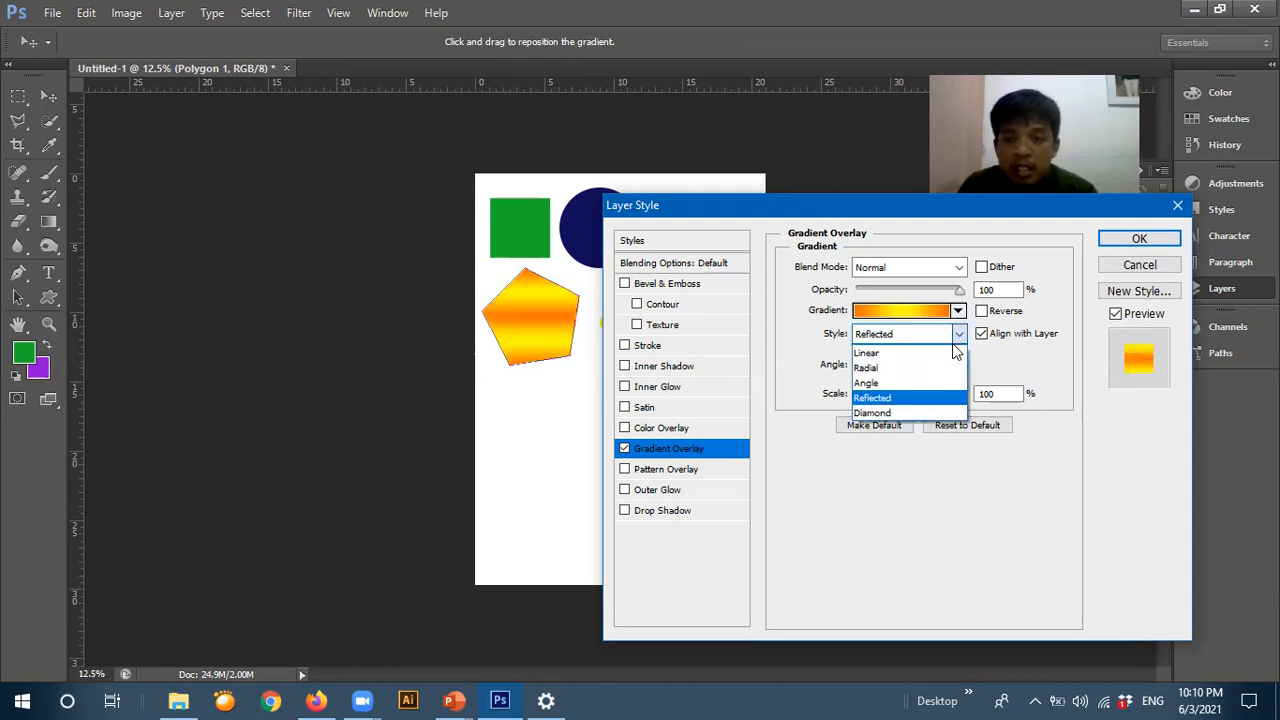
{"action": "left_click", "coordinate": [905, 413]}
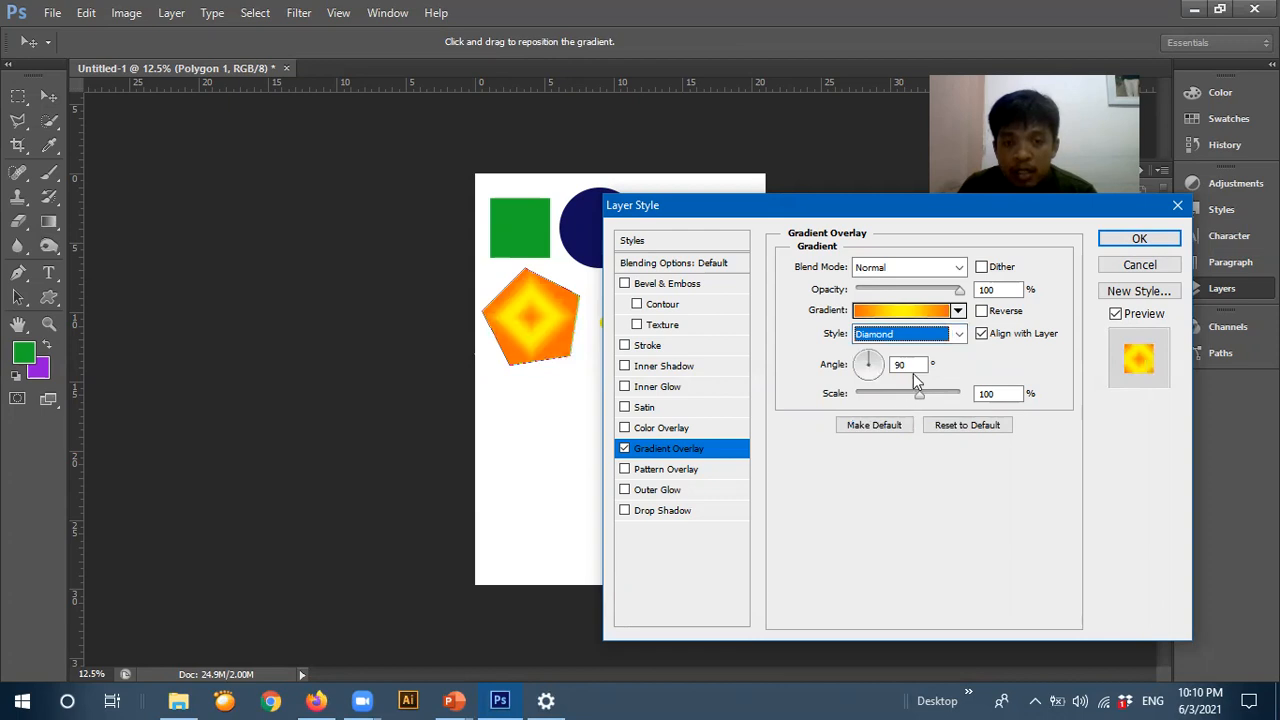
- Set the overlay's scale to 107% and angle to -85°, keep Normal blending at 100% opacity, and apply the layer style
{"action": "mouse_move", "coordinate": [921, 398]}
{"action": "left_mouse_down"}
{"action": "mouse_move", "coordinate": [946, 398]}
{"action": "mouse_move", "coordinate": [898, 398]}
{"action": "mouse_move", "coordinate": [928, 392]}
{"action": "mouse_move", "coordinate": [913, 392]}
{"action": "left_mouse_up"}
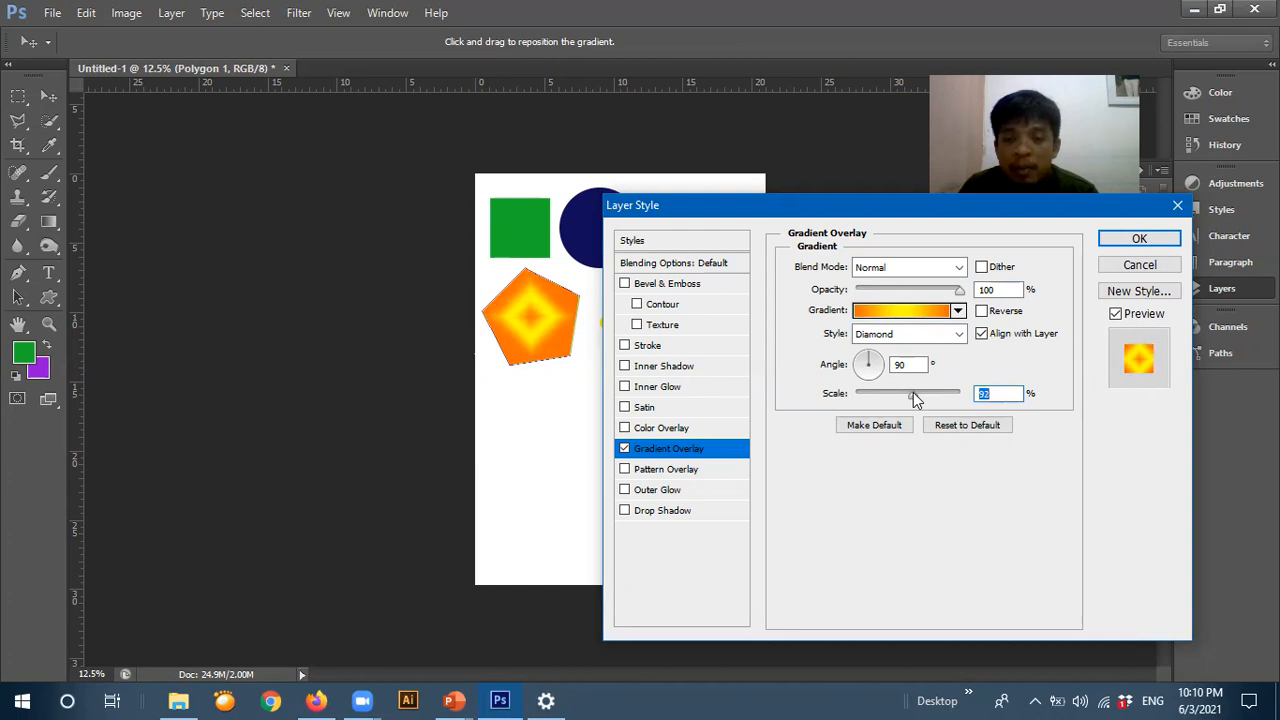
{"action": "mouse_move", "coordinate": [913, 394]}
{"action": "left_mouse_down"}
{"action": "mouse_move", "coordinate": [955, 395]}
{"action": "mouse_move", "coordinate": [880, 397]}
{"action": "mouse_move", "coordinate": [926, 398]}
{"action": "left_mouse_up"}
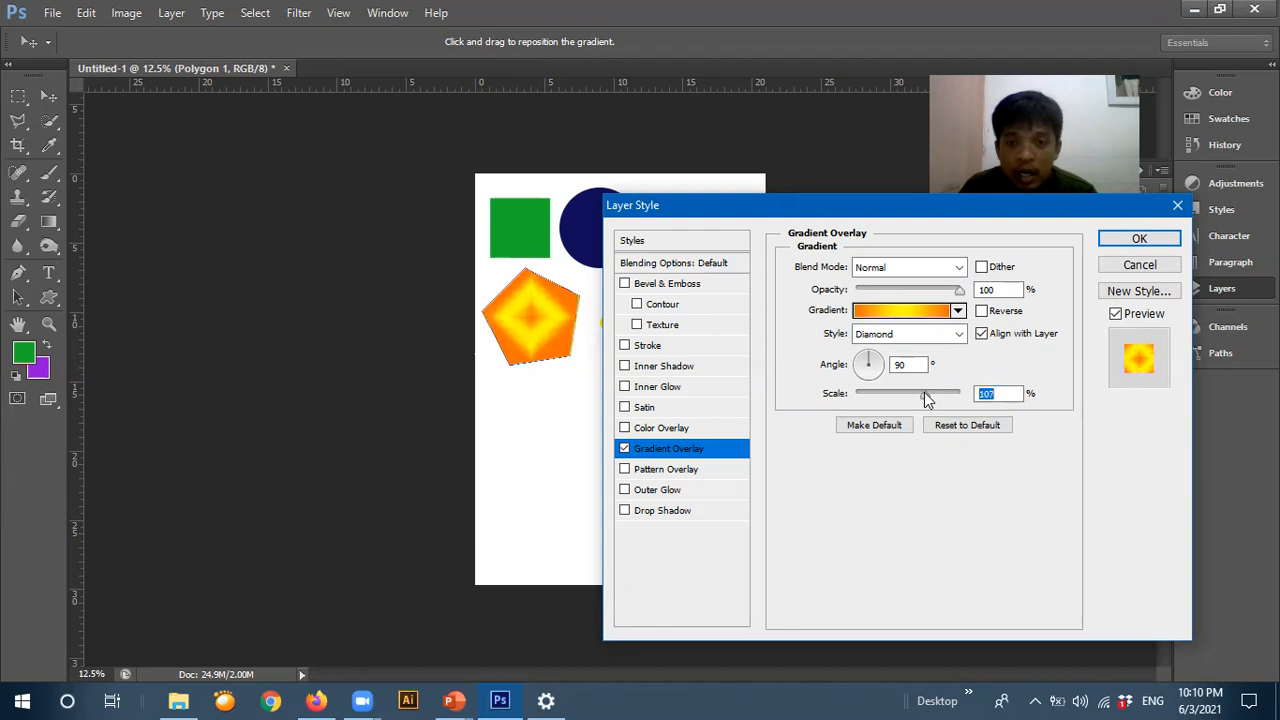
{"action": "mouse_move", "coordinate": [869, 366]}
{"action": "left_mouse_down"}
{"action": "mouse_move", "coordinate": [881, 372]}
{"action": "mouse_move", "coordinate": [870, 377]}
{"action": "left_mouse_up"}
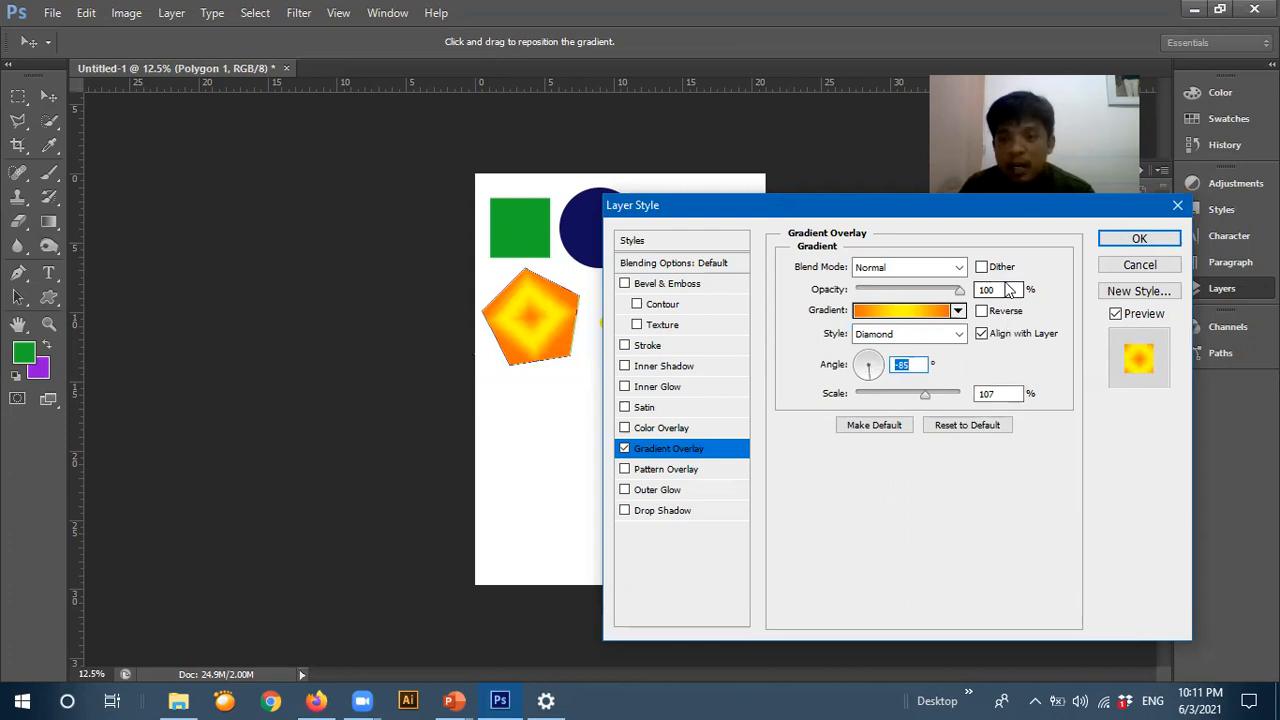
{"action": "left_click", "coordinate": [958, 267]}
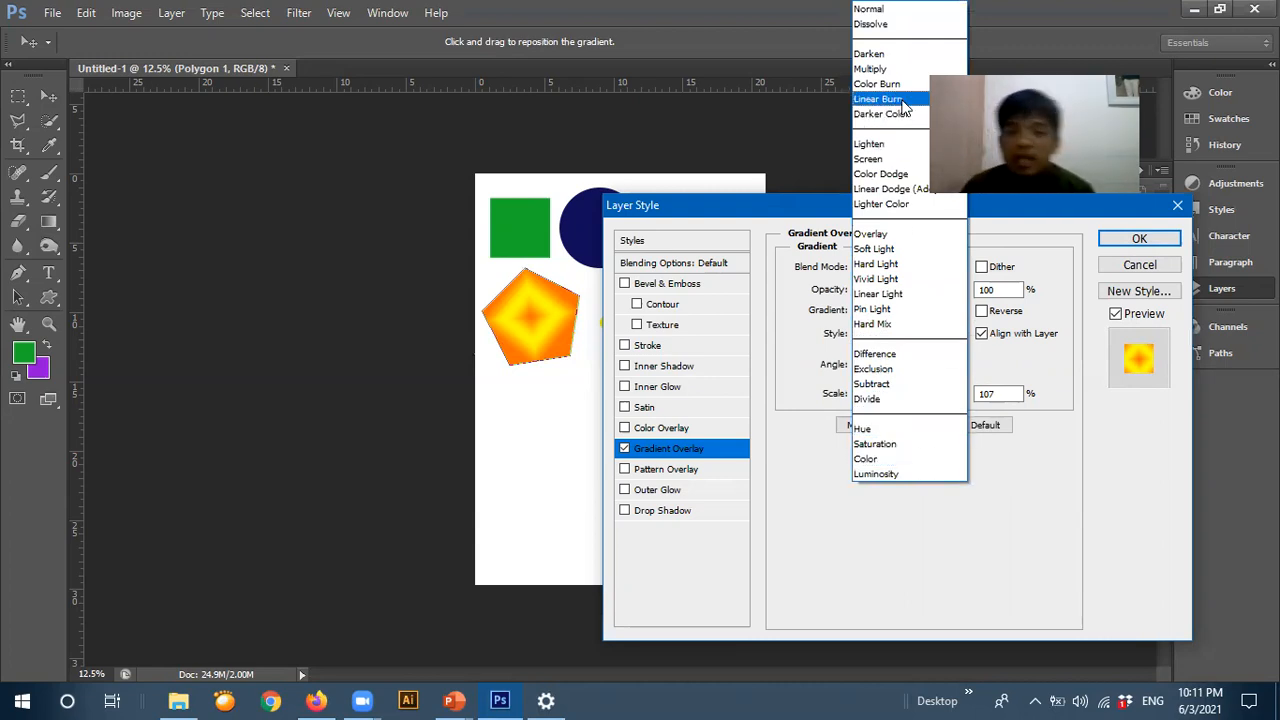
{"action": "left_click", "coordinate": [913, 12]}
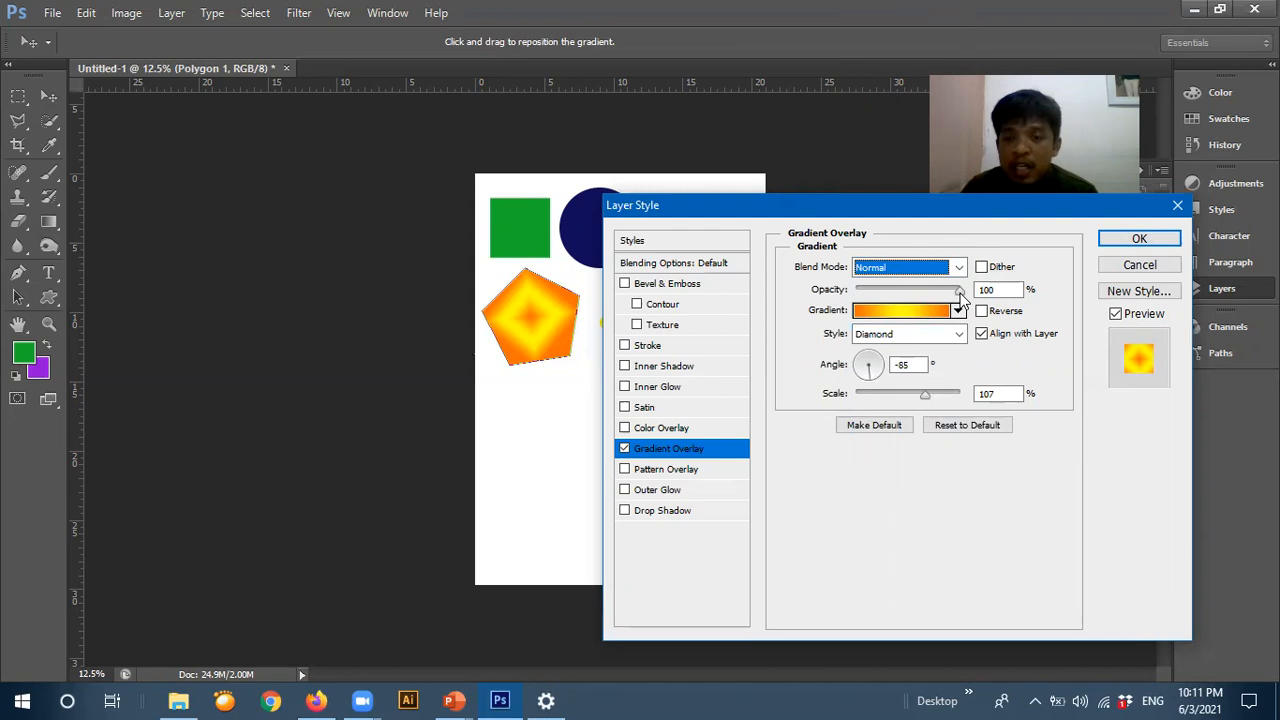
{"action": "mouse_move", "coordinate": [960, 290]}
{"action": "left_mouse_down"}
{"action": "mouse_move", "coordinate": [872, 295]}
{"action": "mouse_move", "coordinate": [960, 292]}
{"action": "left_mouse_up"}
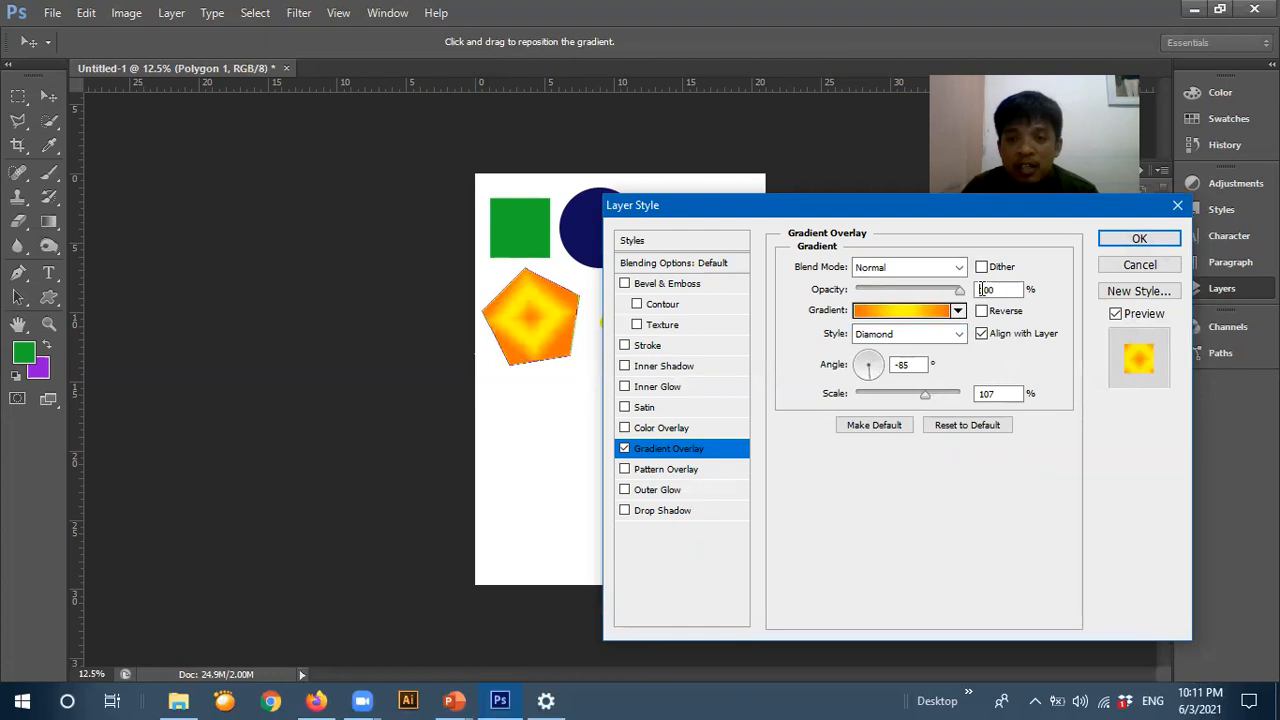
{"action": "left_click", "coordinate": [1139, 238]}
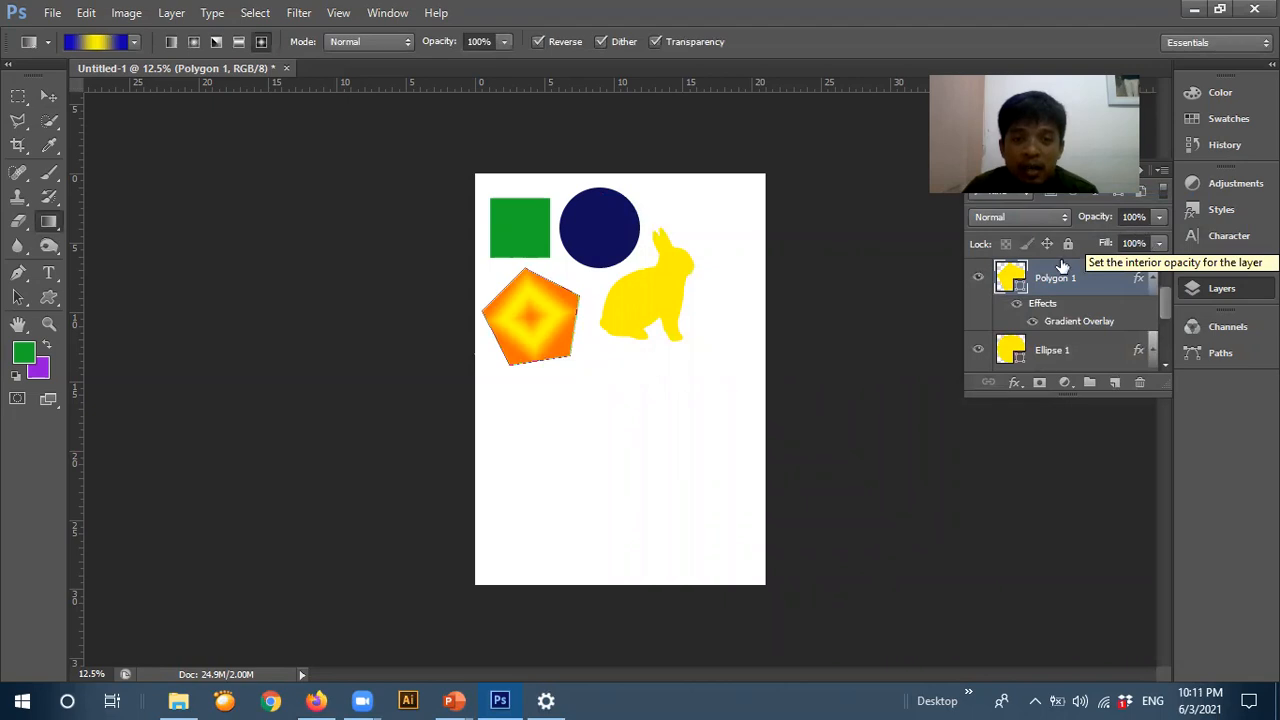
- Reposition the rabbit with the Move tool so it sits beside the pentagon, below and to the right of the circle
{"action": "left_click", "coordinate": [47, 95]}
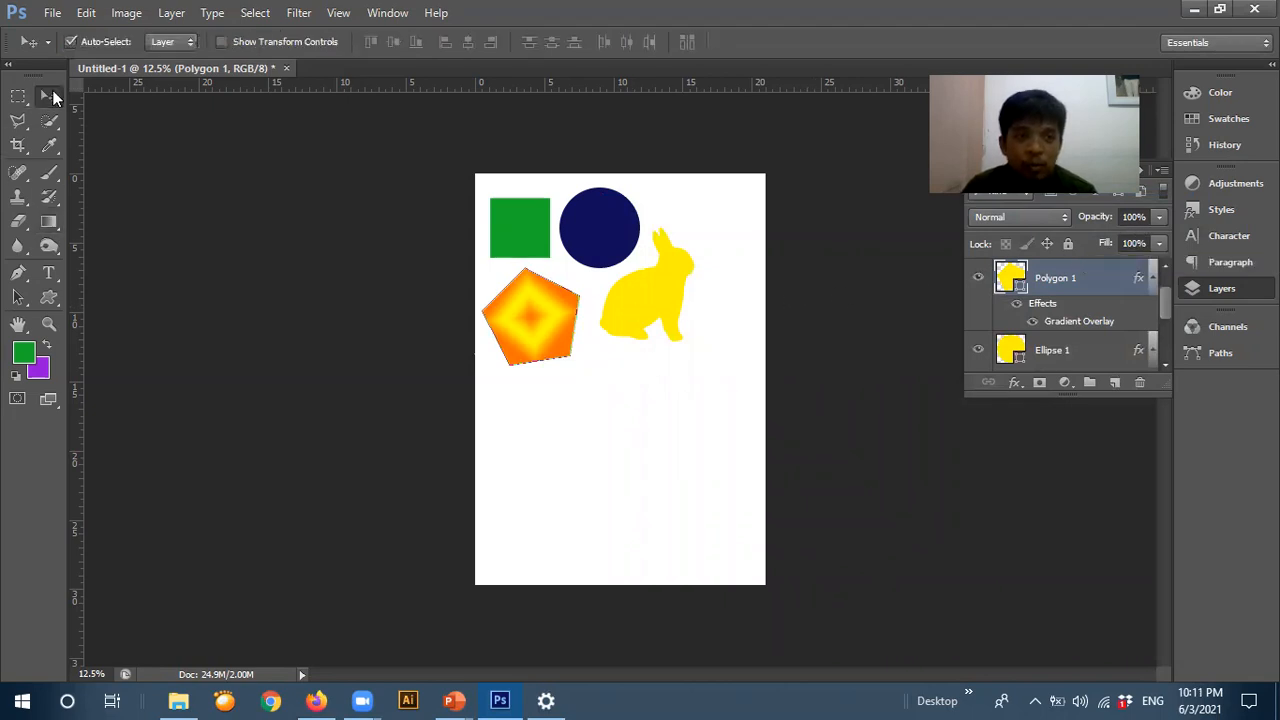
{"action": "left_click", "coordinate": [557, 263]}
{"action": "left_click", "coordinate": [651, 288]}
{"action": "left_click_drag", "start_coordinate": [651, 290], "coordinate": [652, 364]}
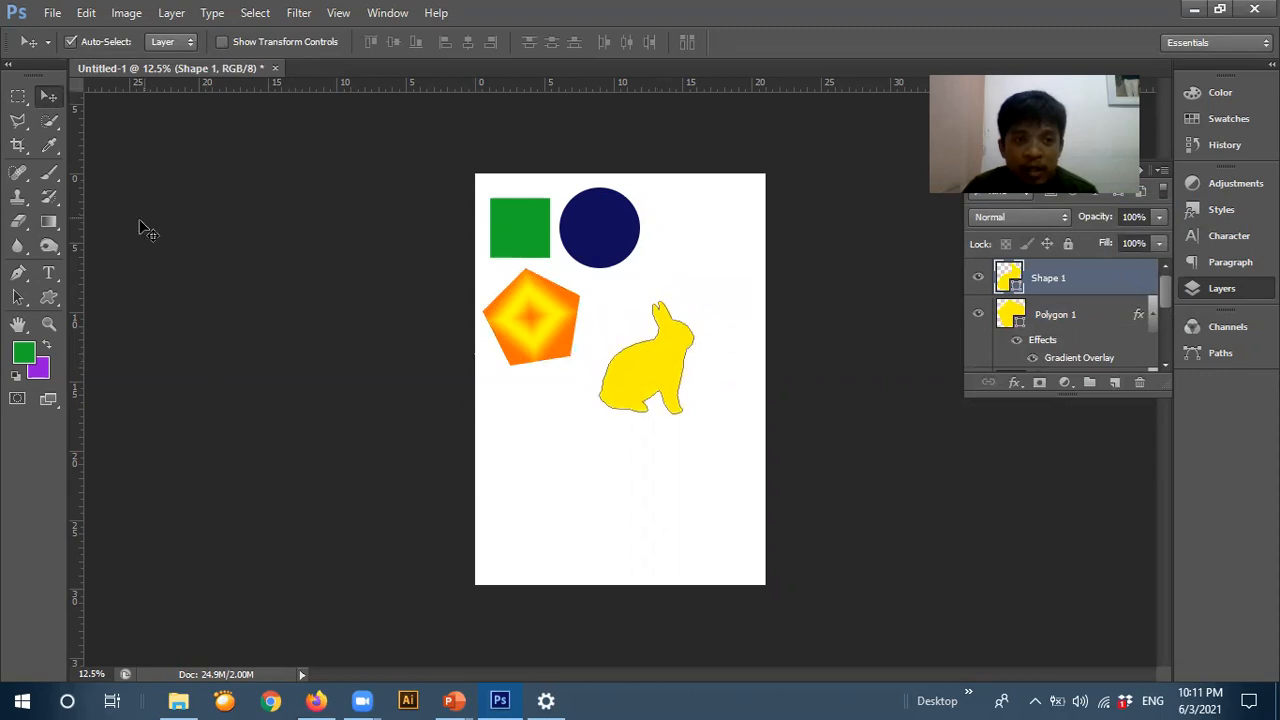
{"action": "left_click", "coordinate": [158, 306]}
{"action": "left_click", "coordinate": [657, 370]}
{"action": "left_click_drag", "start_coordinate": [657, 376], "coordinate": [683, 328]}
- Switch to the running PowerPoint slide show and bring up the Path Selection Tool and Direct Selection Tool slide
{"action": "mouse_move", "coordinate": [454, 700]}
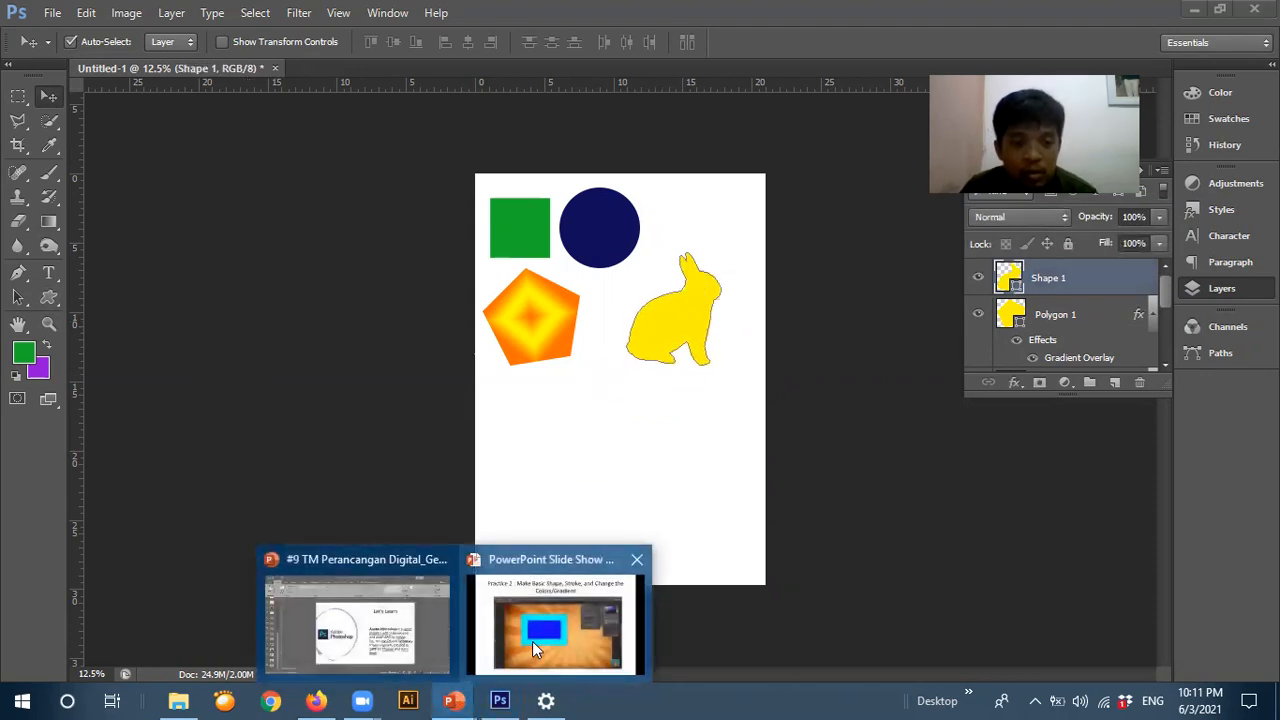
{"action": "left_click", "coordinate": [558, 622]}
{"action": "key", "text": "Right"}
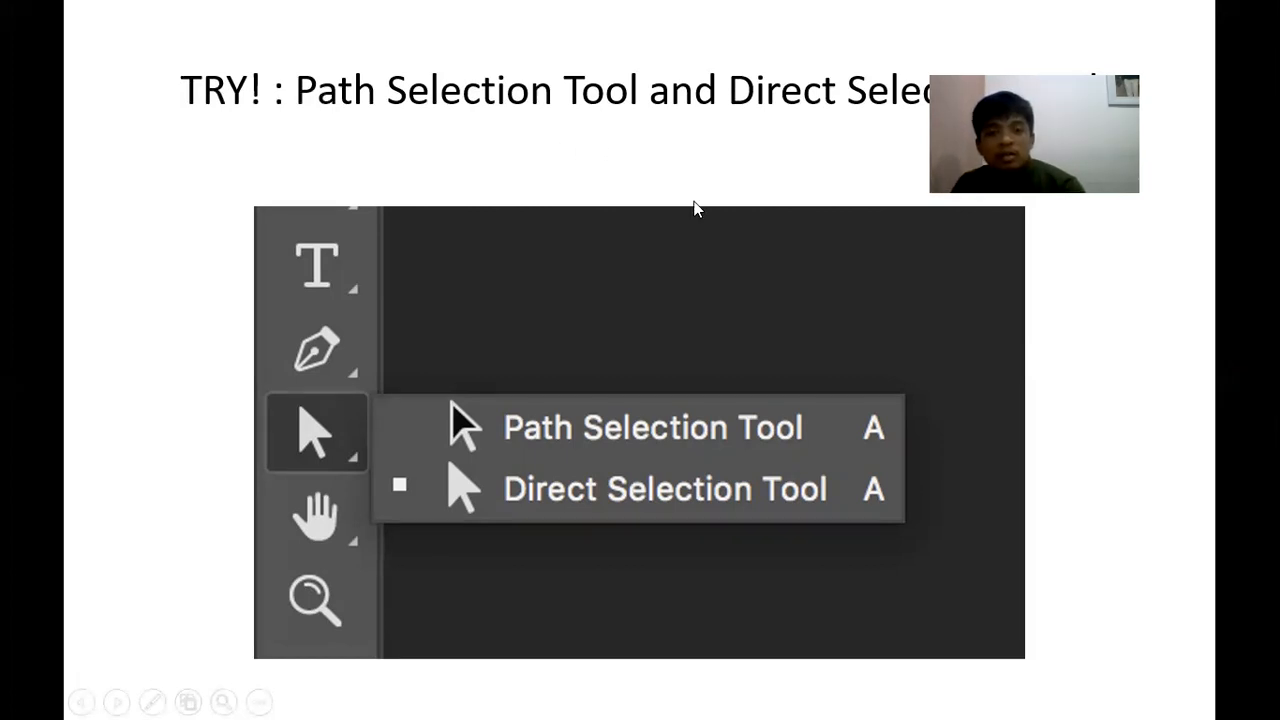
{"action": "left_click", "coordinate": [560, 609]}
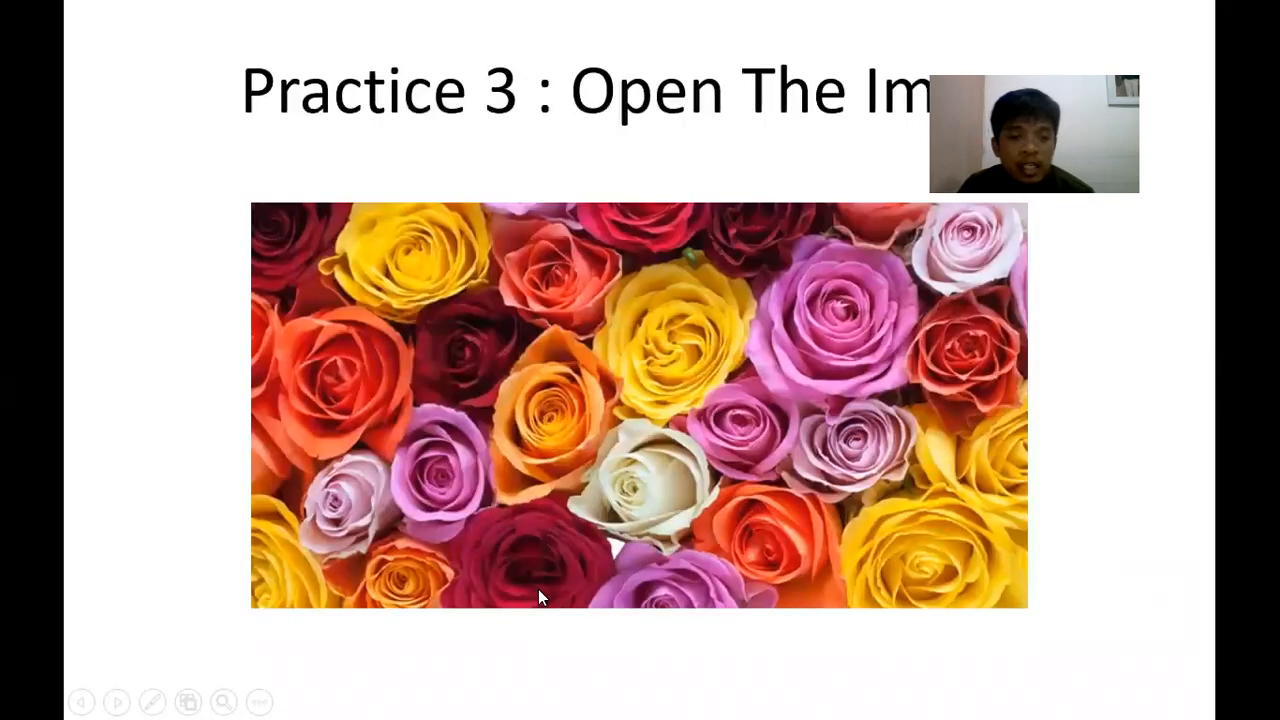
{"action": "key", "text": "Left"}
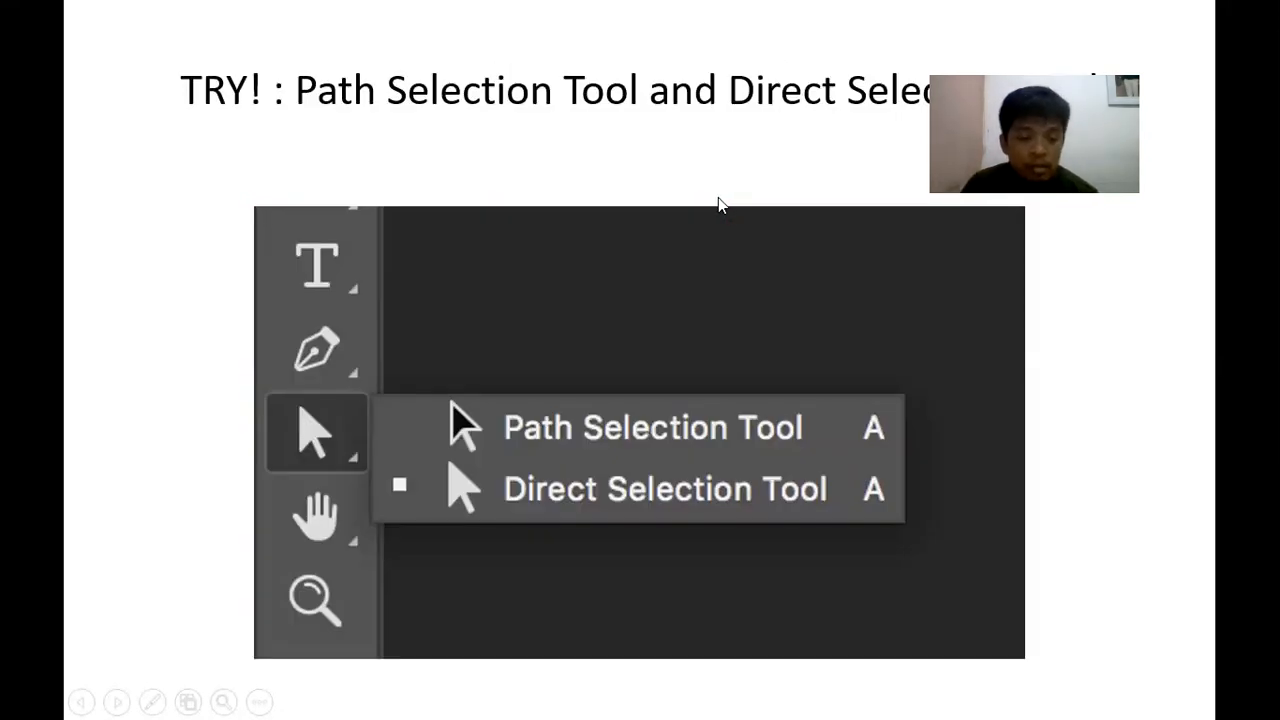
- Return to Photoshop and move the rabbit and the pentagon lower on the page, away from the square and circle
{"action": "key", "text": "super"}
{"action": "left_click", "coordinate": [497, 700]}
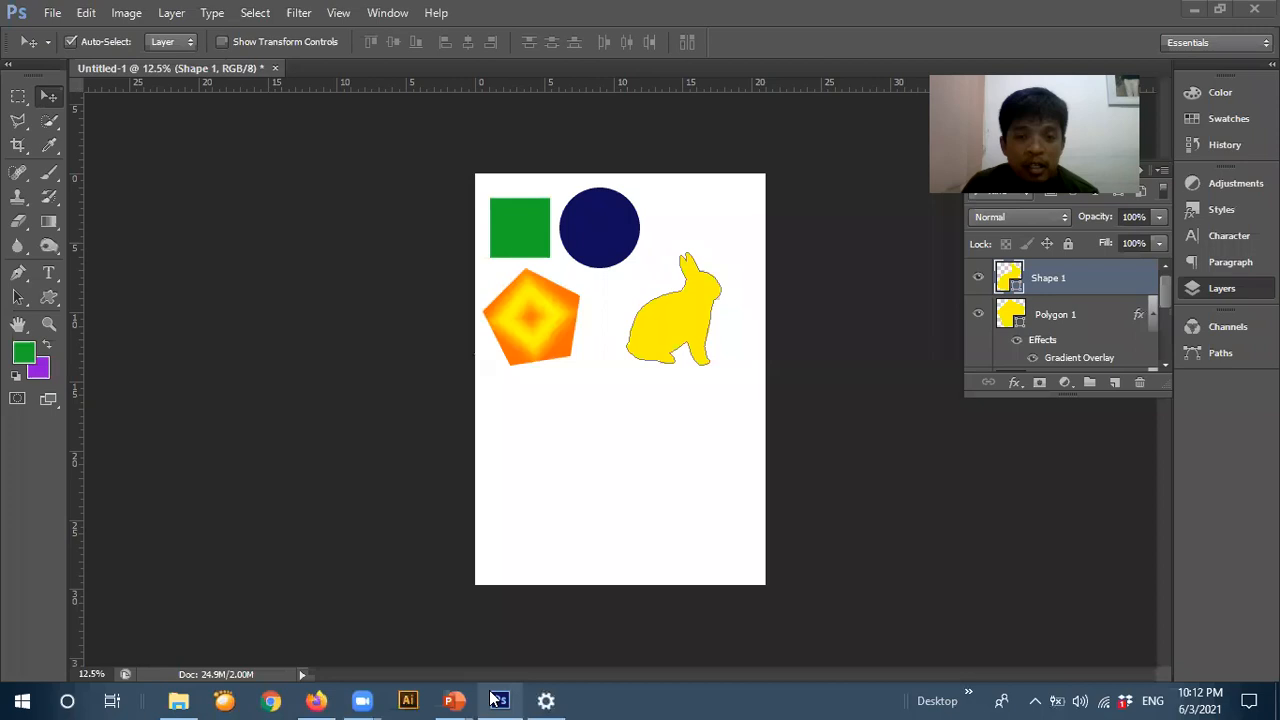
{"action": "left_click_drag", "start_coordinate": [686, 314], "coordinate": [700, 383]}
{"action": "left_click_drag", "start_coordinate": [543, 314], "coordinate": [563, 371]}
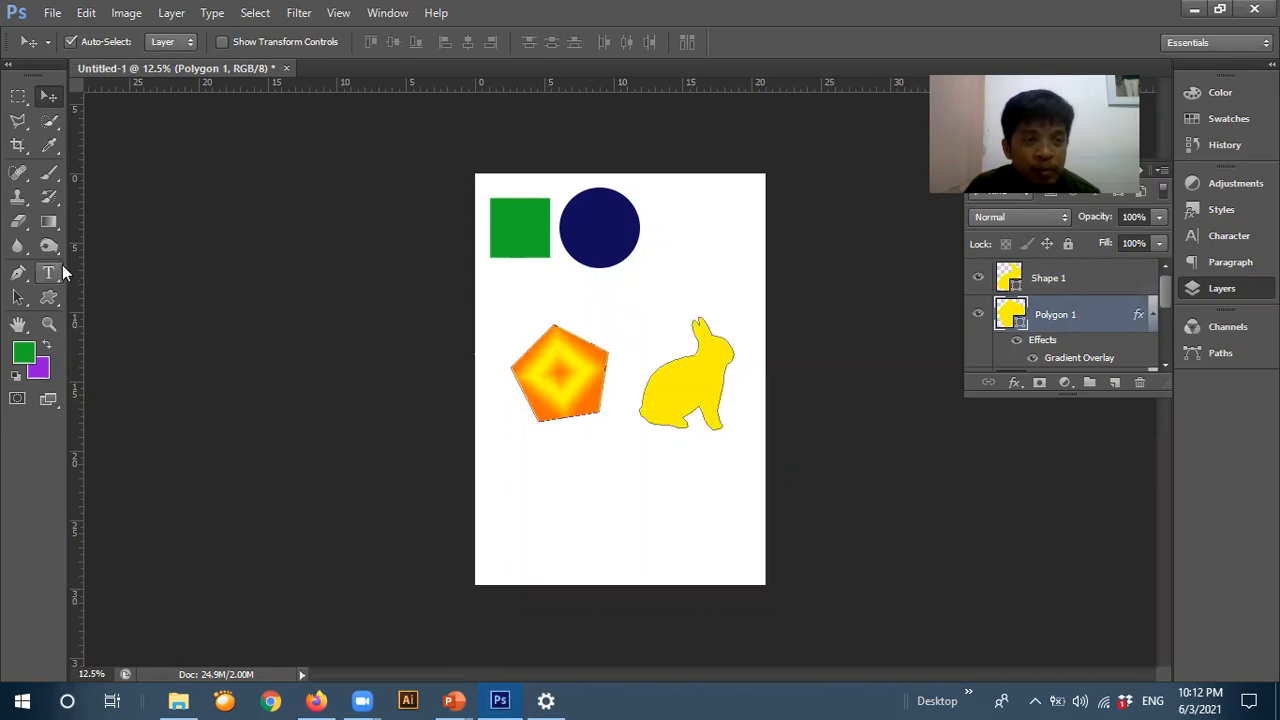
- Move the whole pentagon path up and slightly left with the Path Selection tool, and lower it a little
{"action": "left_click", "coordinate": [20, 298]}
{"action": "key", "text": "ctrl+plus"}
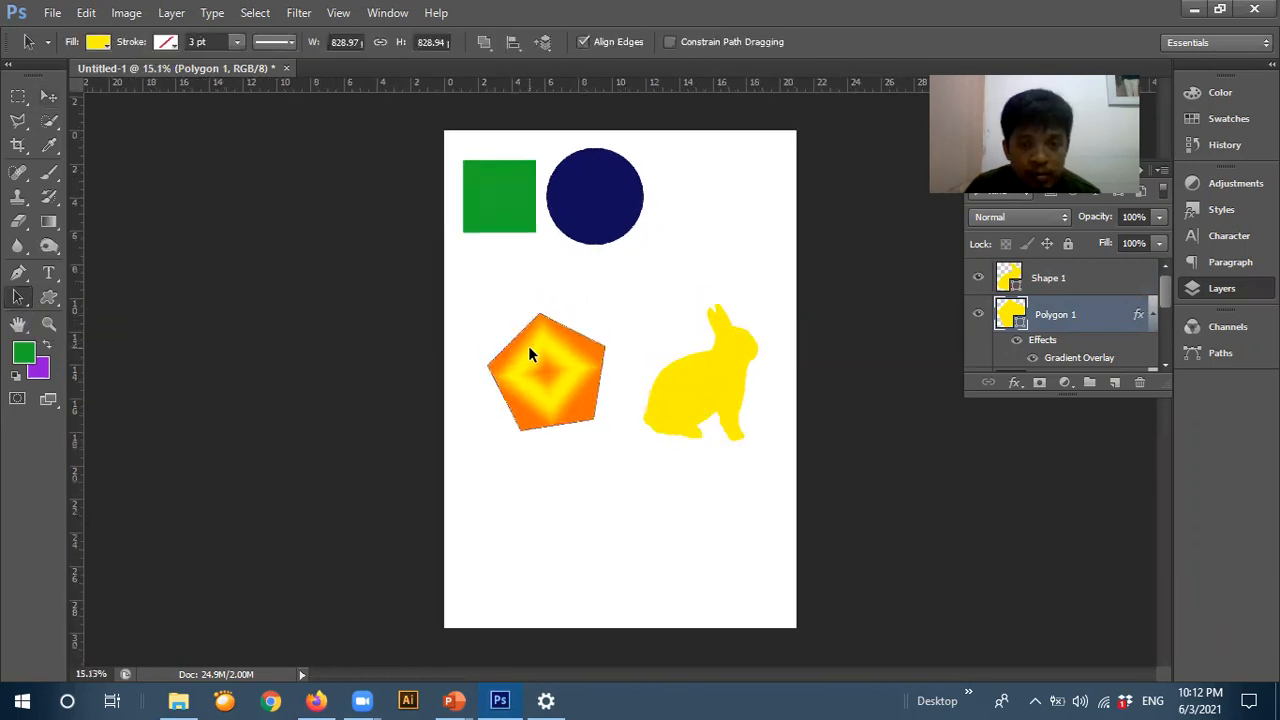
{"action": "scroll", "coordinate": [530, 355], "scroll_direction": "up", "scroll_amount": 4}
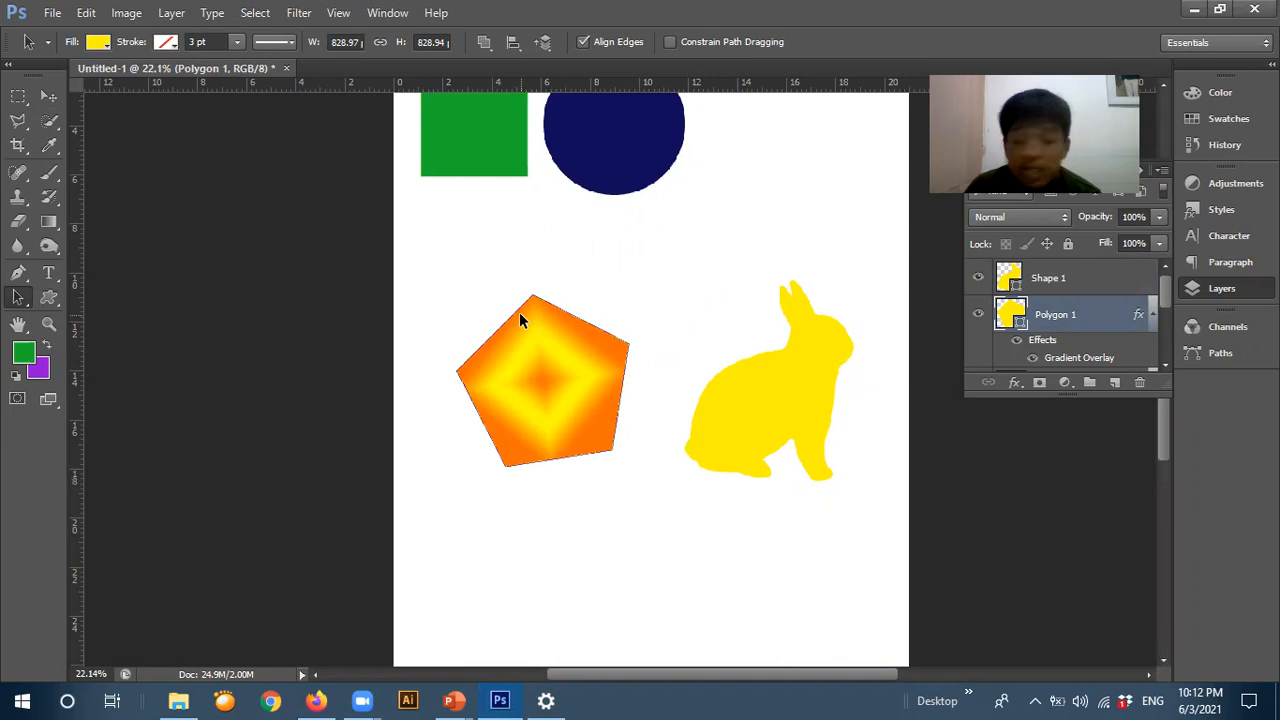
{"action": "scroll", "coordinate": [519, 312], "scroll_direction": "up", "scroll_amount": 3}
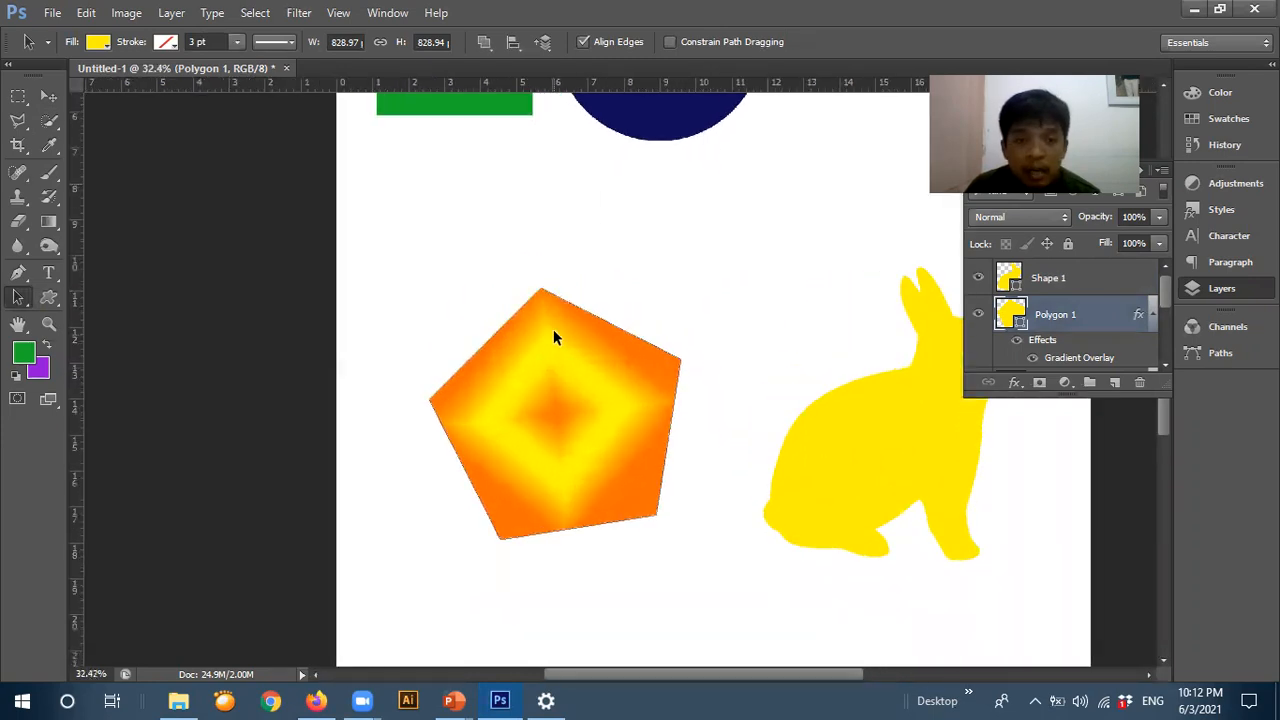
{"action": "left_click_drag", "start_coordinate": [506, 377], "coordinate": [483, 283]}
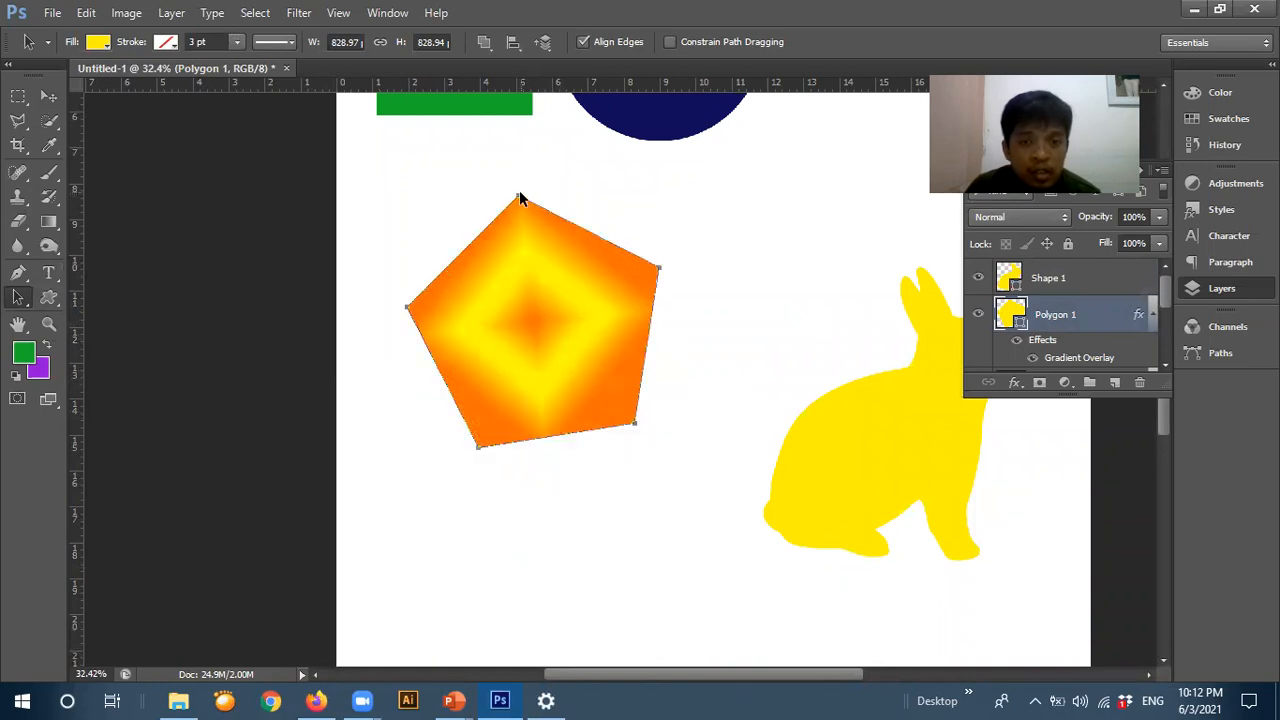
{"action": "left_click_drag", "start_coordinate": [519, 197], "coordinate": [519, 245]}
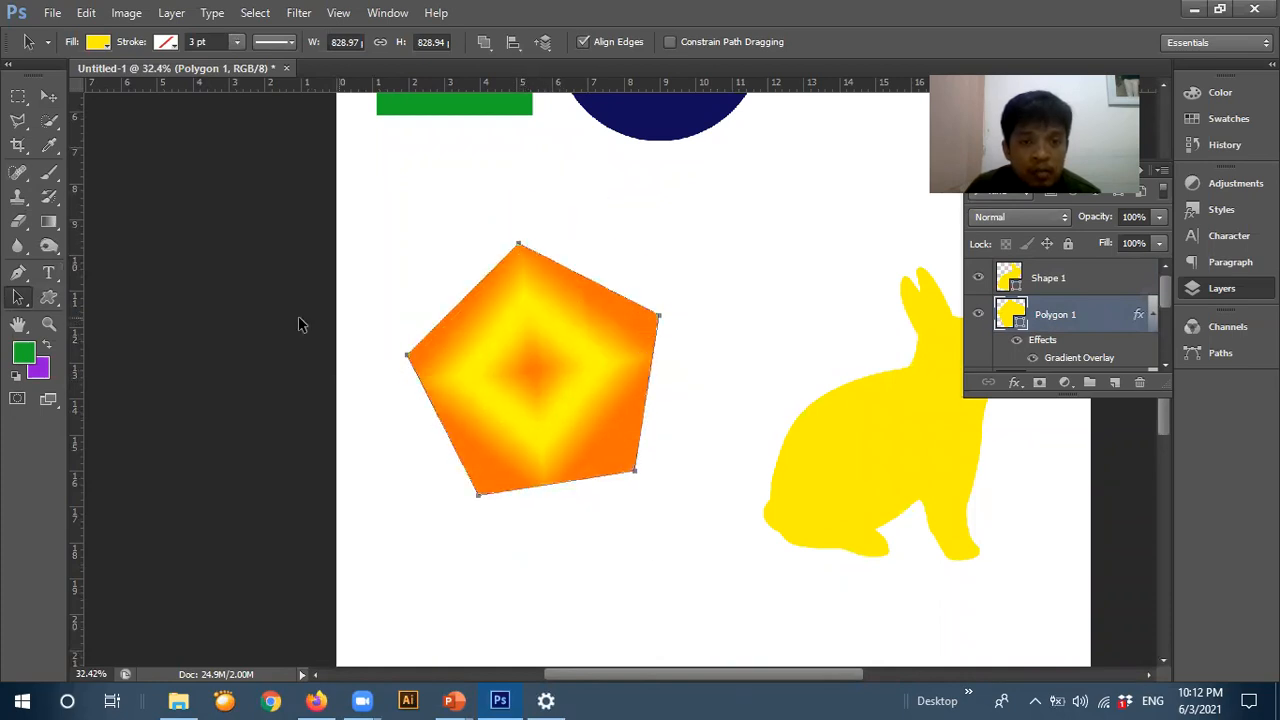
- Pull the pentagon's top anchor point down into the shape with the Direct Selection tool, and undo the change
{"action": "left_click_drag", "start_coordinate": [25, 300], "coordinate": [86, 309]}
{"action": "left_click", "coordinate": [519, 249]}
{"action": "left_click_drag", "start_coordinate": [519, 249], "coordinate": [545, 427]}
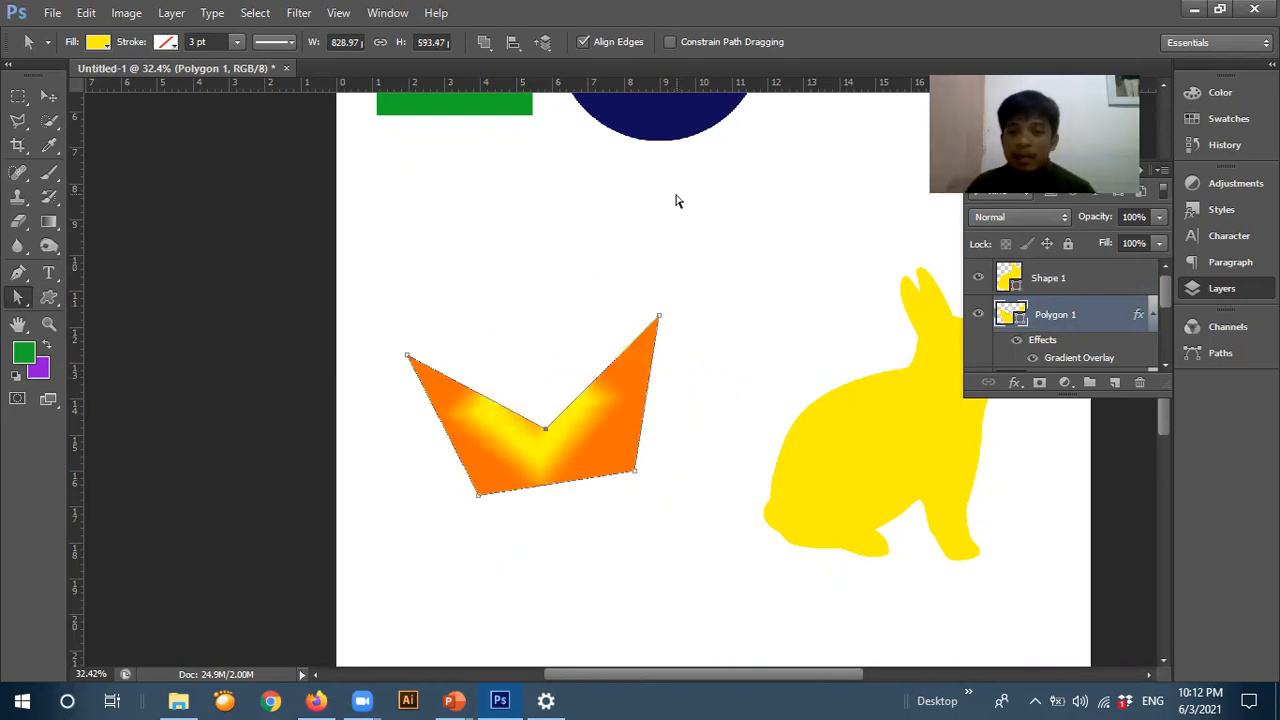
{"action": "key", "text": "ctrl+z"}
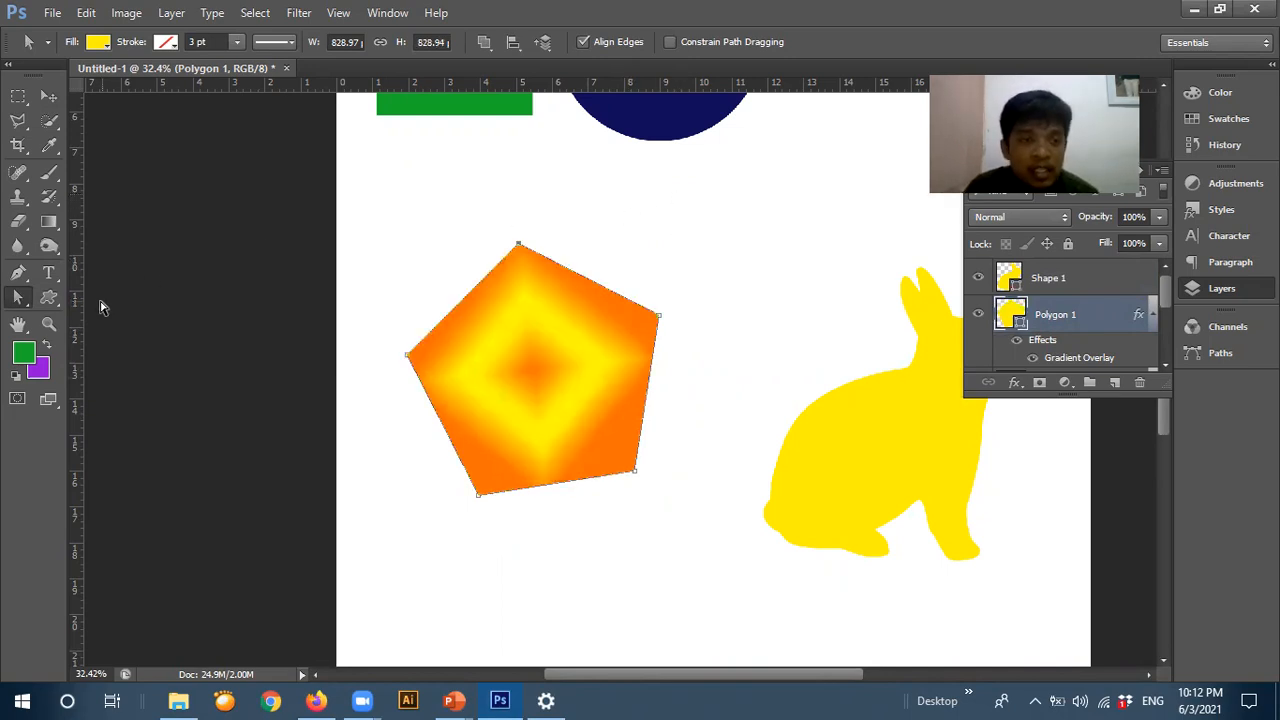
- Switch back to the Path Selection tool and move the whole pentagon down and right, closer to the rabbit
{"action": "right_click", "coordinate": [17, 298]}
{"action": "left_click", "coordinate": [59, 299]}
{"action": "left_click", "coordinate": [17, 300]}
{"action": "left_click", "coordinate": [54, 301]}
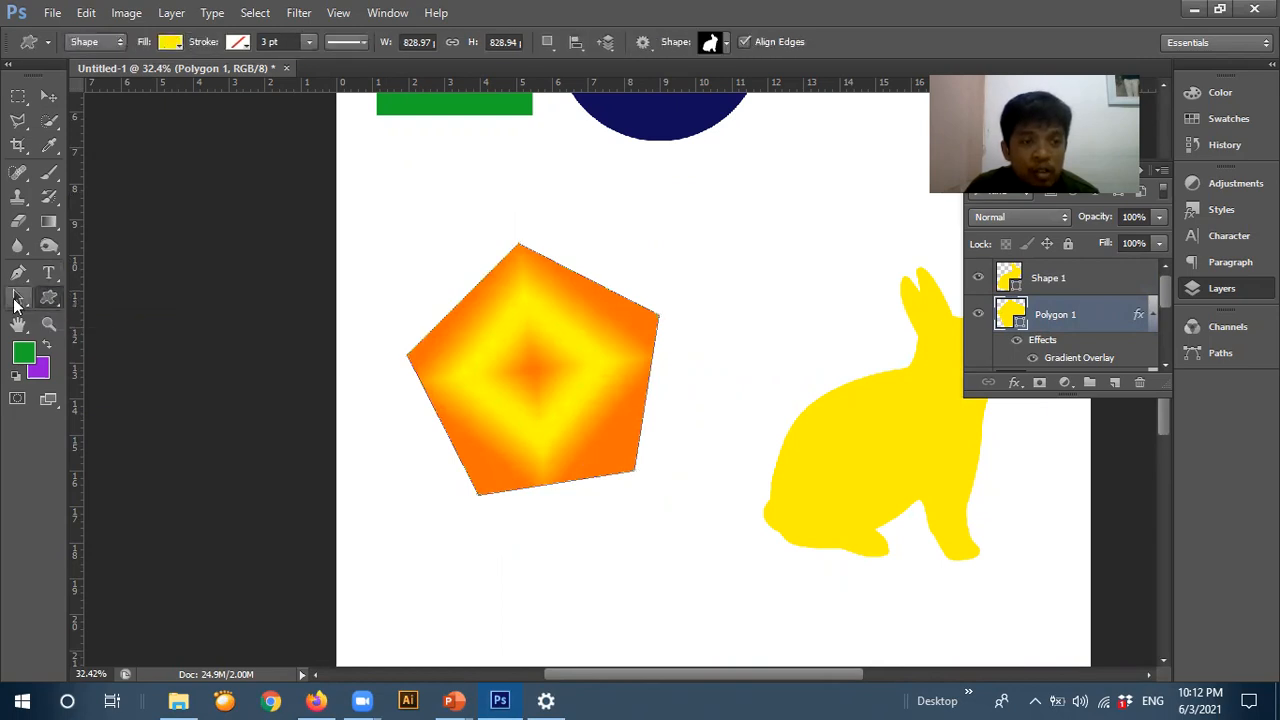
{"action": "left_click", "coordinate": [17, 298]}
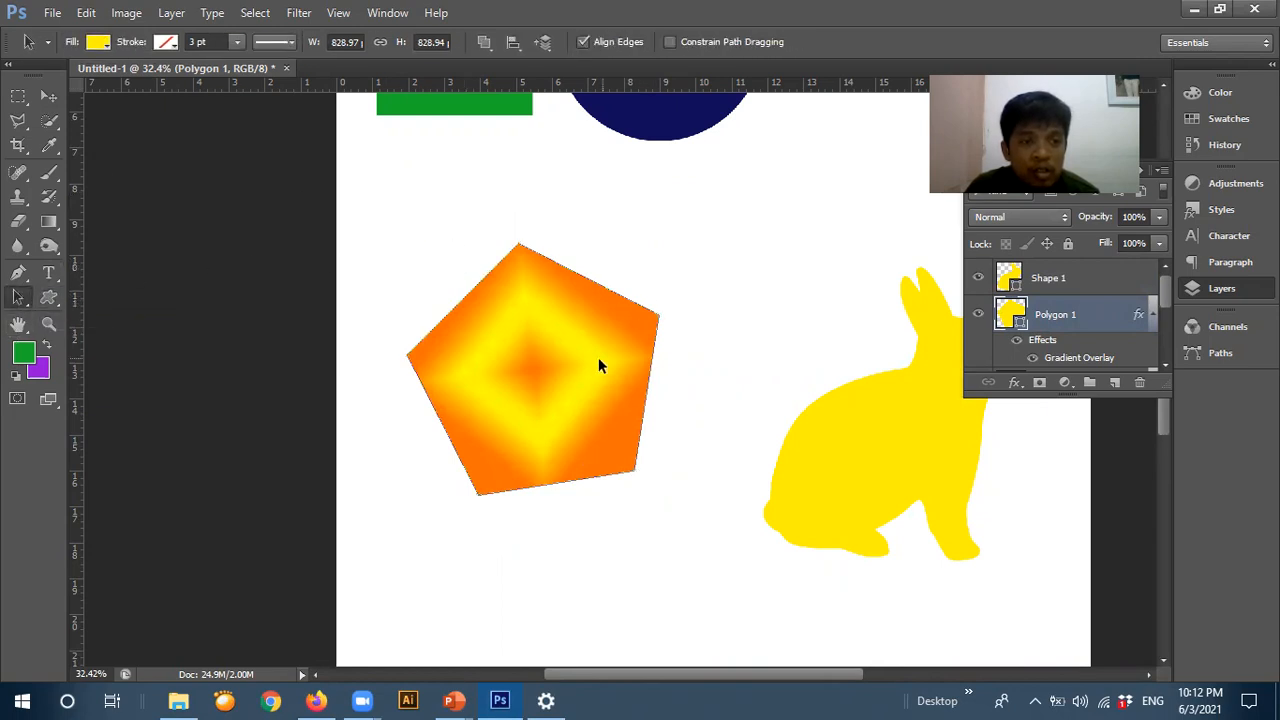
{"action": "left_click_drag", "start_coordinate": [508, 380], "coordinate": [571, 424]}
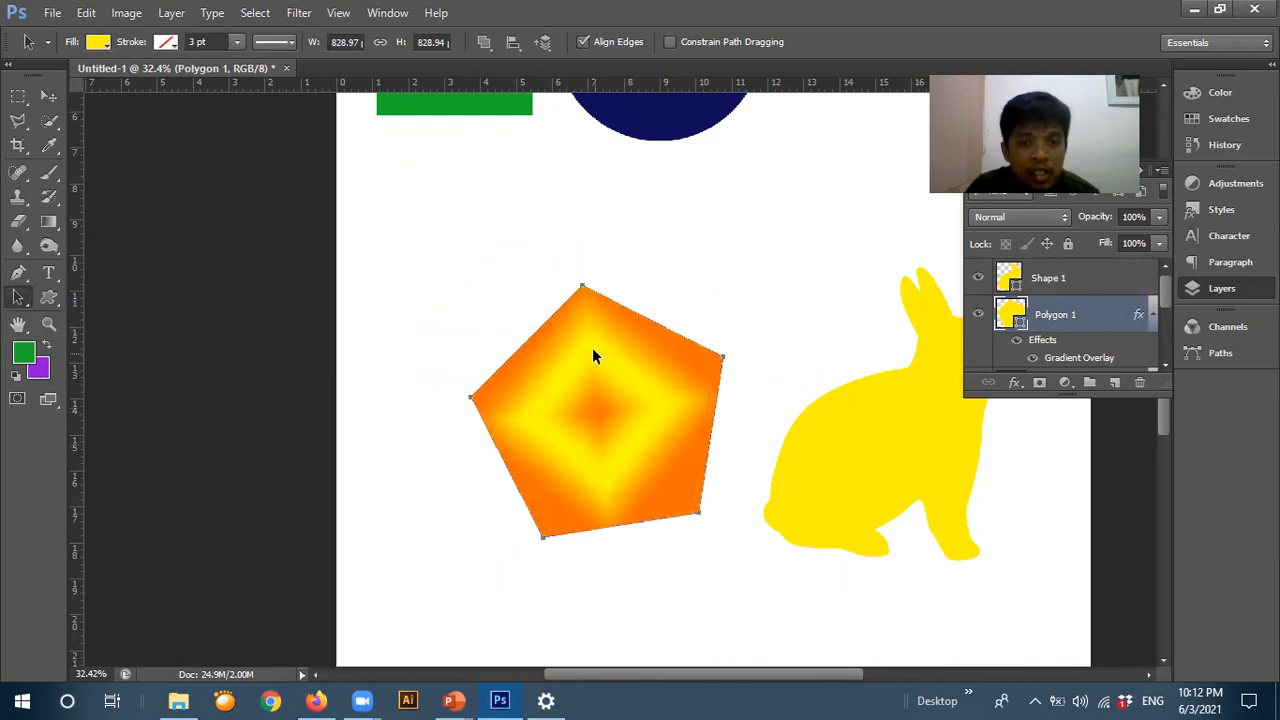
{"action": "left_click_drag", "start_coordinate": [581, 284], "coordinate": [592, 342]}
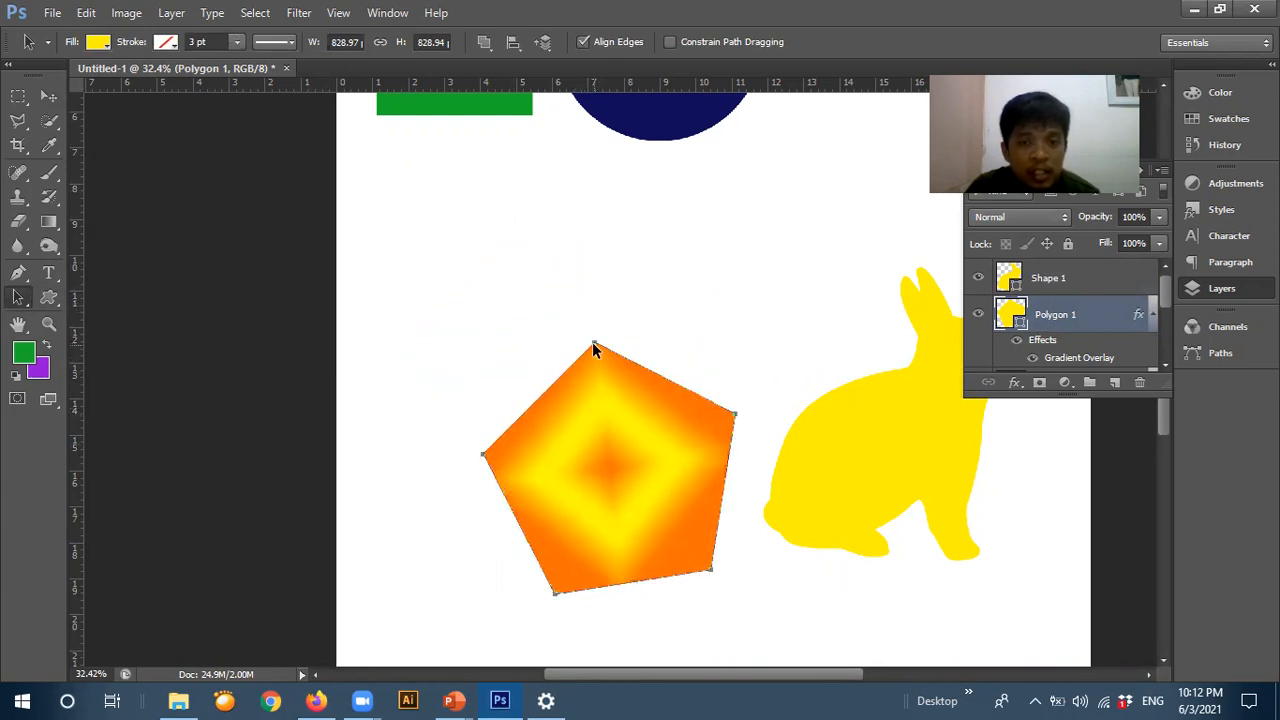
- Move the whole pentagon path up and left with the Path Selection tool, and nudge it slightly down and left by its anchor points
{"action": "left_click_drag", "start_coordinate": [602, 393], "coordinate": [603, 397]}
{"action": "left_click_drag", "start_coordinate": [628, 499], "coordinate": [528, 331]}
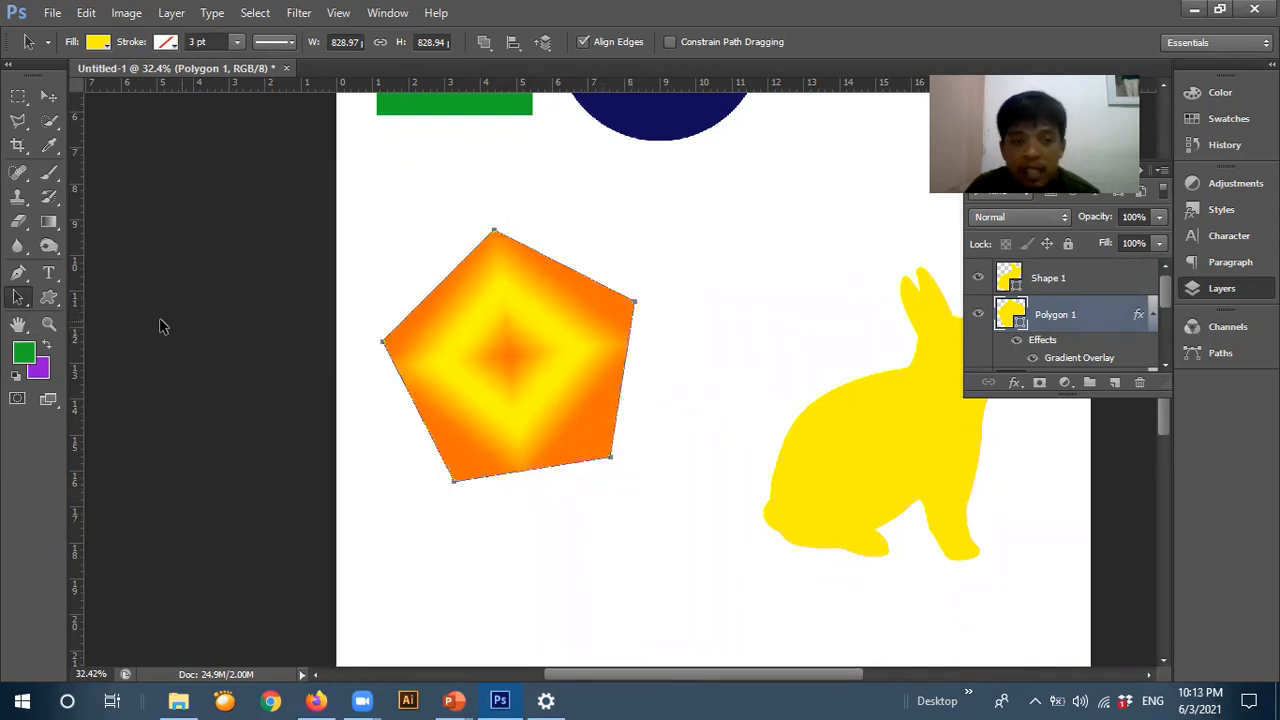
{"action": "left_click", "coordinate": [18, 303]}
{"action": "left_click", "coordinate": [64, 296]}
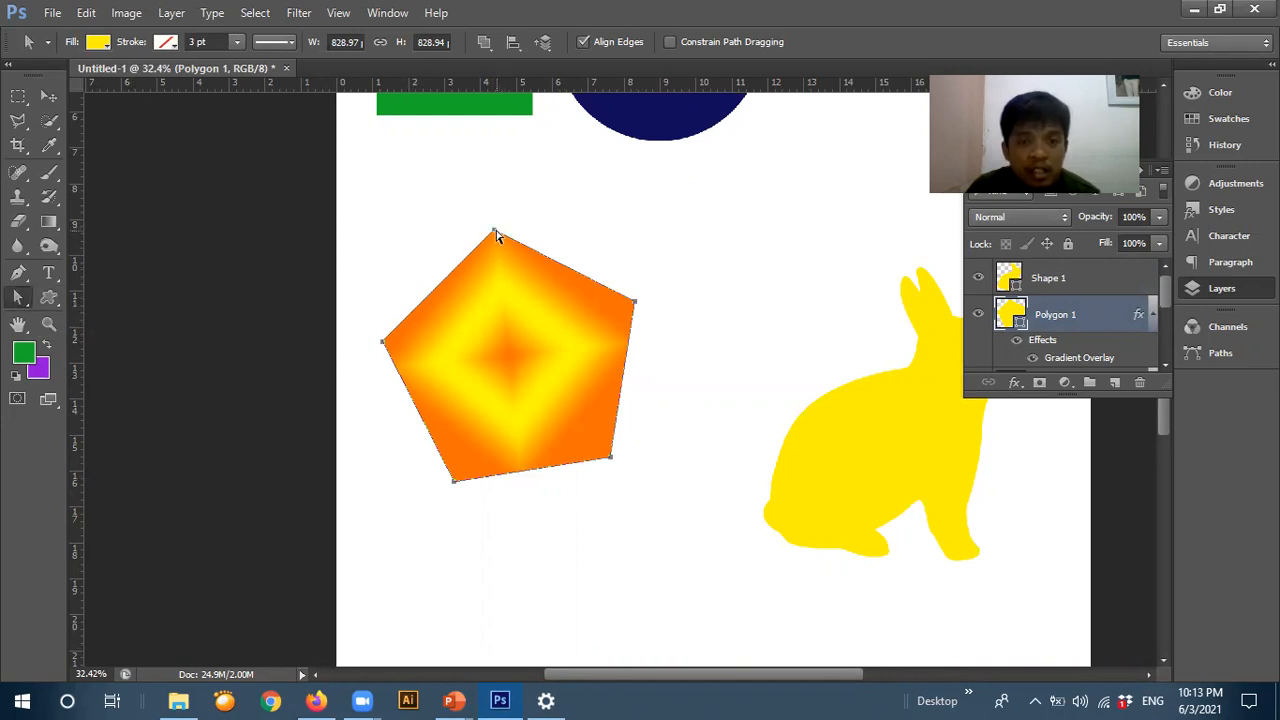
{"action": "mouse_move", "coordinate": [493, 235]}
{"action": "left_mouse_down"}
{"action": "mouse_move", "coordinate": [504, 280]}
{"action": "mouse_move", "coordinate": [488, 238]}
{"action": "left_mouse_up"}
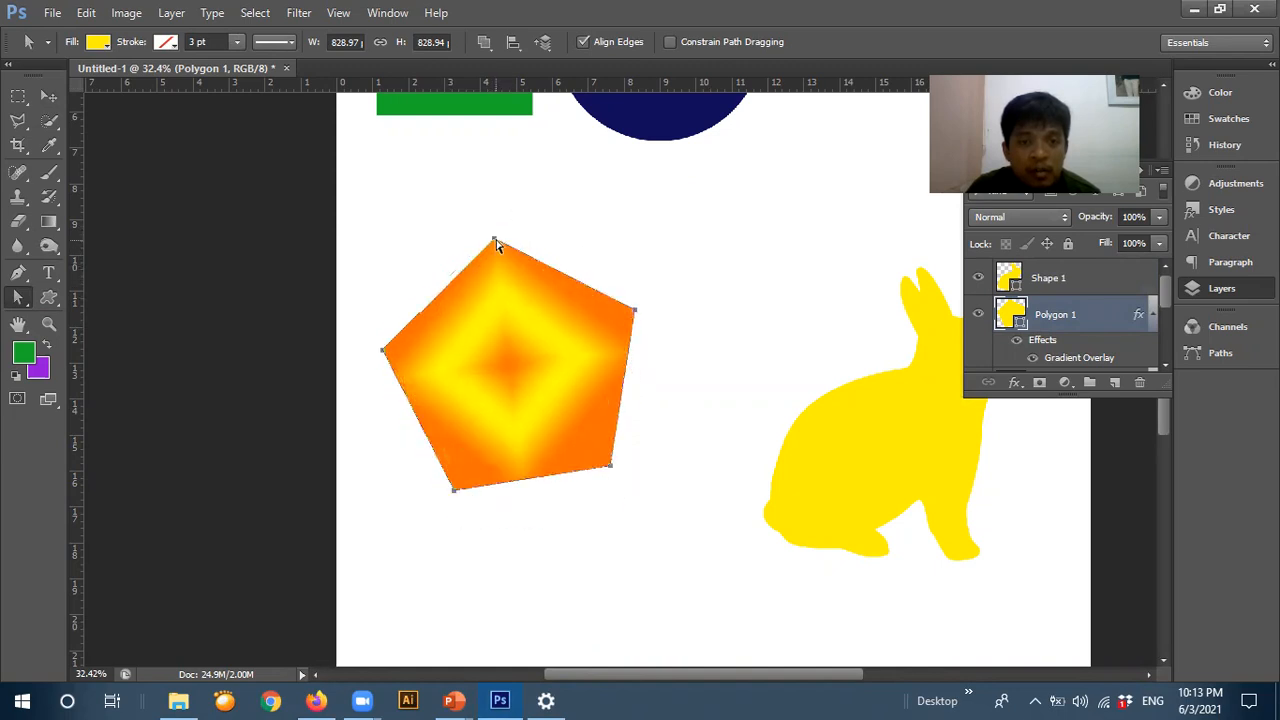
{"action": "left_click_drag", "start_coordinate": [494, 243], "coordinate": [494, 271]}
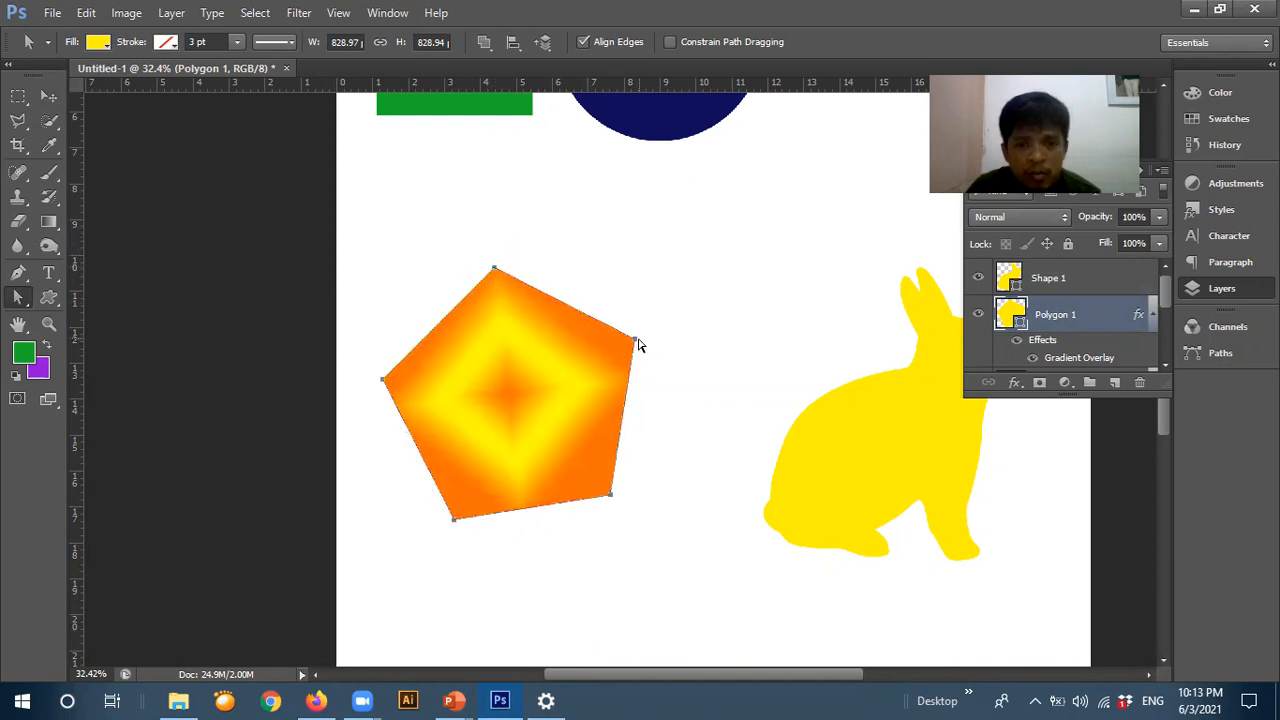
{"action": "left_click_drag", "start_coordinate": [637, 345], "coordinate": [631, 344]}
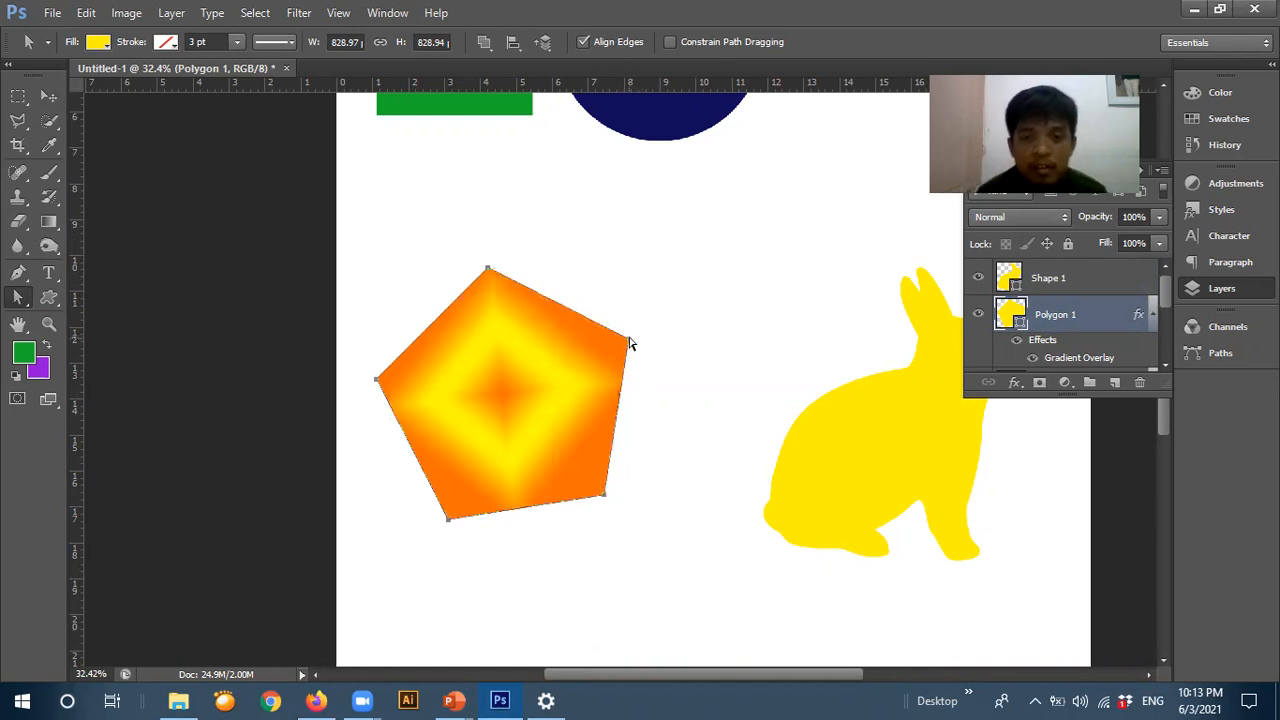
{"action": "mouse_move", "coordinate": [629, 344]}
{"action": "left_mouse_down"}
{"action": "mouse_move", "coordinate": [585, 351]}
{"action": "mouse_move", "coordinate": [628, 344]}
{"action": "left_mouse_up"}
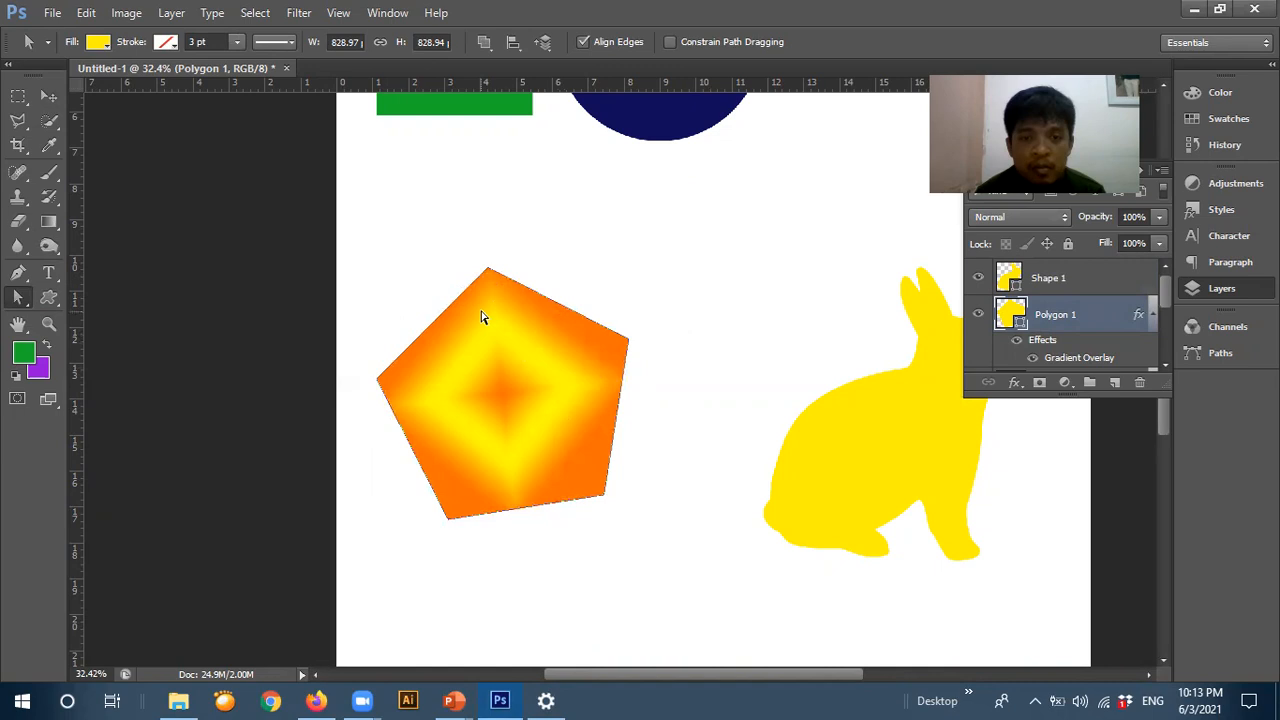
- Pull the pentagon's top anchor point deep down into the shape with the Direct Selection tool, forming a V-shaped notch
{"action": "right_click", "coordinate": [19, 303]}
{"action": "left_click", "coordinate": [104, 311]}
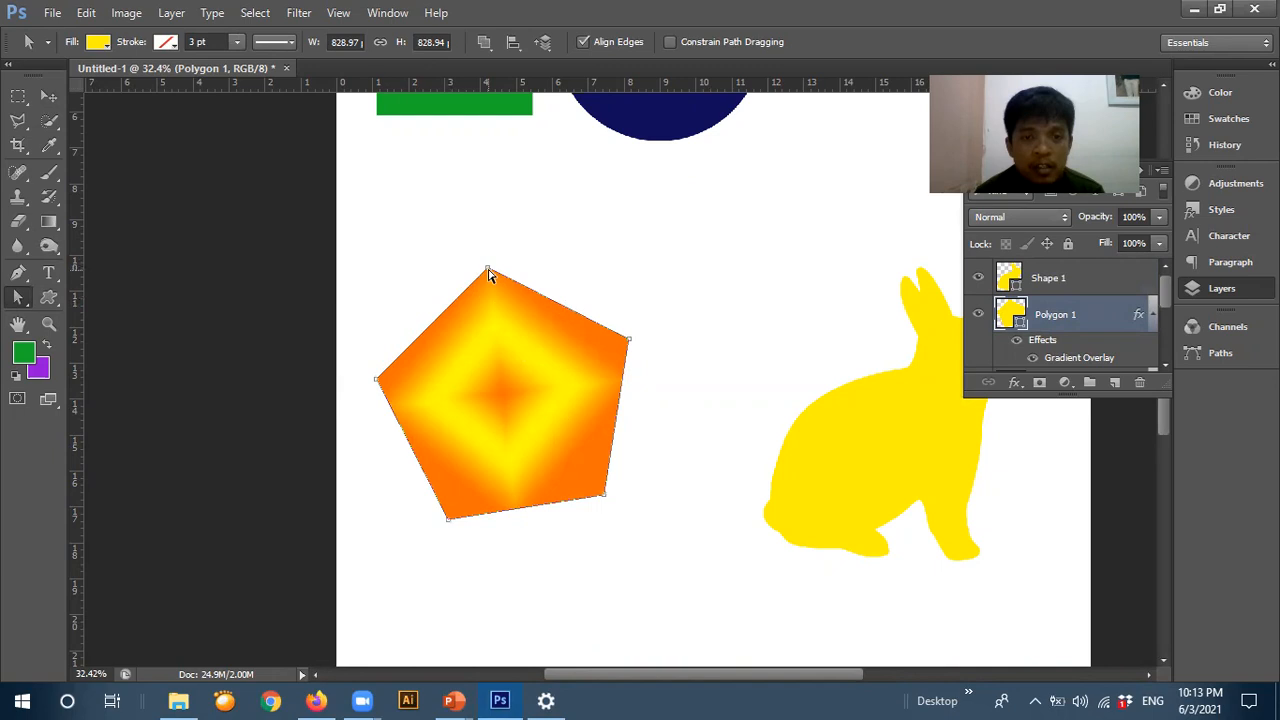
{"action": "left_click_drag", "start_coordinate": [488, 276], "coordinate": [514, 474]}
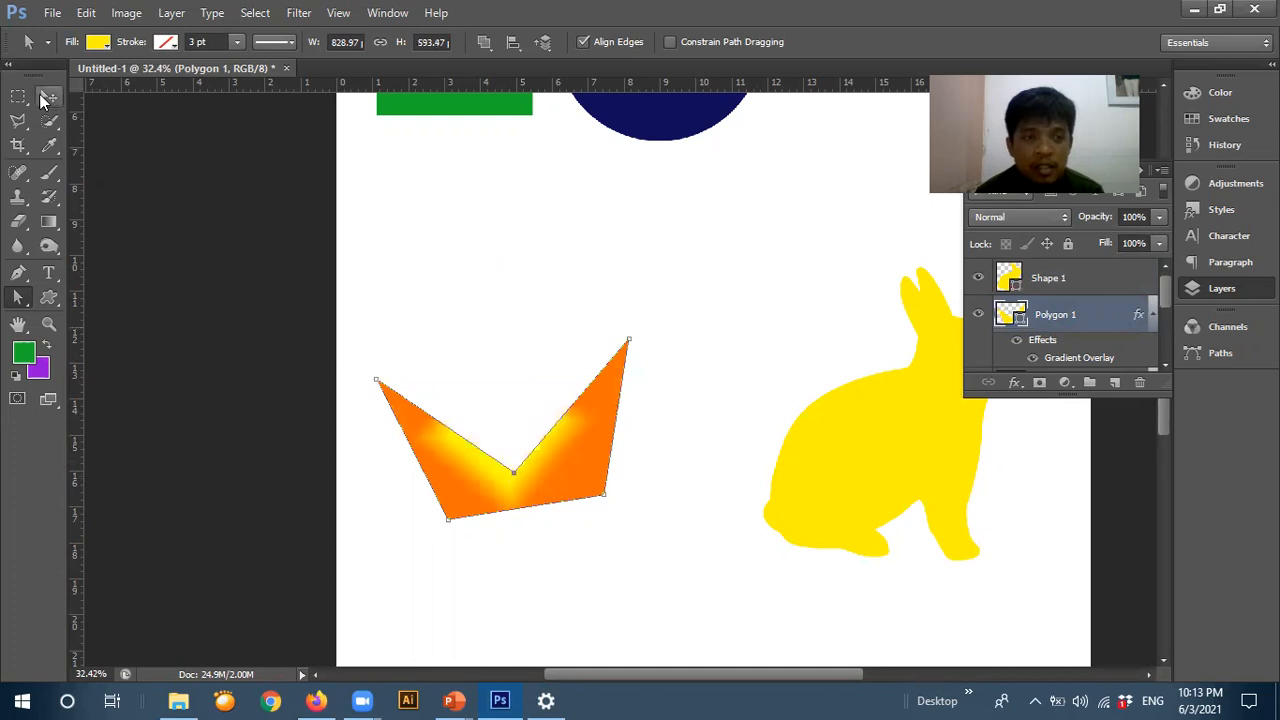
- Move the notched pentagon straight up on the page with the Move tool and deselect it
{"action": "left_click", "coordinate": [48, 96]}
{"action": "left_click_drag", "start_coordinate": [576, 469], "coordinate": [575, 346]}
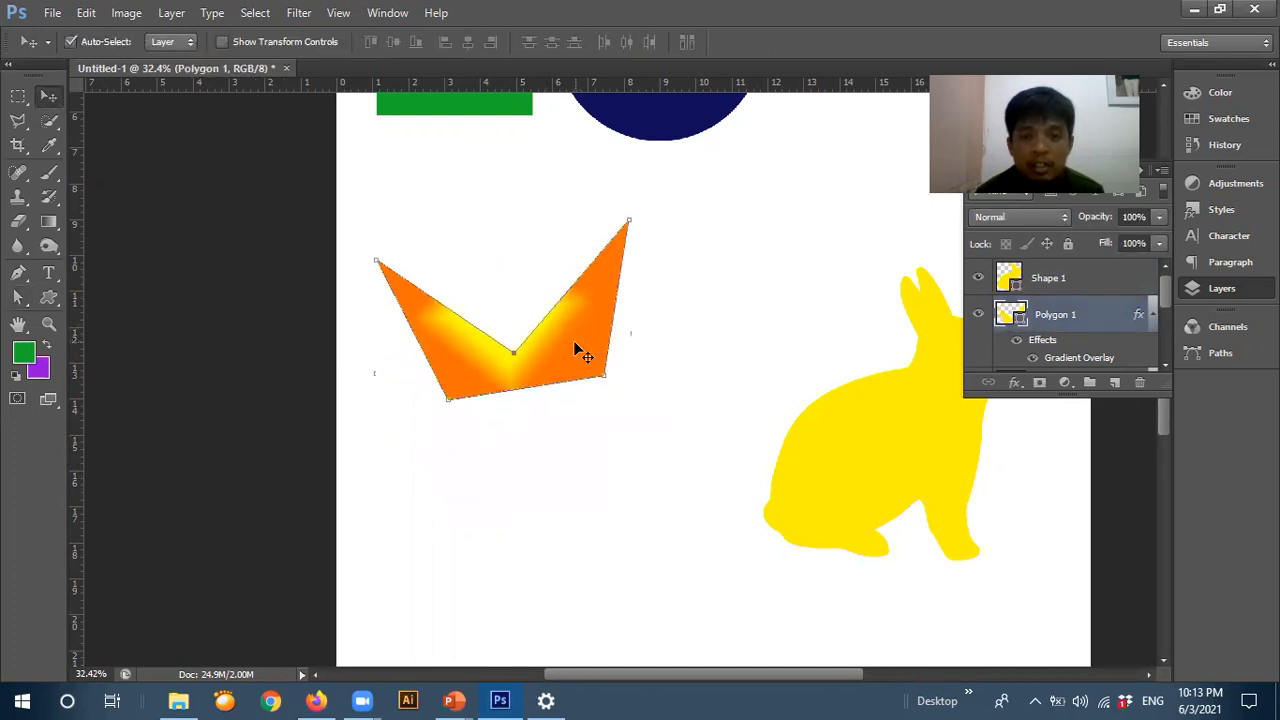
{"action": "left_click", "coordinate": [760, 235]}
- Reshape the rabbit with the Direct Selection tool, shifting the neck-base anchor up and left and the anchor beneath the tail inward
{"action": "left_click_drag", "start_coordinate": [711, 676], "coordinate": [800, 683]}
{"action": "left_click", "coordinate": [615, 427]}
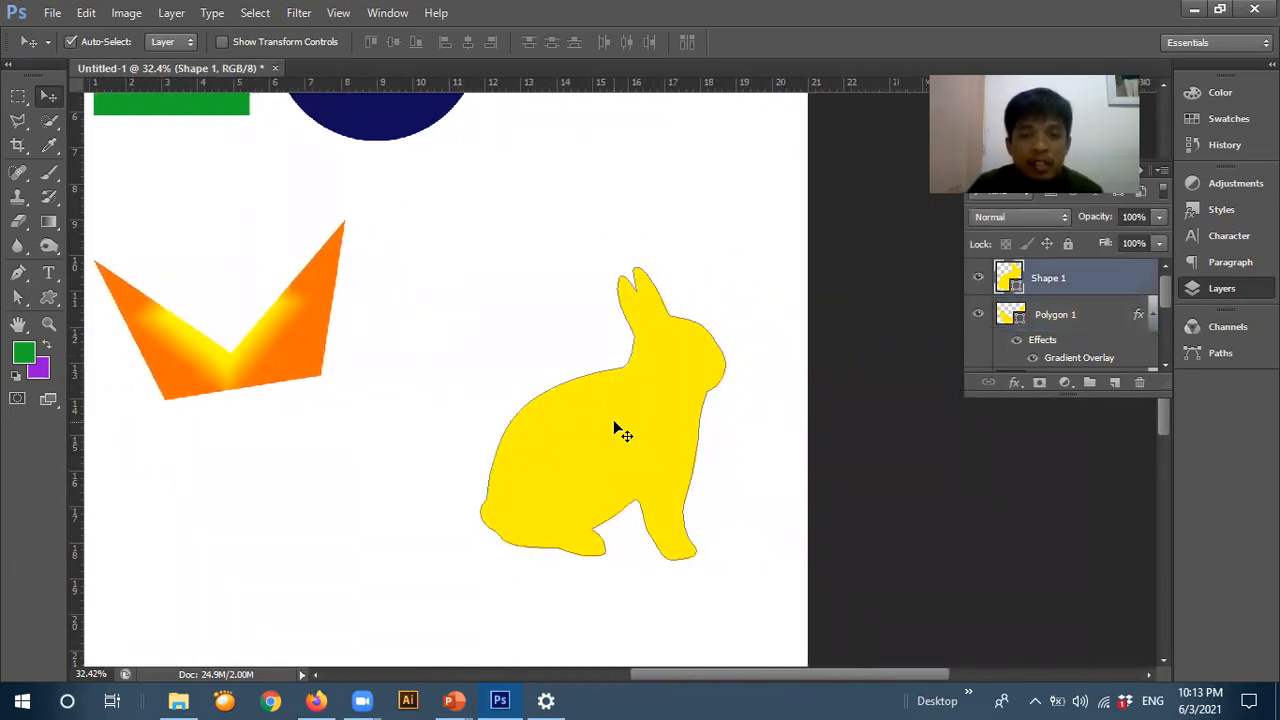
{"action": "left_click", "coordinate": [51, 298]}
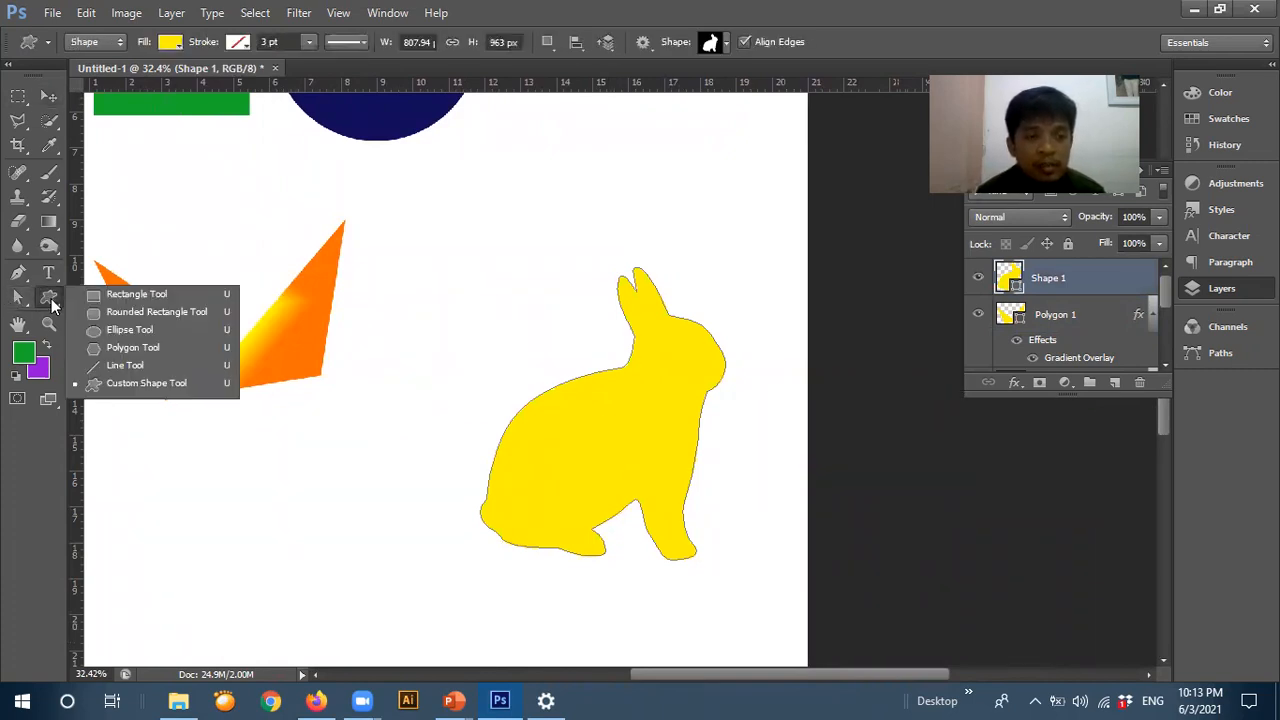
{"action": "left_click", "coordinate": [20, 301]}
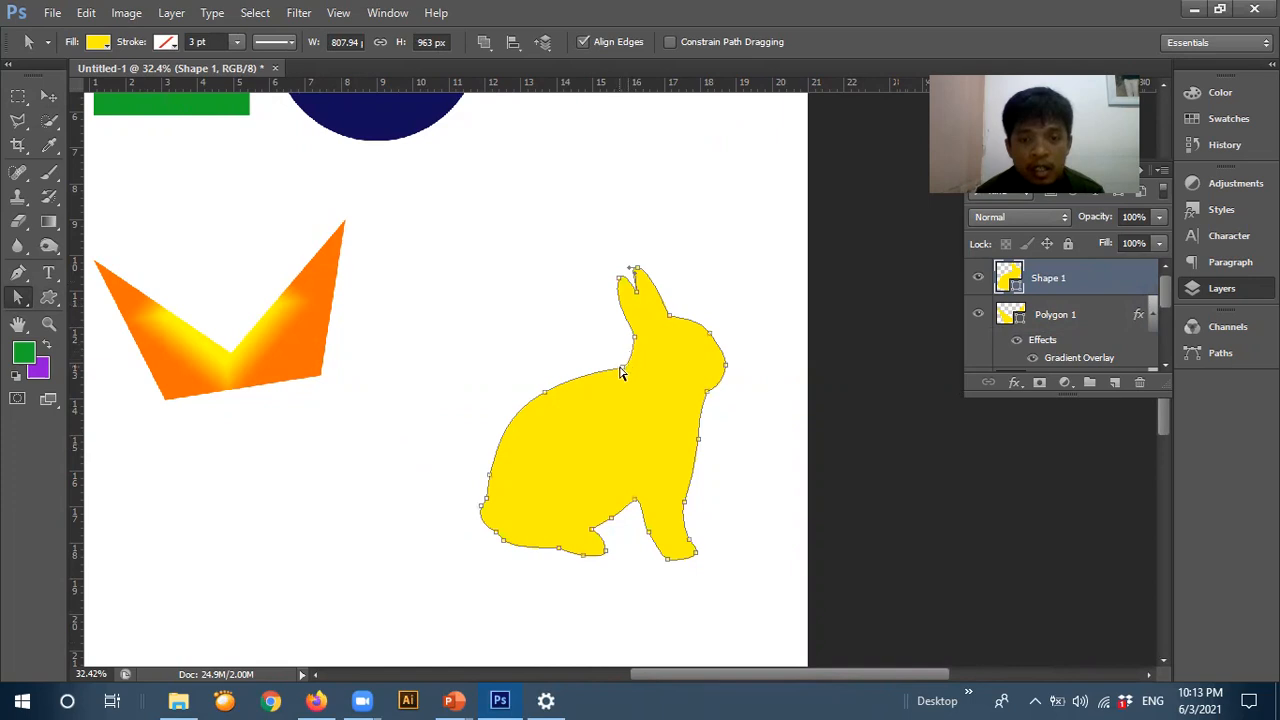
{"action": "mouse_move", "coordinate": [622, 371]}
{"action": "left_mouse_down"}
{"action": "mouse_move", "coordinate": [607, 390]}
{"action": "mouse_move", "coordinate": [634, 369]}
{"action": "mouse_move", "coordinate": [614, 359]}
{"action": "left_mouse_up"}
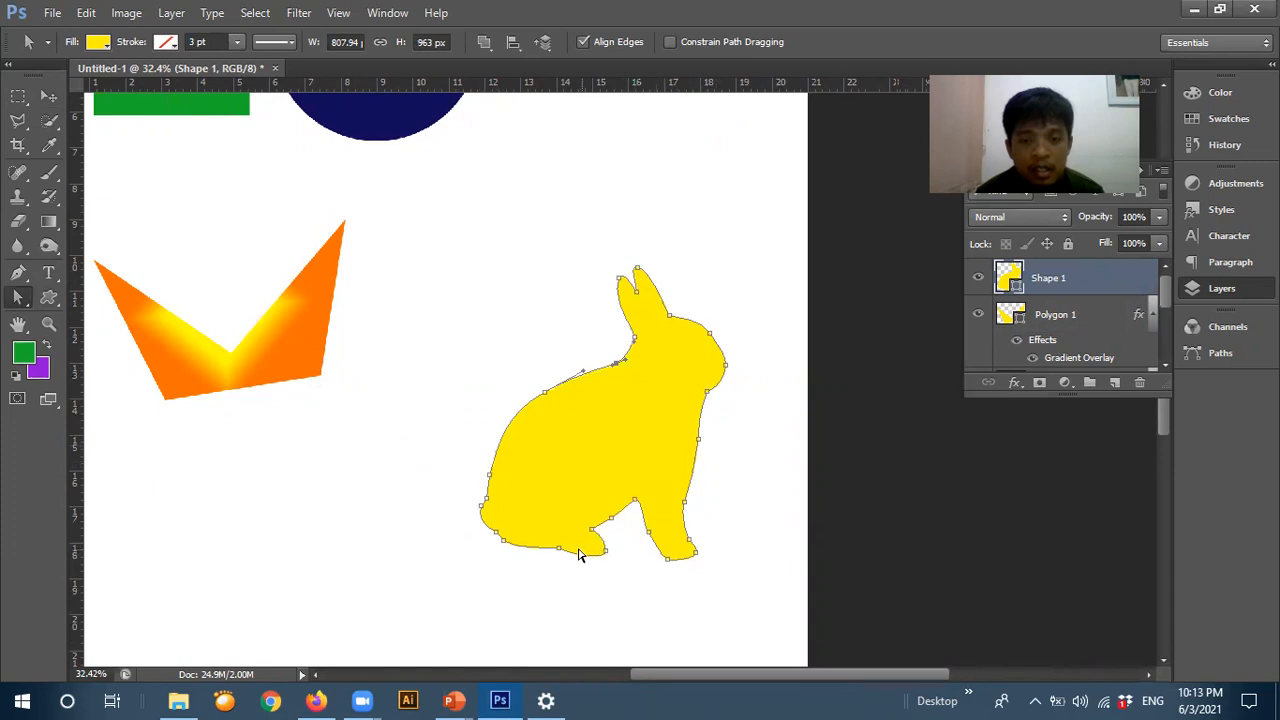
{"action": "left_click_drag", "start_coordinate": [500, 543], "coordinate": [528, 533]}
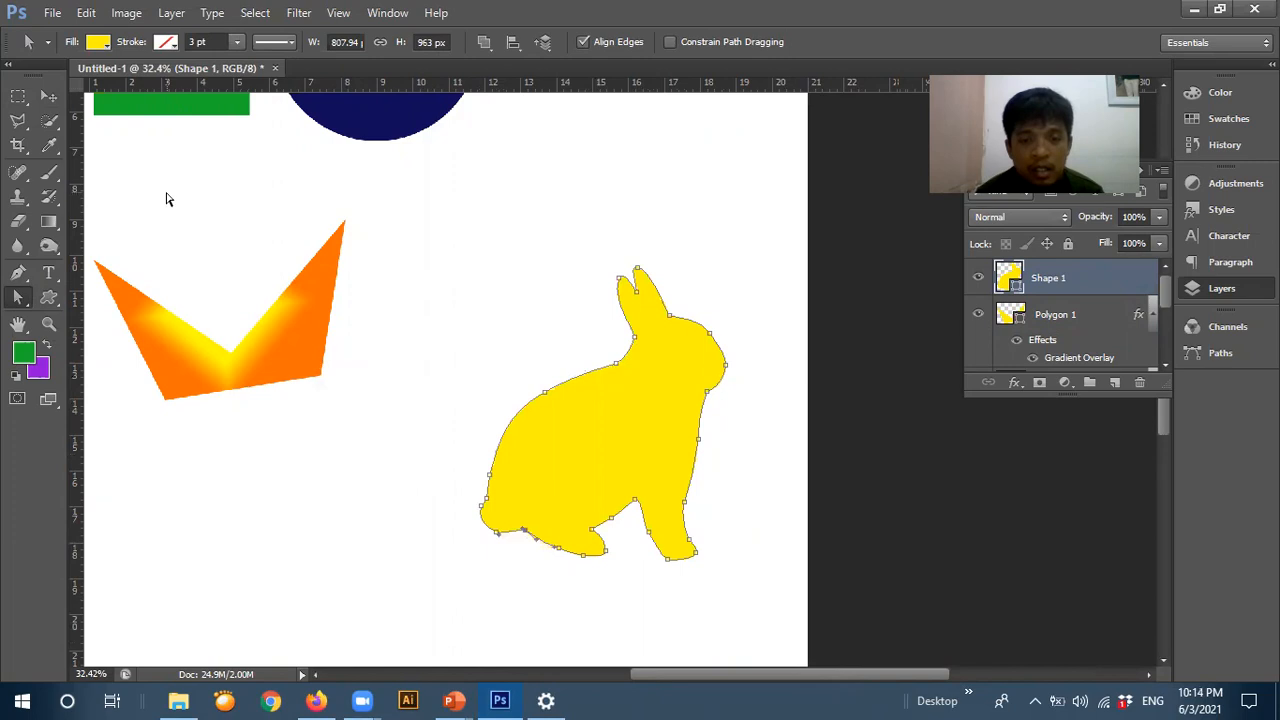
- Move the reshaped rabbit up and left toward the notched pentagon with the Move tool, and deselect it
{"action": "left_click", "coordinate": [47, 97]}
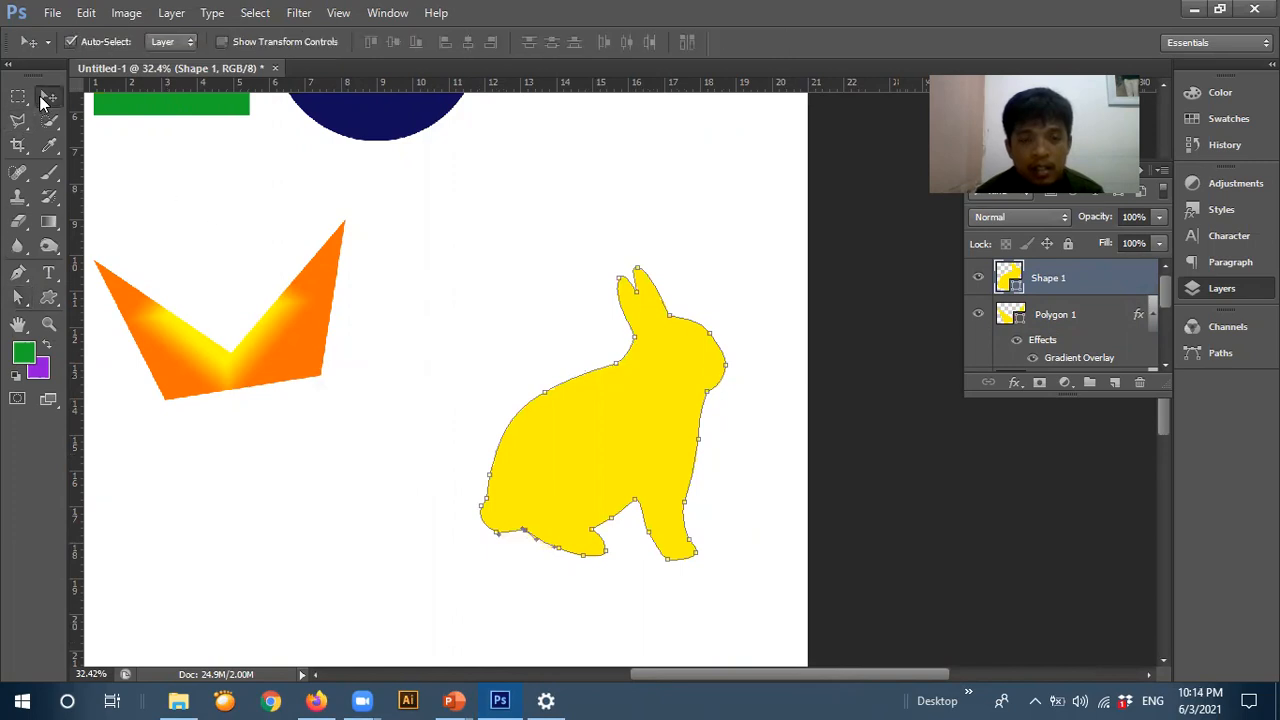
{"action": "left_click_drag", "start_coordinate": [603, 449], "coordinate": [565, 437]}
{"action": "left_click", "coordinate": [700, 464]}
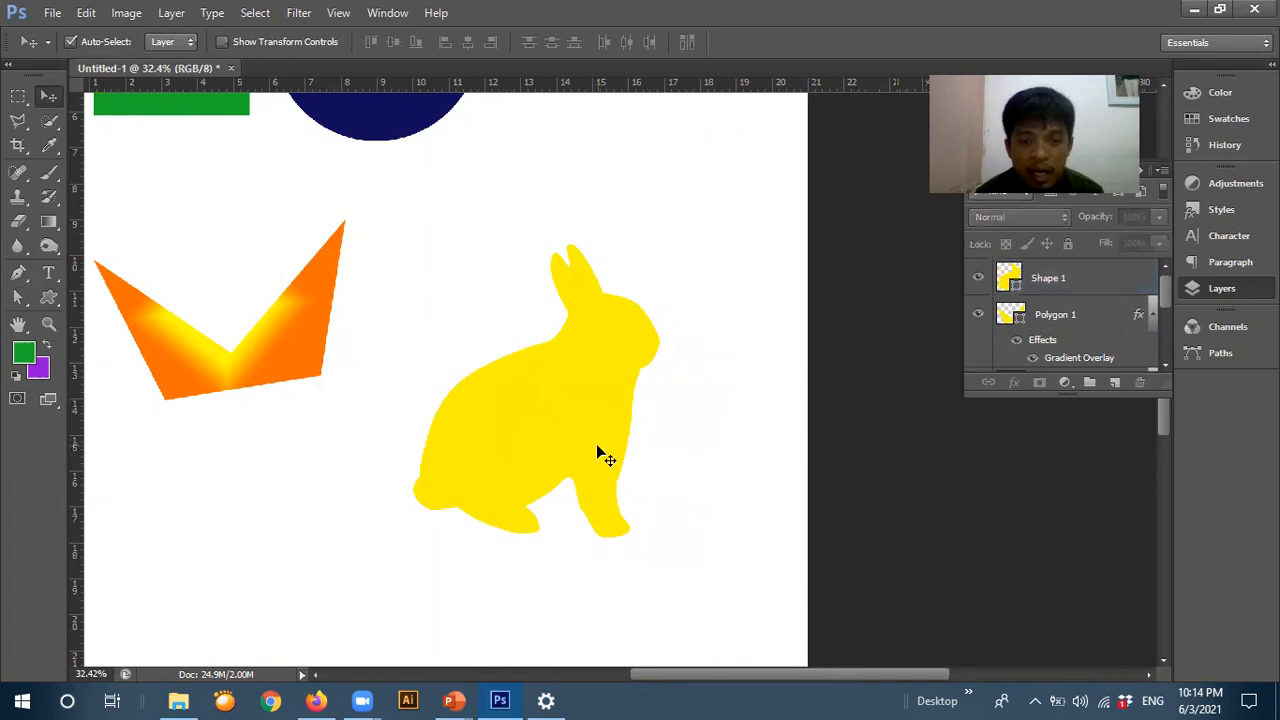
{"action": "left_click", "coordinate": [551, 437]}
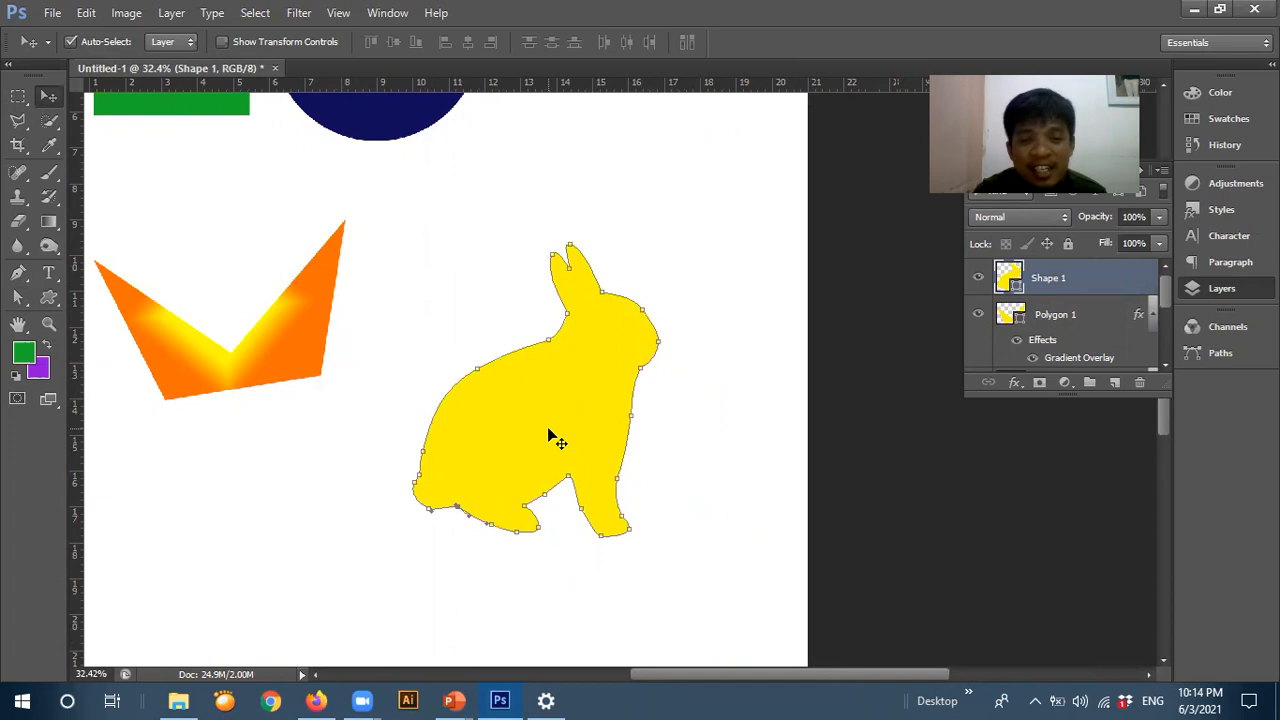
{"action": "left_click", "coordinate": [444, 271]}
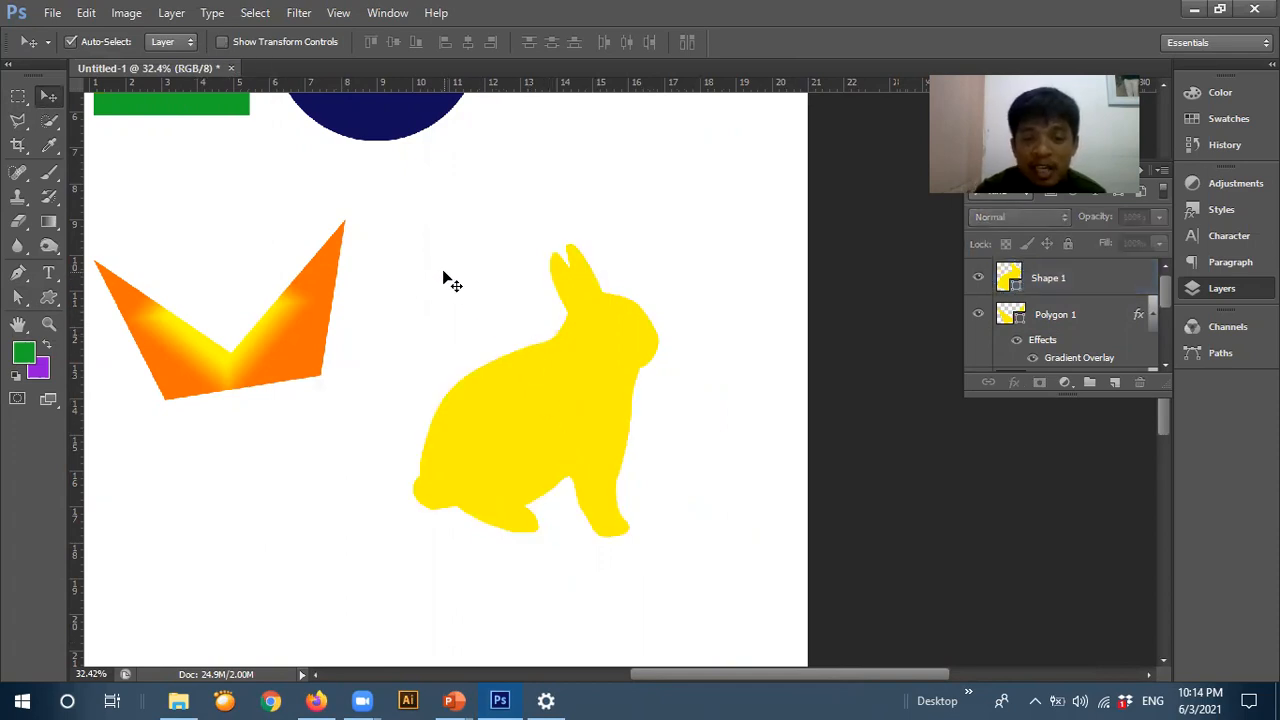
{"action": "left_click", "coordinate": [593, 407]}
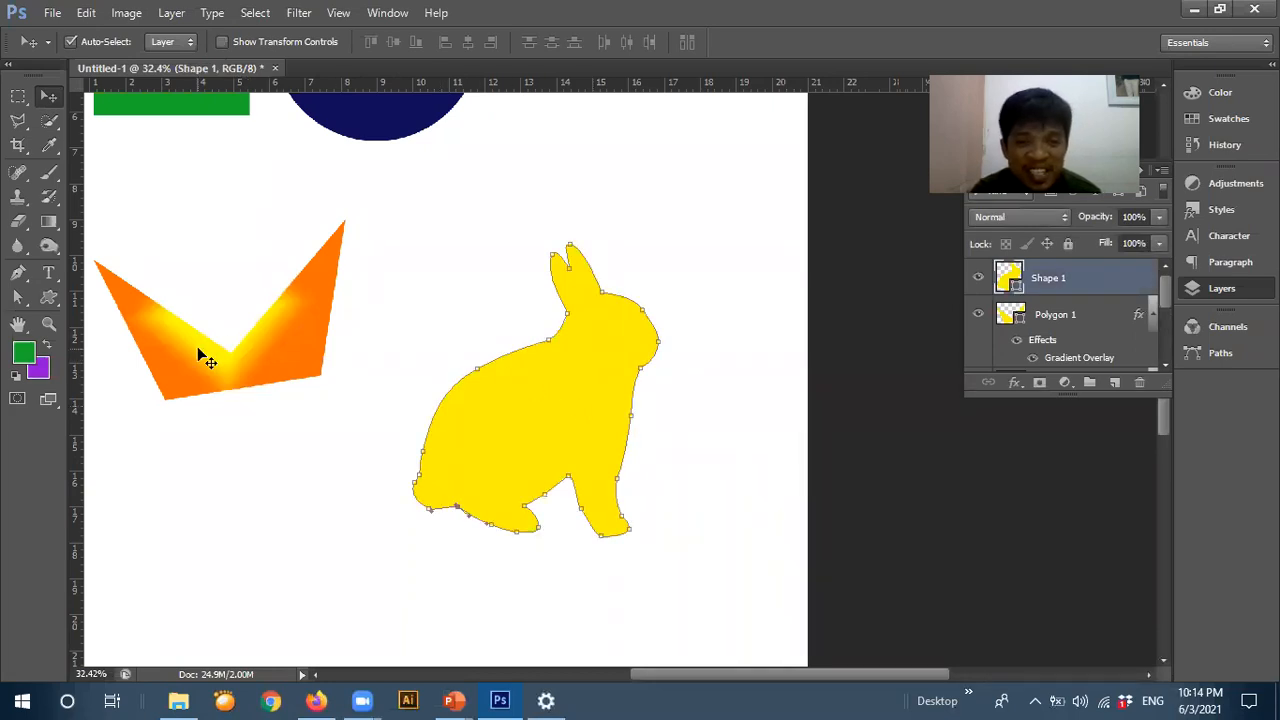
{"action": "left_click", "coordinate": [506, 225]}
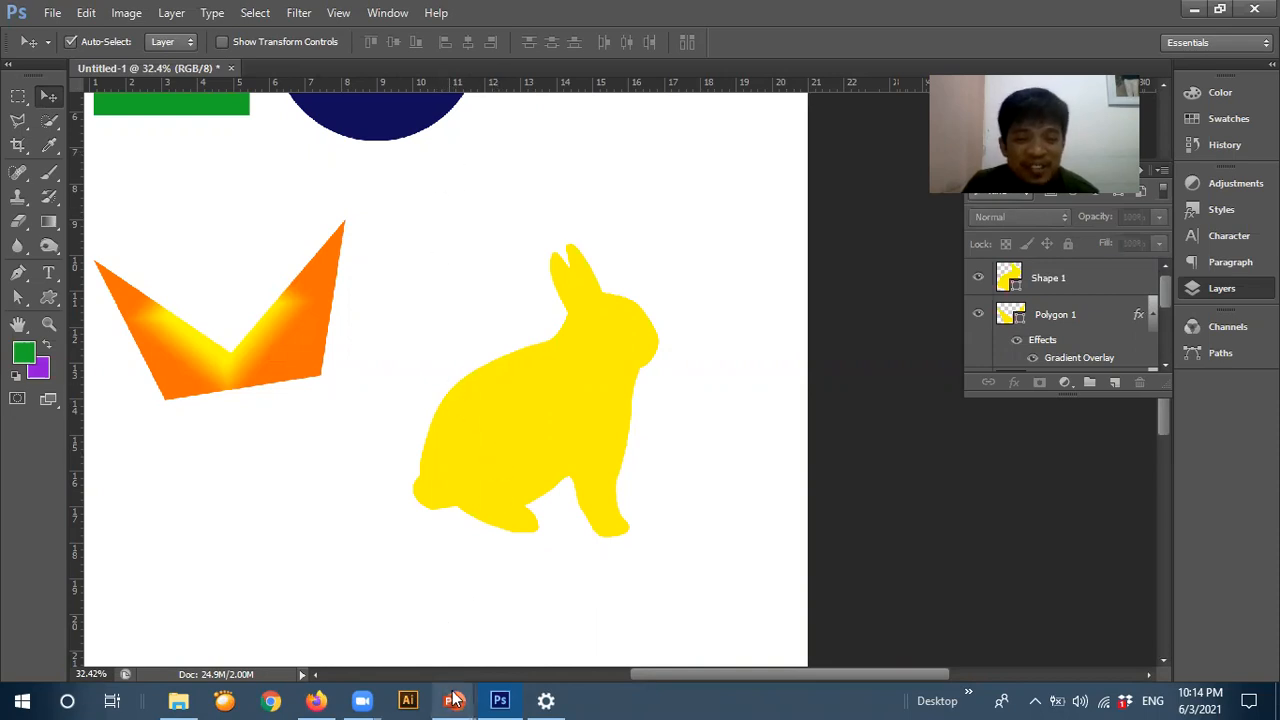
- Switch to the PowerPoint slide show and advance to the Practice 3 slide about opening the image
{"action": "mouse_move", "coordinate": [454, 700]}
{"action": "left_click", "coordinate": [542, 632]}
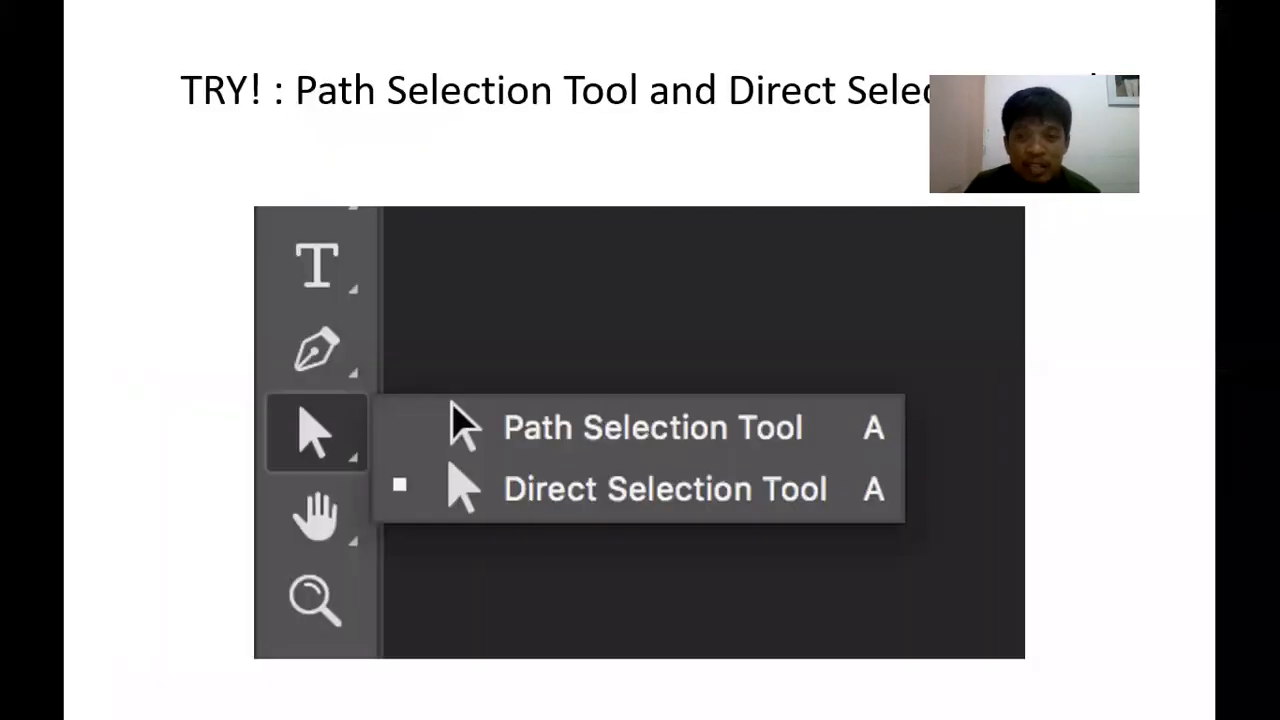
{"action": "key", "text": "Right"}
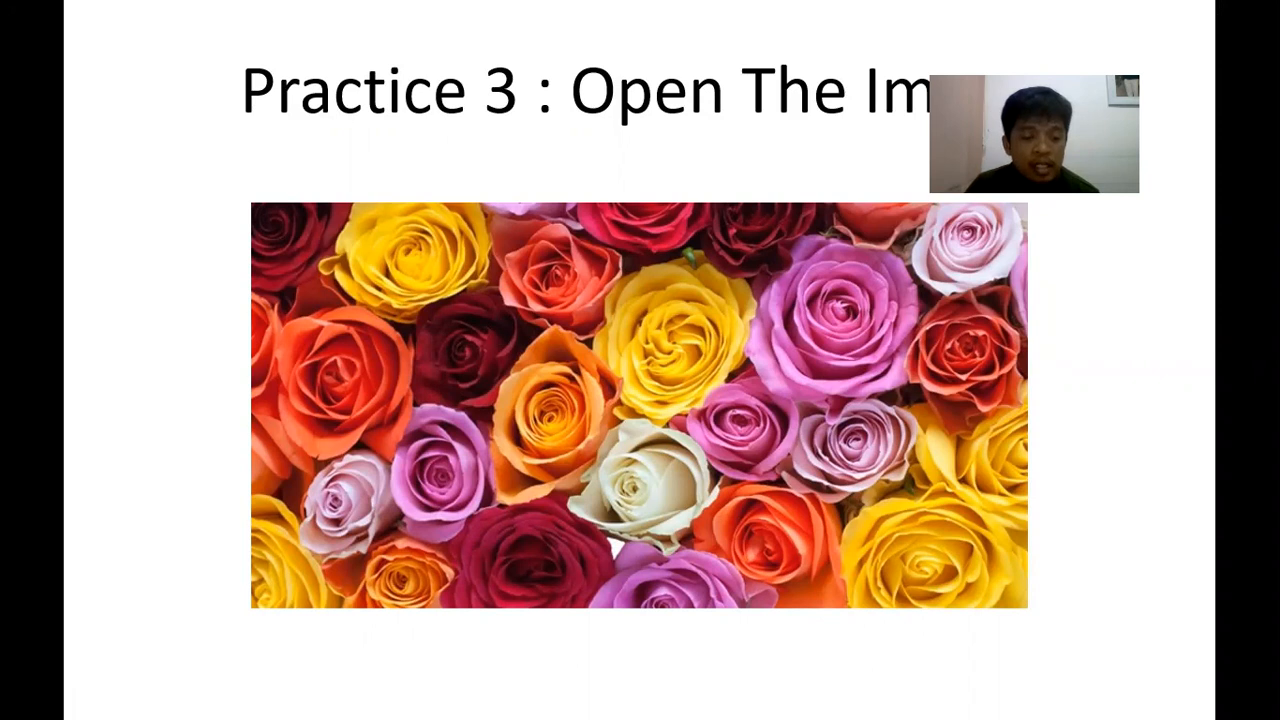
{"action": "key", "text": "super"}
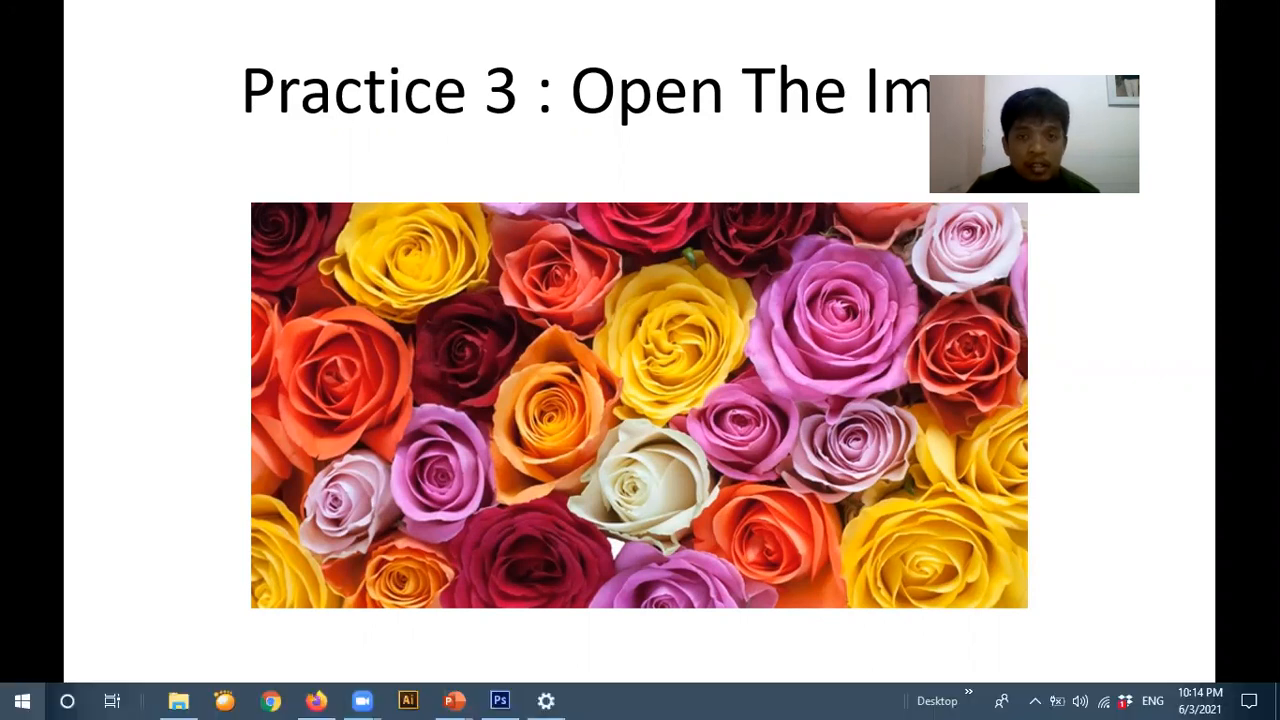
{"action": "left_click", "coordinate": [799, 336]}
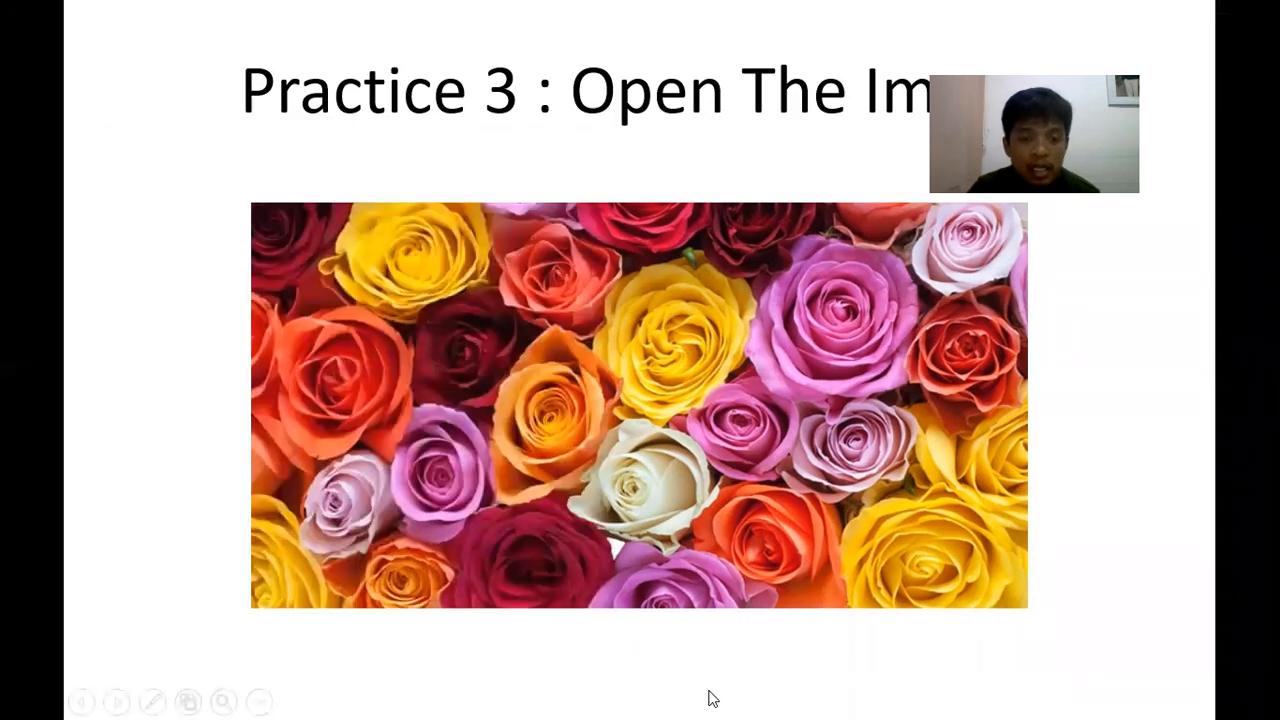
- Return to Photoshop and create a new document with the International Paper preset at A4 size, with centimeters as the width unit
{"action": "key", "text": "super"}
{"action": "left_click", "coordinate": [498, 700]}
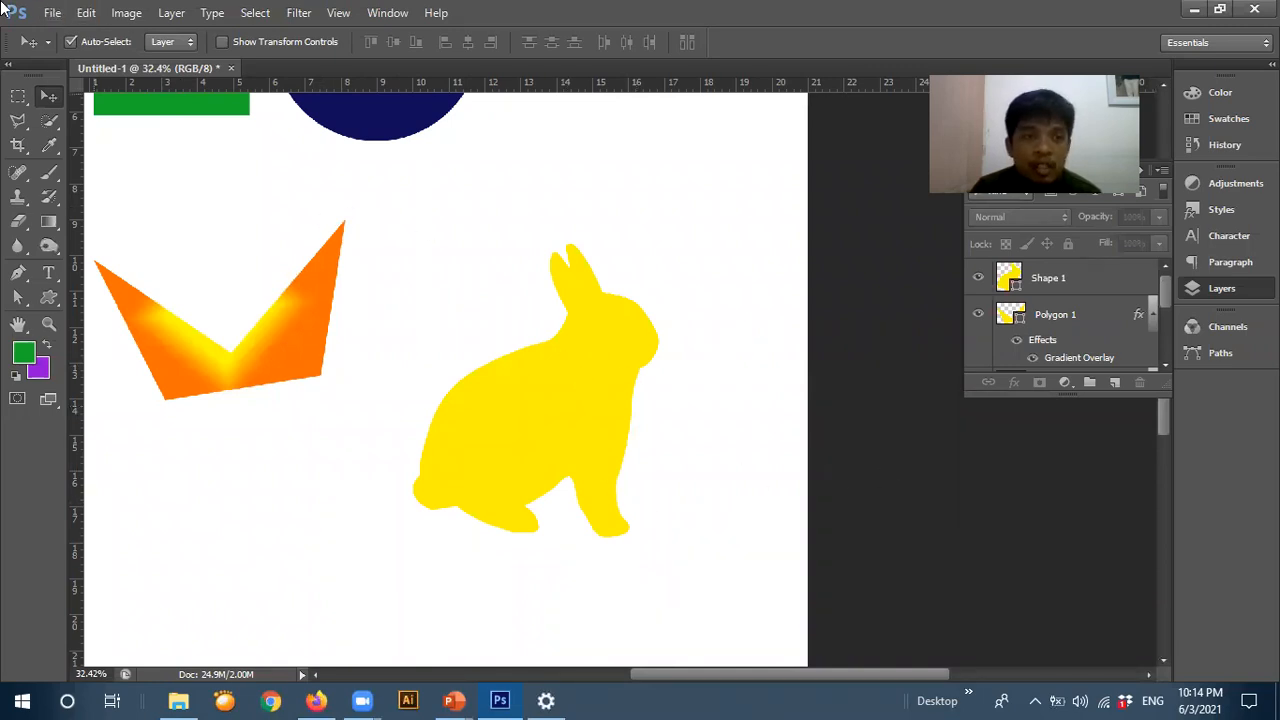
{"action": "left_click", "coordinate": [52, 12]}
{"action": "mouse_move", "coordinate": [86, 13]}
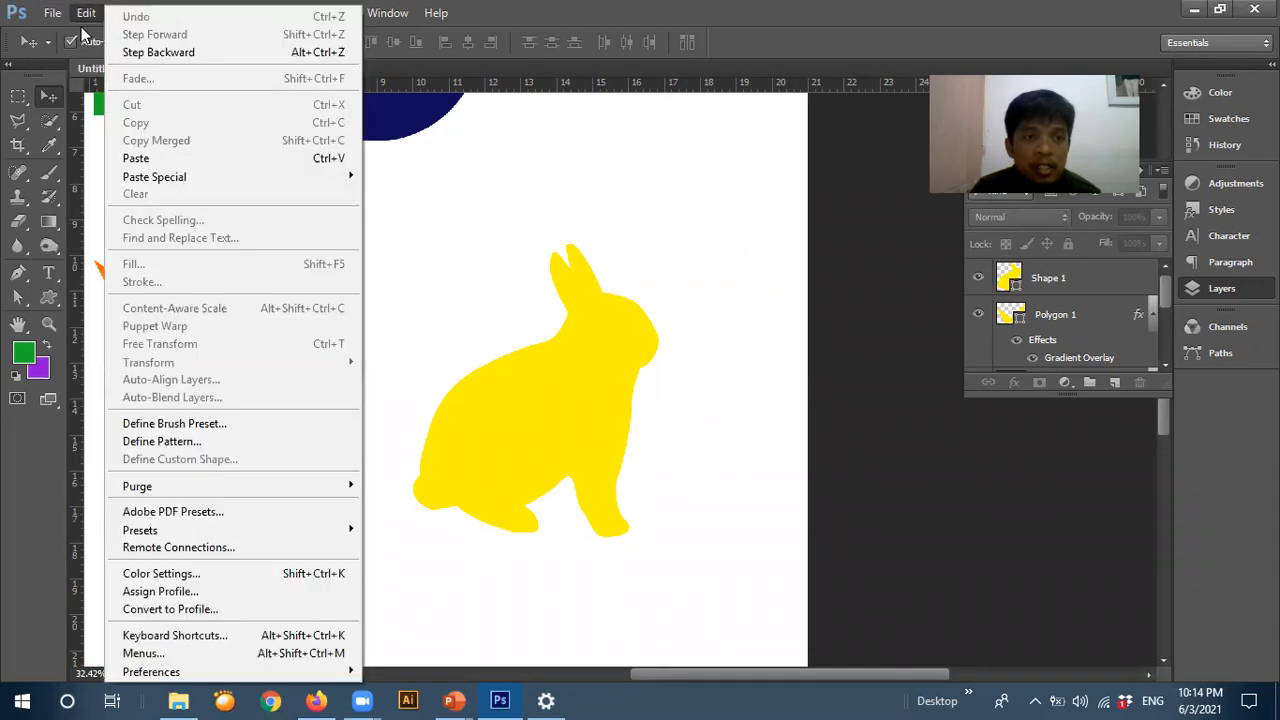
{"action": "left_click", "coordinate": [55, 31]}
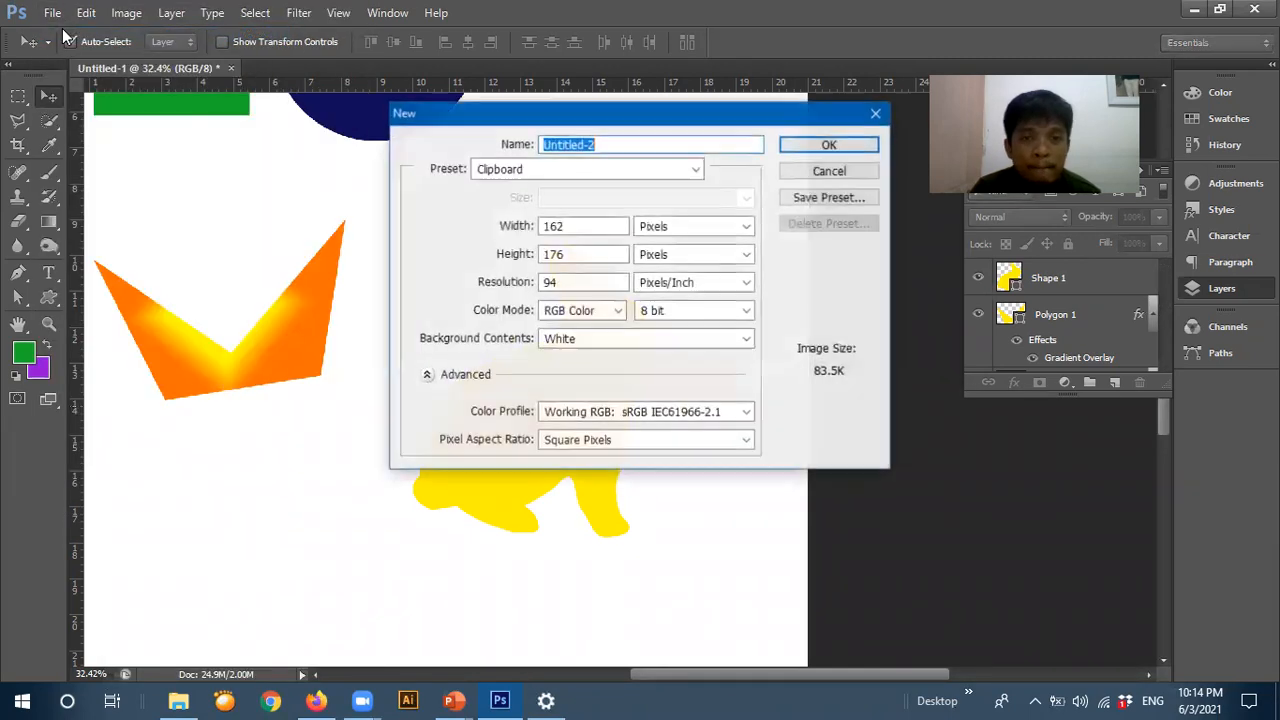
{"action": "left_click", "coordinate": [697, 167]}
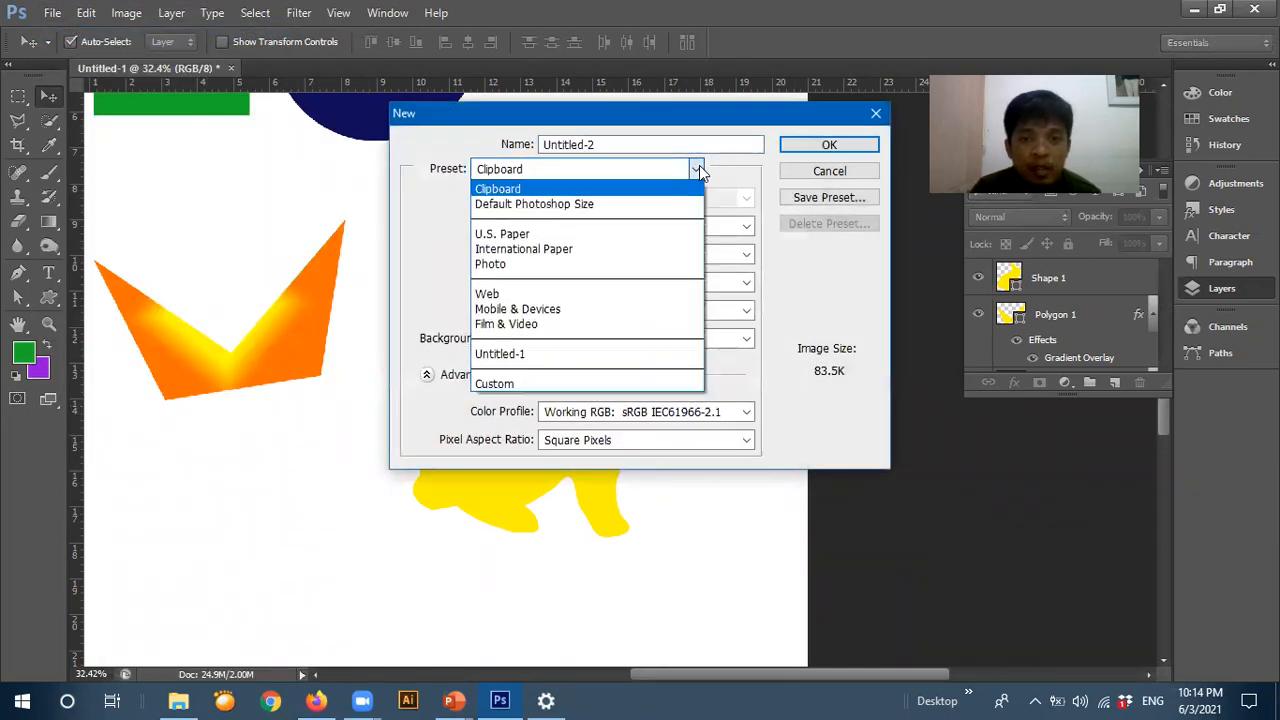
{"action": "left_click", "coordinate": [597, 250]}
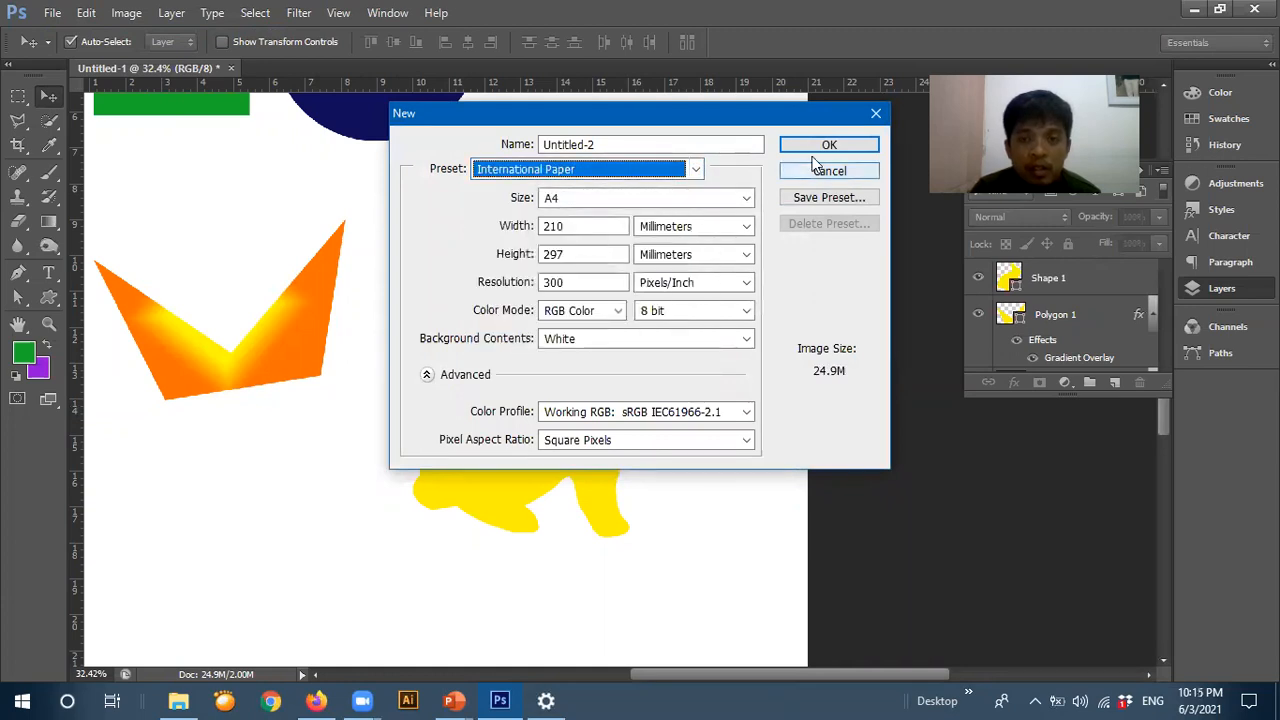
{"action": "left_click", "coordinate": [735, 227]}
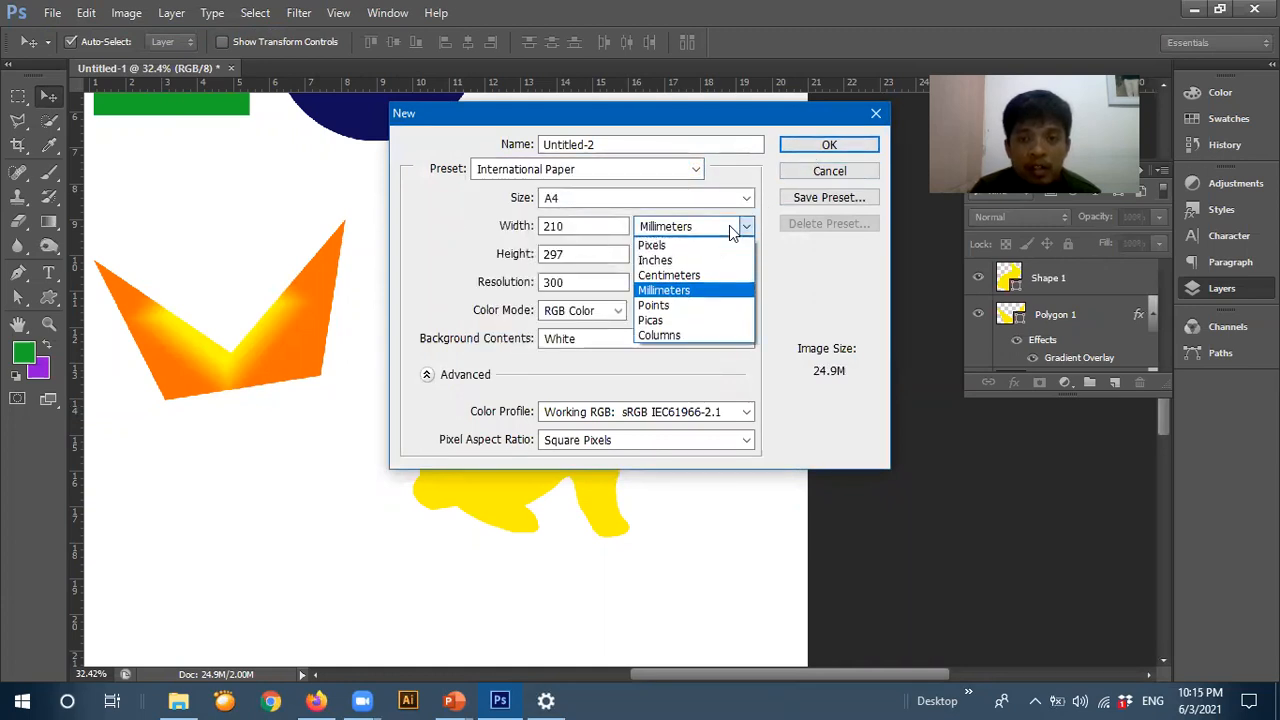
{"action": "left_click", "coordinate": [668, 275]}
{"action": "left_click", "coordinate": [822, 148]}
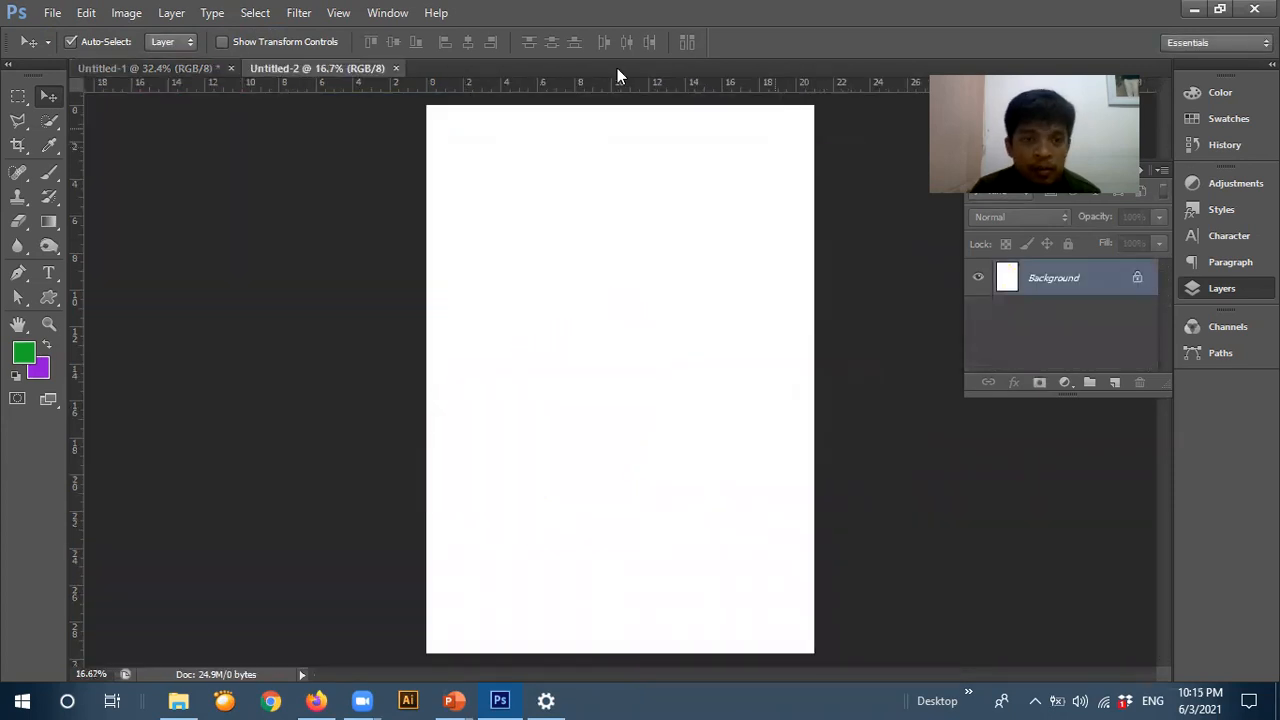
- Rotate the new document's canvas 90° clockwise to landscape orientation
{"action": "left_click", "coordinate": [127, 13]}
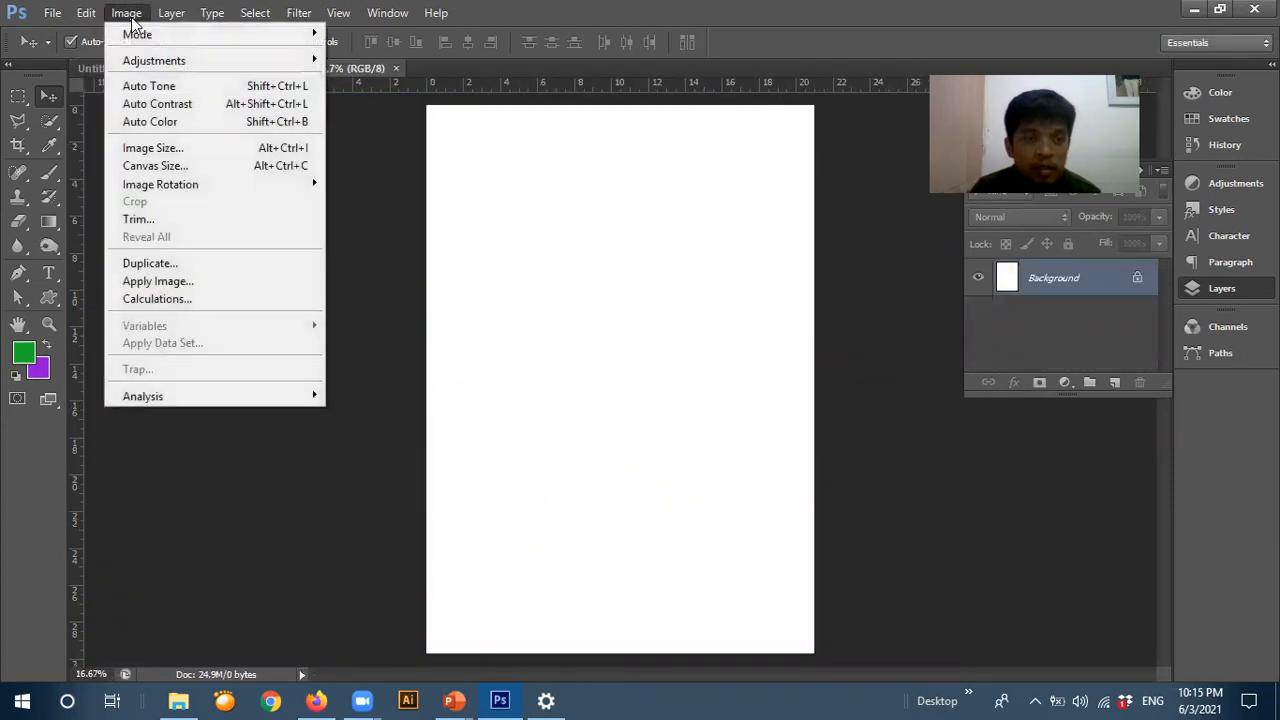
{"action": "mouse_move", "coordinate": [249, 197]}
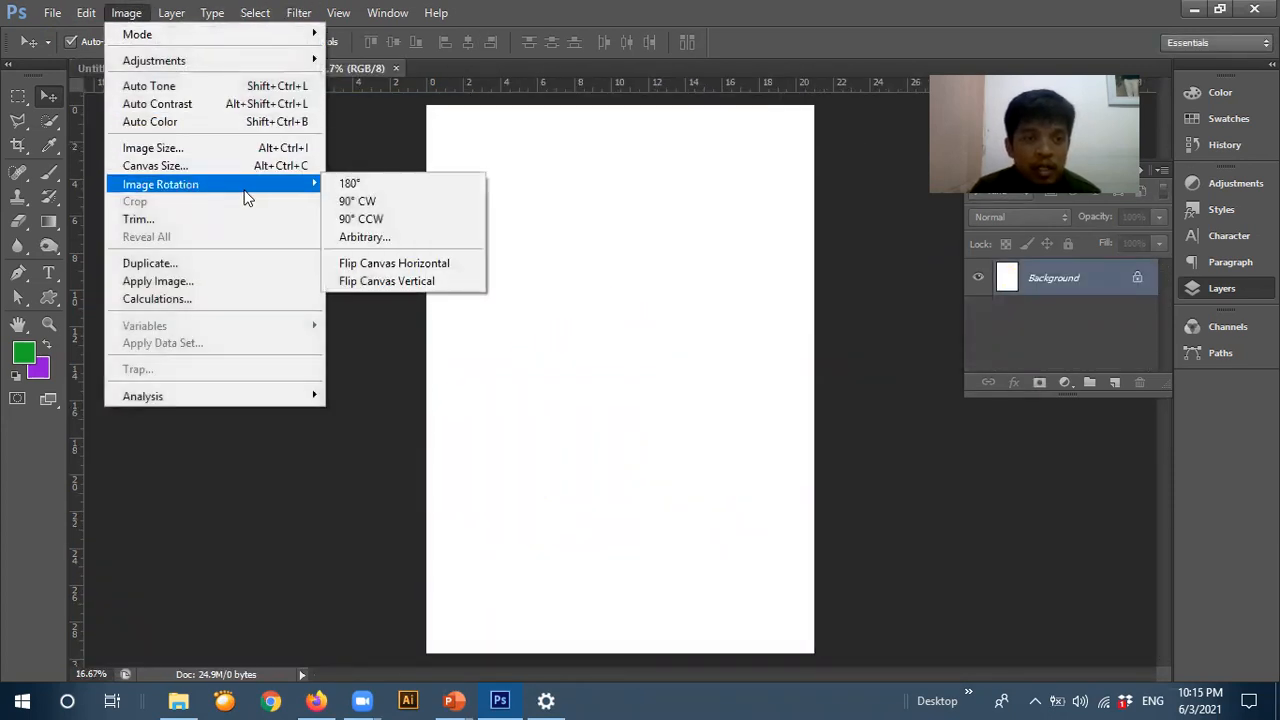
{"action": "left_click", "coordinate": [415, 201]}
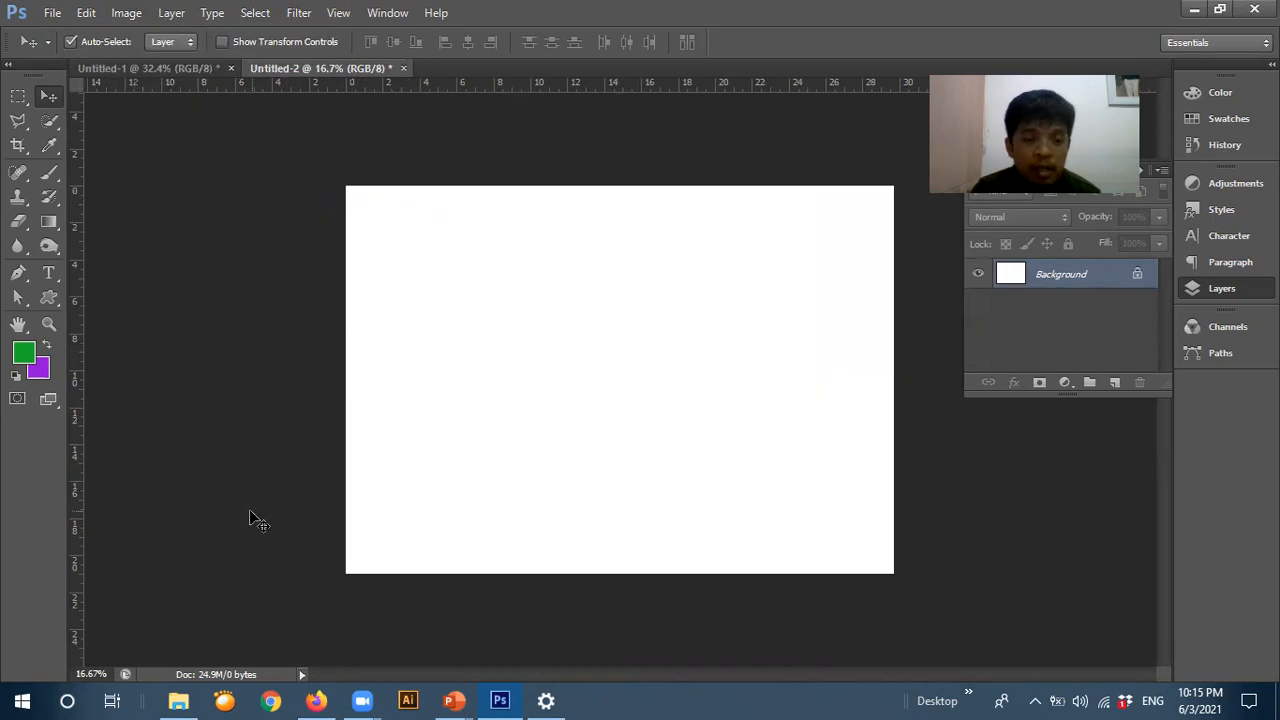
- Place the Flowers image from the File Explorer folder into the blank landscape document
{"action": "mouse_move", "coordinate": [178, 700]}
{"action": "left_click", "coordinate": [172, 628]}
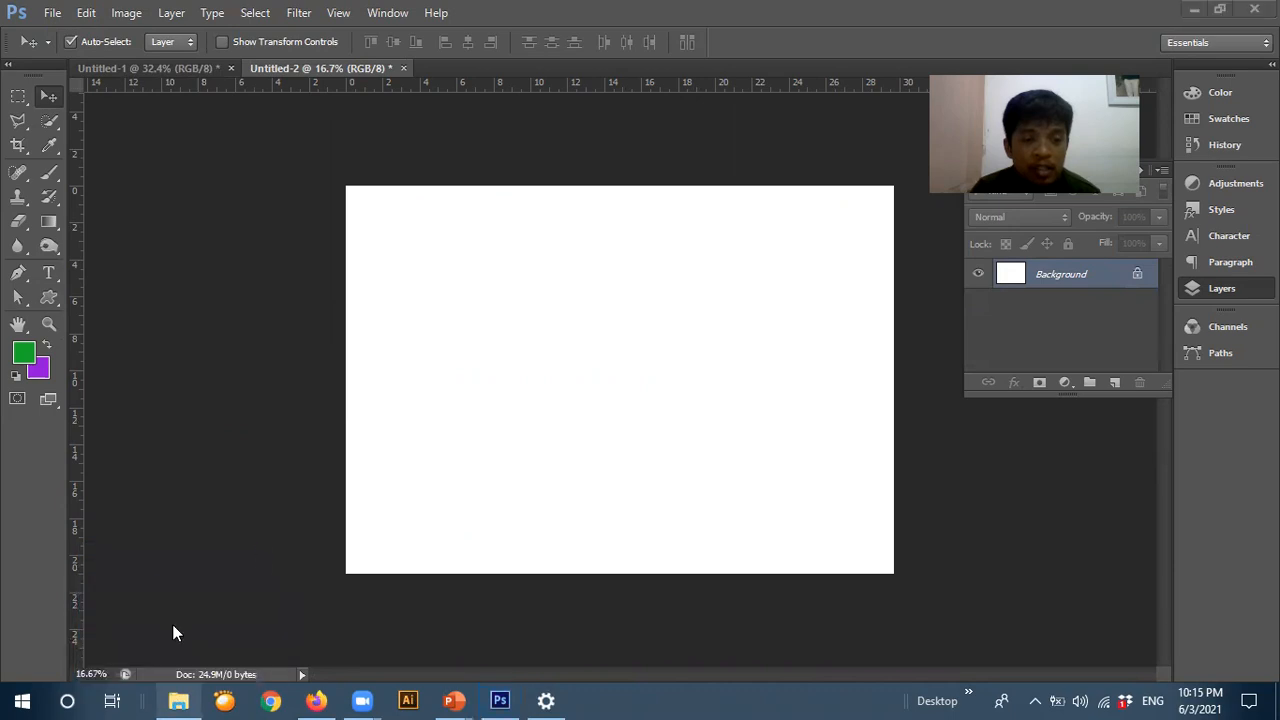
{"action": "left_click_drag", "start_coordinate": [270, 267], "coordinate": [572, 437]}
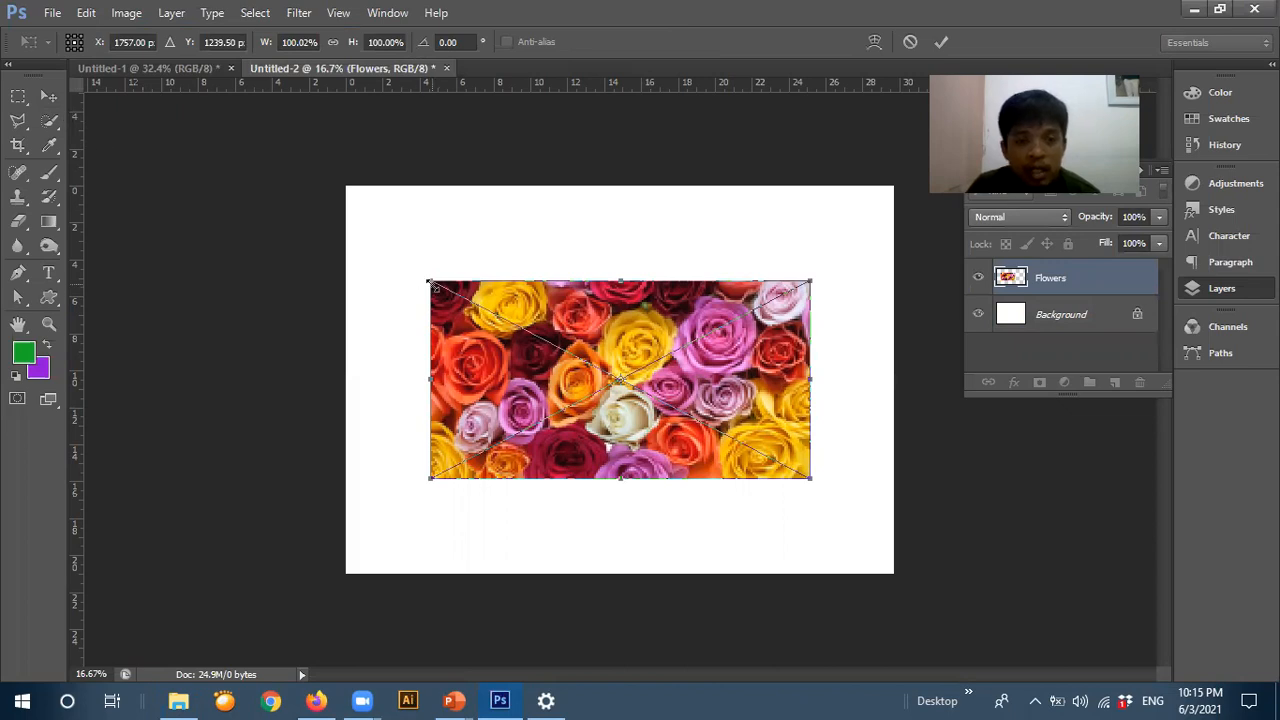
- Scale the placed Flowers image to about 144.7% so it spans the page width, shift it slightly down, and commit the placement
{"action": "left_click_drag", "start_coordinate": [426, 280], "coordinate": [346, 236]}
{"action": "left_click_drag", "start_coordinate": [810, 480], "coordinate": [895, 523]}
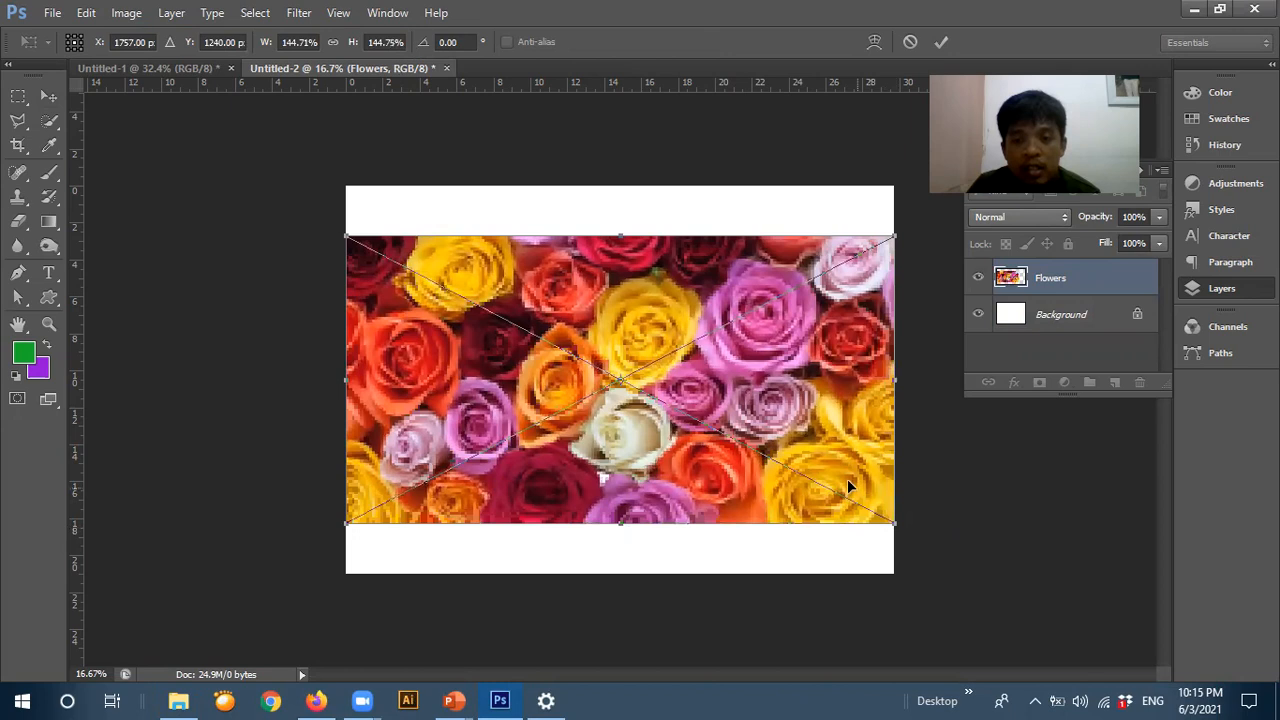
{"action": "mouse_move", "coordinate": [699, 467]}
{"action": "left_mouse_down"}
{"action": "mouse_move", "coordinate": [697, 424]}
{"action": "mouse_move", "coordinate": [704, 488]}
{"action": "left_mouse_up"}
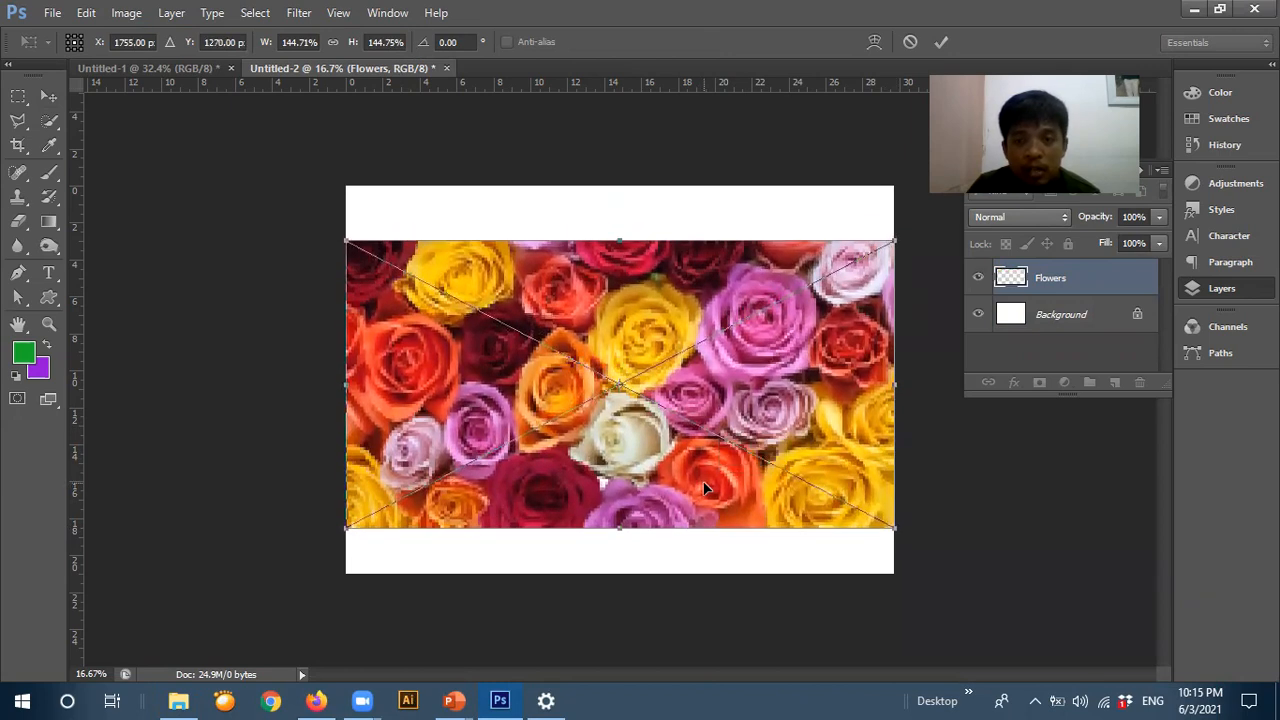
{"action": "key", "text": "Return"}
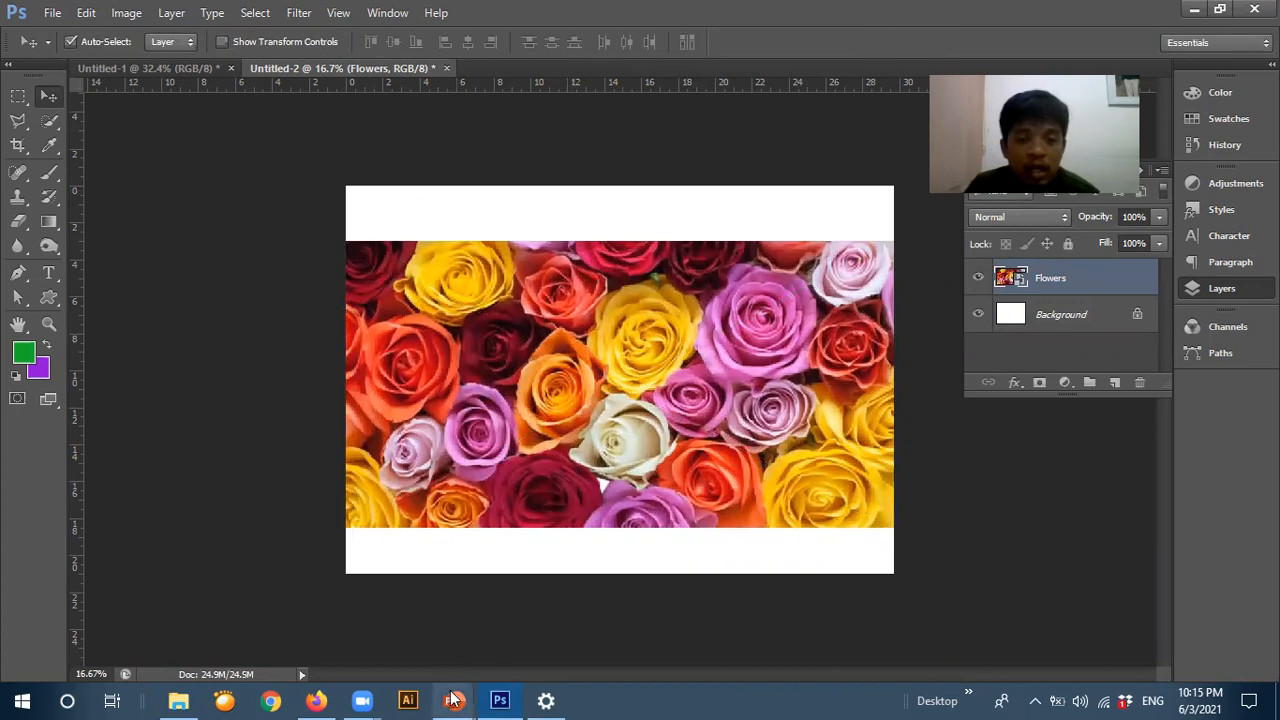
- Switch to the PowerPoint slide show, advance to the Practice 4 slide about using filters, and return to Photoshop
{"action": "mouse_move", "coordinate": [453, 700]}
{"action": "left_click", "coordinate": [512, 664]}
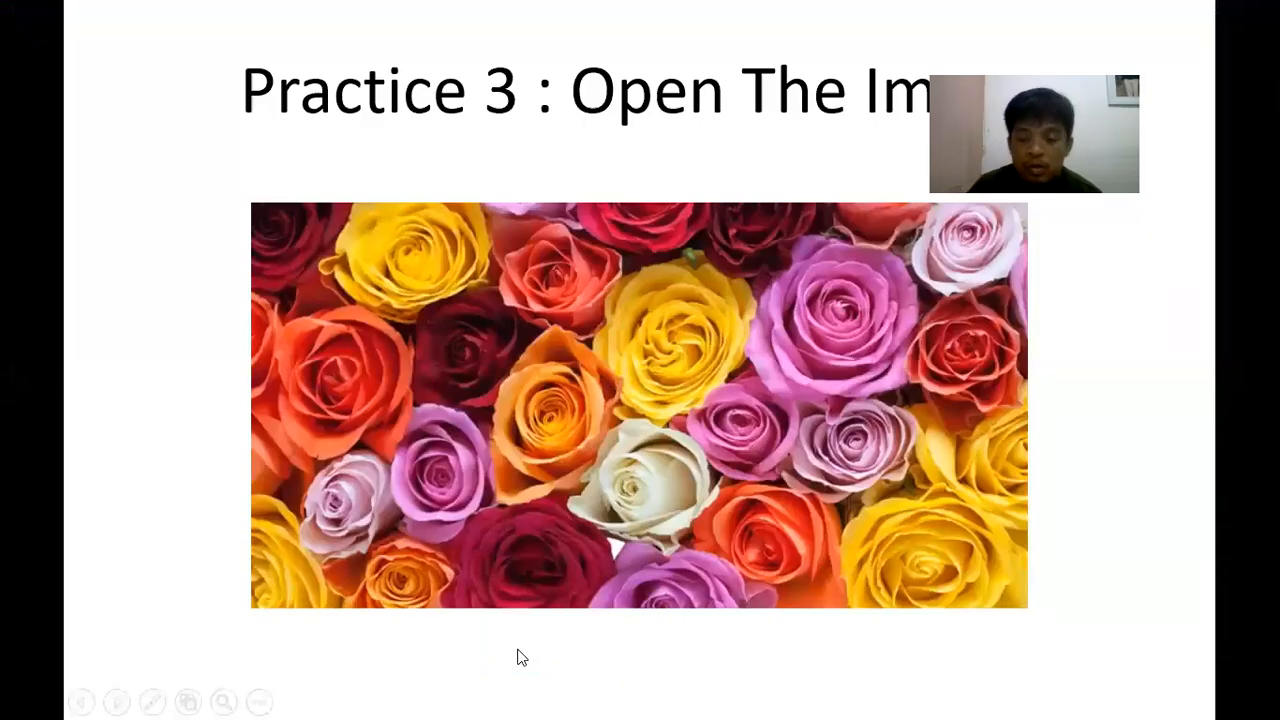
{"action": "left_click", "coordinate": [518, 657]}
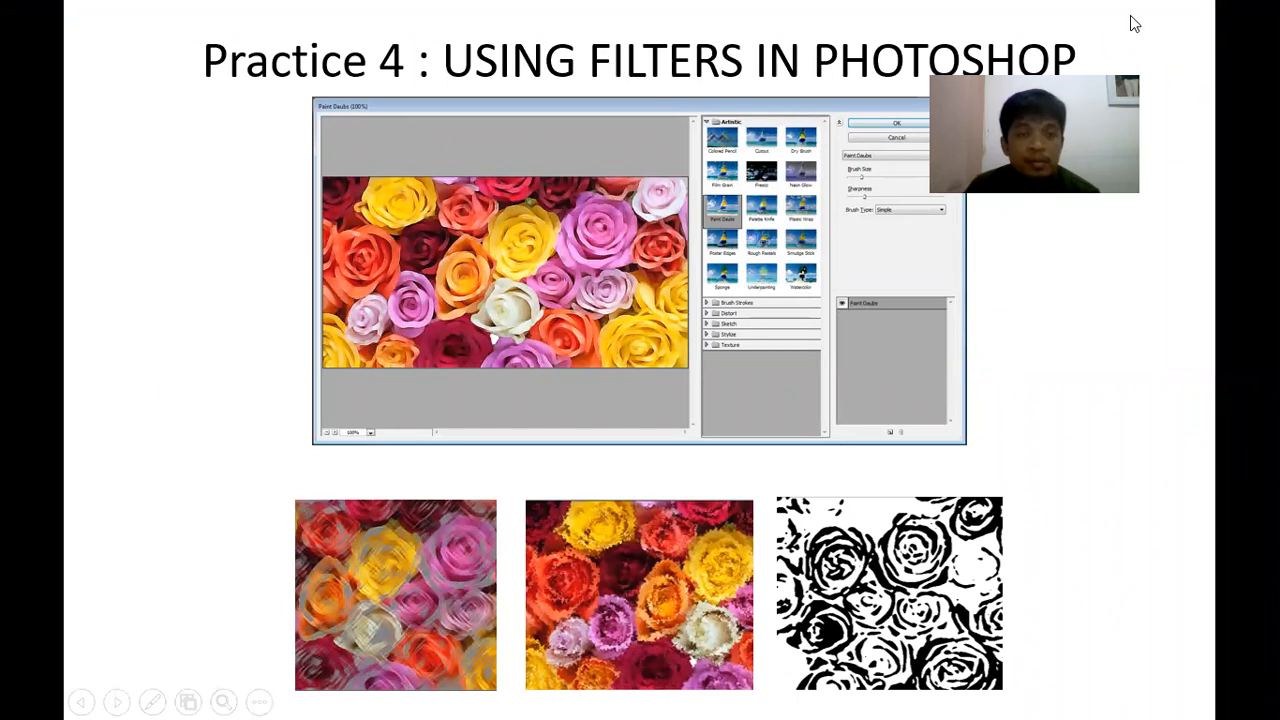
{"action": "key", "text": "super"}
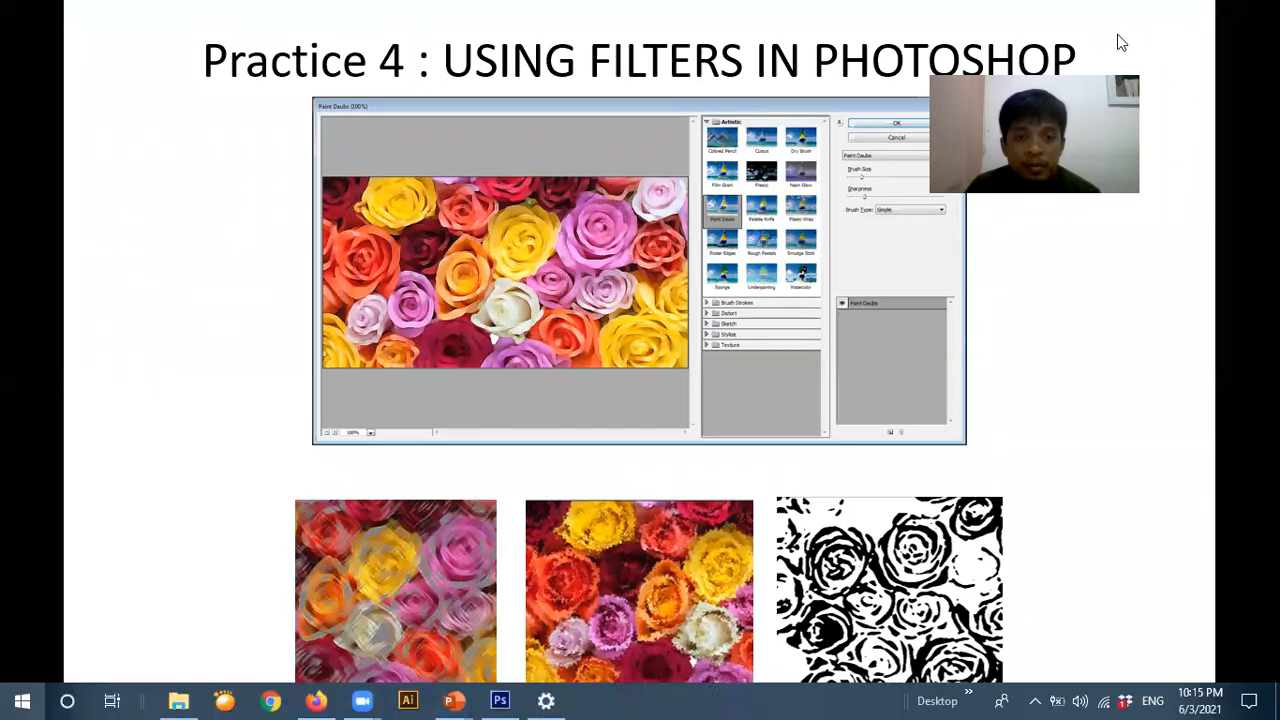
{"action": "left_click", "coordinate": [505, 700]}
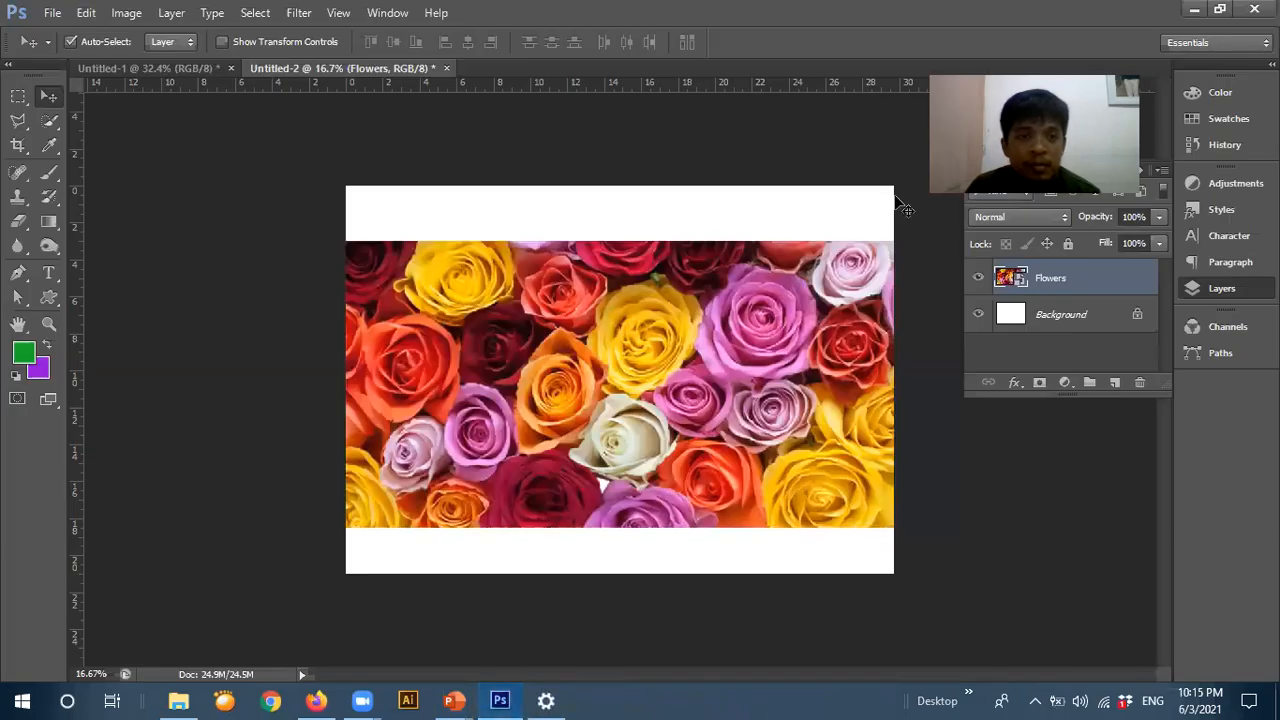
- Open the Artistic Colored Pencil filter for the Flowers layer and look at its preview
{"action": "left_click", "coordinate": [299, 13]}
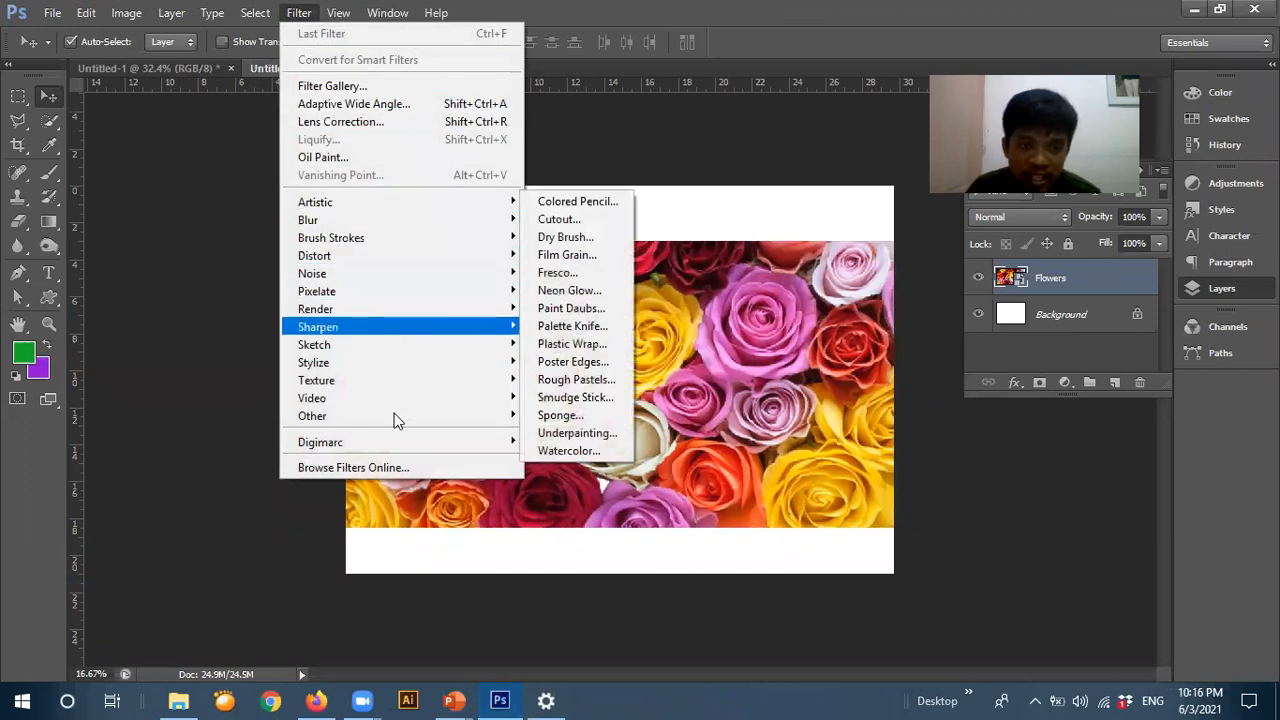
{"action": "mouse_move", "coordinate": [420, 200]}
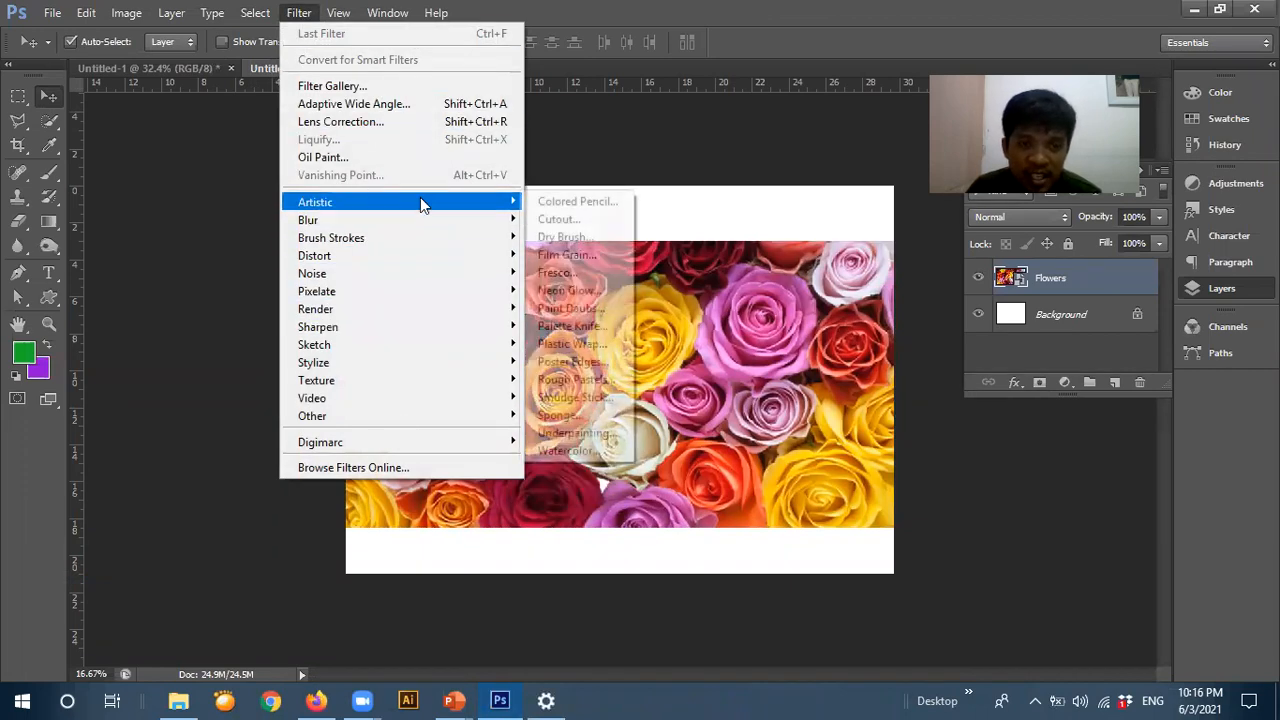
{"action": "left_click", "coordinate": [547, 203]}
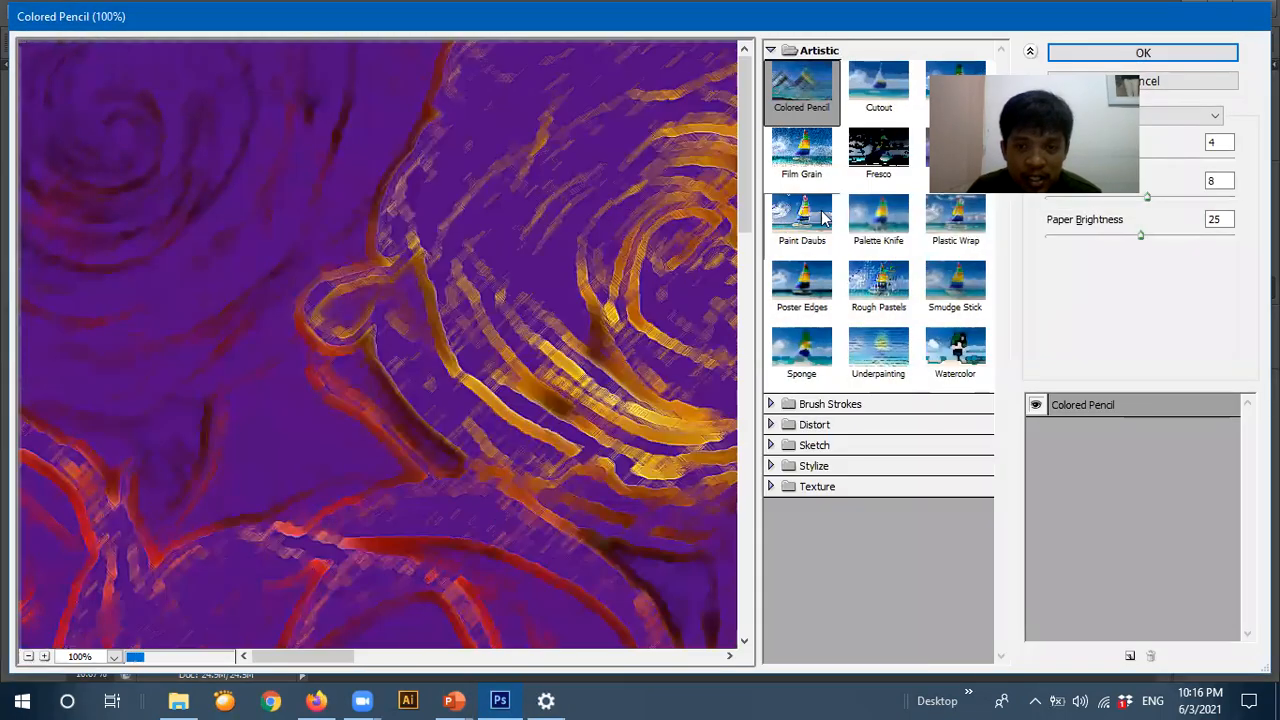
{"action": "scroll", "coordinate": [548, 282], "scroll_direction": "down", "scroll_amount": 1}
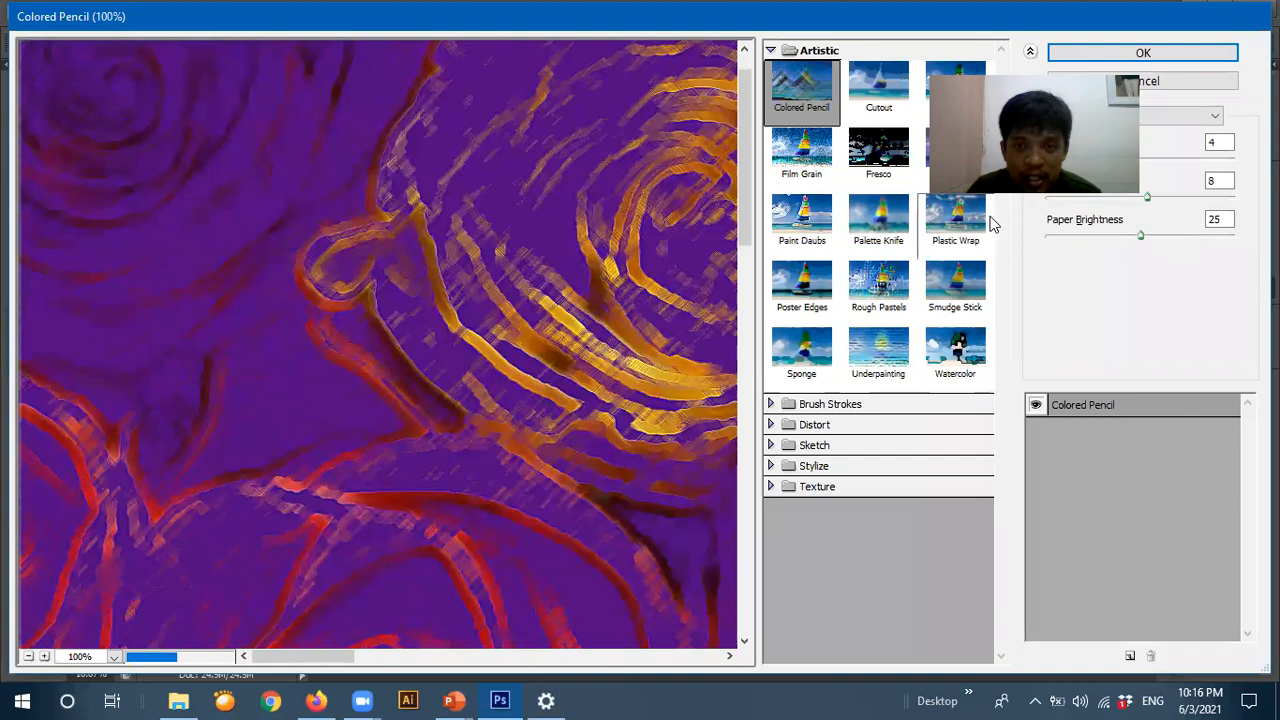
- Compare the Paint Daubs, Poster Edges and Sponge filters on the roses, and settle on Paint Daubs
{"action": "left_click", "coordinate": [801, 220]}
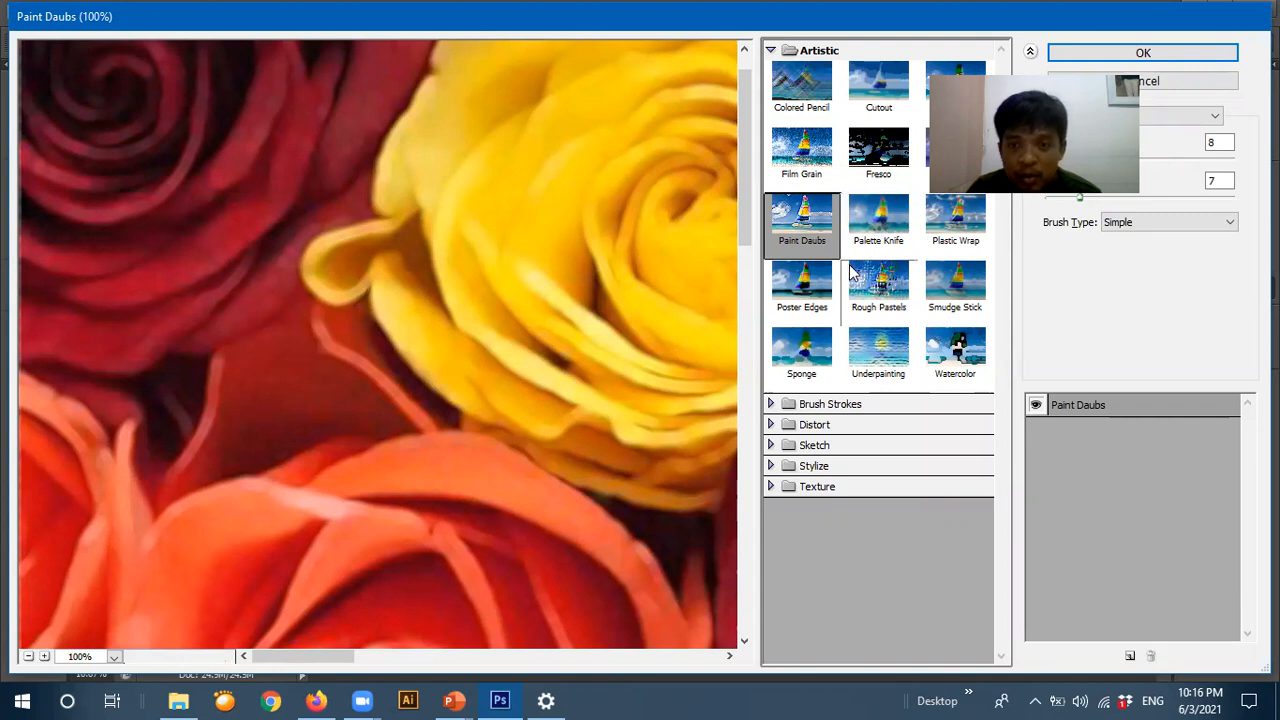
{"action": "left_click", "coordinate": [812, 285]}
{"action": "left_click", "coordinate": [812, 230]}
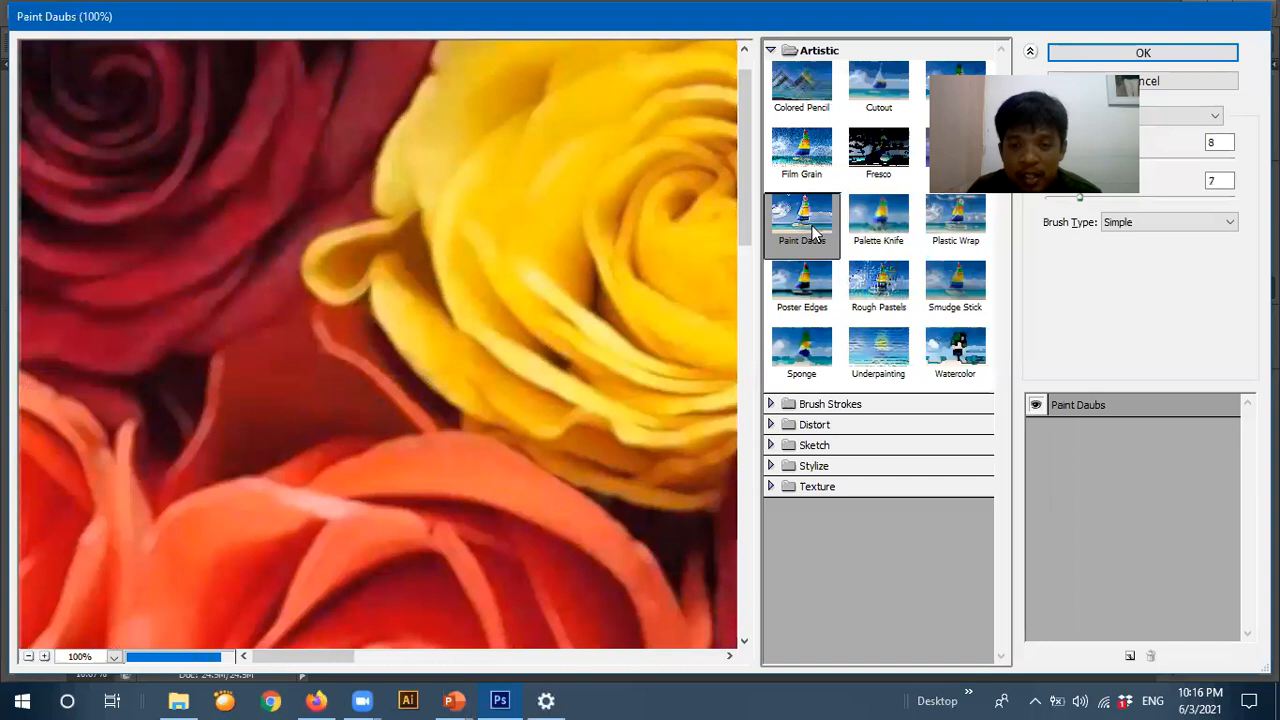
{"action": "left_click", "coordinate": [814, 347]}
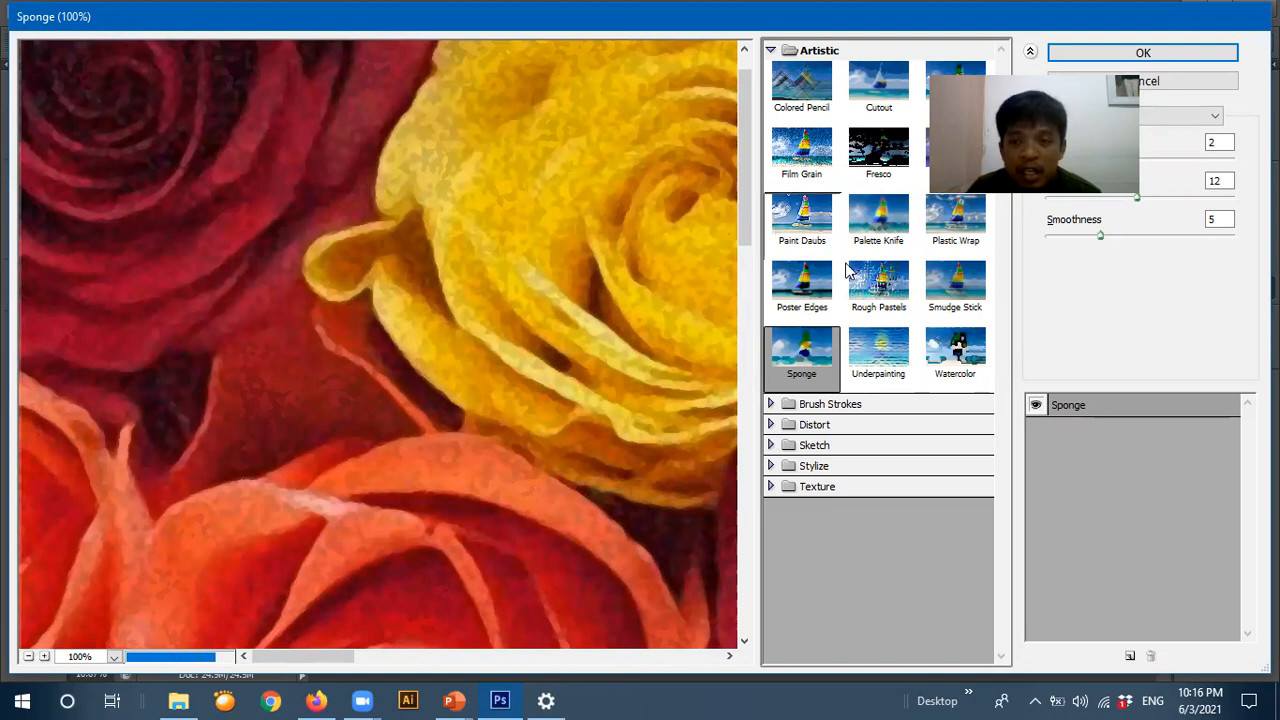
{"action": "left_click", "coordinate": [800, 220]}
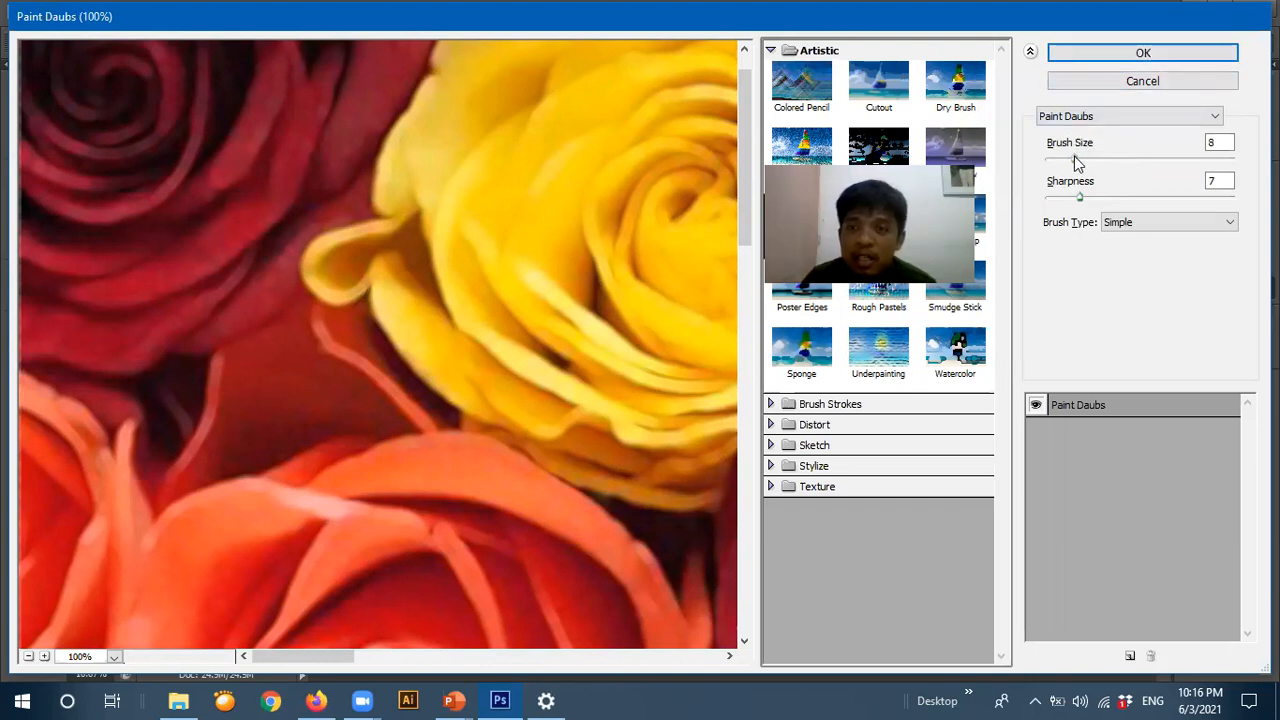
- Try larger brush sizes for the Paint Daubs filter and settle on a brush size of 13
{"action": "left_click_drag", "start_coordinate": [1075, 158], "coordinate": [1098, 160]}
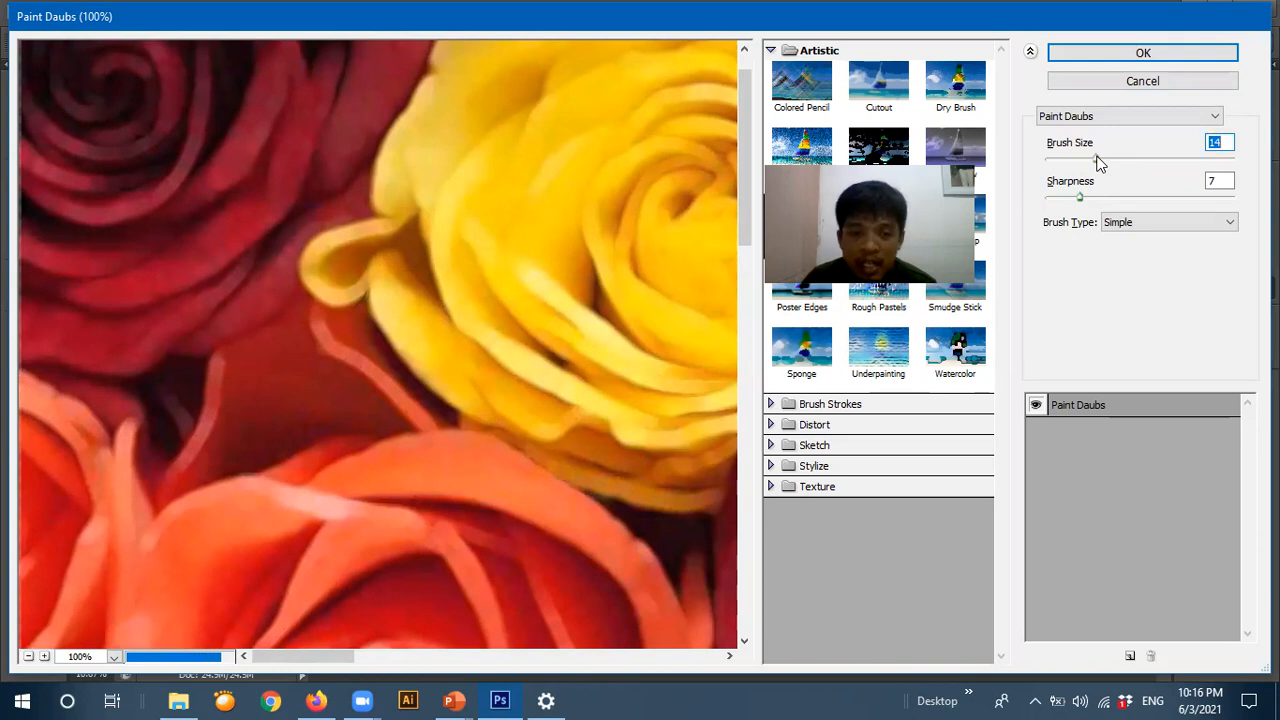
{"action": "left_click_drag", "start_coordinate": [1098, 160], "coordinate": [1118, 162]}
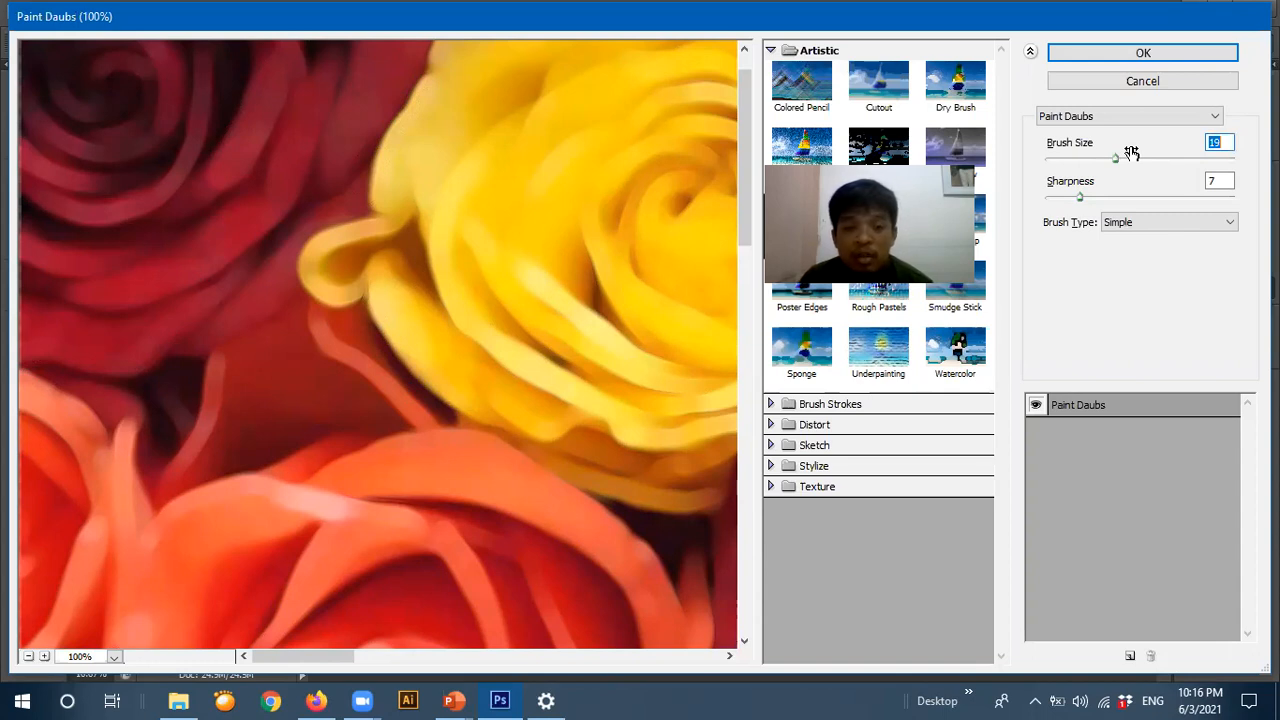
{"action": "left_click_drag", "start_coordinate": [1131, 152], "coordinate": [1096, 165]}
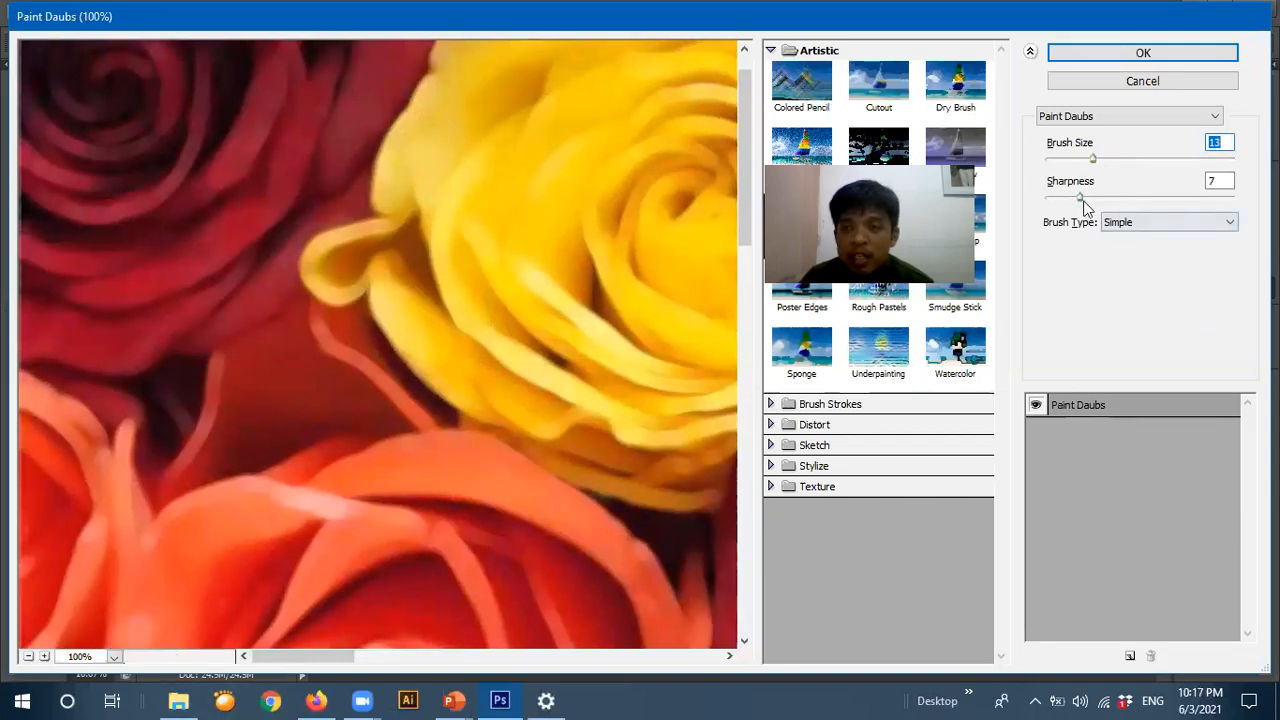
- Set the Paint Daubs sharpness to 9 and apply the filter to the Flowers layer
{"action": "left_click_drag", "start_coordinate": [1076, 199], "coordinate": [1074, 200]}
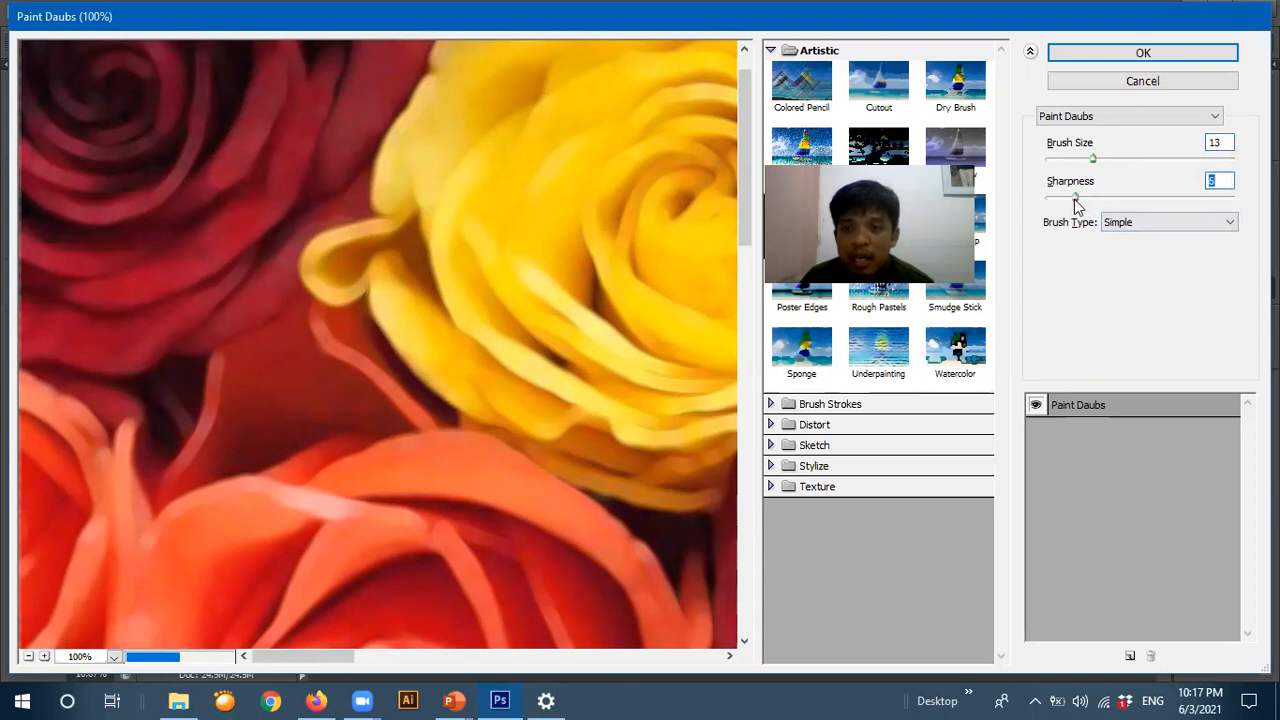
{"action": "left_click", "coordinate": [1097, 198]}
{"action": "mouse_move", "coordinate": [1097, 200]}
{"action": "left_mouse_down"}
{"action": "mouse_move", "coordinate": [1109, 203]}
{"action": "mouse_move", "coordinate": [1088, 203]}
{"action": "left_mouse_up"}
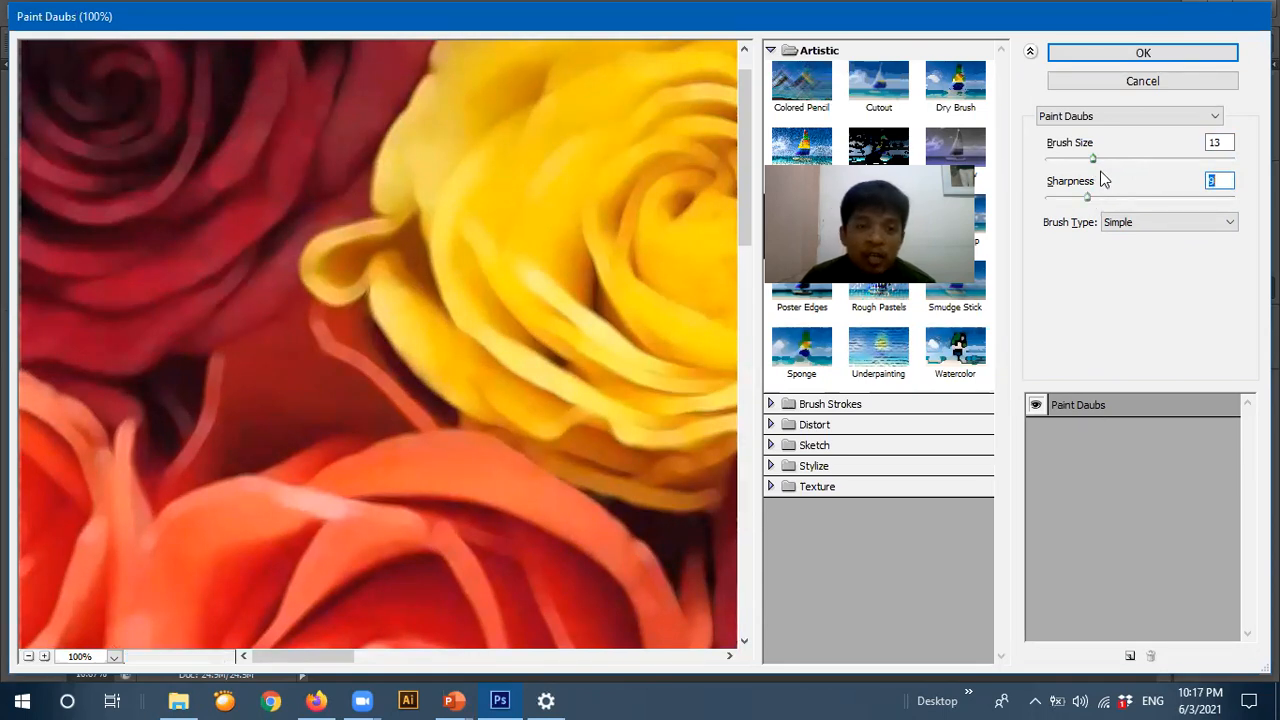
{"action": "left_click", "coordinate": [1175, 56]}
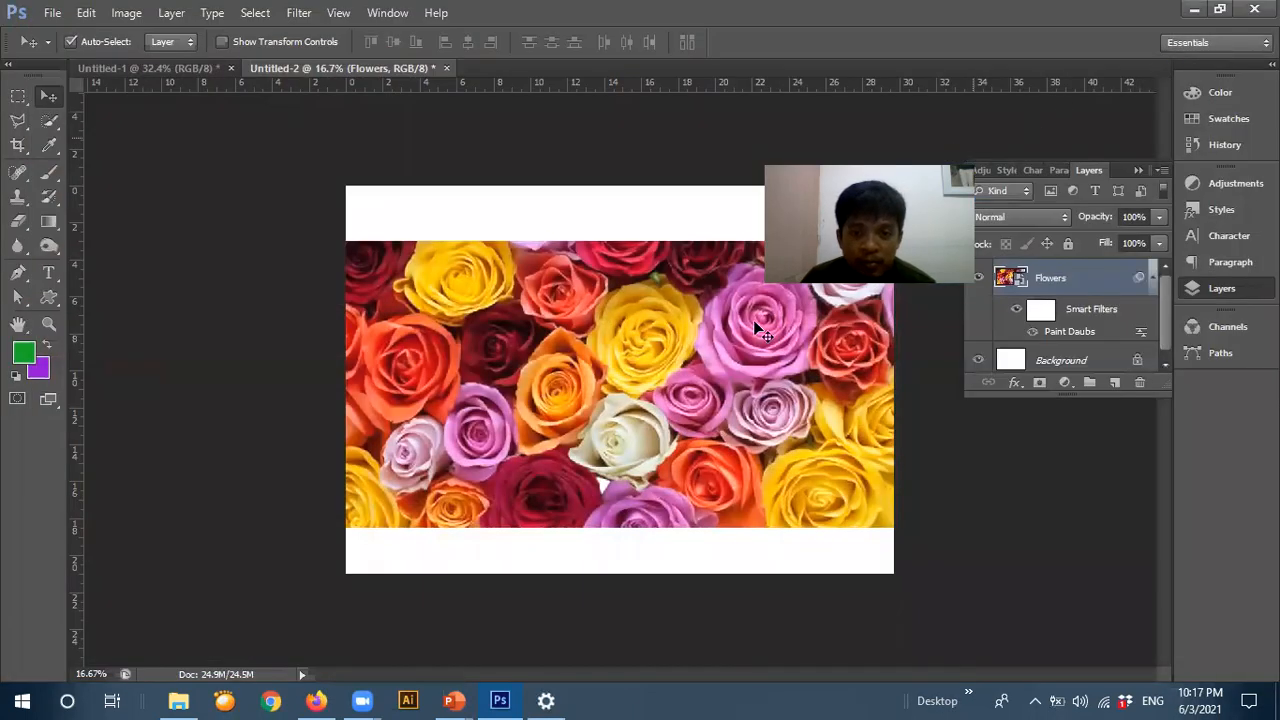
- Examine the Paint Daubs effect on the roses both at close range and in the full-page view
{"action": "scroll", "coordinate": [757, 330], "scroll_direction": "up", "scroll_amount": 5}
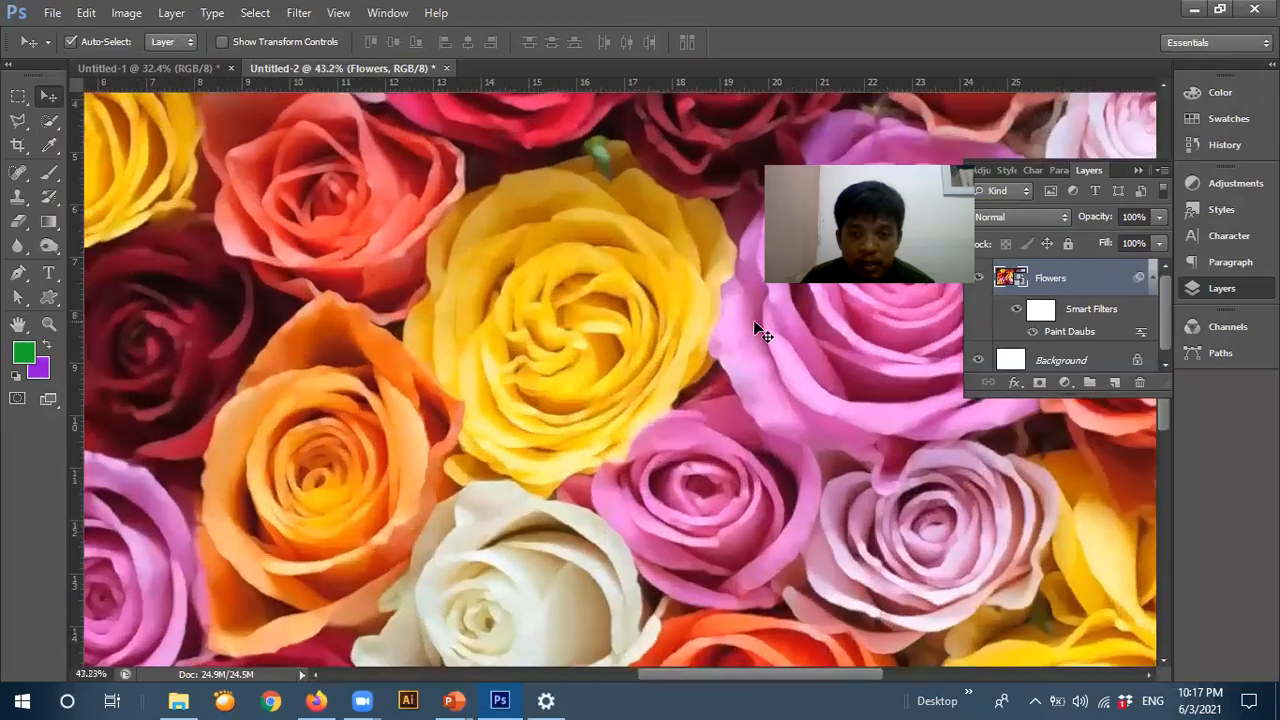
{"action": "scroll", "coordinate": [757, 328], "scroll_direction": "down", "scroll_amount": 5}
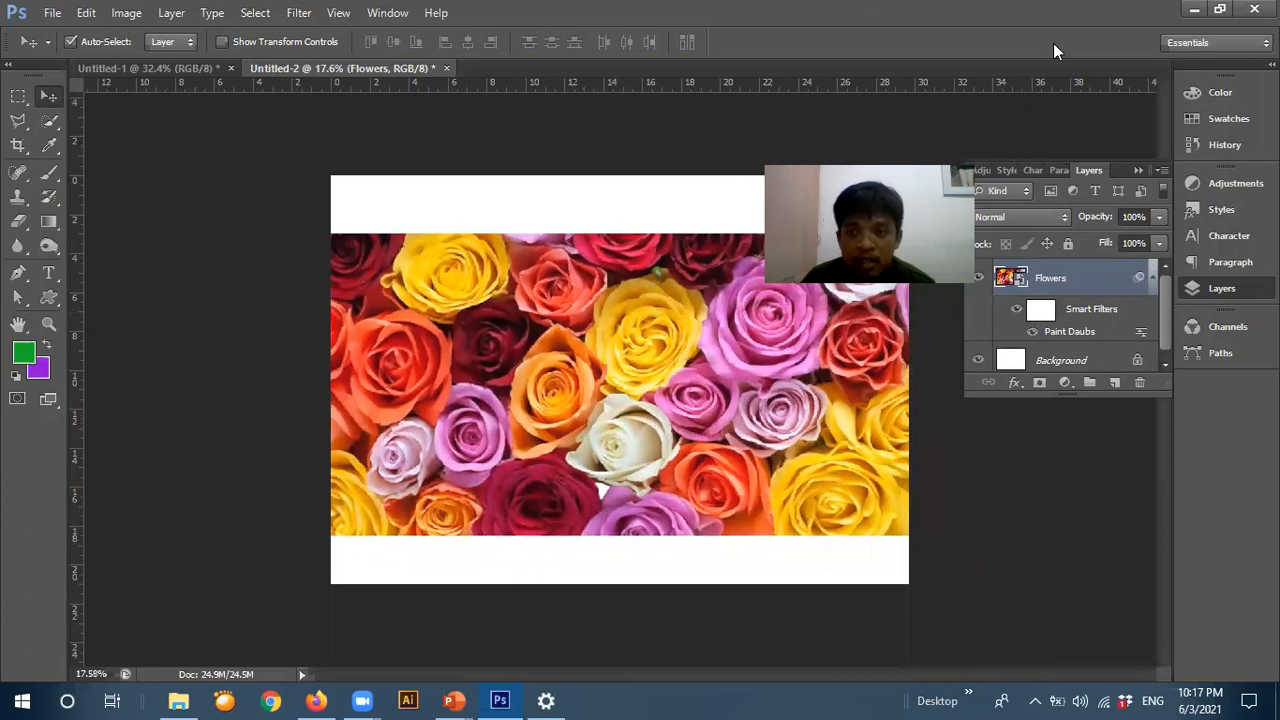
{"action": "scroll", "coordinate": [548, 325], "scroll_direction": "down", "scroll_amount": 1}
{"action": "scroll", "coordinate": [548, 325], "scroll_direction": "up", "scroll_amount": 1}
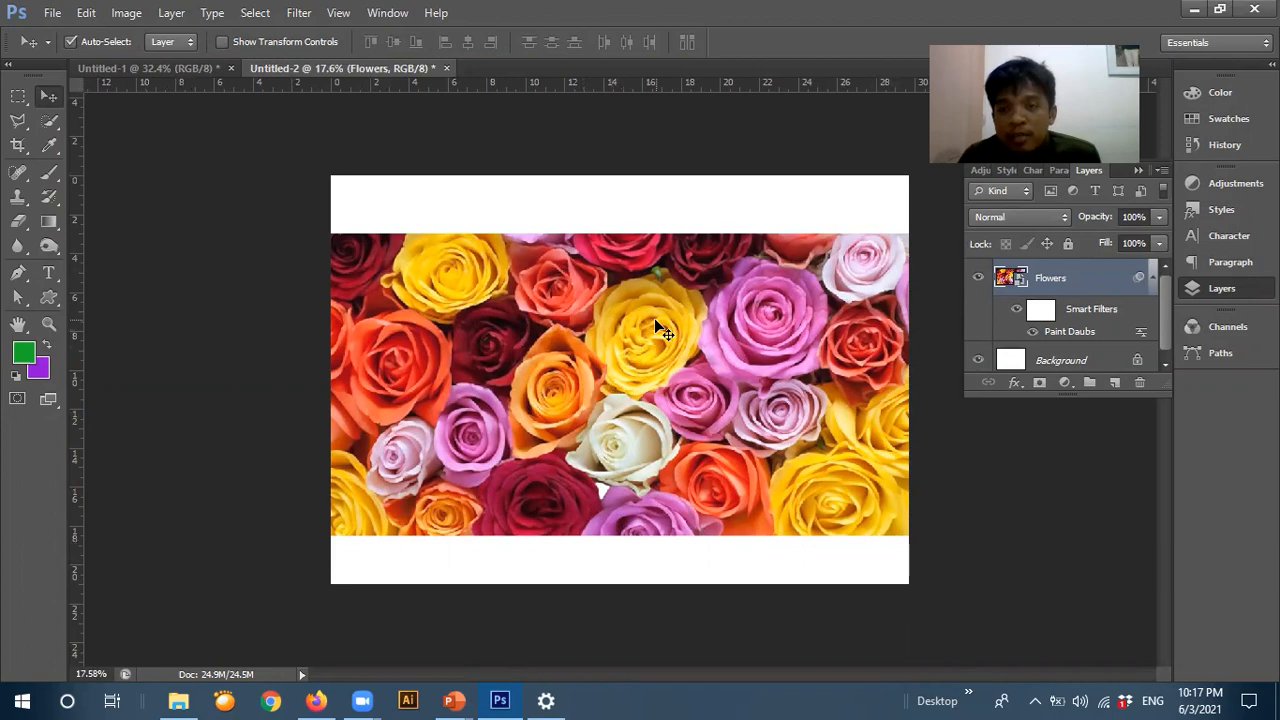
{"action": "scroll", "coordinate": [658, 382], "scroll_direction": "up", "scroll_amount": 3}
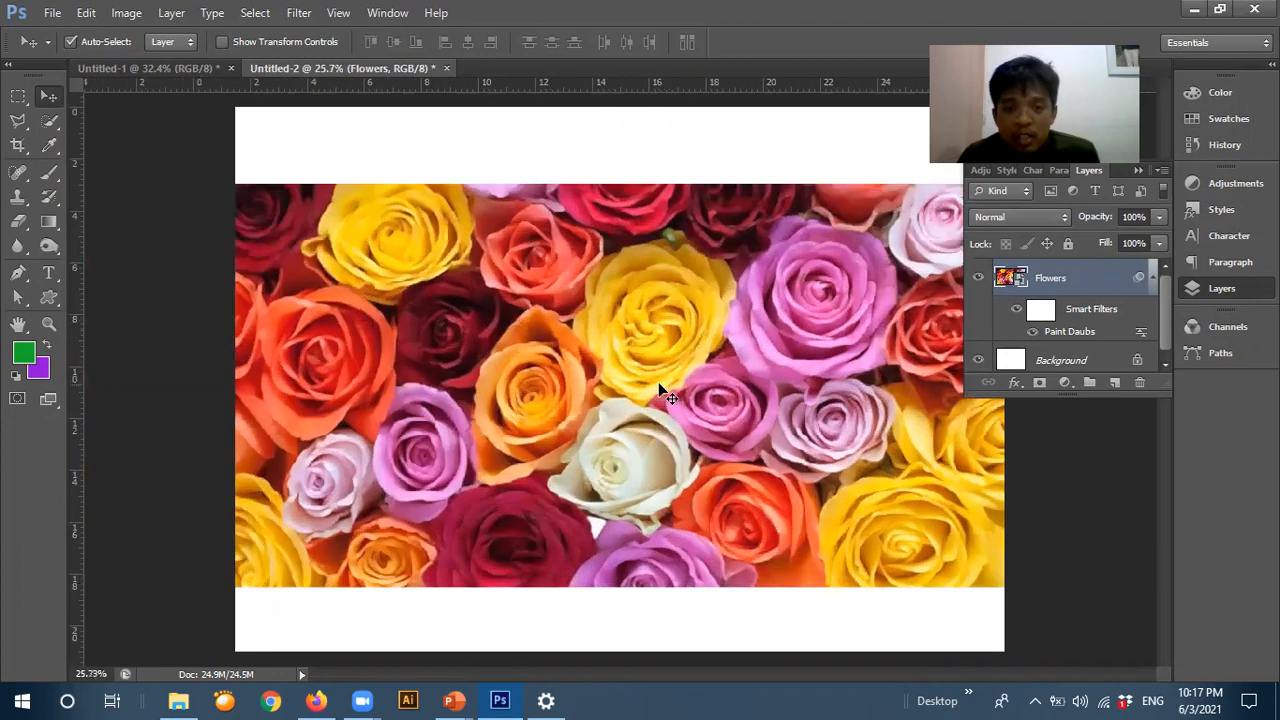
{"action": "scroll", "coordinate": [658, 384], "scroll_direction": "up", "scroll_amount": 3}
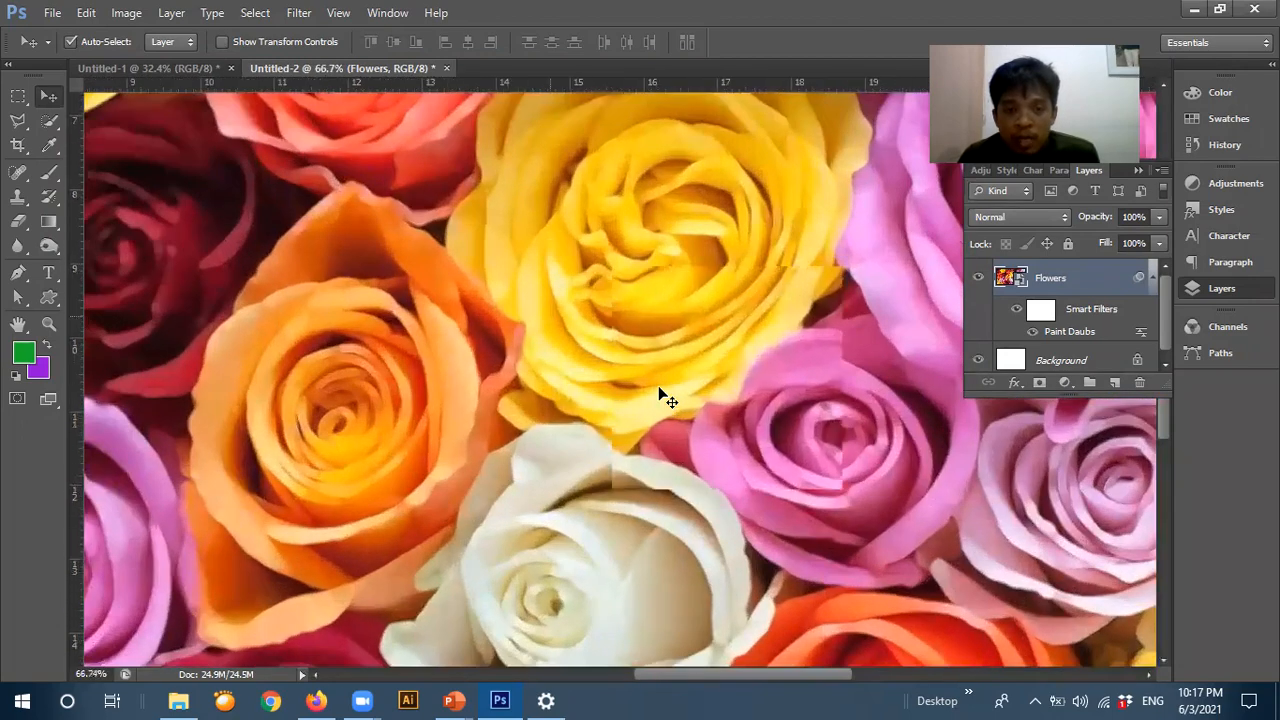
{"action": "scroll", "coordinate": [659, 391], "scroll_direction": "down", "scroll_amount": 2}
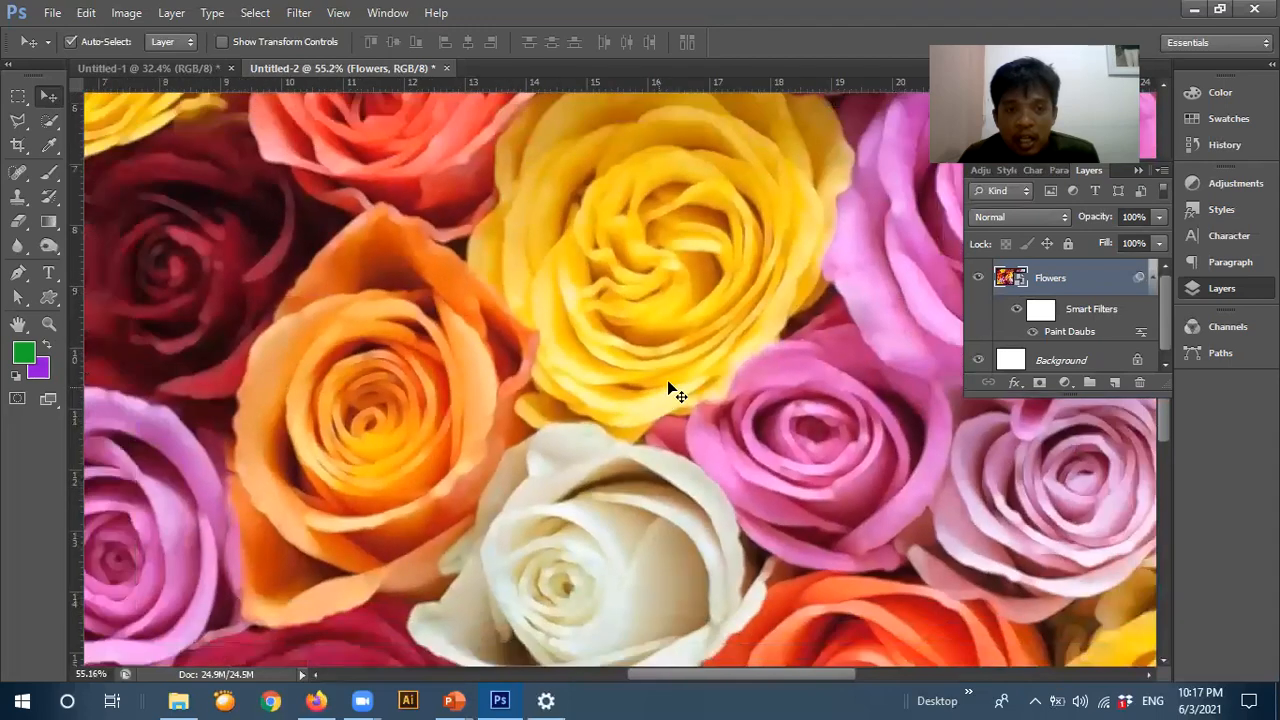
{"action": "scroll", "coordinate": [680, 460], "scroll_direction": "down", "scroll_amount": 3}
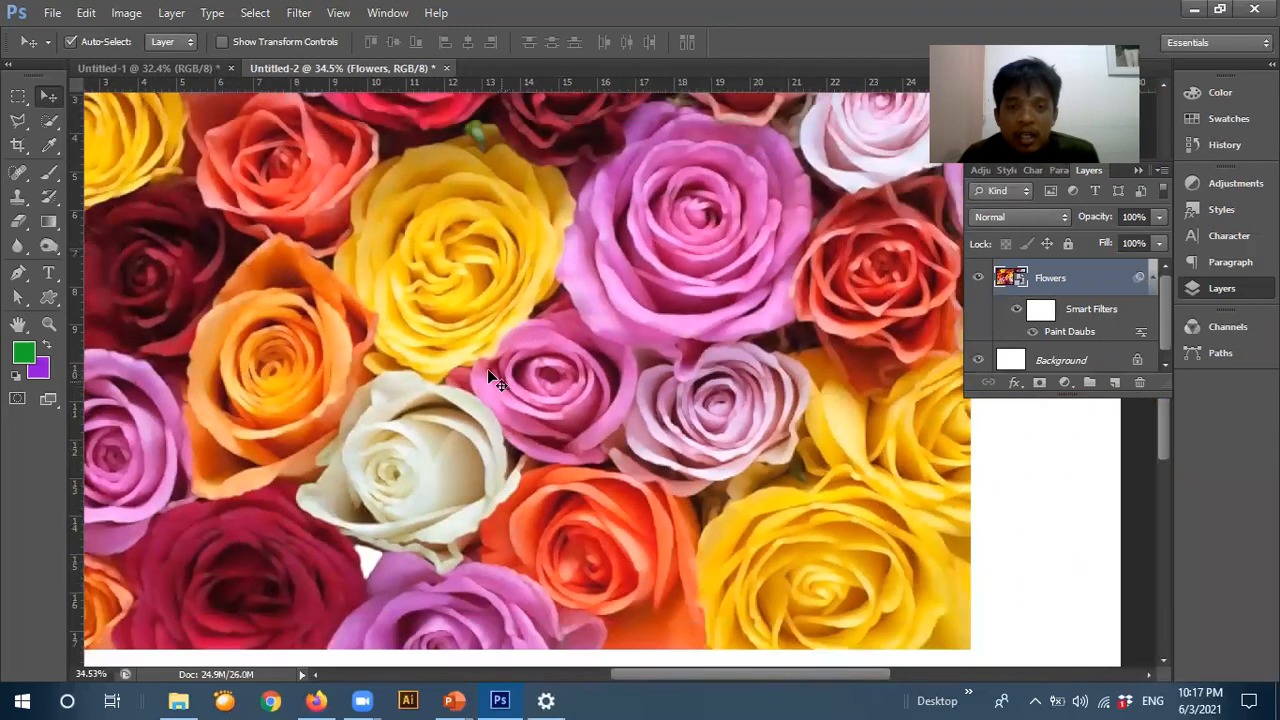
- Reposition the Flowers layer with the Move tool so it spans the page width and sits slightly nearer the page's upper edge
{"action": "left_click_drag", "start_coordinate": [488, 370], "coordinate": [762, 402]}
{"action": "left_click_drag", "start_coordinate": [499, 292], "coordinate": [679, 288]}
{"action": "left_click_drag", "start_coordinate": [623, 366], "coordinate": [437, 363]}
{"action": "scroll", "coordinate": [455, 346], "scroll_direction": "down", "scroll_amount": 2}
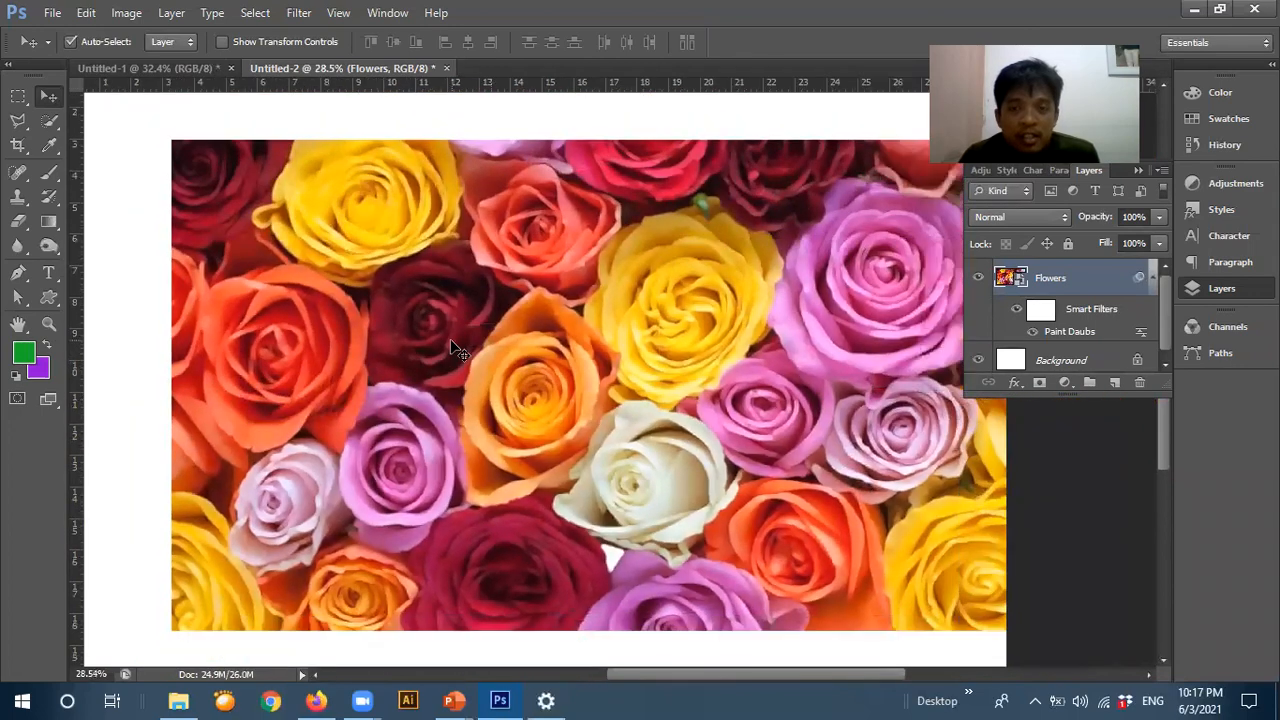
{"action": "scroll", "coordinate": [485, 342], "scroll_direction": "down", "scroll_amount": 1}
{"action": "left_click_drag", "start_coordinate": [670, 322], "coordinate": [597, 325]}
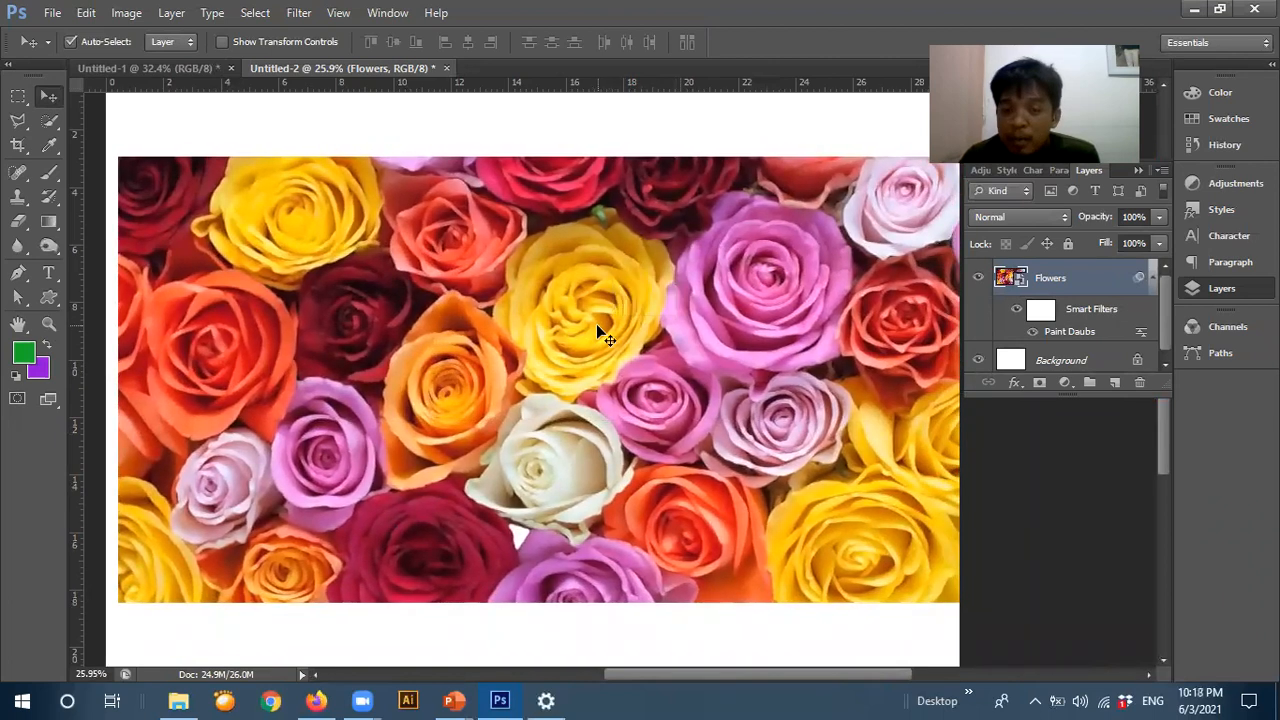
{"action": "scroll", "coordinate": [596, 324], "scroll_direction": "down", "scroll_amount": 1}
{"action": "left_click_drag", "start_coordinate": [677, 337], "coordinate": [666, 334]}
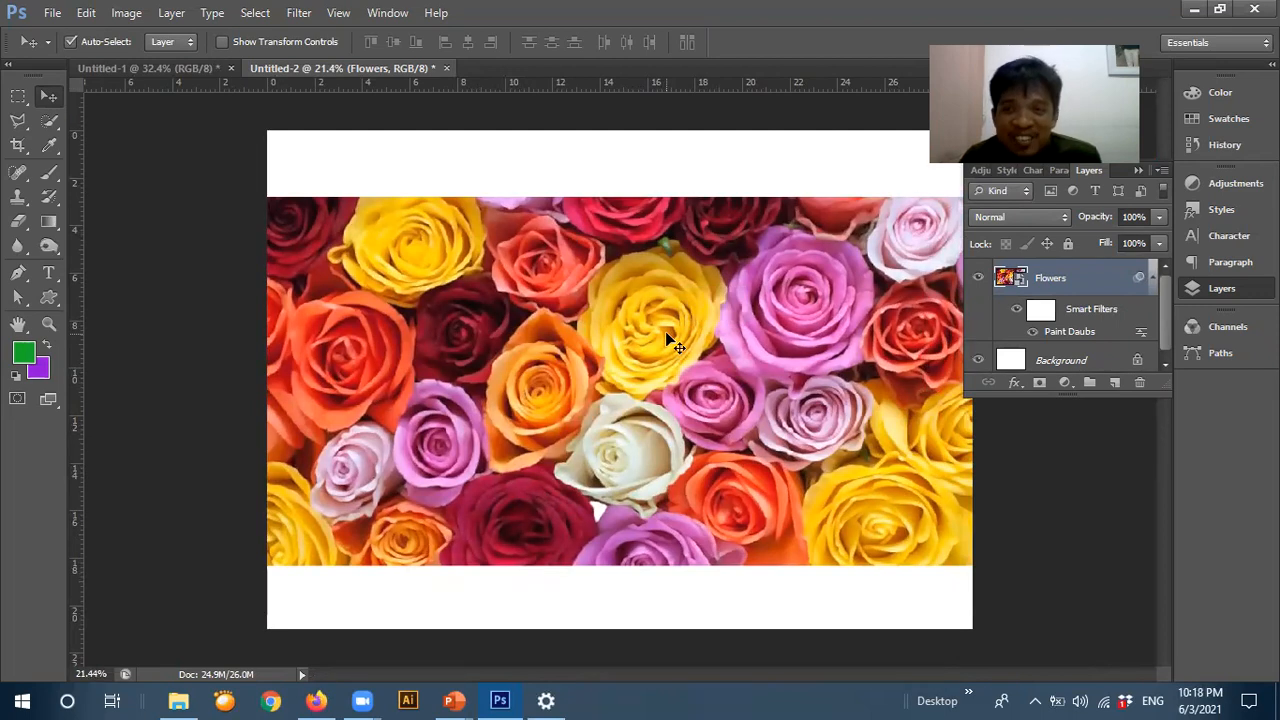
{"action": "left_click_drag", "start_coordinate": [686, 306], "coordinate": [683, 278]}
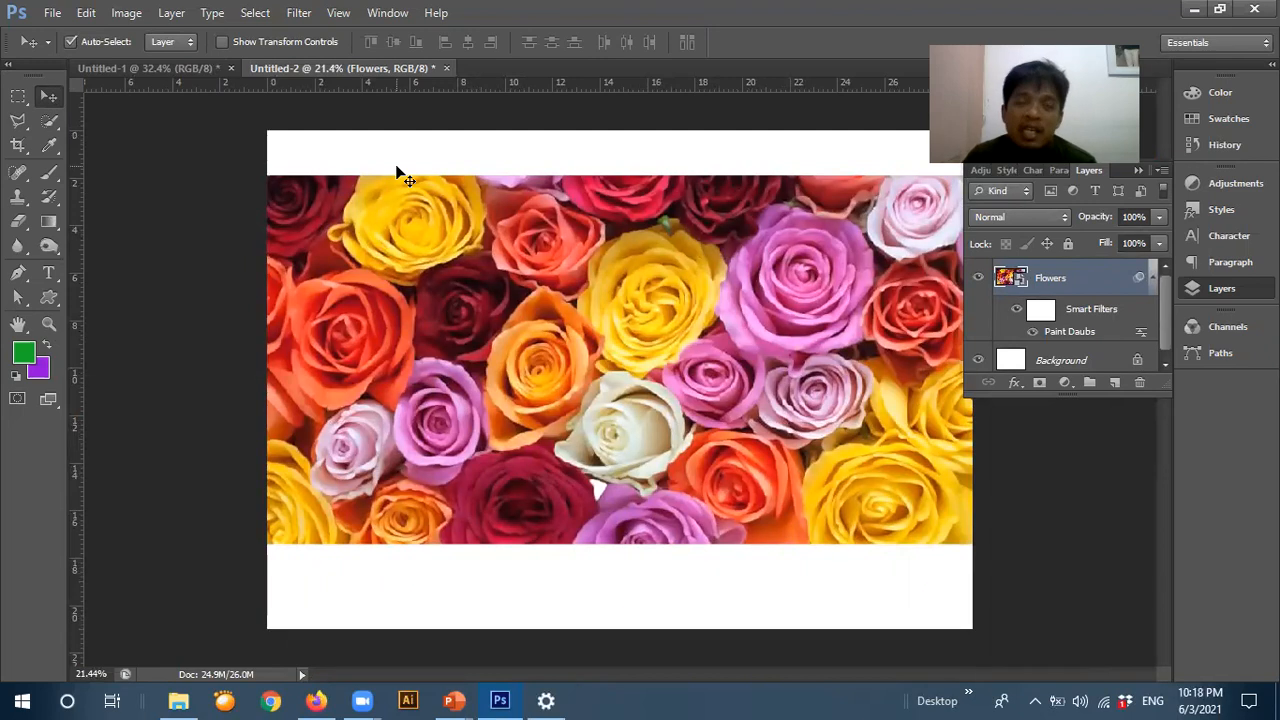
- Select a square area about 9 cm wide over the central yellow, orange and white roses with the Rectangular Marquee tool
{"action": "left_click", "coordinate": [21, 103]}
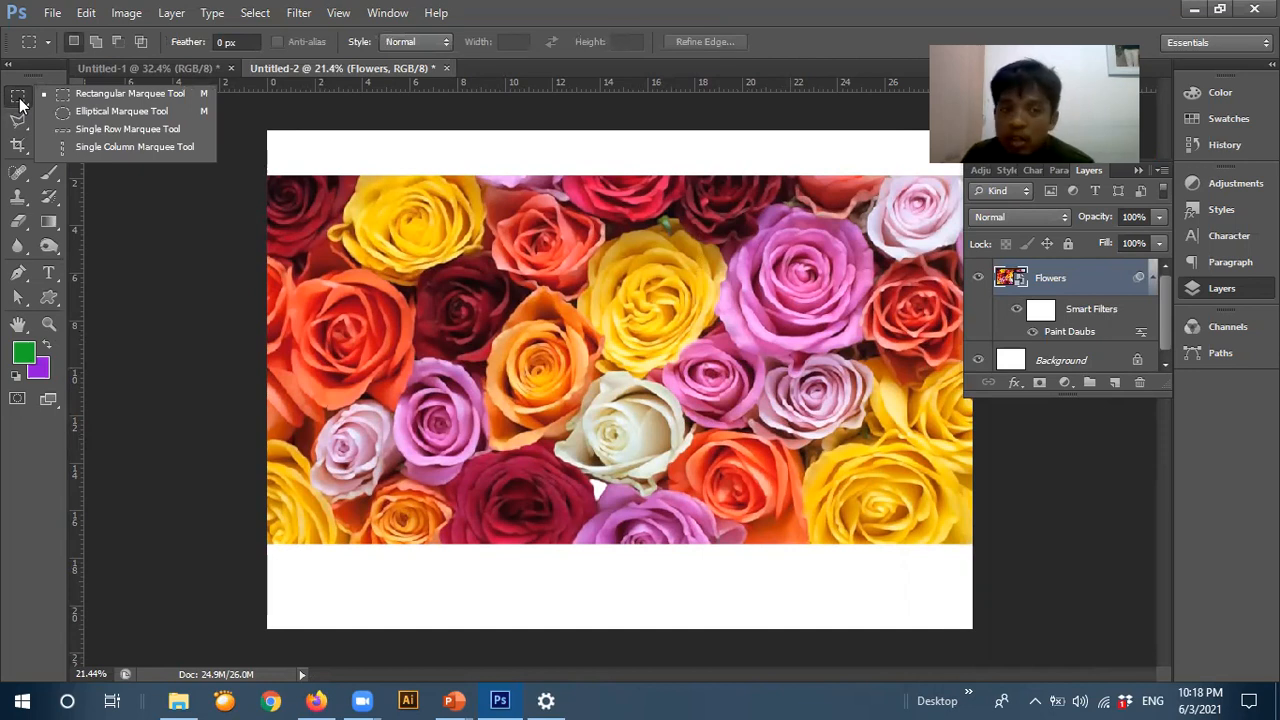
{"action": "left_click", "coordinate": [92, 111]}
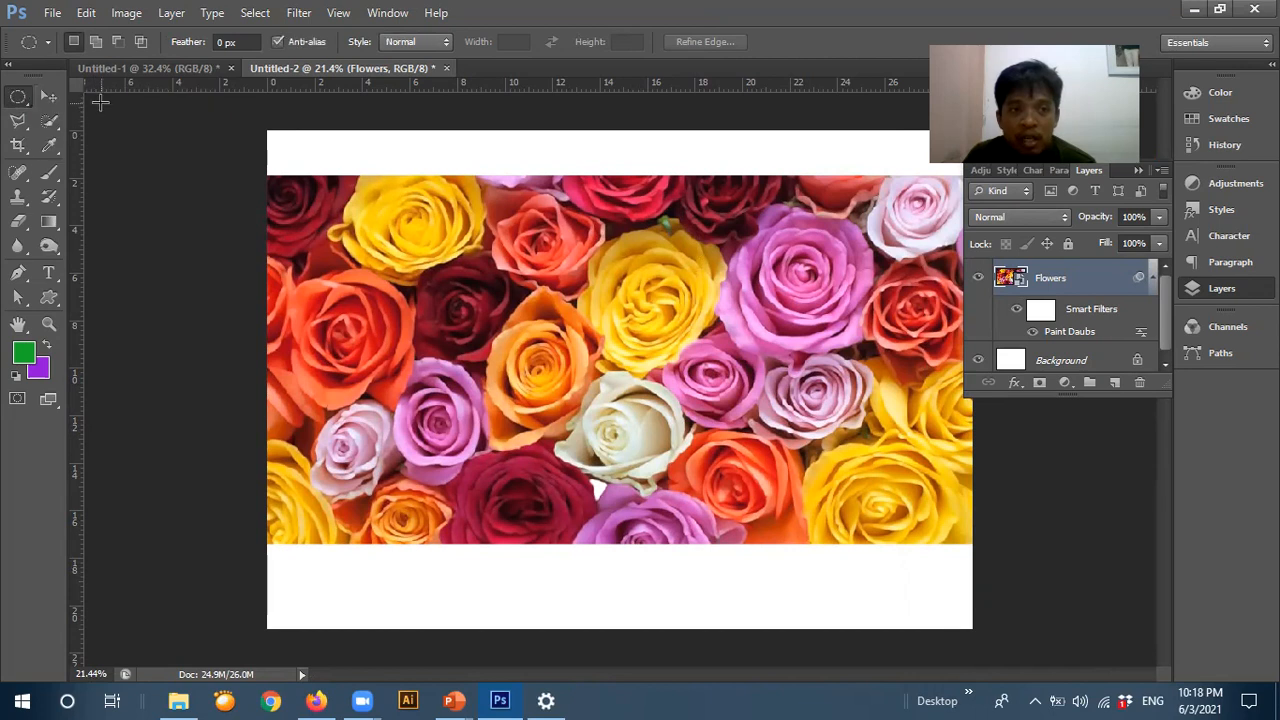
{"action": "left_click", "coordinate": [18, 100]}
{"action": "left_click", "coordinate": [75, 94]}
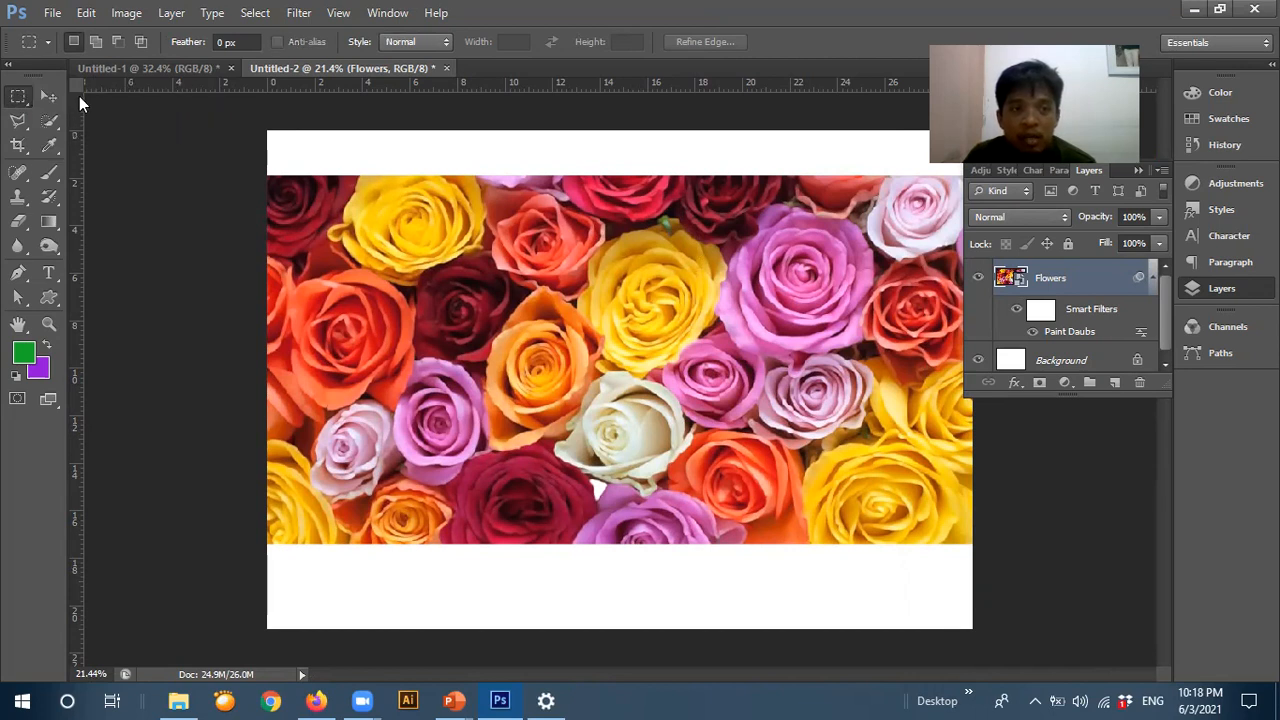
{"action": "left_click_drag", "start_coordinate": [500, 240], "coordinate": [711, 468]}
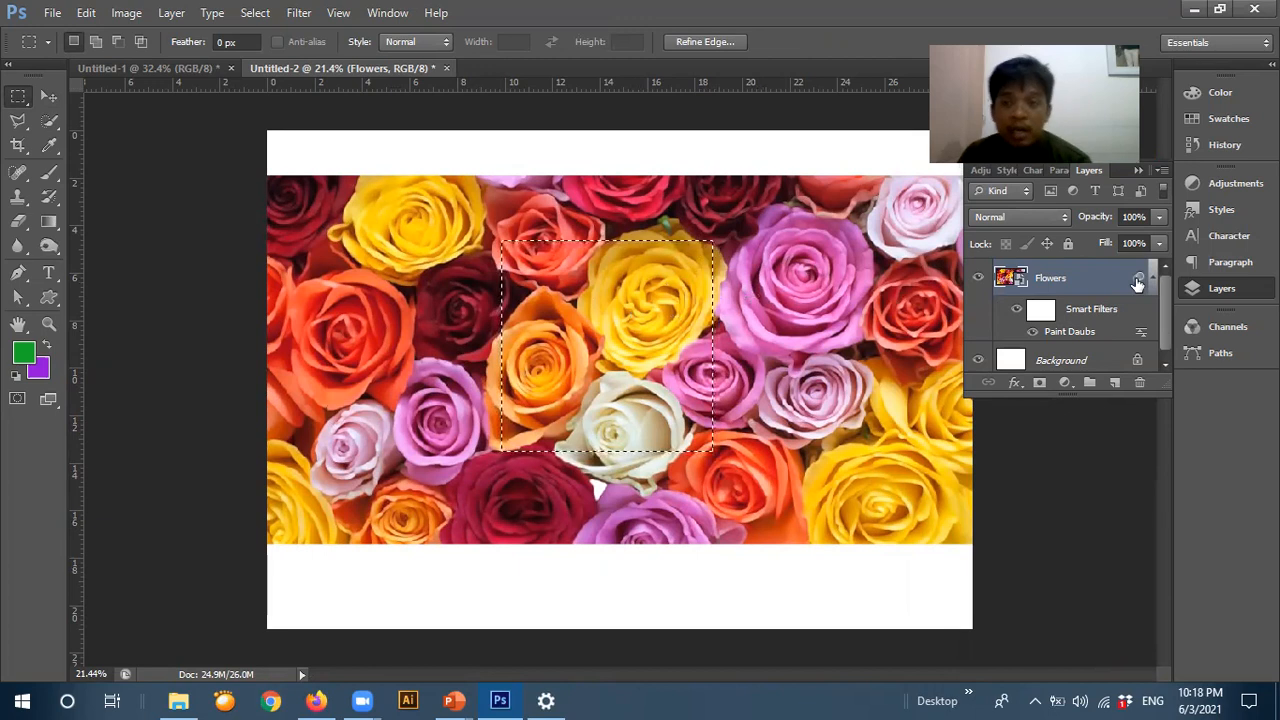
- Rasterize the Flowers smart object layer
{"action": "right_click", "coordinate": [1079, 285]}
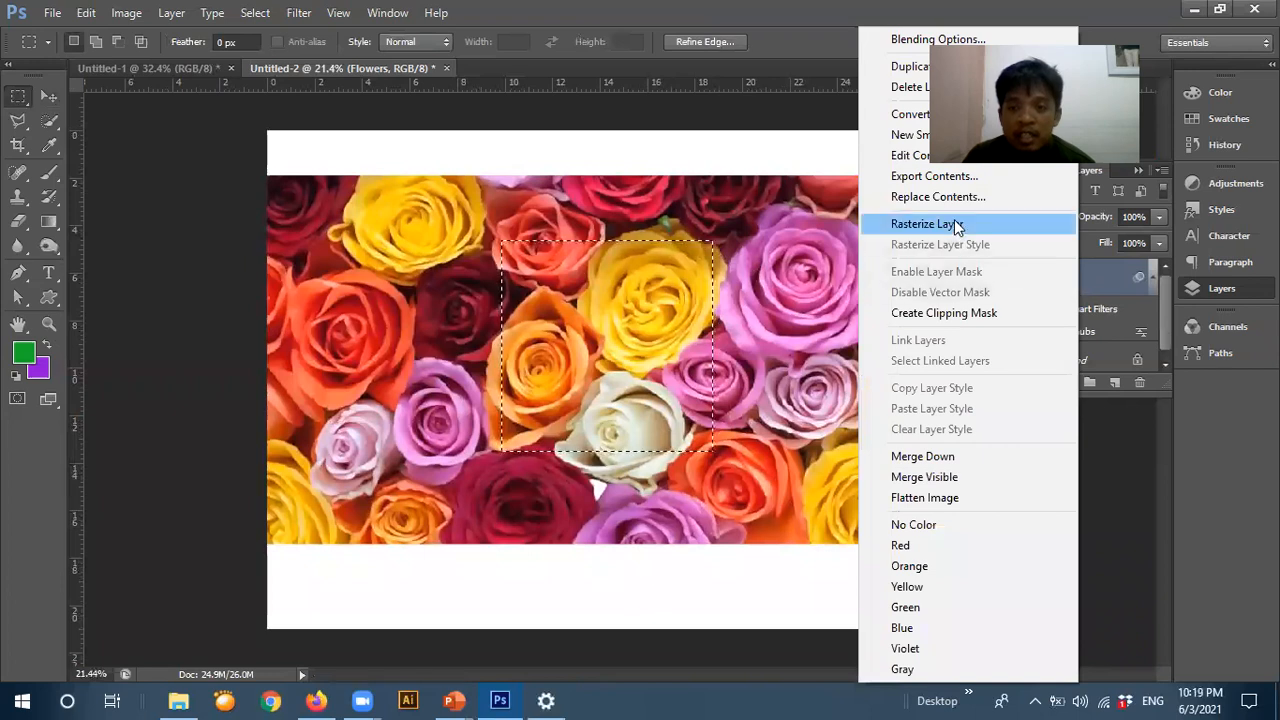
{"action": "left_click", "coordinate": [1081, 279]}
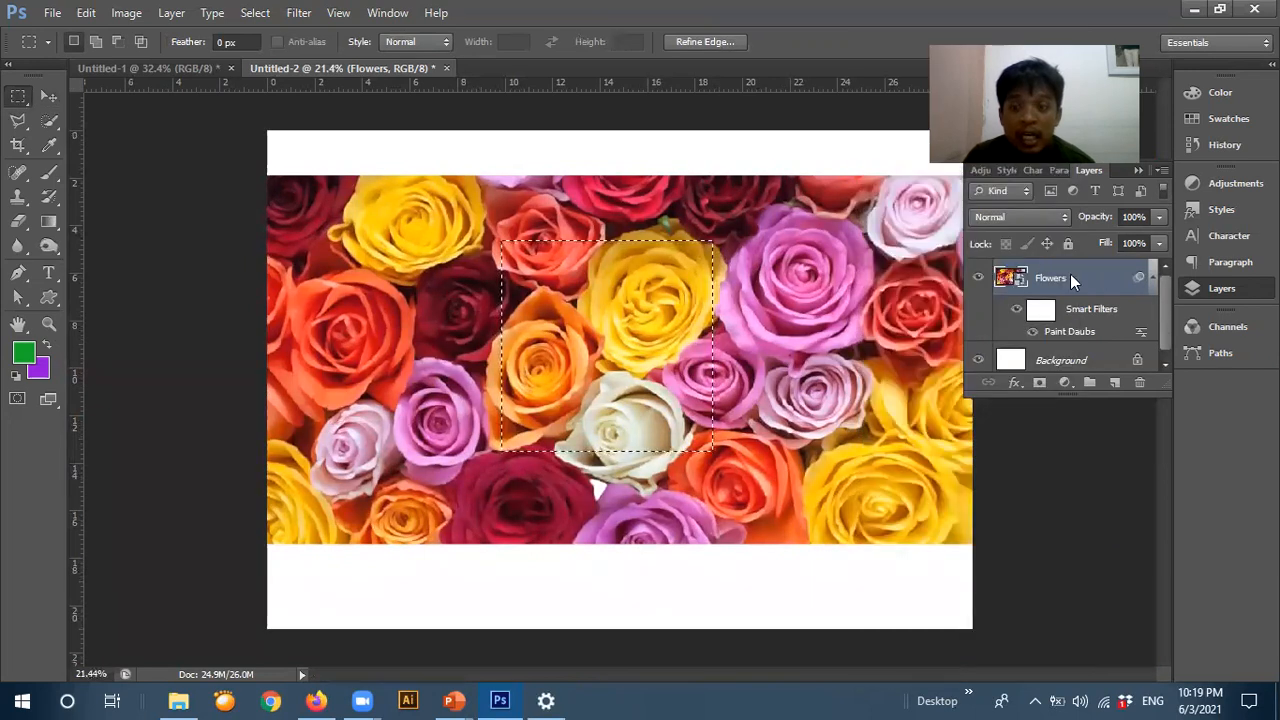
{"action": "right_click", "coordinate": [1070, 278]}
{"action": "left_click", "coordinate": [939, 226]}
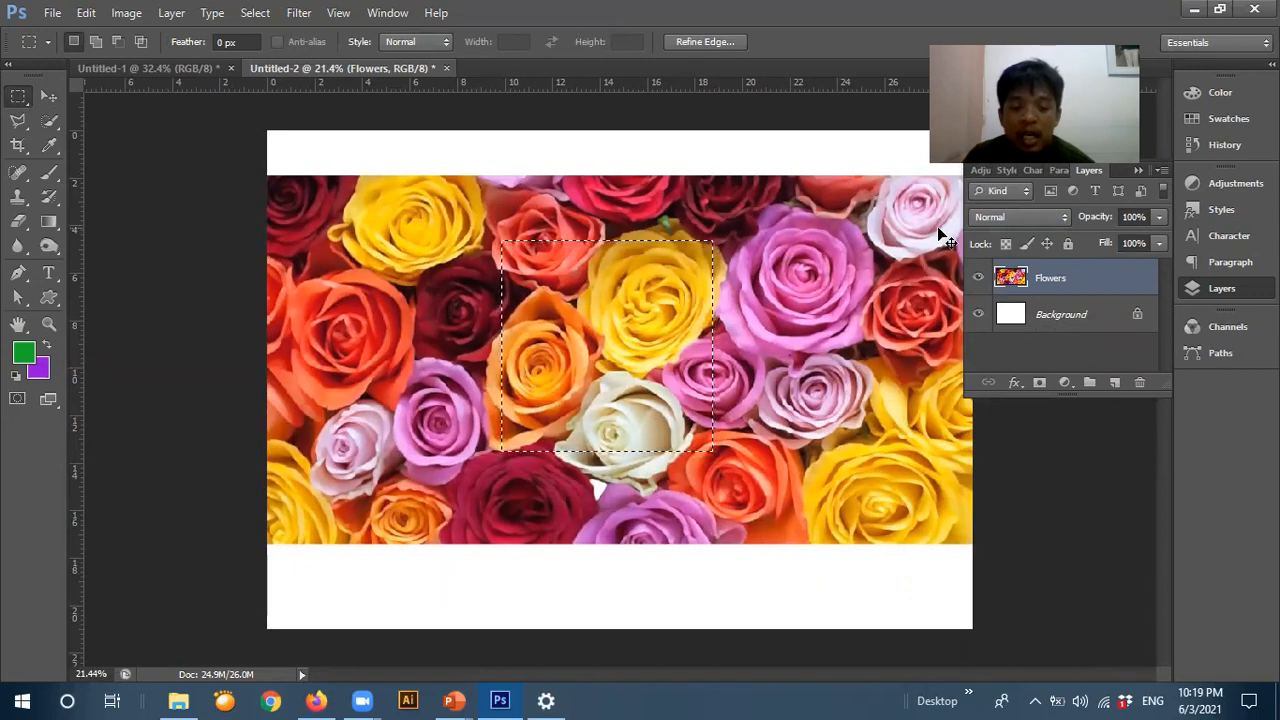
- Cut the square selection out of Flowers, paste it as its own layer, and briefly hide Flowers to inspect it
{"action": "key", "text": "ctrl+x"}
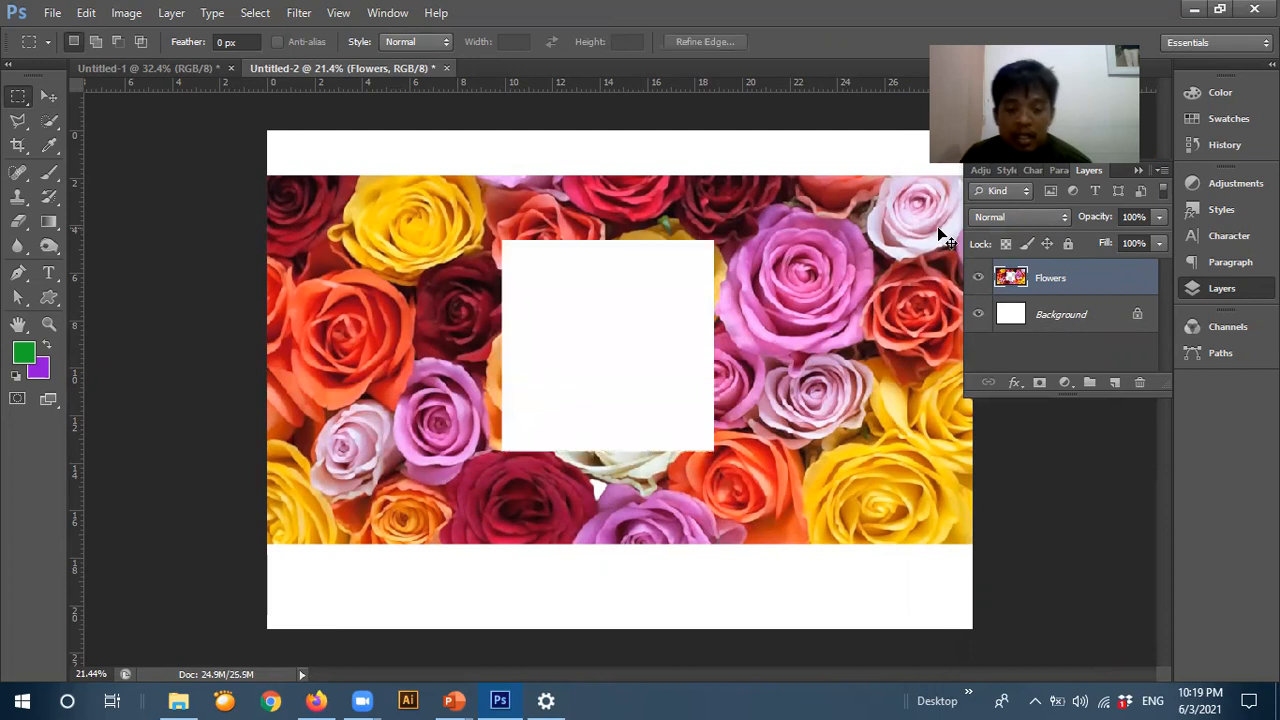
{"action": "key", "text": "ctrl+v"}
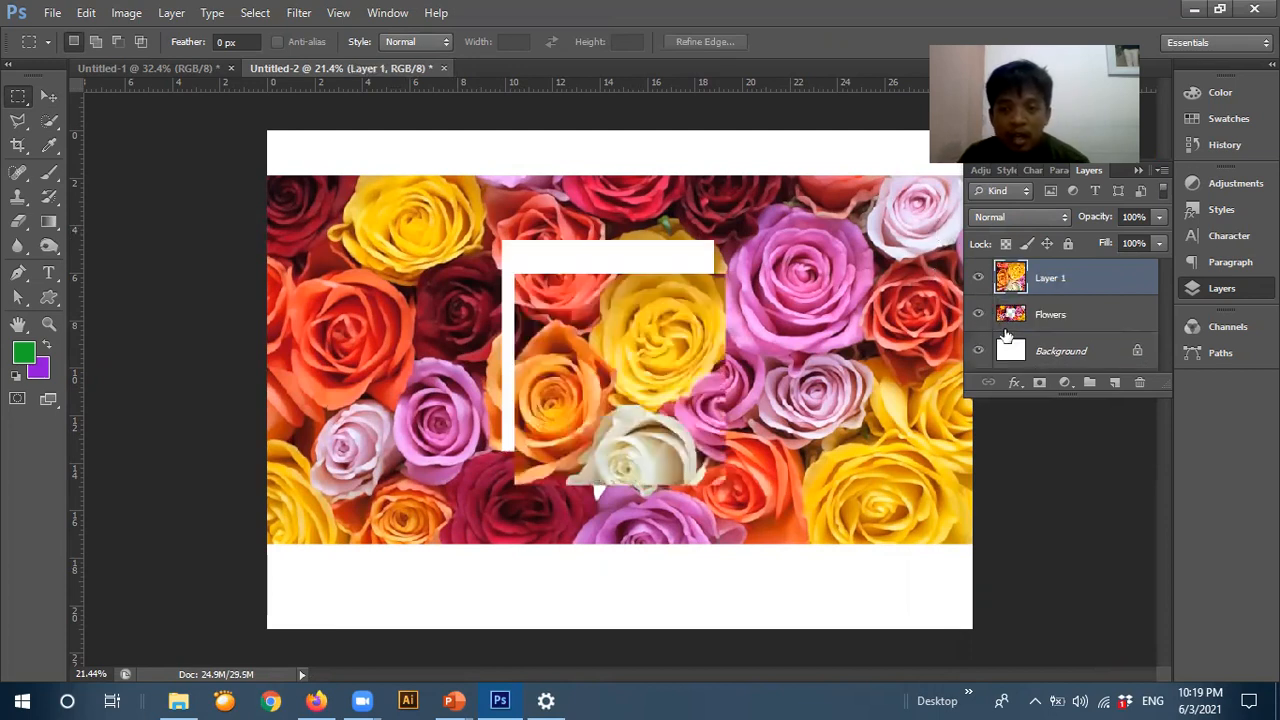
{"action": "left_click", "coordinate": [979, 315]}
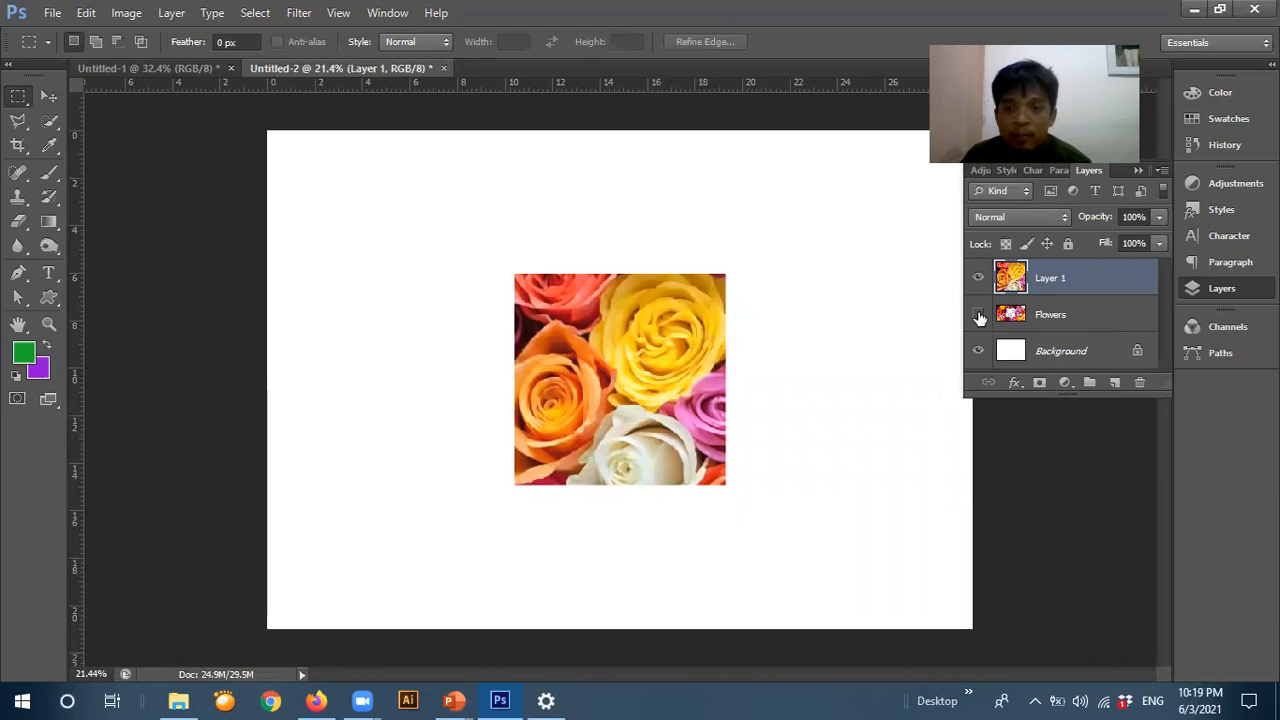
{"action": "left_click", "coordinate": [979, 315]}
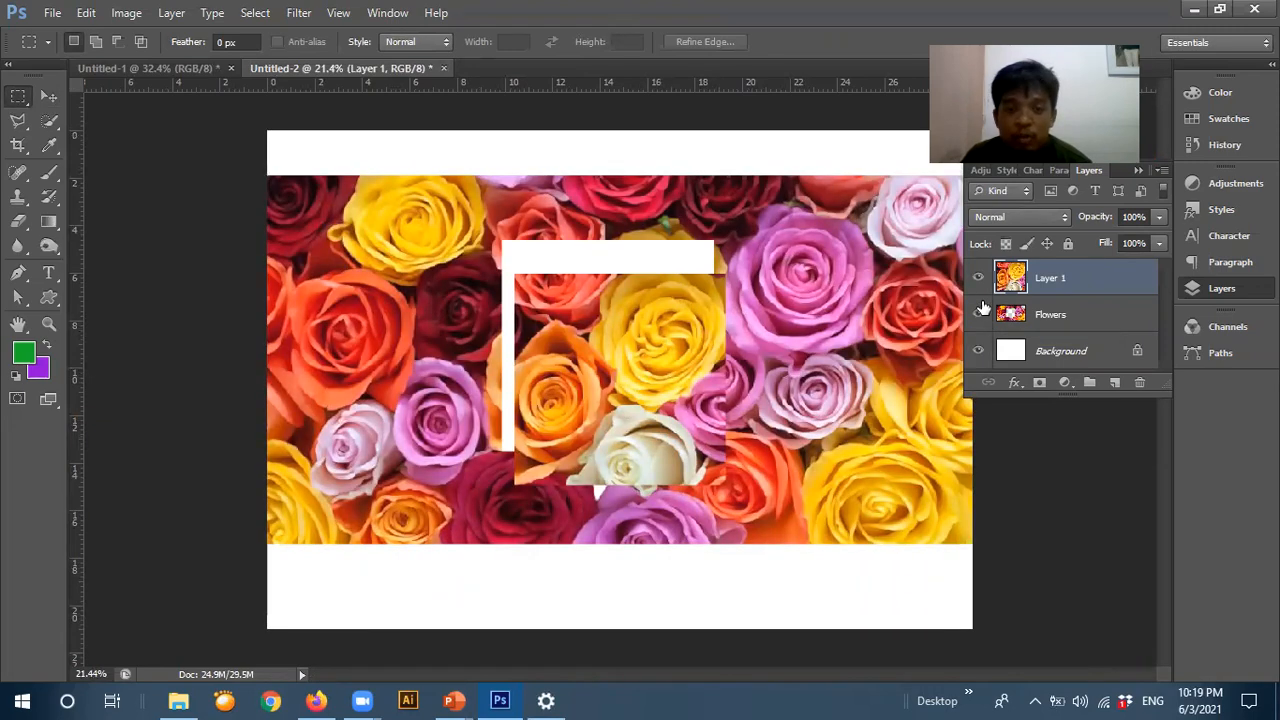
- Remove the pasted square layer, undo the cut in the Flowers layer and clear the square selection
{"action": "key", "text": "Delete"}
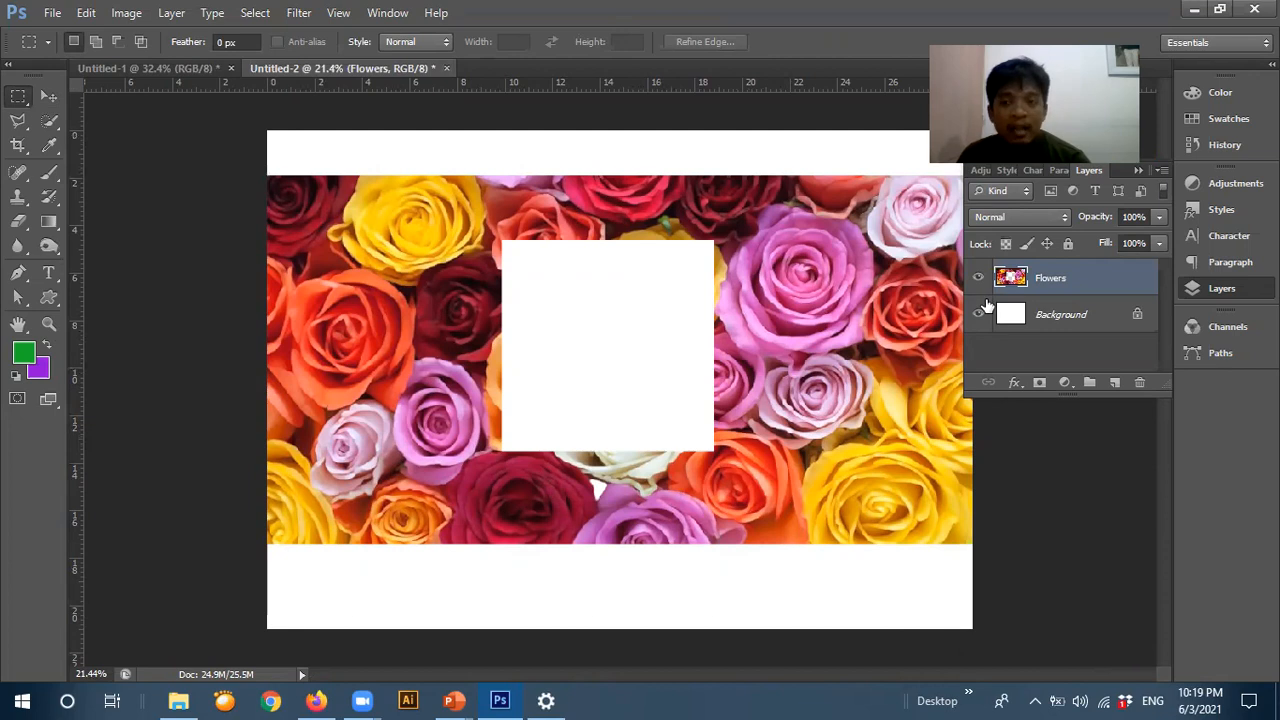
{"action": "key", "text": "ctrl+z"}
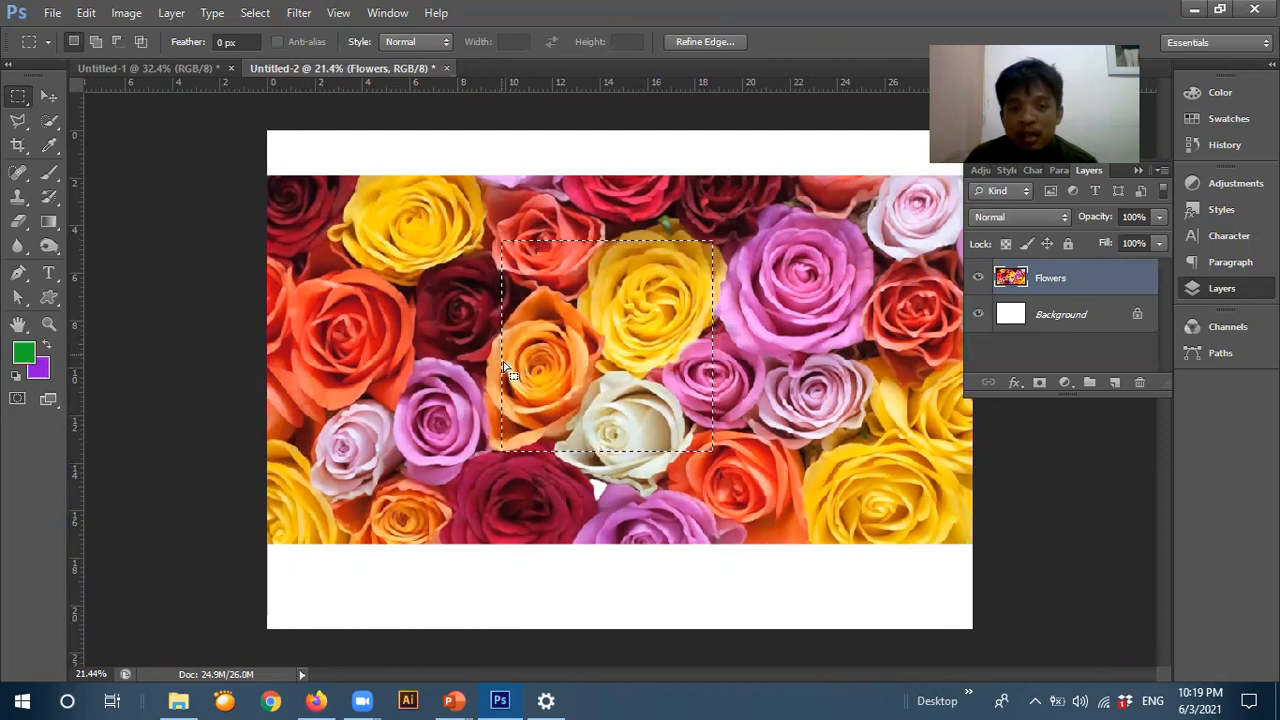
{"action": "left_click", "coordinate": [714, 323]}
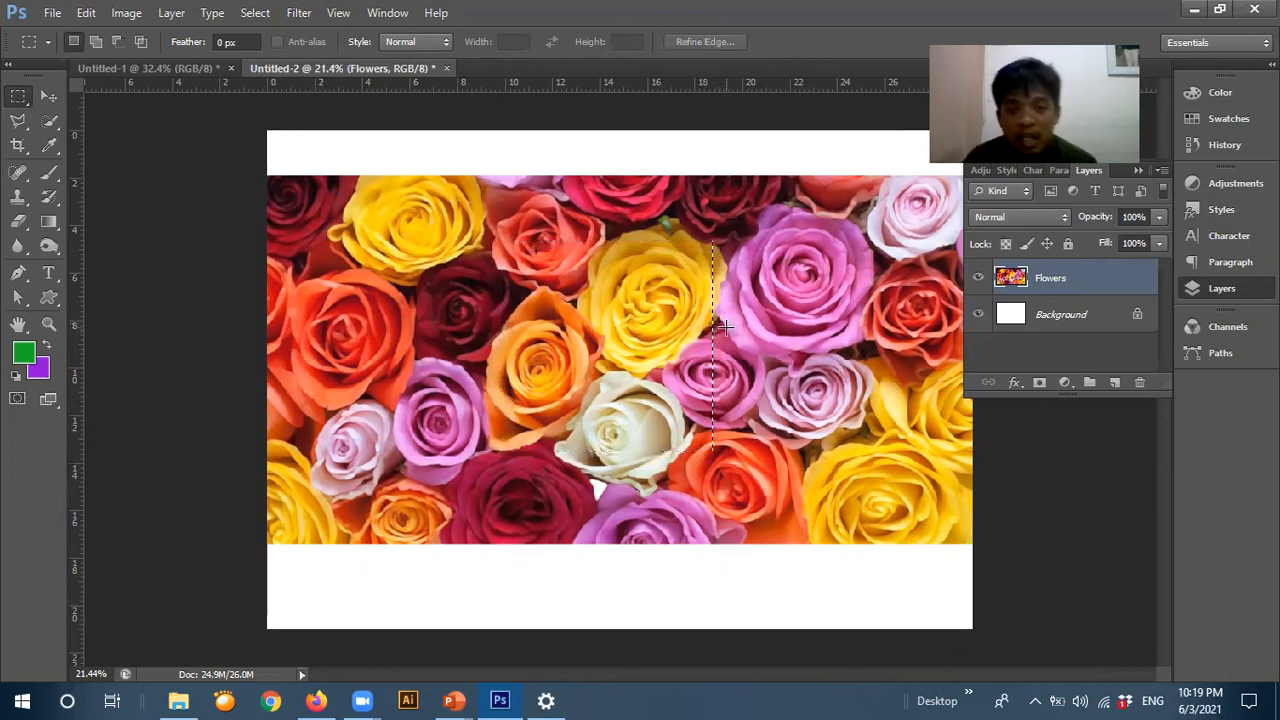
- Draw a circular selection about 7 cm in diameter around the dark red rose with the Elliptical Marquee tool
{"action": "scroll", "coordinate": [724, 324], "scroll_direction": "up", "scroll_amount": 1}
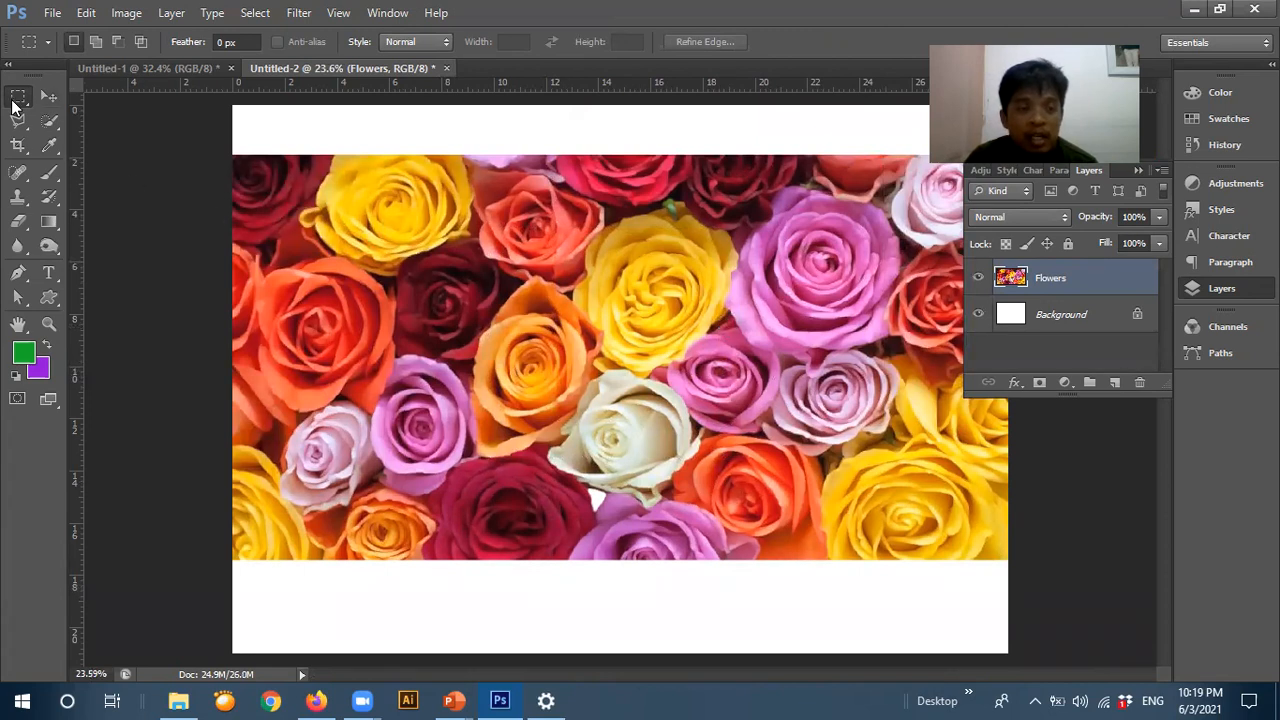
{"action": "right_click", "coordinate": [14, 104]}
{"action": "left_click", "coordinate": [14, 104]}
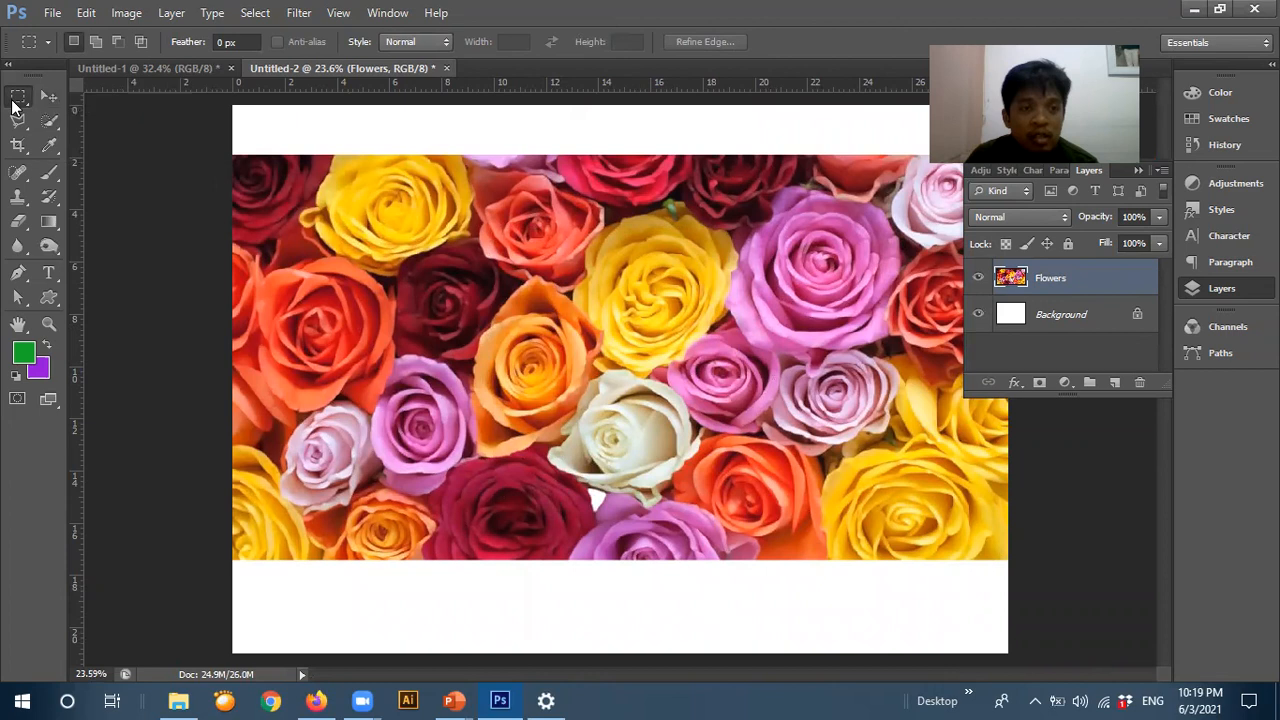
{"action": "right_click", "coordinate": [18, 95]}
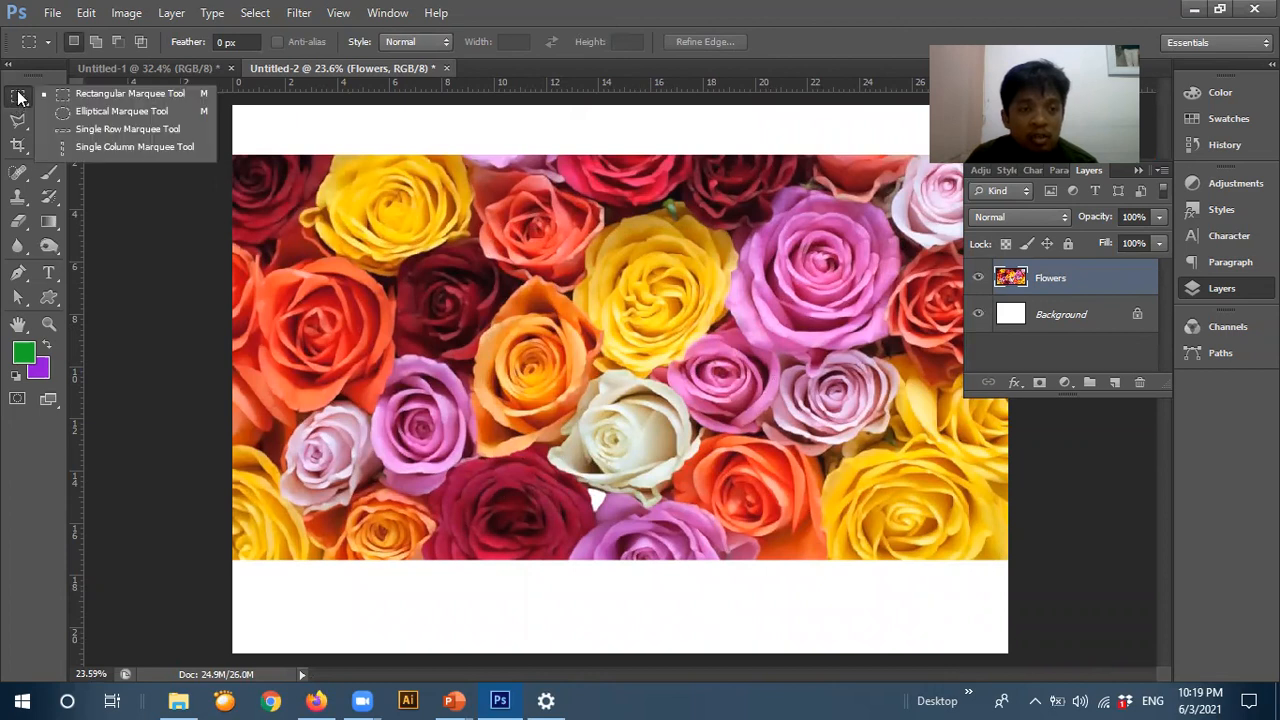
{"action": "left_click", "coordinate": [75, 111]}
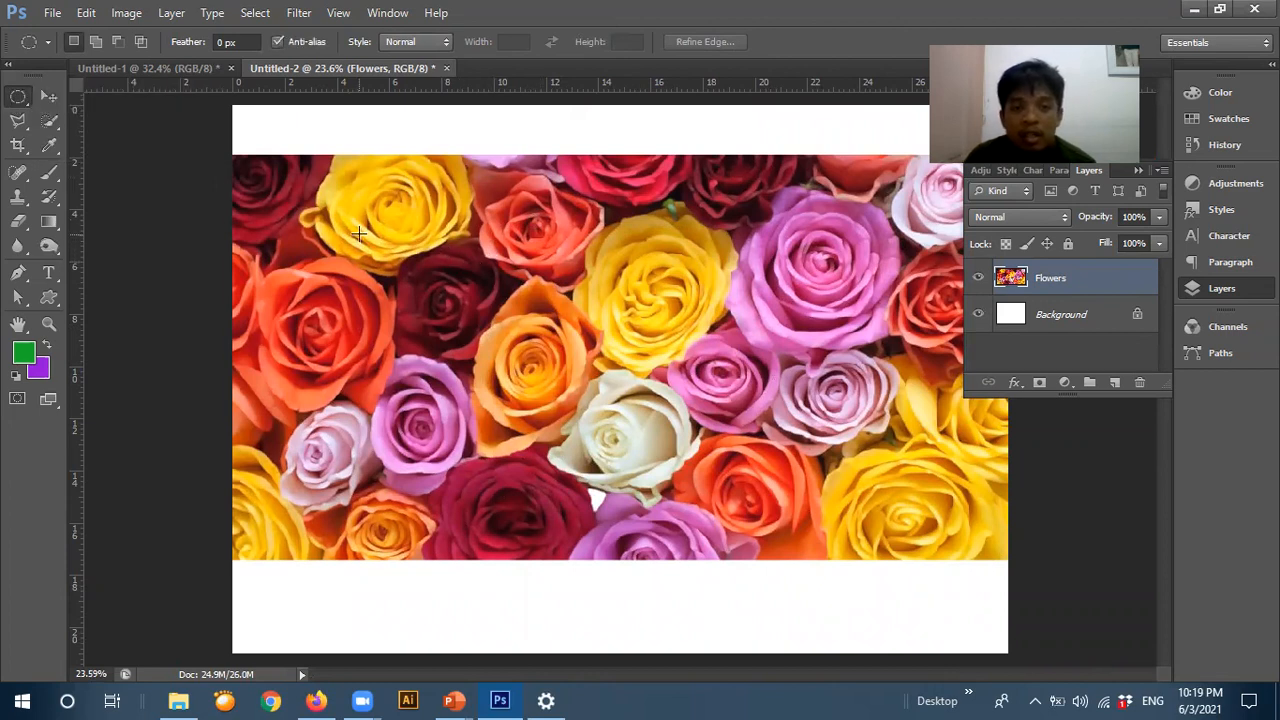
{"action": "left_click_drag", "start_coordinate": [363, 221], "coordinate": [548, 432]}
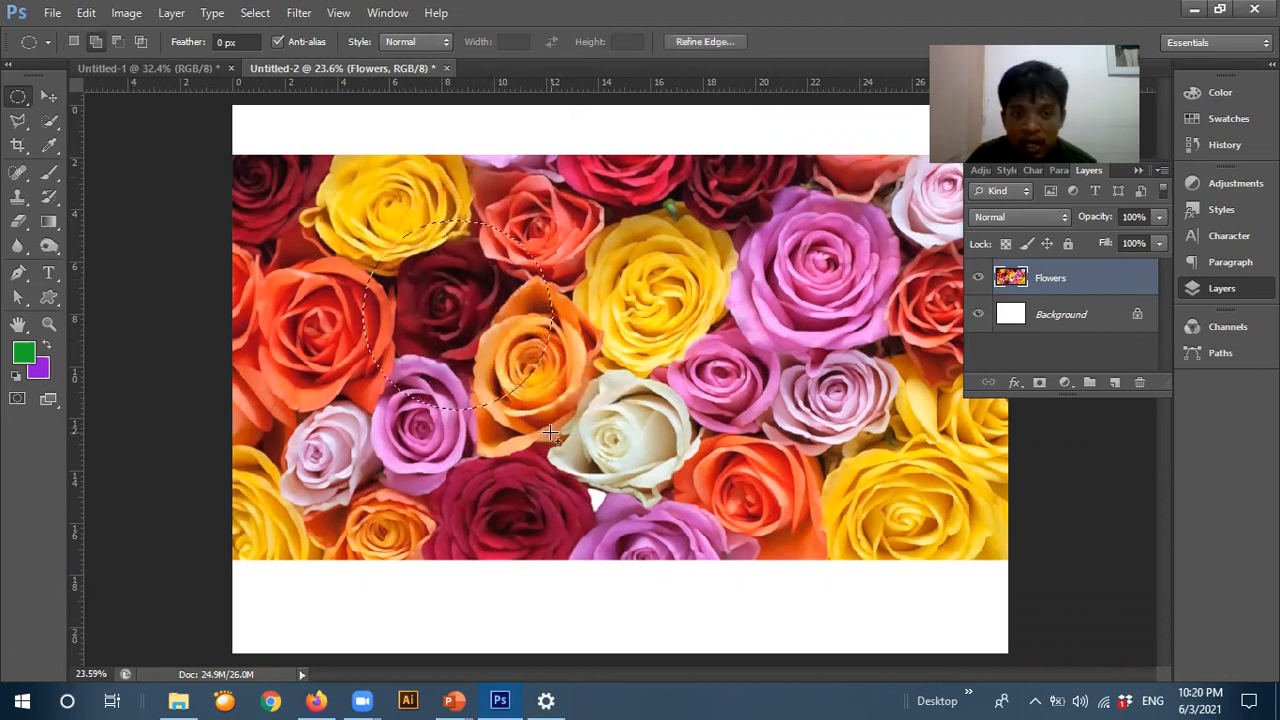
- Nudge the circular selection slightly left and up over the dark red rose
{"action": "key", "text": "Left"}
{"action": "key", "text": "Left"}
{"action": "key", "text": "Left"}
{"action": "key", "text": "Left"}
{"action": "key", "text": "Left"}
{"action": "key", "text": "Left"}
{"action": "key", "text": "Left"}
{"action": "key", "text": "Left"}
{"action": "key", "text": "Left"}
{"action": "key", "text": "Left"}
{"action": "key", "text": "Left"}
{"action": "key", "text": "Left"}
{"action": "key", "text": "Left"}
{"action": "key", "text": "Left"}
{"action": "key", "text": "Left"}
{"action": "key", "text": "Left"}
{"action": "key", "text": "Left"}
{"action": "key", "text": "Left"}
{"action": "key", "text": "Left"}
{"action": "key", "text": "Left"}
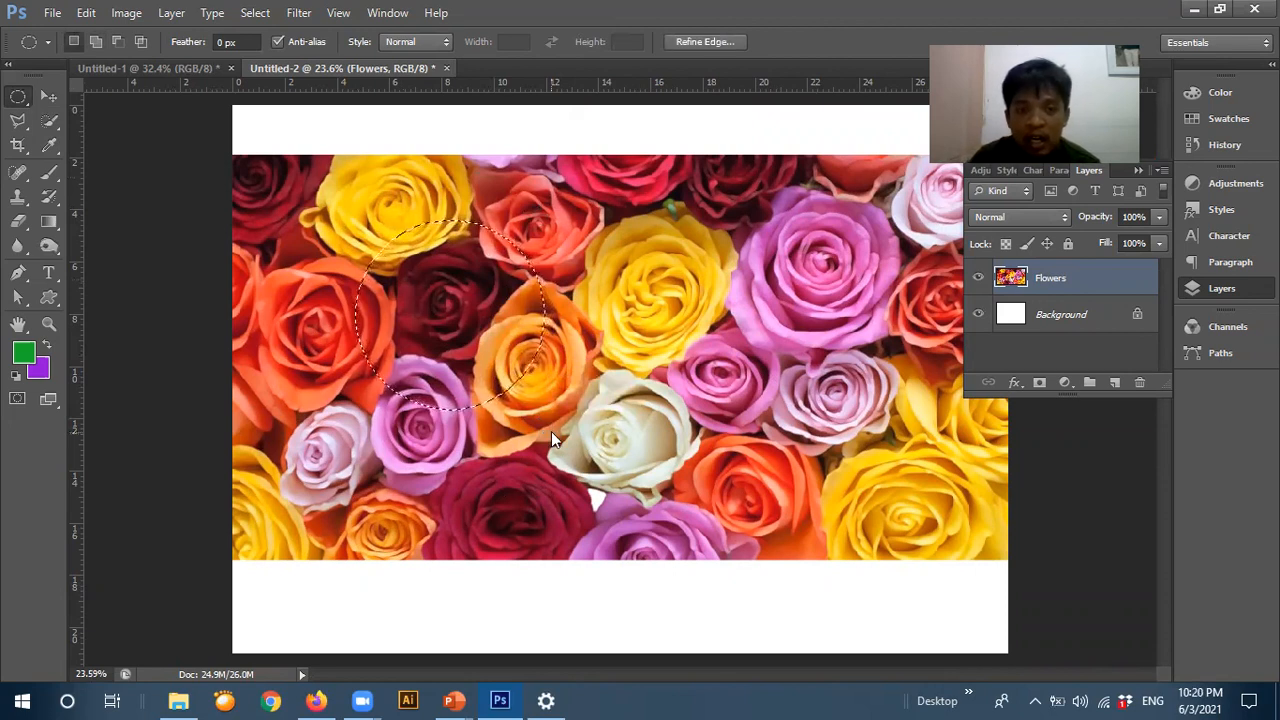
{"action": "key", "text": "Up"}
{"action": "key", "text": "Up"}
{"action": "key", "text": "Up"}
{"action": "key", "text": "Up"}
{"action": "key", "text": "Up"}
{"action": "key", "text": "Up"}
{"action": "key", "text": "Up"}
{"action": "key", "text": "Up"}
{"action": "key", "text": "Up"}
{"action": "key", "text": "Up"}
{"action": "key", "text": "Up"}
{"action": "key", "text": "Up"}
{"action": "key", "text": "Up"}
{"action": "key", "text": "Up"}
{"action": "key", "text": "Up"}
{"action": "key", "text": "Up"}
{"action": "key", "text": "Up"}
{"action": "key", "text": "Up"}
{"action": "key", "text": "Up"}
{"action": "key", "text": "Up"}
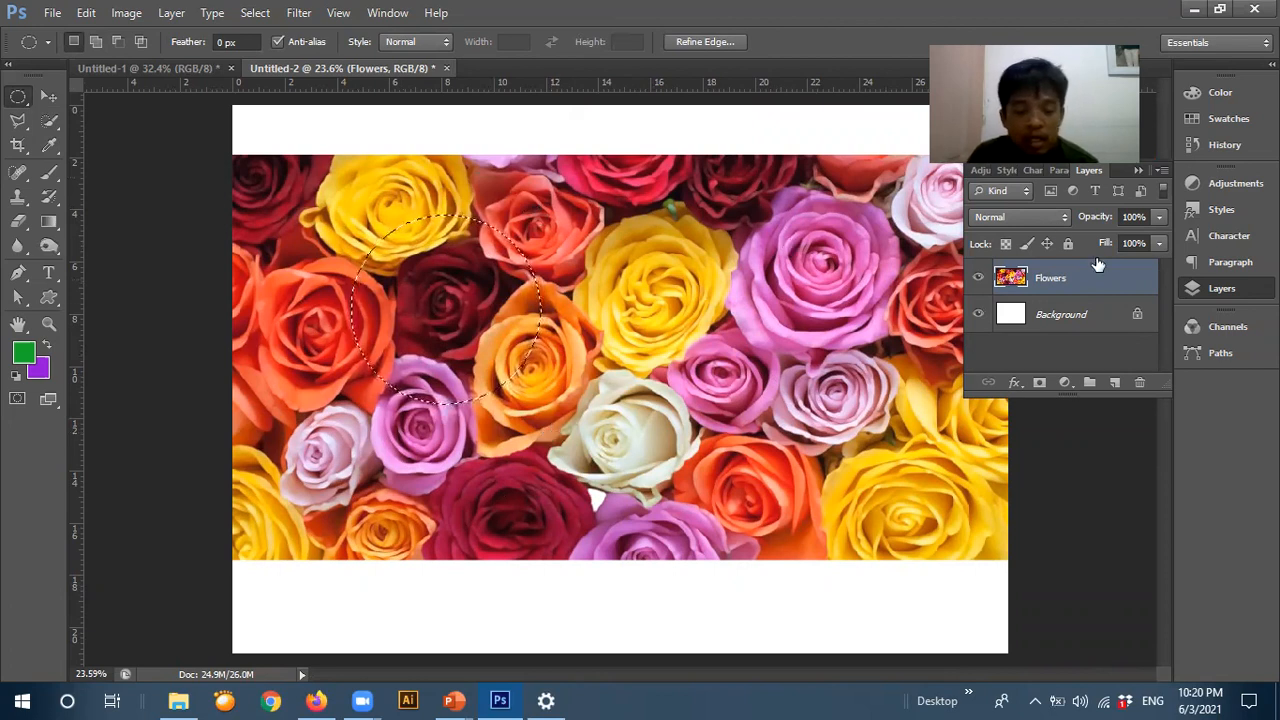
- Cut the circular selection from Flowers, paste it onto a separate layer, and briefly hide Flowers to inspect the cutout
{"action": "key", "text": "ctrl+x"}
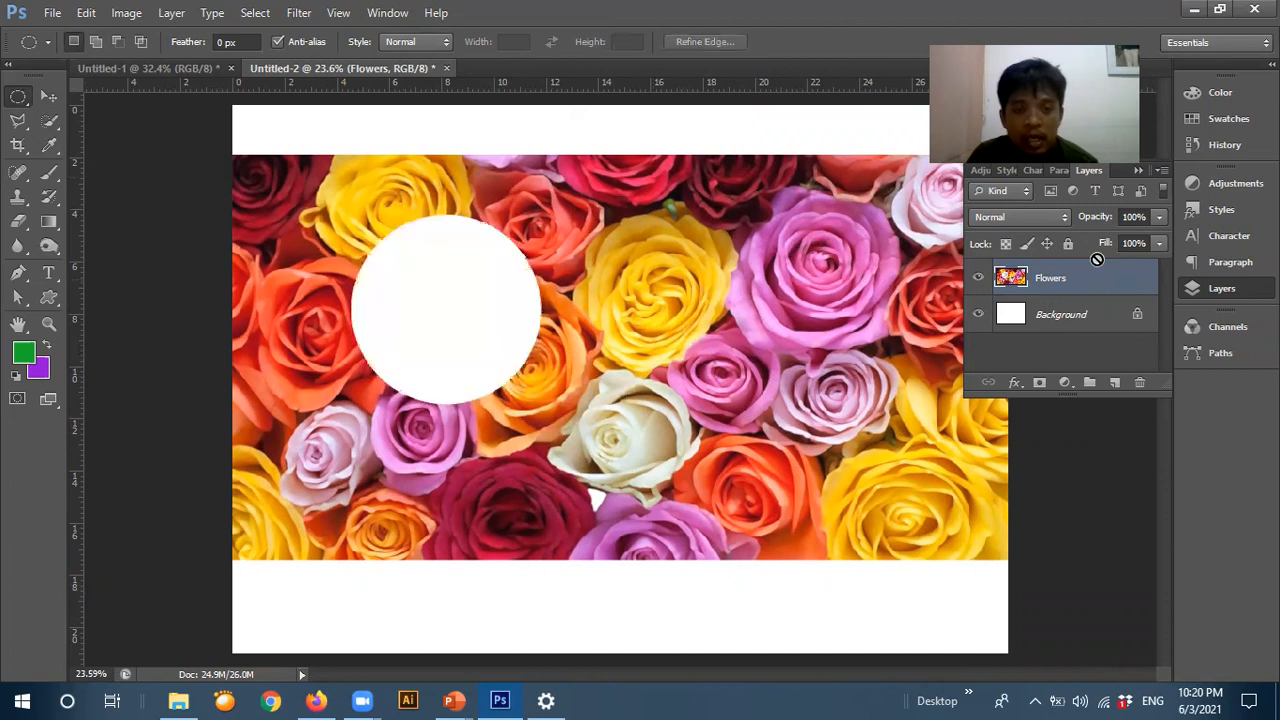
{"action": "key", "text": "ctrl+v"}
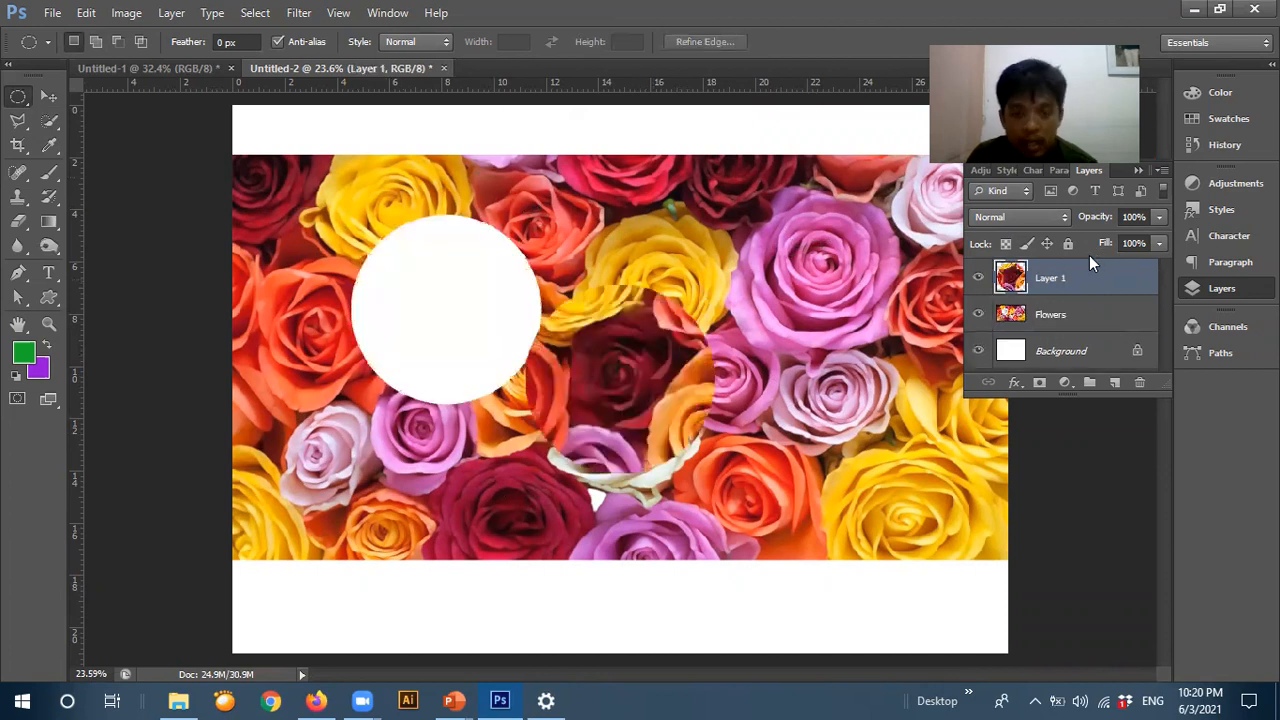
{"action": "left_click", "coordinate": [977, 315]}
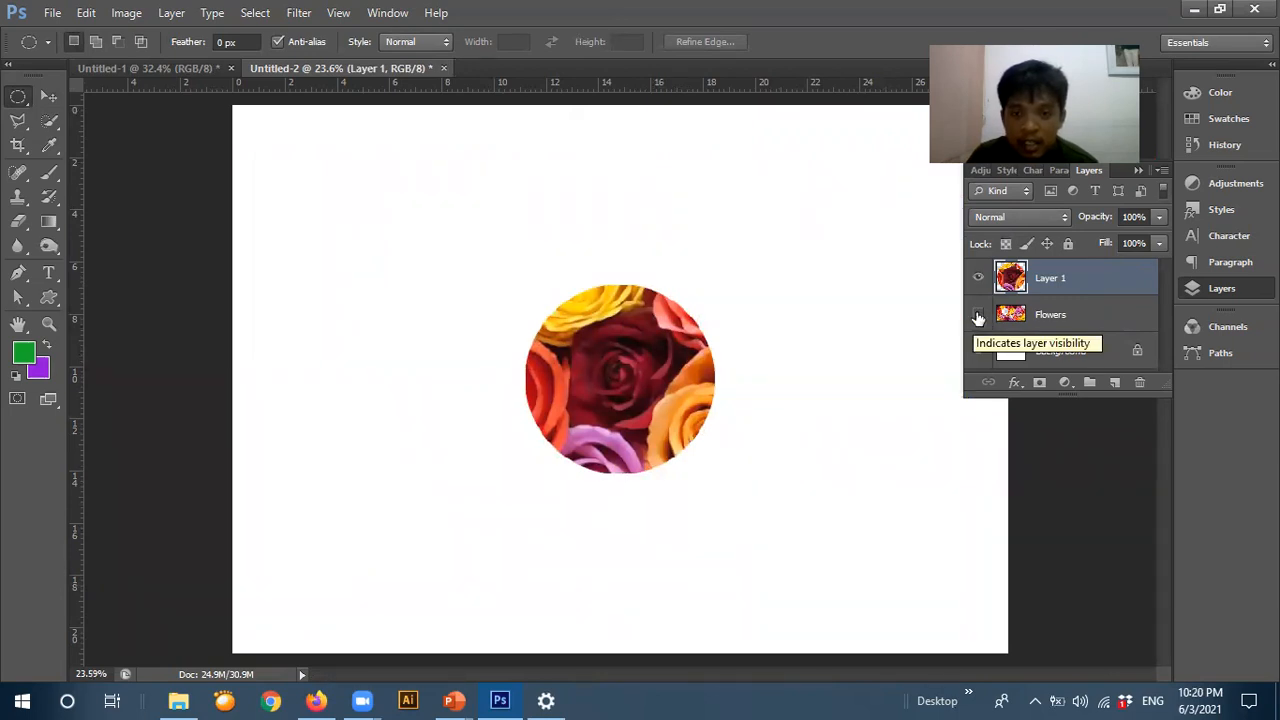
{"action": "left_click", "coordinate": [978, 315]}
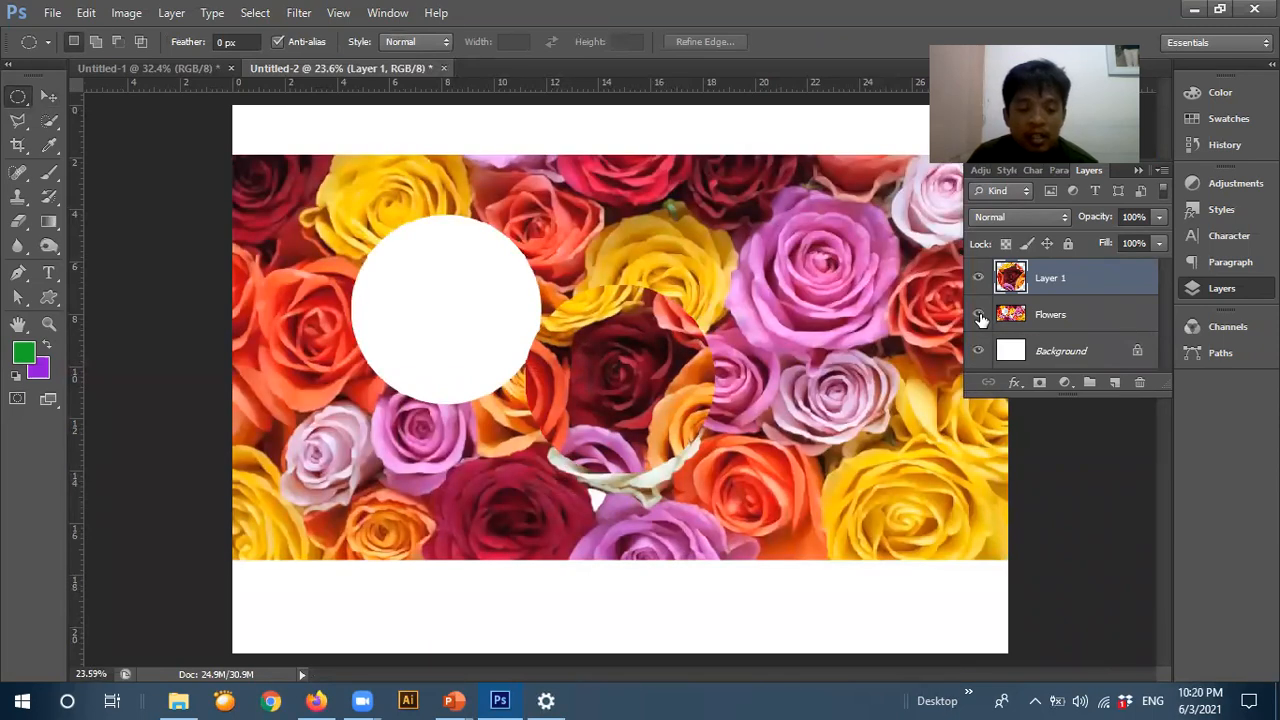
- Undo the circular cut and paste to restore the Flowers layer, and deselect the circle
{"action": "key", "text": "Delete"}
{"action": "key", "text": "ctrl+z"}
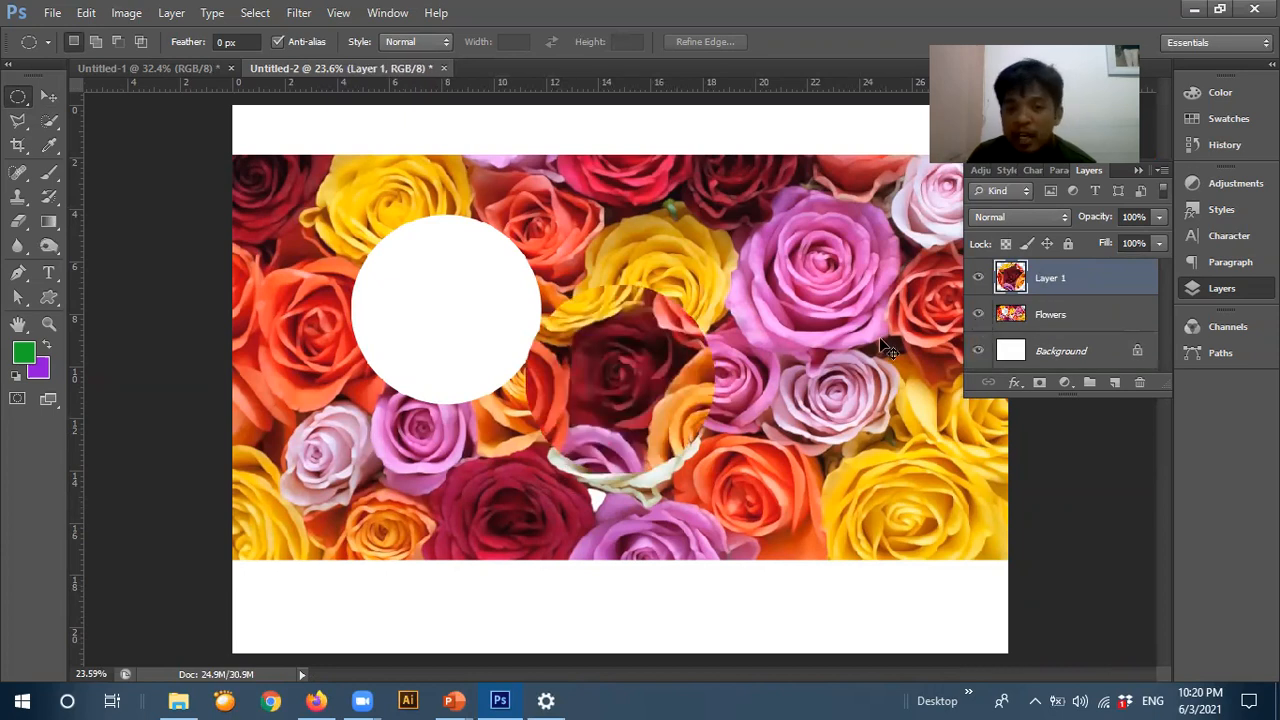
{"action": "scroll", "coordinate": [628, 363], "scroll_direction": "up", "scroll_amount": 2}
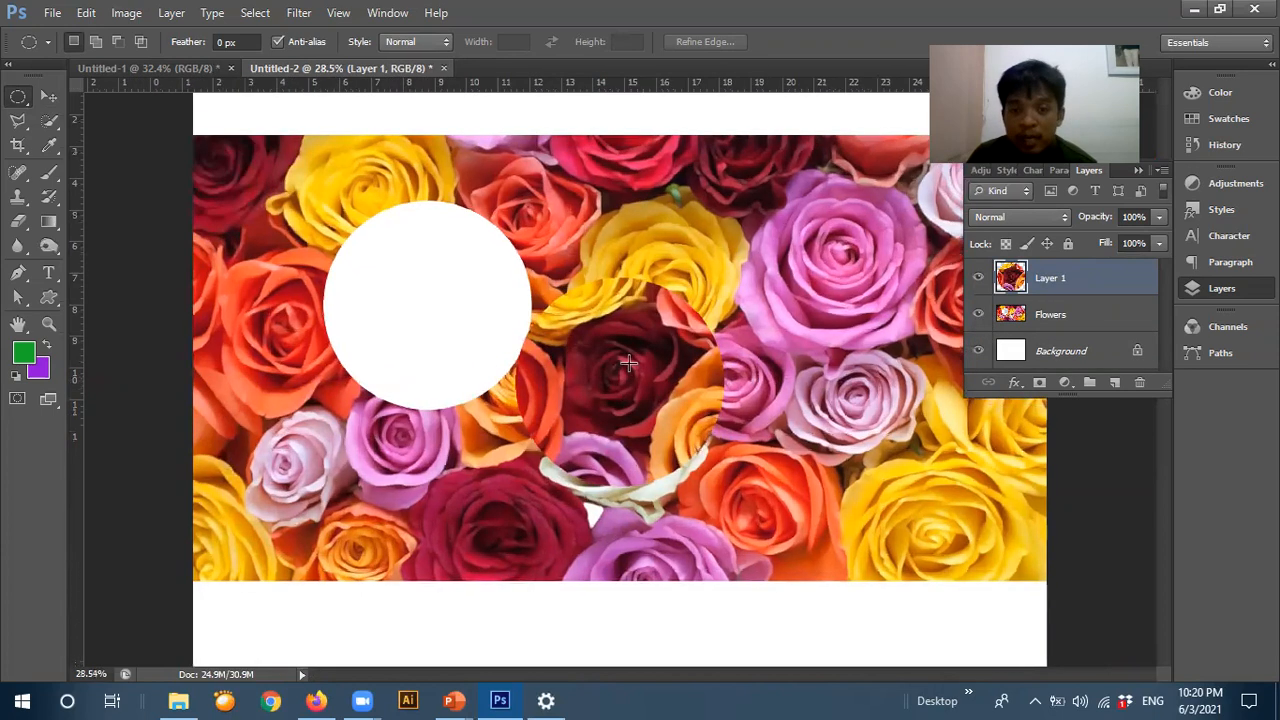
{"action": "scroll", "coordinate": [628, 363], "scroll_direction": "down", "scroll_amount": 2}
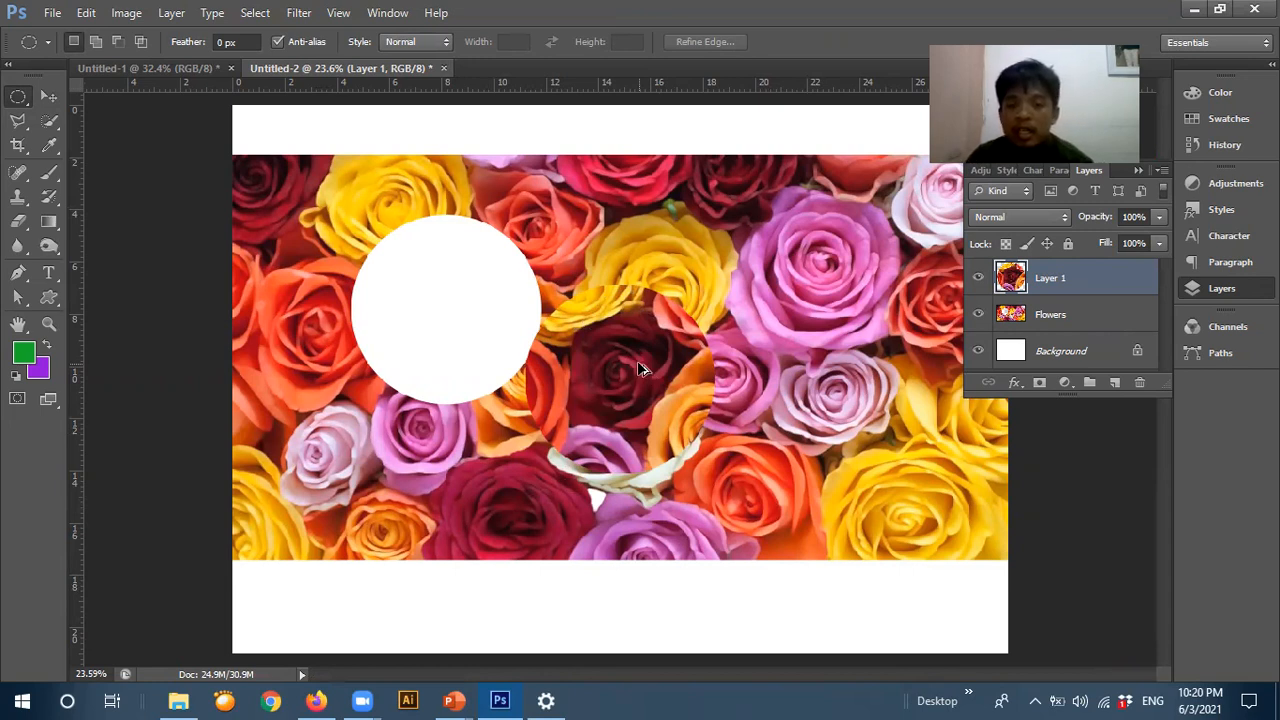
{"action": "key", "text": "ctrl+z"}
{"action": "key", "text": "ctrl+alt+z"}
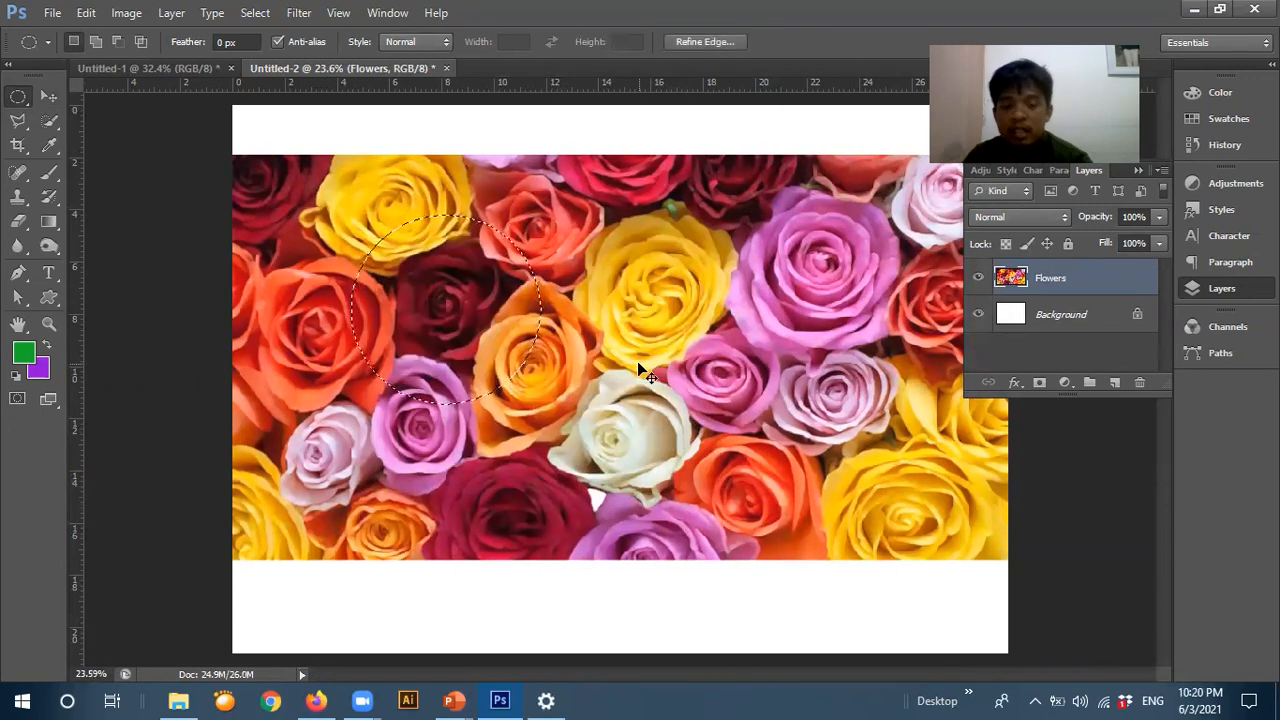
{"action": "key", "text": "ctrl+d"}
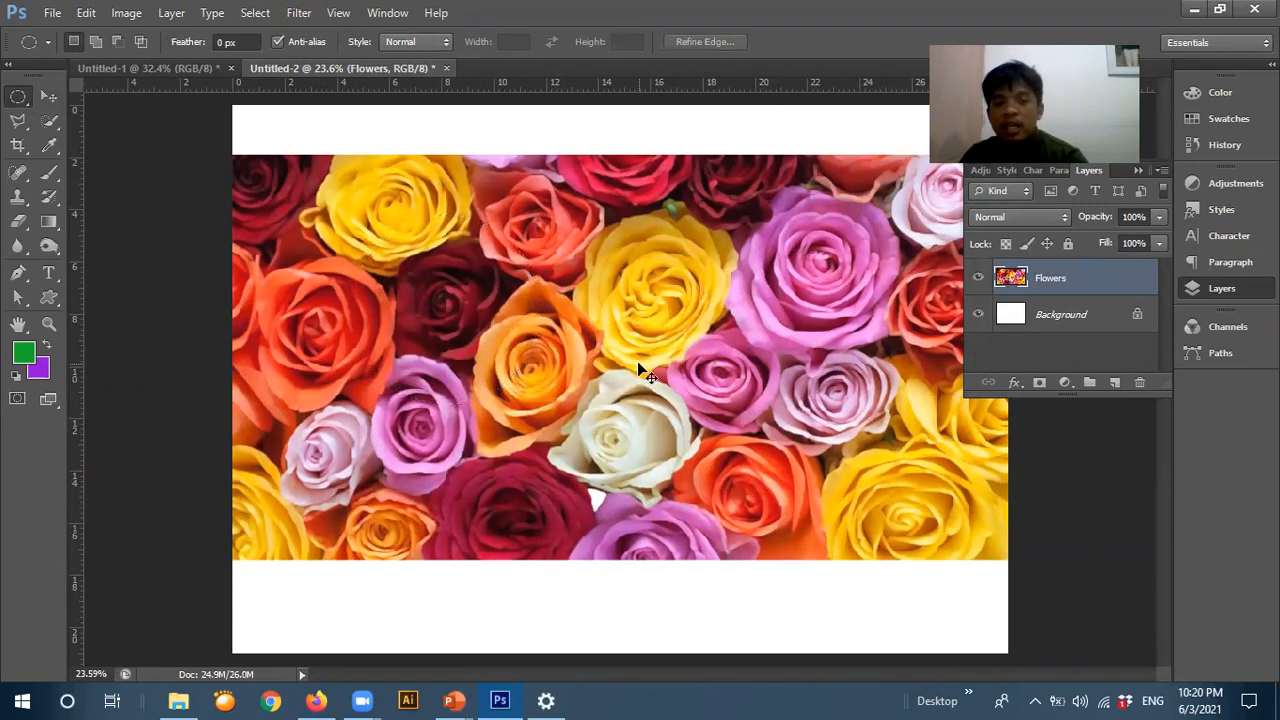
- Select the light petals of the white rose in Flowers with the Magic Wand tool at tolerance 32
{"action": "left_click", "coordinate": [47, 123]}
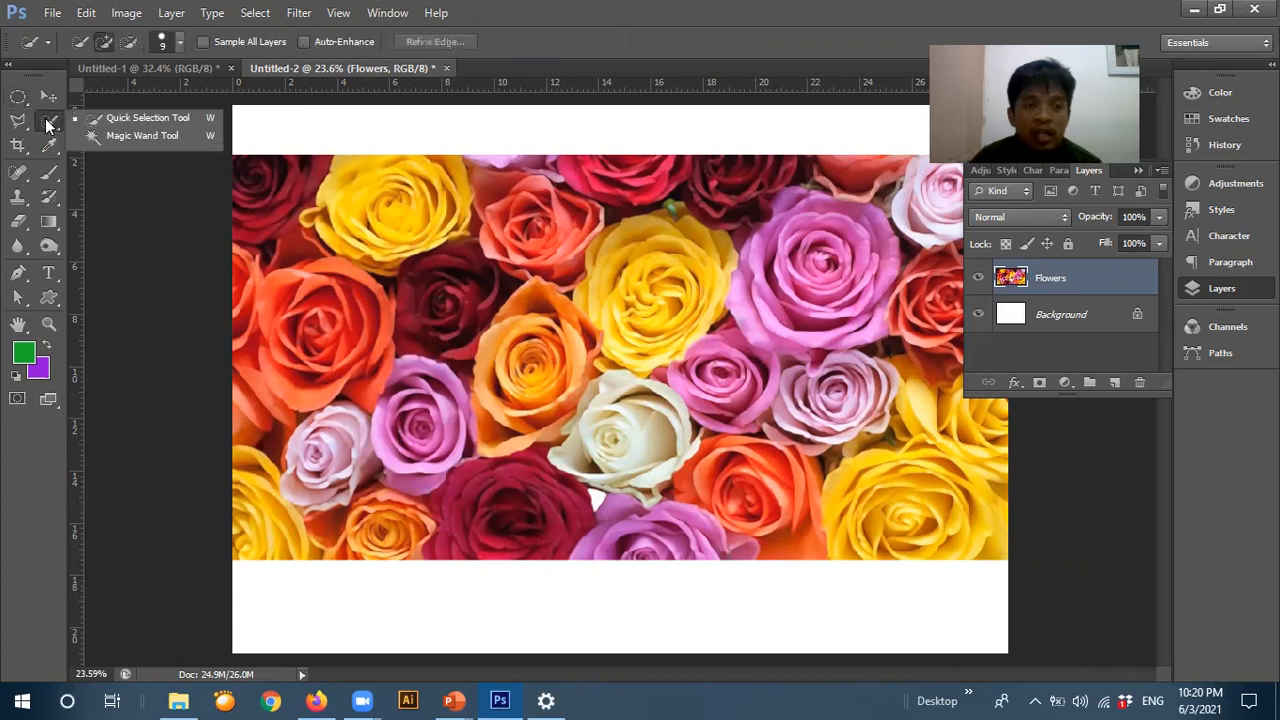
{"action": "left_click", "coordinate": [113, 119]}
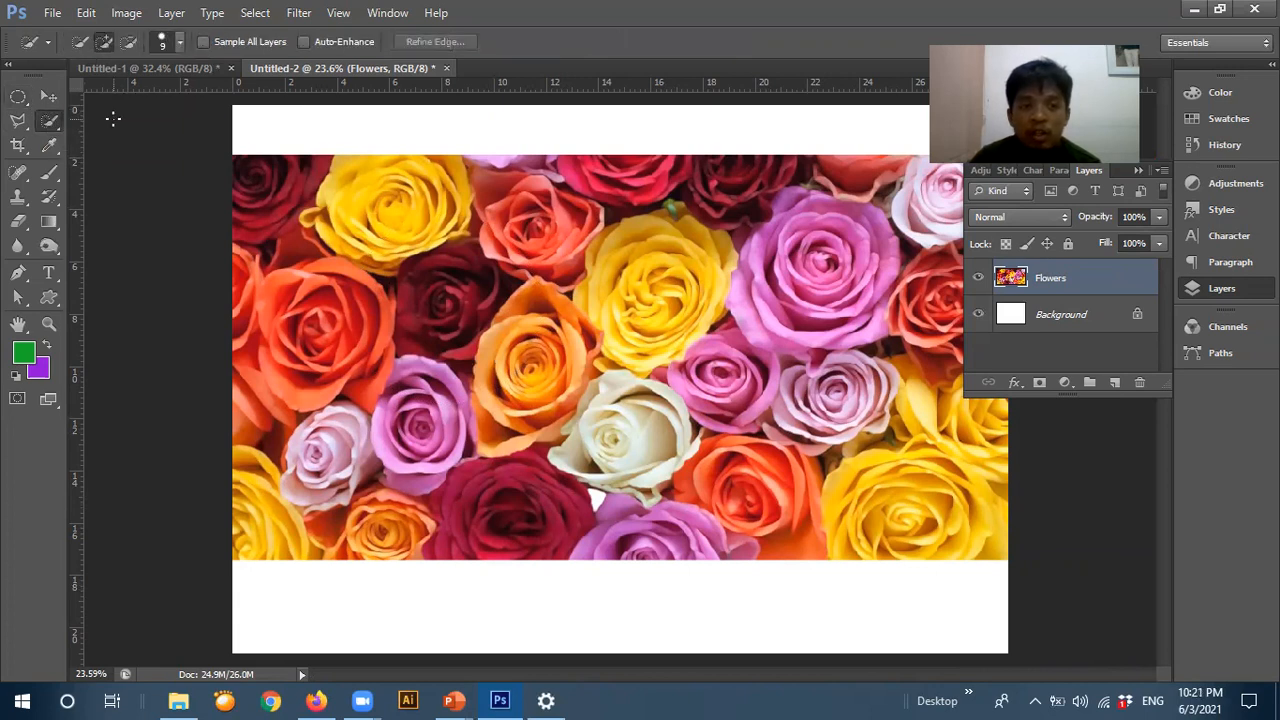
{"action": "left_click", "coordinate": [47, 123]}
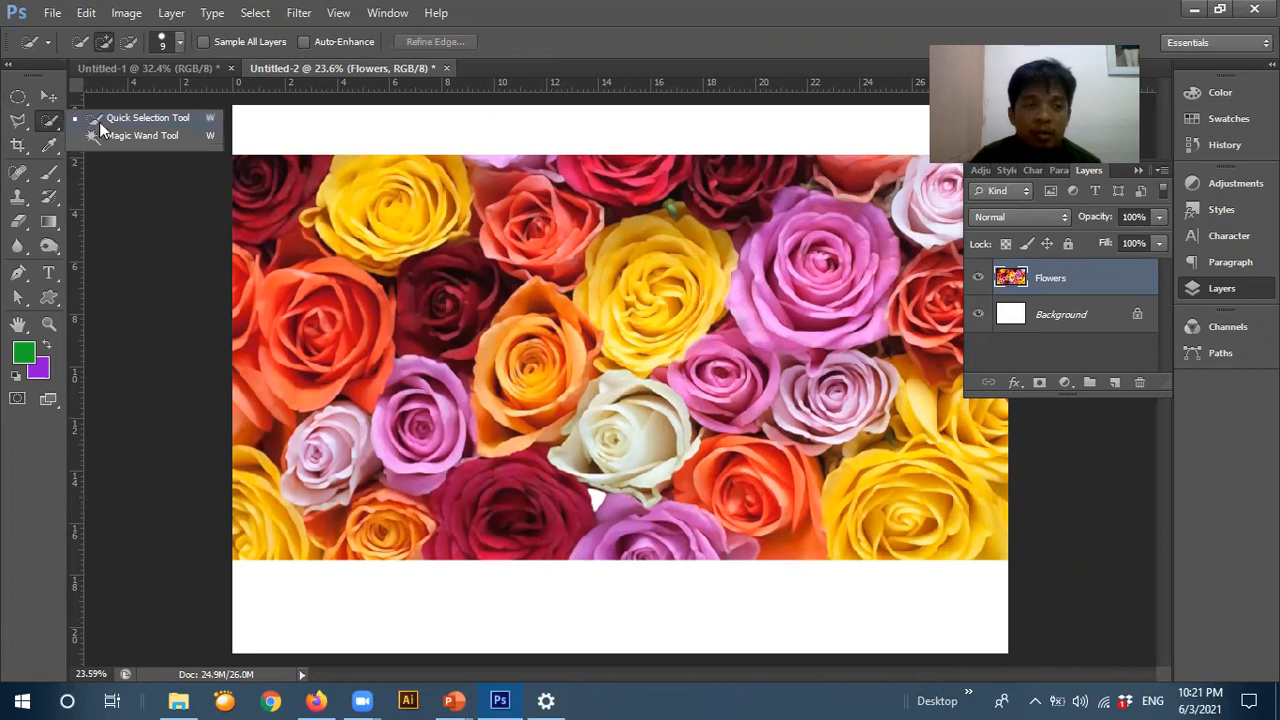
{"action": "left_click", "coordinate": [128, 135]}
{"action": "scroll", "coordinate": [566, 261], "scroll_direction": "up", "scroll_amount": 1}
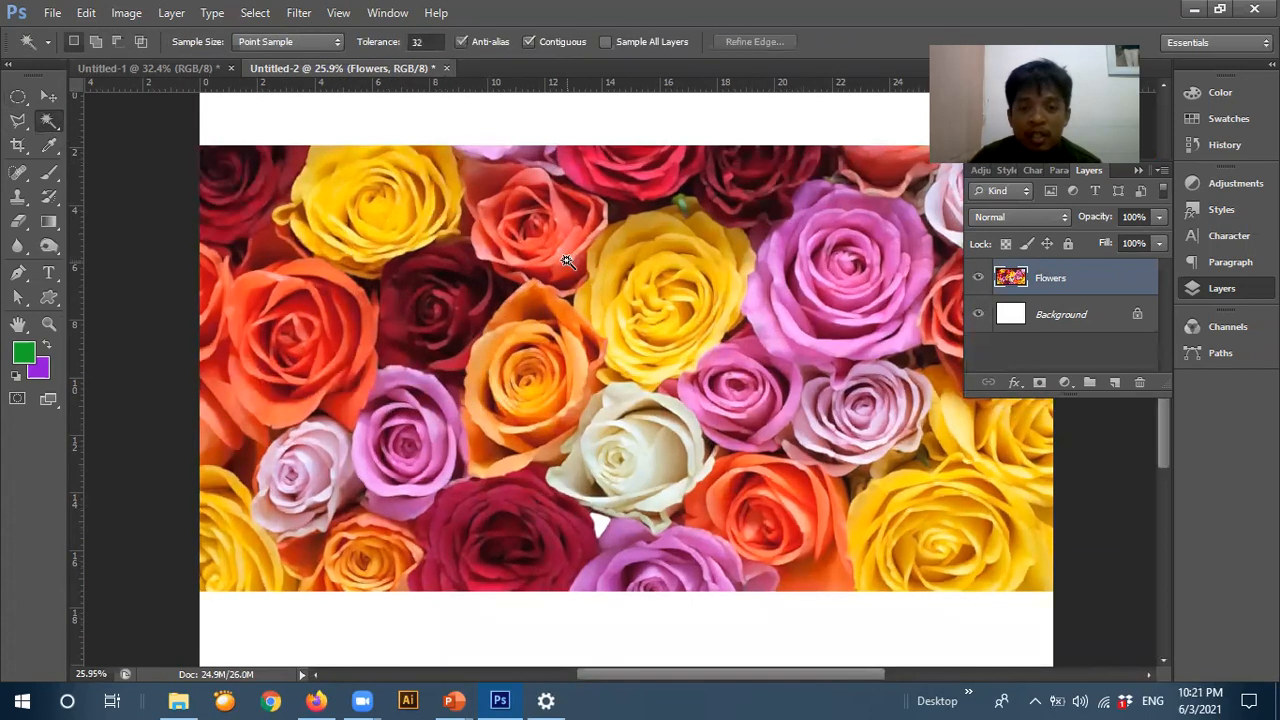
{"action": "scroll", "coordinate": [643, 280], "scroll_direction": "up", "scroll_amount": 2}
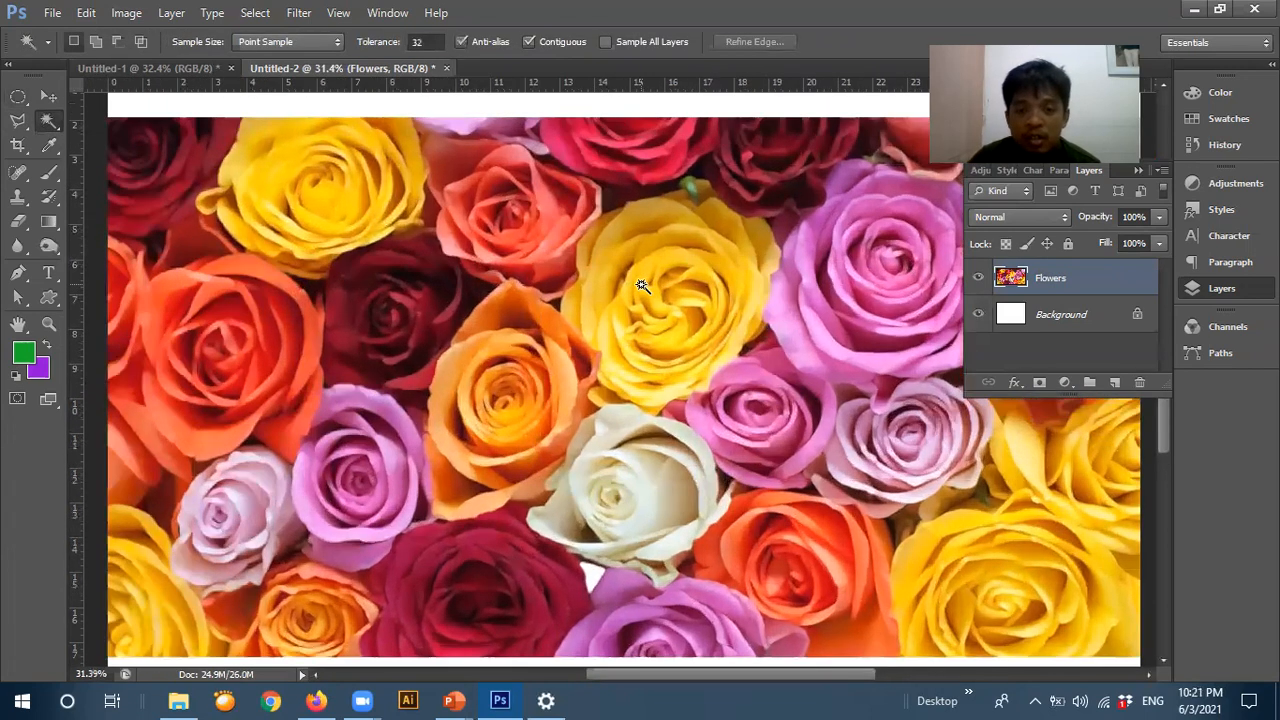
{"action": "left_click", "coordinate": [604, 427]}
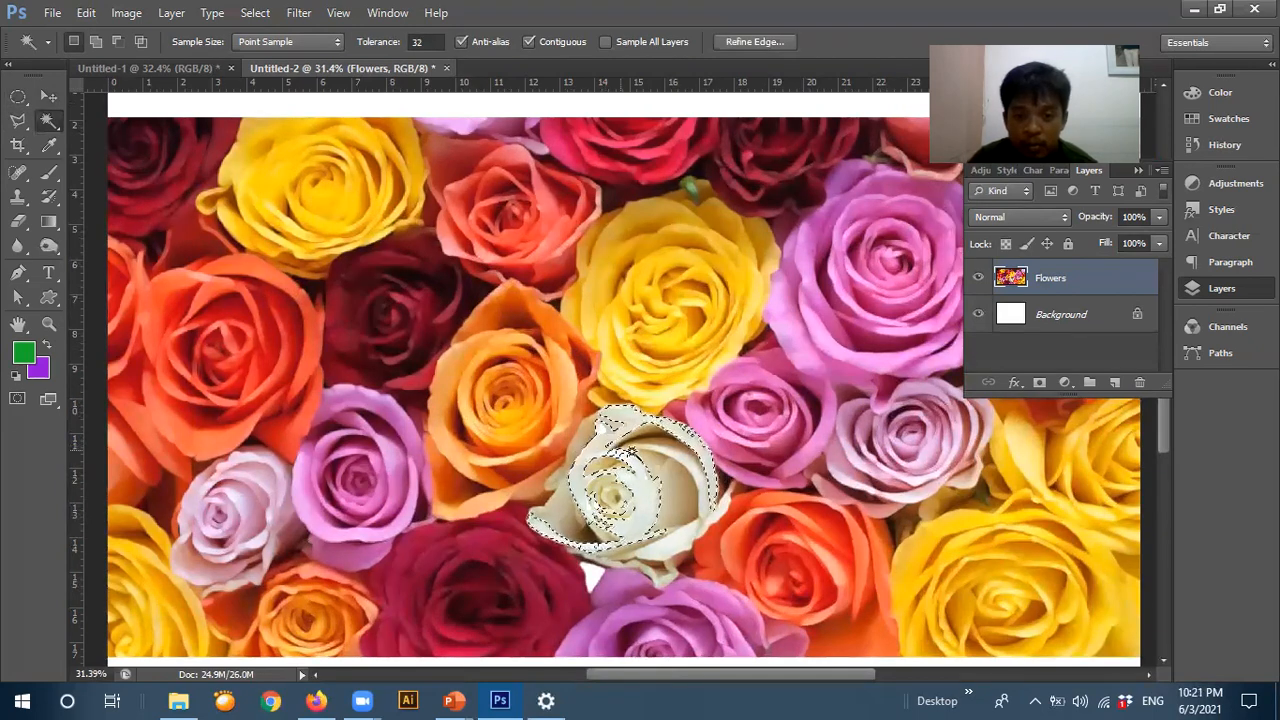
- Add the white rose's shaded inner petals and lower edge petals to the Magic Wand selection
{"action": "scroll", "coordinate": [662, 449], "scroll_direction": "up", "scroll_amount": 1}
{"action": "scroll", "coordinate": [662, 449], "scroll_direction": "up", "scroll_amount": 3}
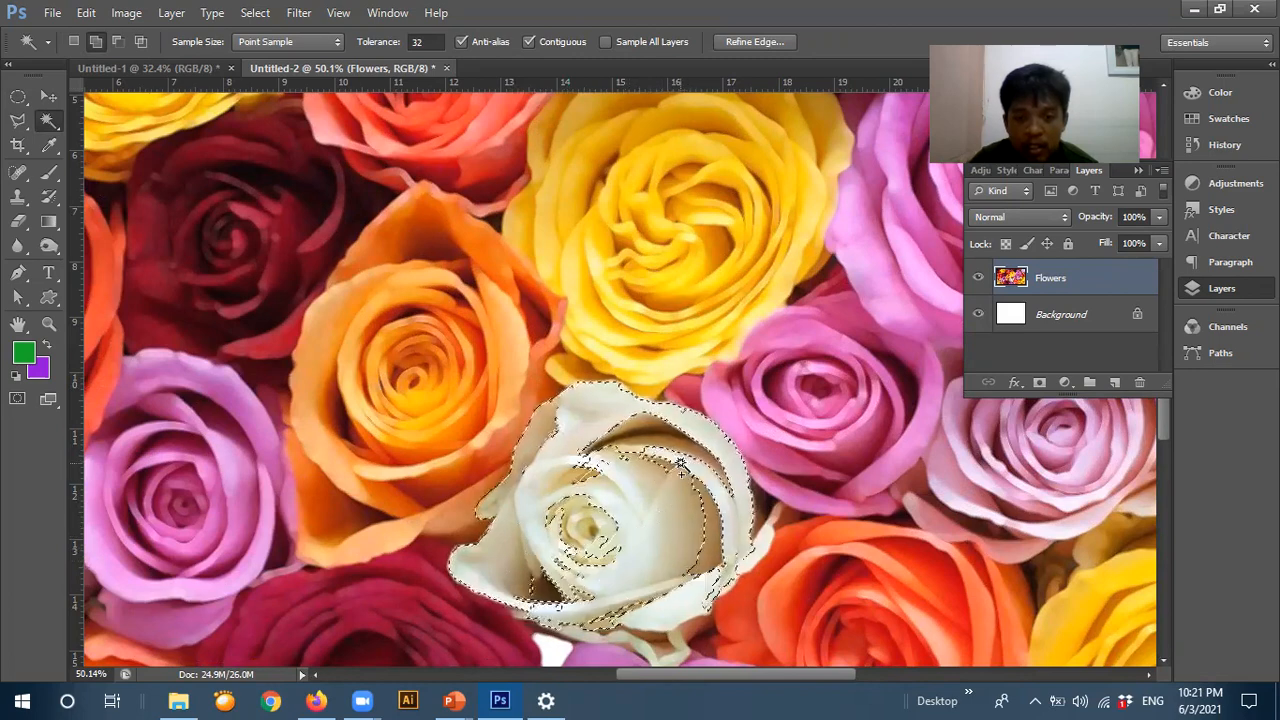
{"action": "left_click", "coordinate": [638, 437]}
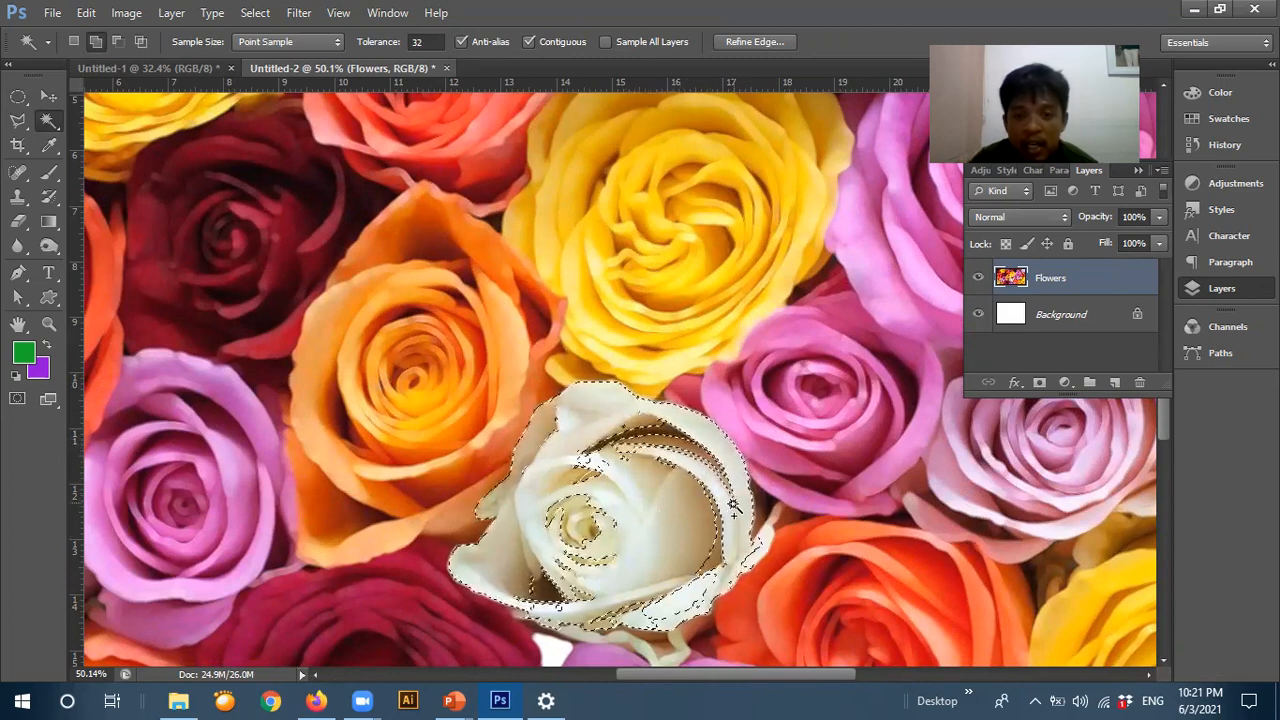
{"action": "left_click", "coordinate": [738, 560]}
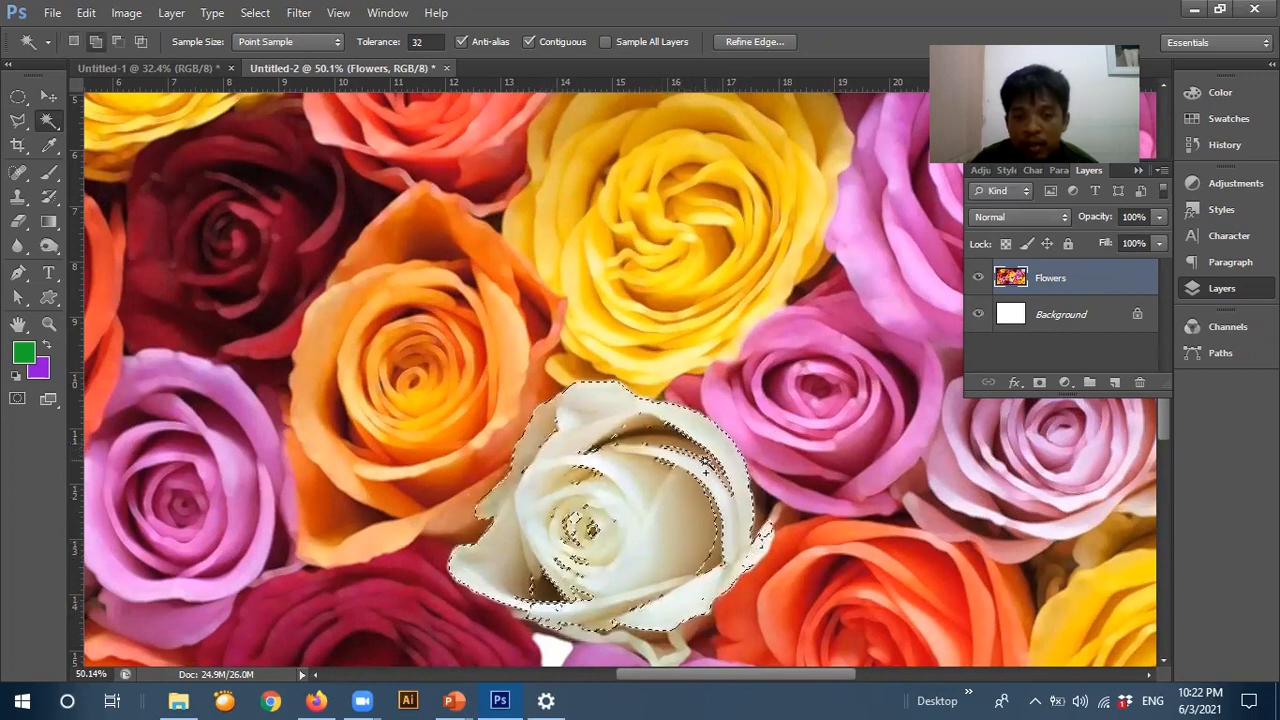
- Cut the selected white rose from Flowers, paste it onto a separate layer, and move it away and back over the hole
{"action": "scroll", "coordinate": [712, 470], "scroll_direction": "up", "scroll_amount": 3}
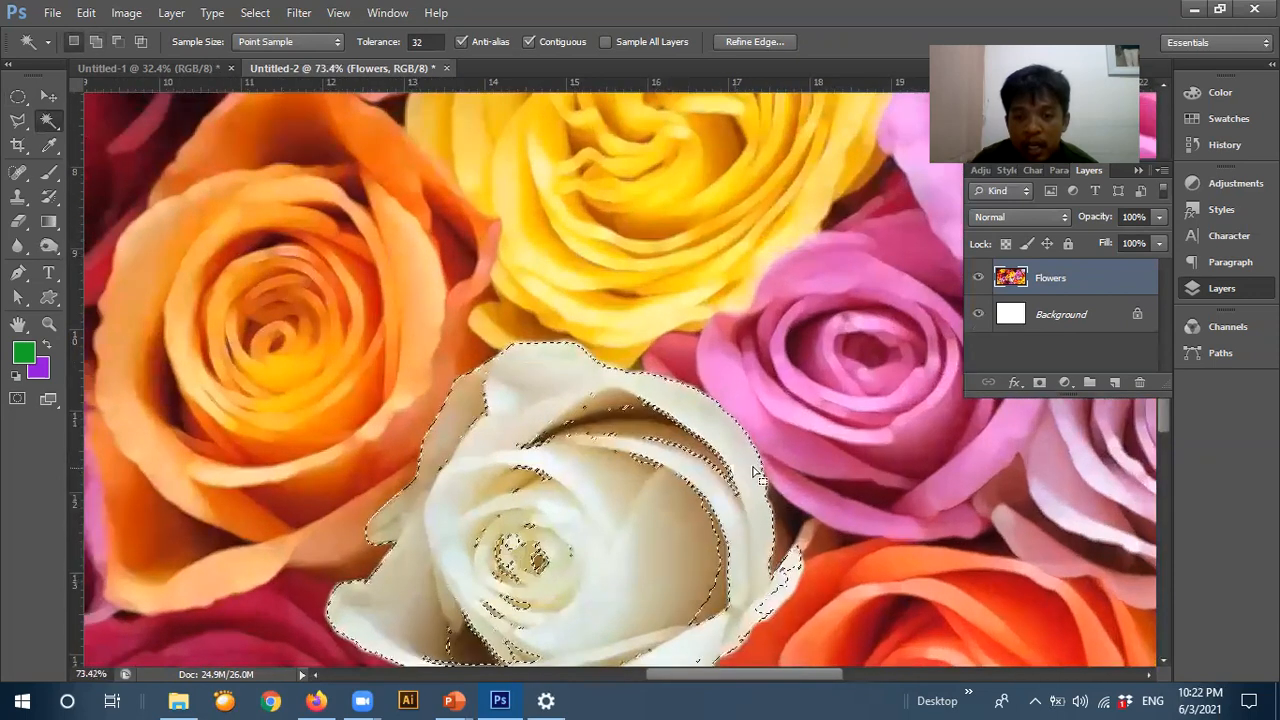
{"action": "left_click_drag", "start_coordinate": [1164, 420], "coordinate": [1162, 454]}
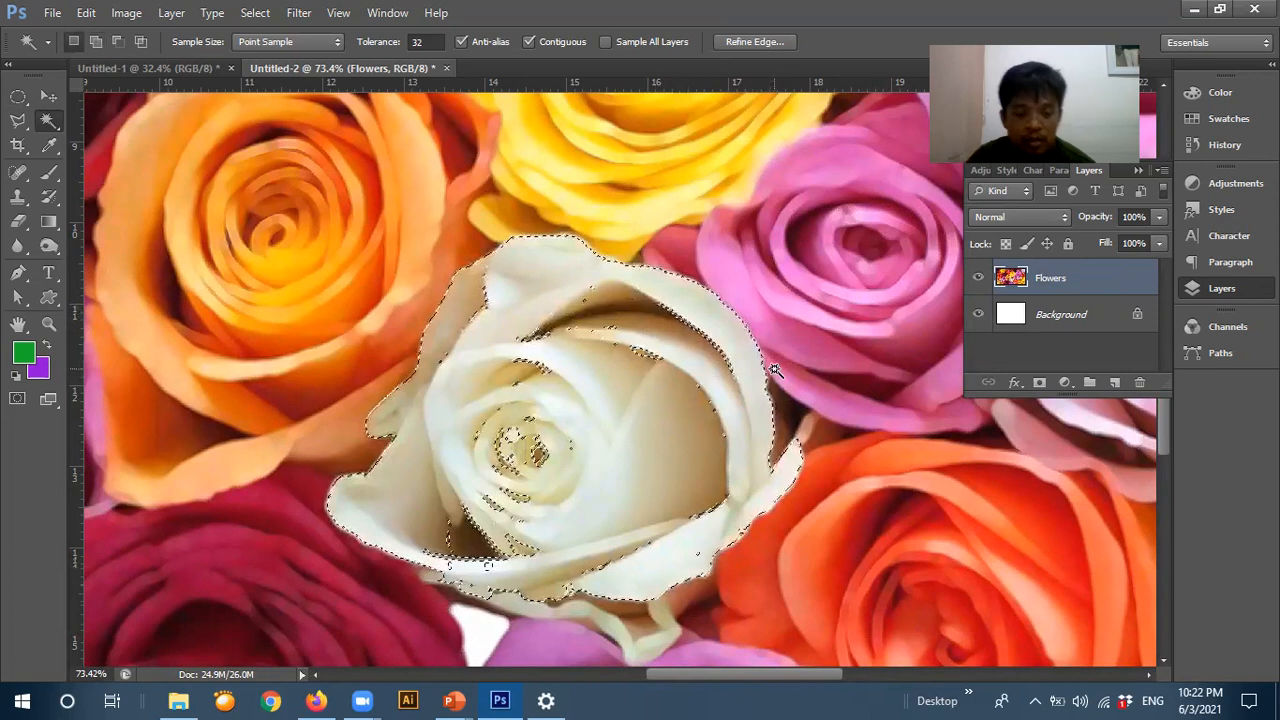
{"action": "key", "text": "Delete"}
{"action": "key", "text": "ctrl+d"}
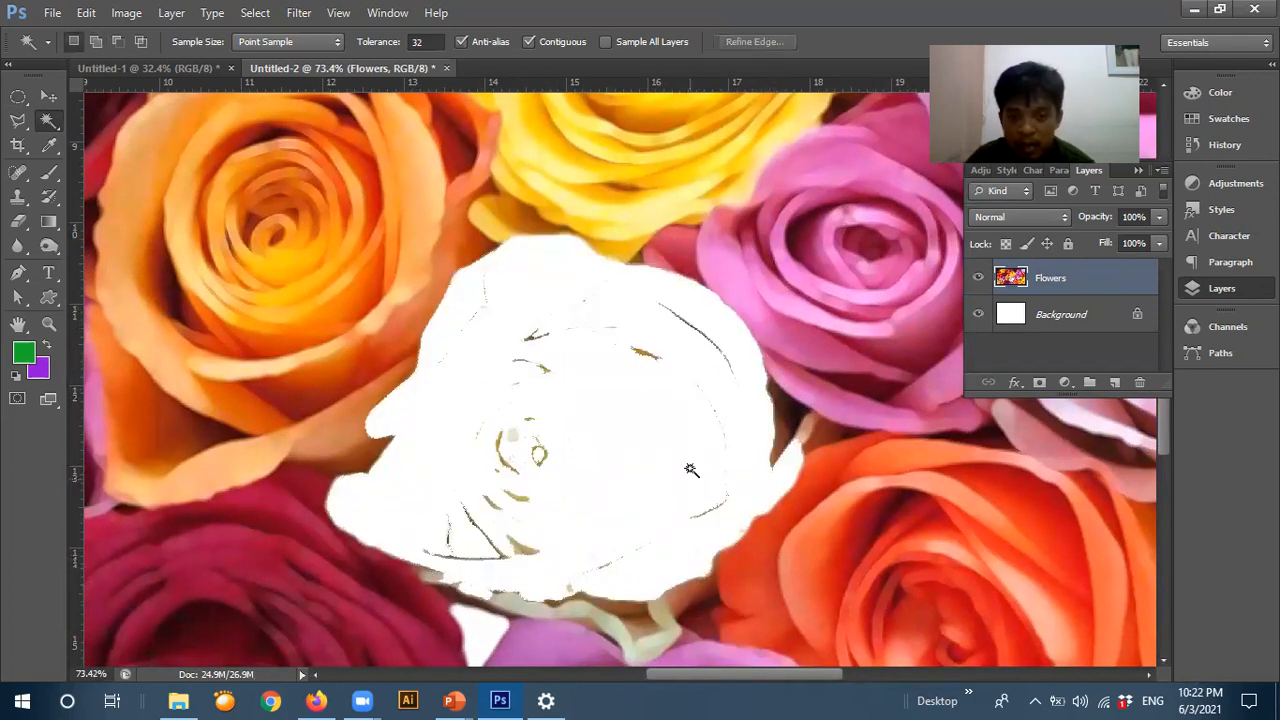
{"action": "key", "text": "ctrl+v"}
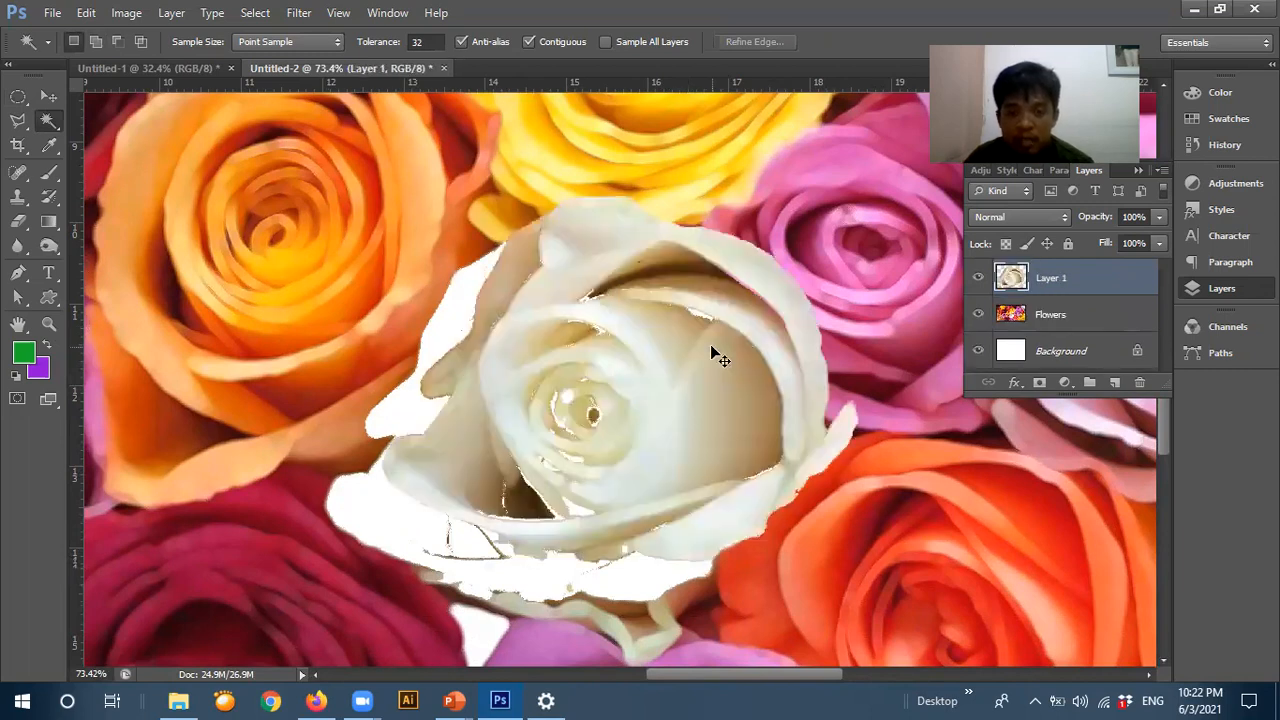
{"action": "left_click", "coordinate": [50, 98]}
{"action": "left_click_drag", "start_coordinate": [566, 391], "coordinate": [454, 292]}
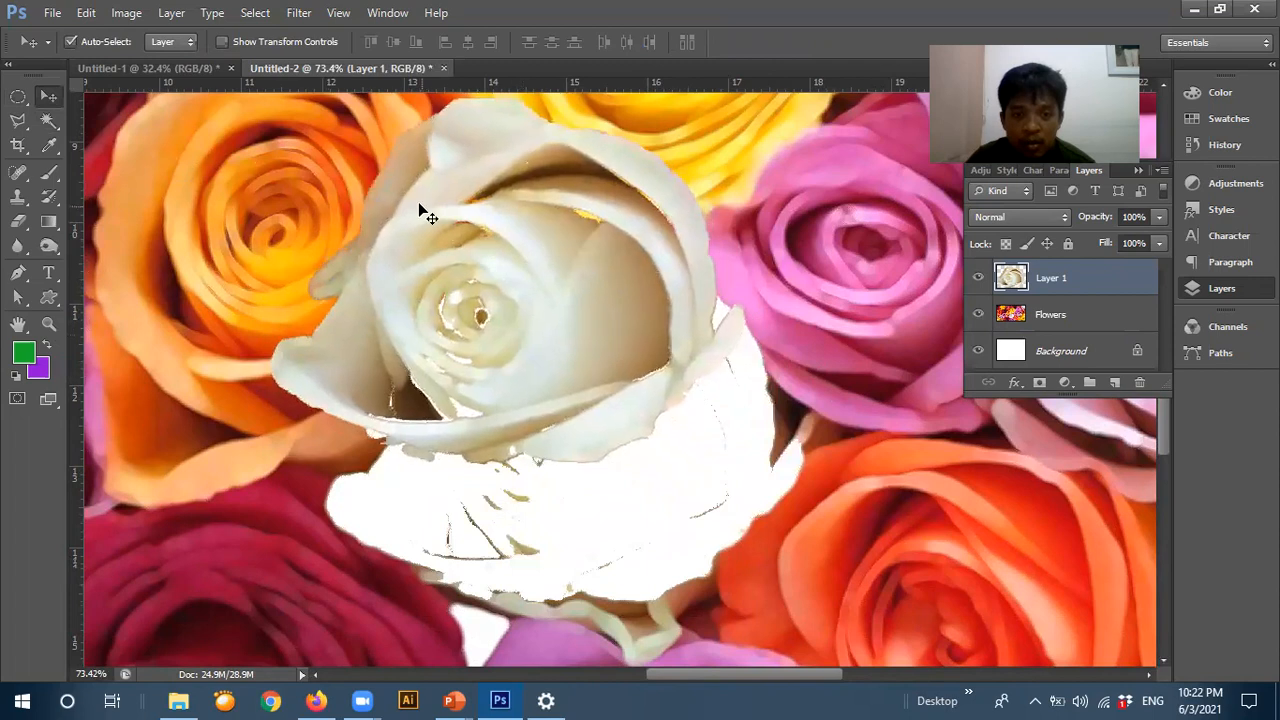
{"action": "left_click_drag", "start_coordinate": [566, 314], "coordinate": [418, 248]}
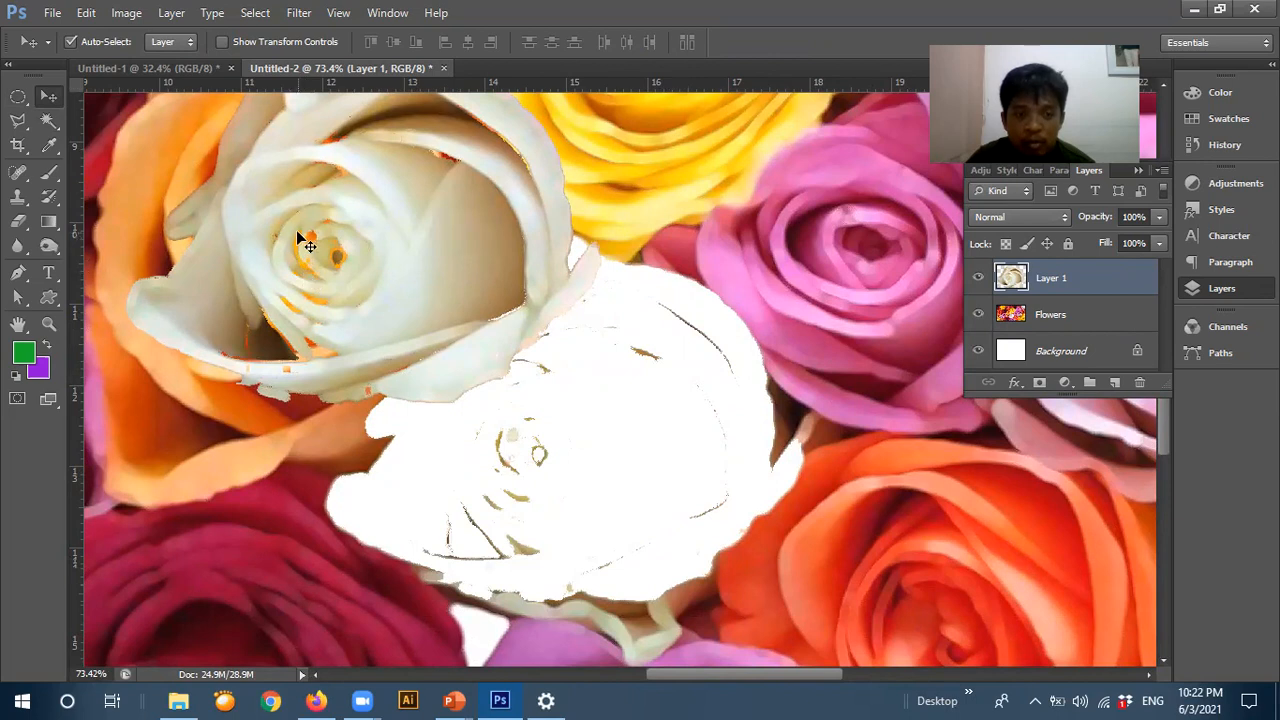
{"action": "left_click_drag", "start_coordinate": [417, 232], "coordinate": [614, 424]}
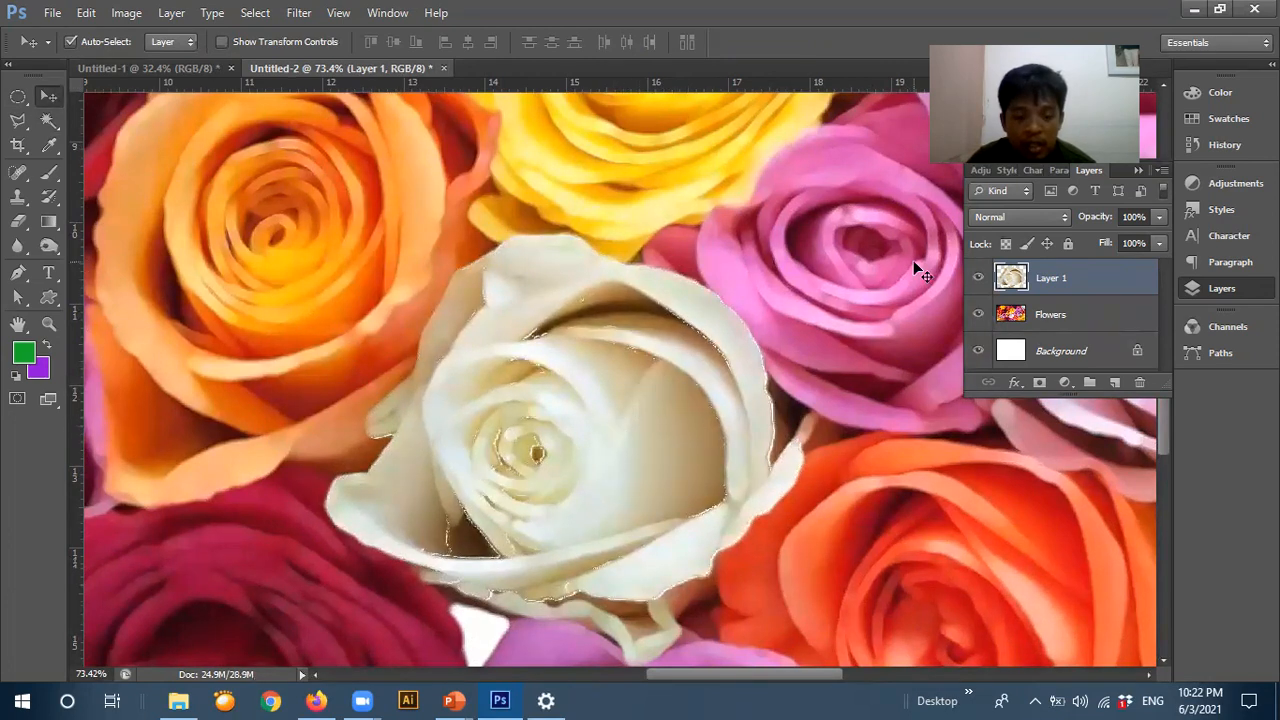
- Undo the white rose's moves, paste and cut, and clear the Magic Wand selection
{"action": "key", "text": "ctrl+alt+z"}
{"action": "key", "text": "ctrl+alt+z"}
{"action": "key", "text": "ctrl+alt+z"}
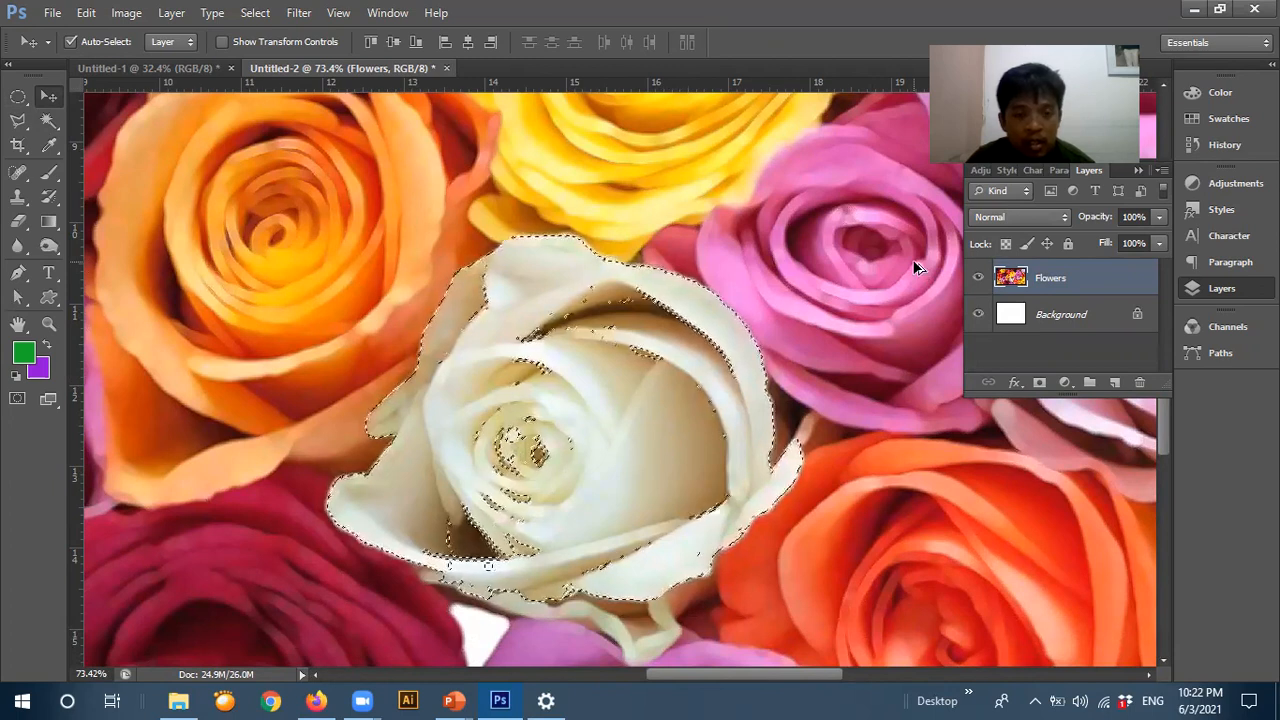
{"action": "key", "text": "ctrl+d"}
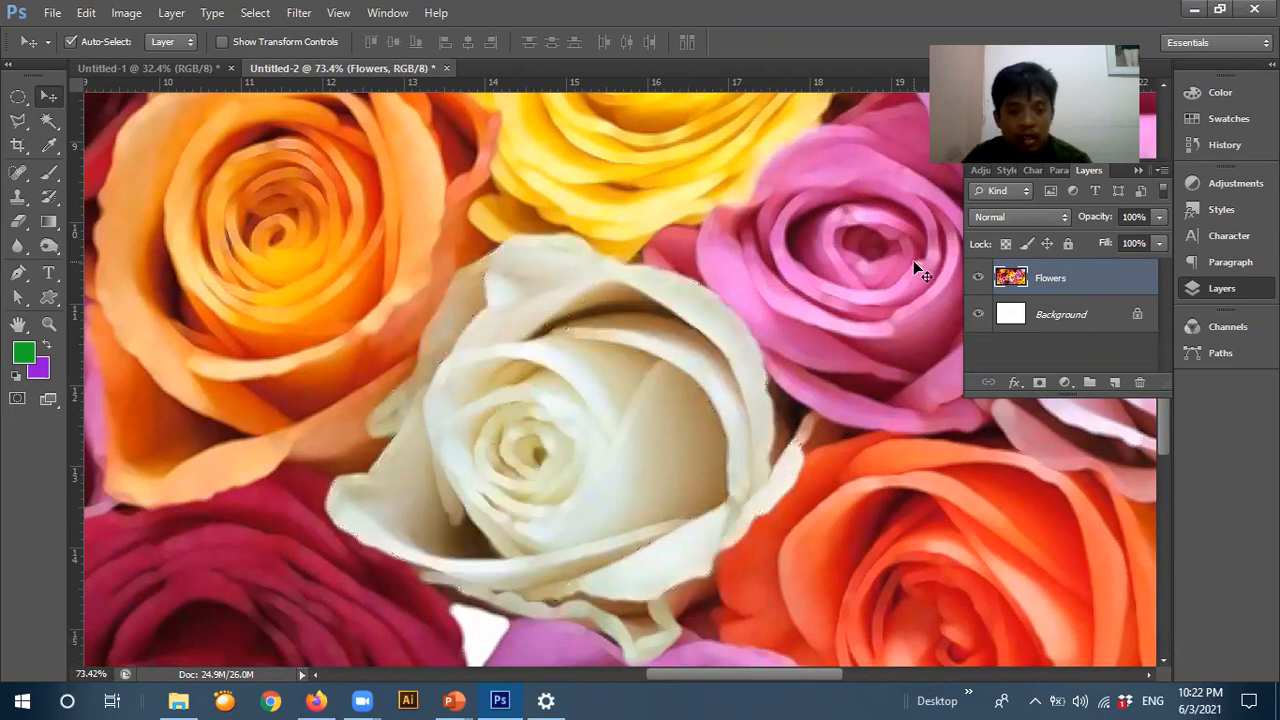
- Select the entire white rose, including its lower petal tips, with the Quick Selection tool
{"action": "left_click", "coordinate": [49, 121]}
{"action": "right_click", "coordinate": [49, 121]}
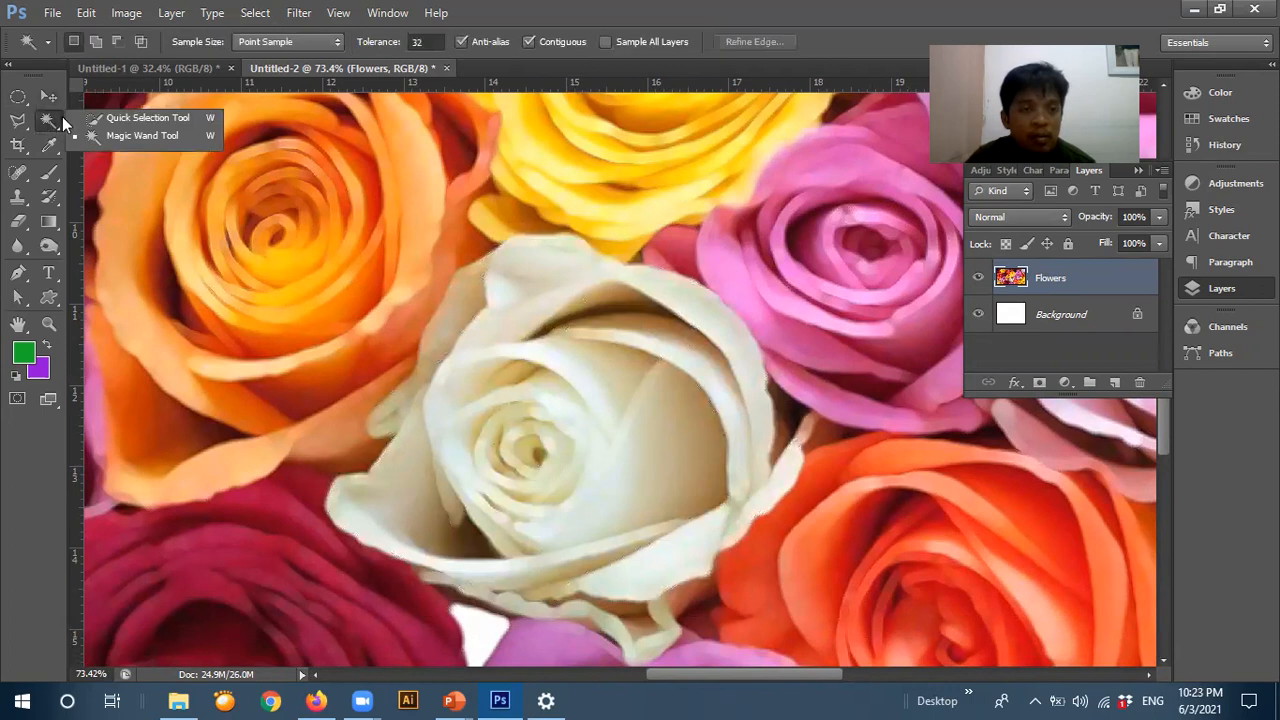
{"action": "left_click", "coordinate": [90, 118]}
{"action": "mouse_move", "coordinate": [543, 260]}
{"action": "left_mouse_down"}
{"action": "mouse_move", "coordinate": [492, 315]}
{"action": "mouse_move", "coordinate": [458, 325]}
{"action": "mouse_move", "coordinate": [466, 295]}
{"action": "mouse_move", "coordinate": [425, 388]}
{"action": "mouse_move", "coordinate": [390, 425]}
{"action": "mouse_move", "coordinate": [420, 445]}
{"action": "mouse_move", "coordinate": [386, 498]}
{"action": "mouse_move", "coordinate": [505, 588]}
{"action": "mouse_move", "coordinate": [561, 598]}
{"action": "mouse_move", "coordinate": [608, 580]}
{"action": "mouse_move", "coordinate": [630, 641]}
{"action": "mouse_move", "coordinate": [655, 655]}
{"action": "left_mouse_up"}
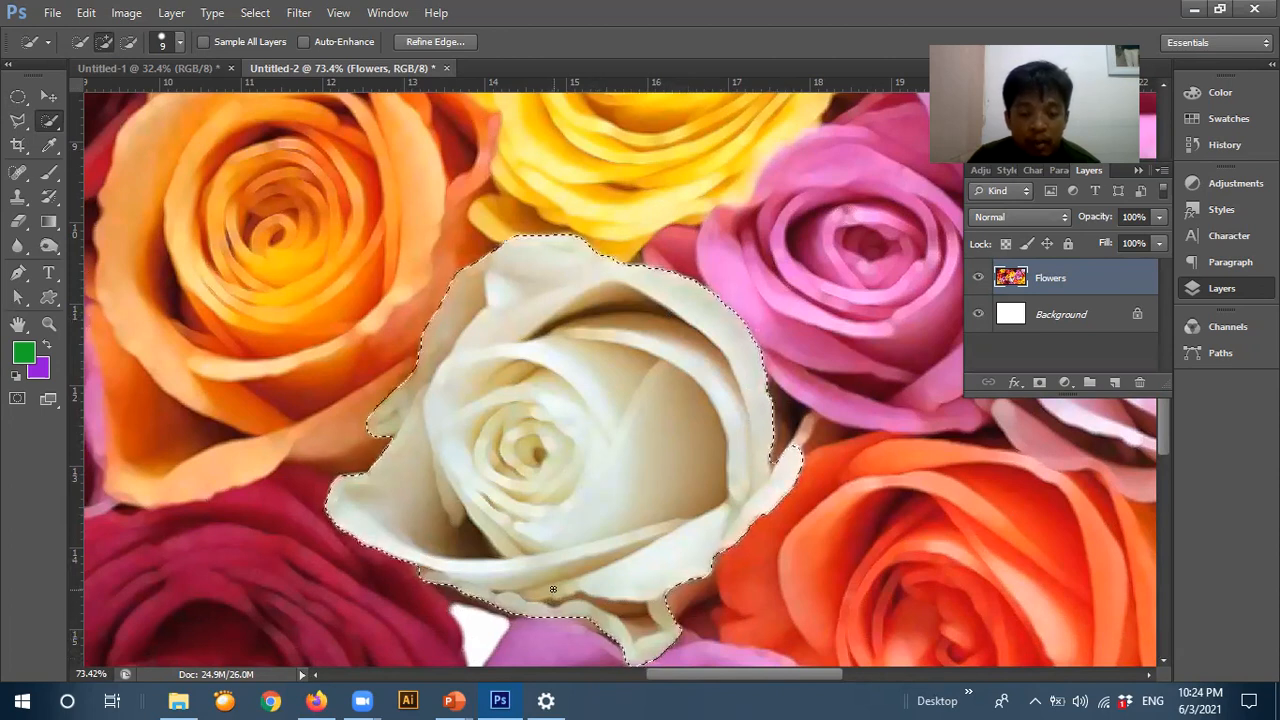
- Cut the selected white rose, paste it onto a separate layer, and move the cutout back over the hole in Flowers
{"action": "key", "text": "ctrl+x"}
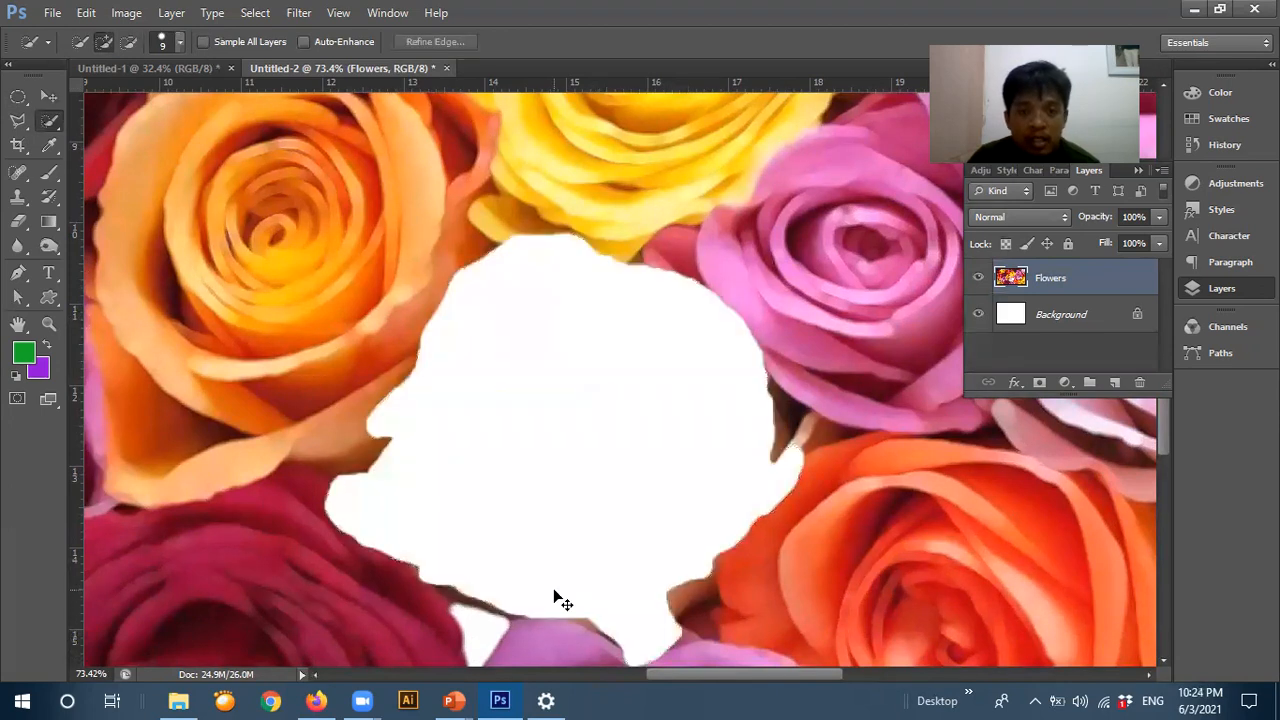
{"action": "key", "text": "ctrl+v"}
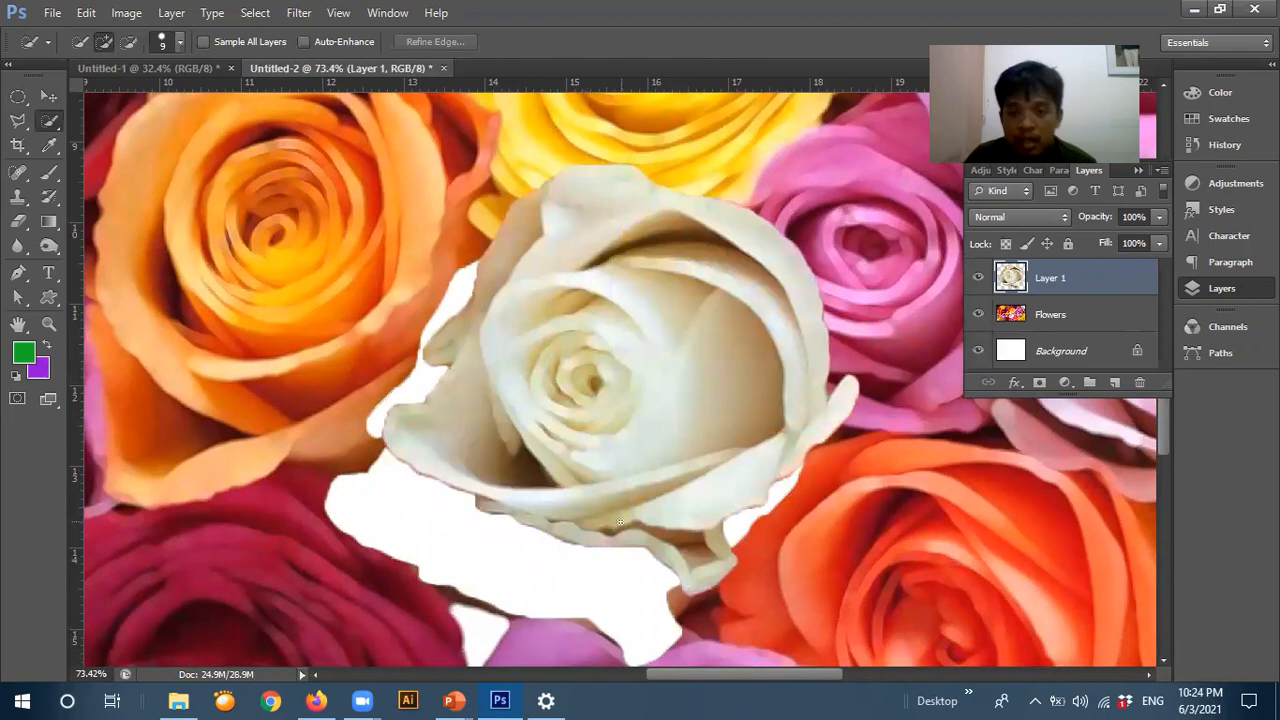
{"action": "left_click", "coordinate": [48, 97]}
{"action": "left_click_drag", "start_coordinate": [648, 289], "coordinate": [596, 354]}
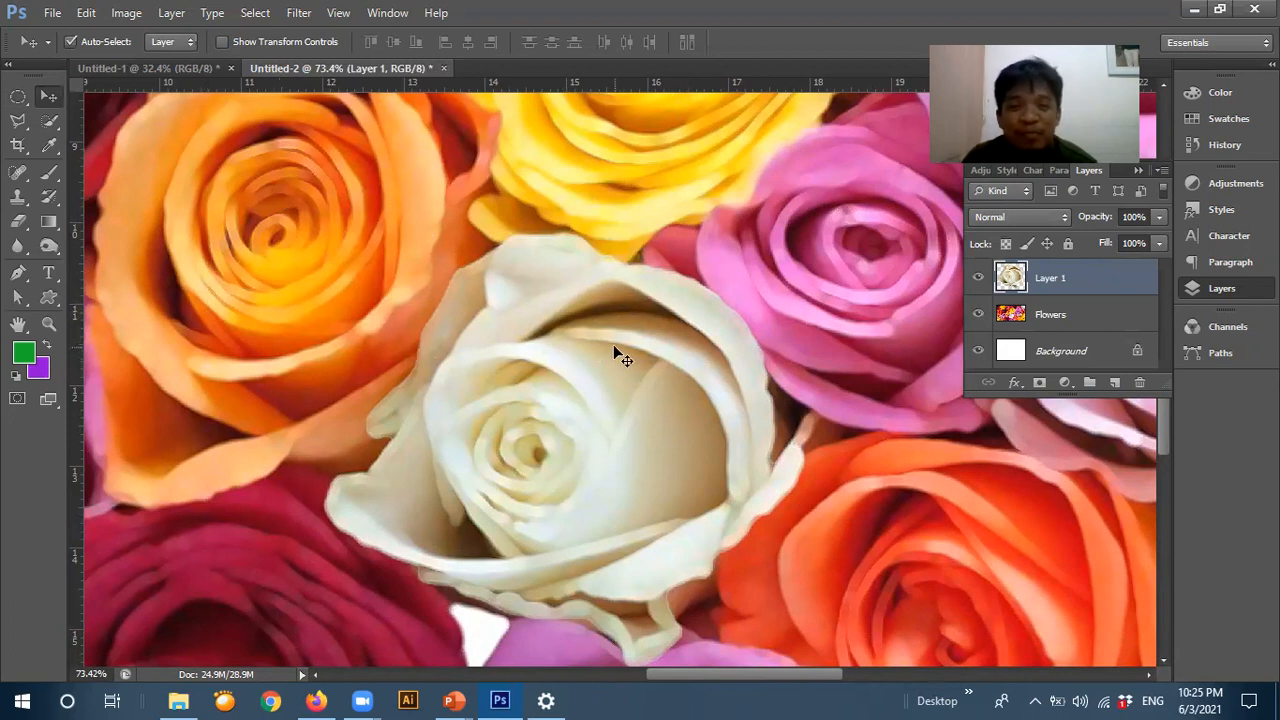
- Trace a closed selection around the outline of the orange-red rose beside the dark red rose with the Polygonal Lasso tool
{"action": "scroll", "coordinate": [614, 348], "scroll_direction": "down", "scroll_amount": 4}
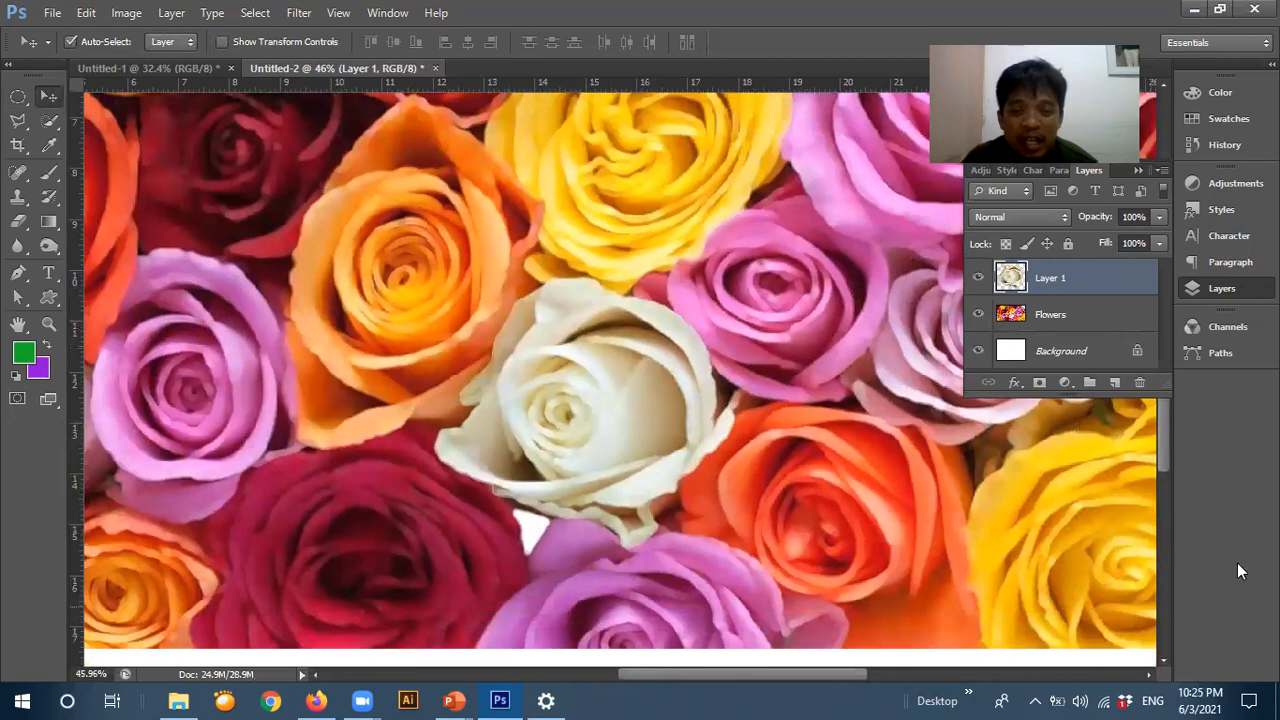
{"action": "left_click_drag", "start_coordinate": [1168, 460], "coordinate": [1166, 396]}
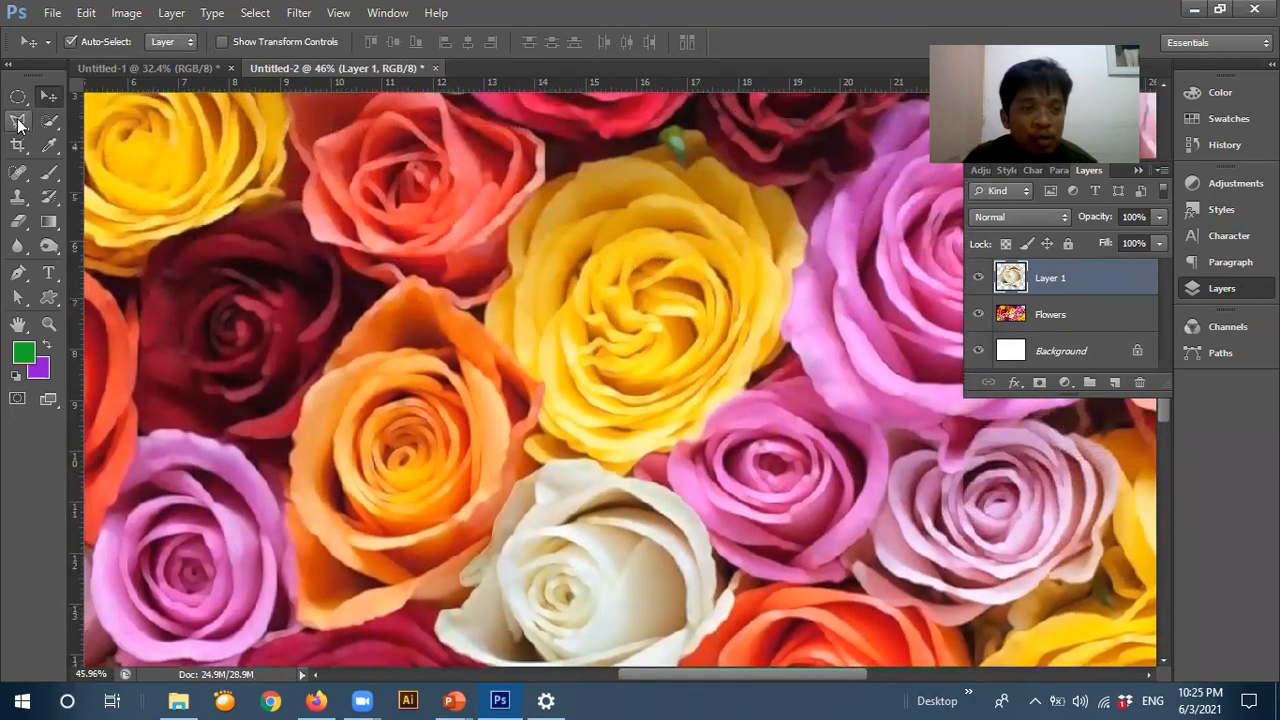
{"action": "left_click", "coordinate": [18, 122]}
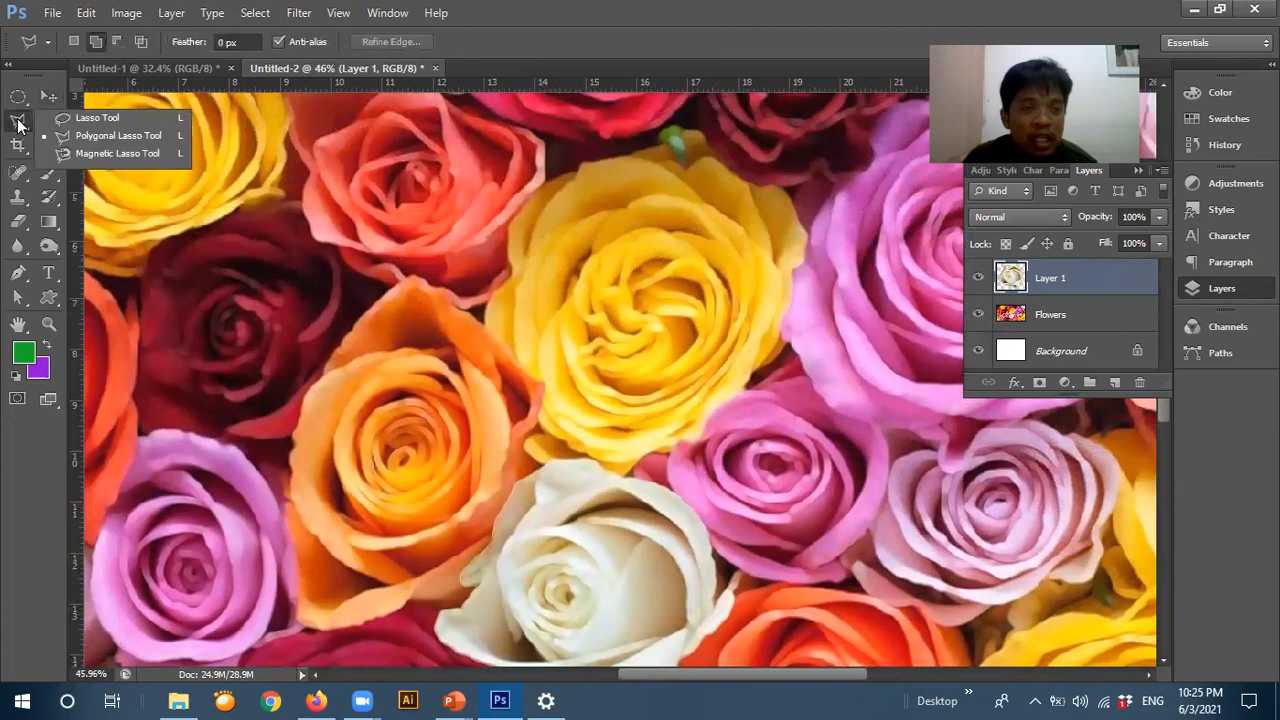
{"action": "left_click", "coordinate": [67, 134]}
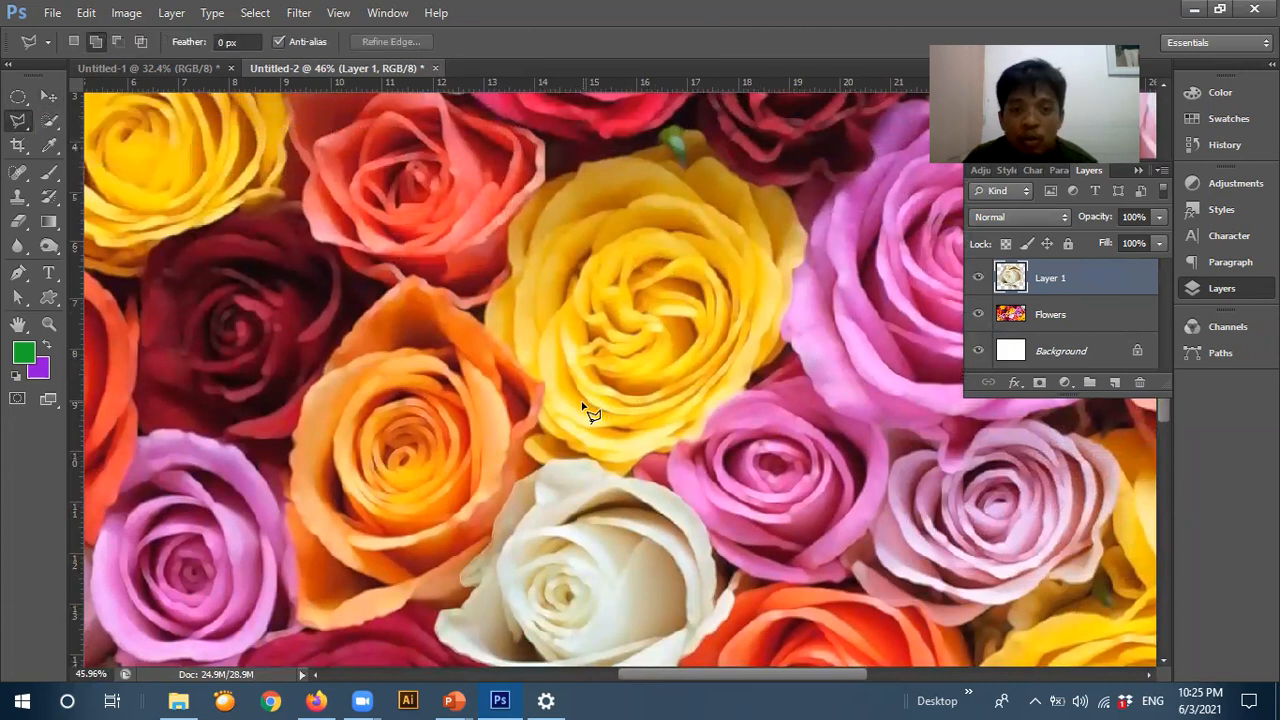
{"action": "scroll", "coordinate": [588, 413], "scroll_direction": "up", "scroll_amount": 1}
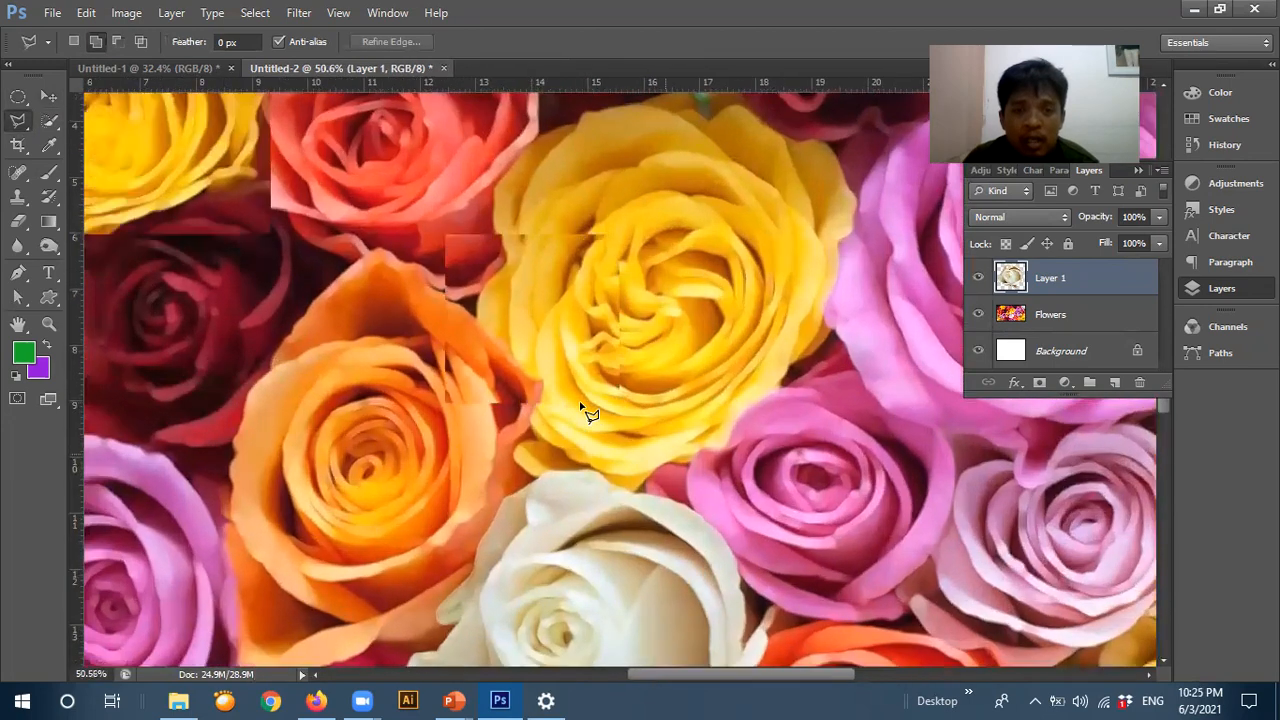
{"action": "scroll", "coordinate": [588, 413], "scroll_direction": "down", "scroll_amount": 2}
{"action": "left_click_drag", "start_coordinate": [665, 673], "coordinate": [611, 671]}
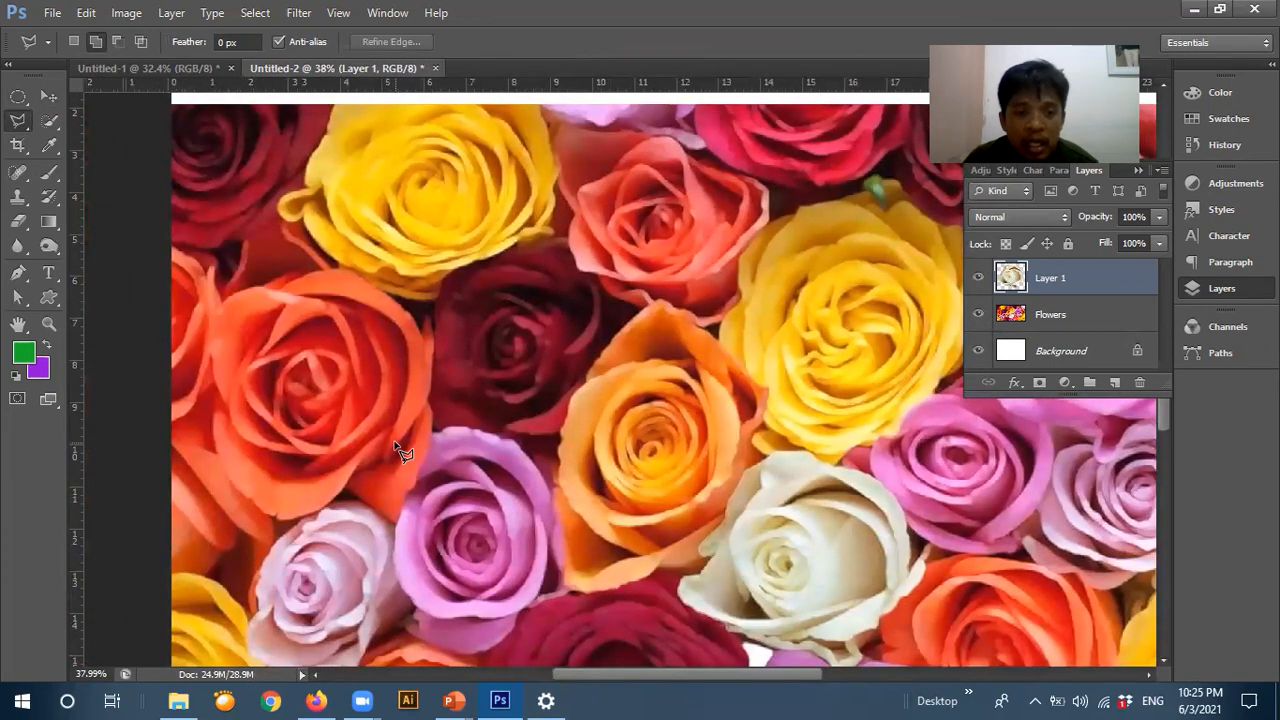
{"action": "scroll", "coordinate": [398, 452], "scroll_direction": "up", "scroll_amount": 2}
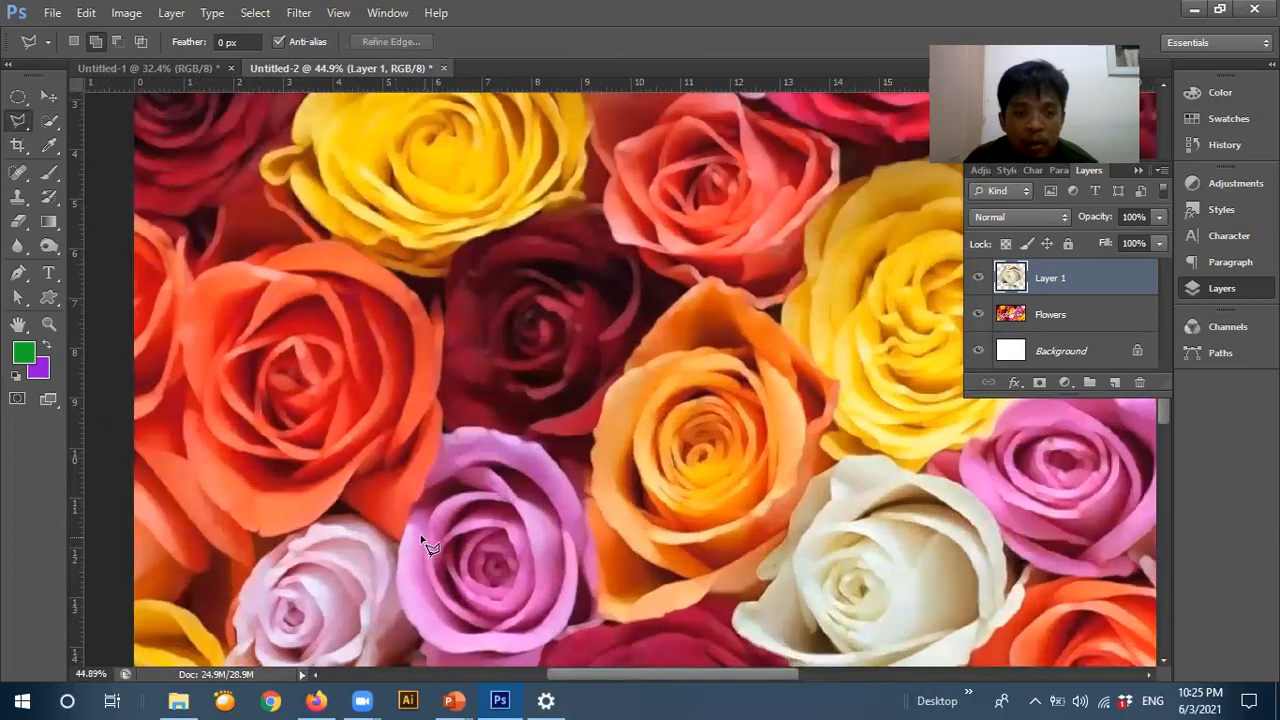
{"action": "scroll", "coordinate": [425, 545], "scroll_direction": "up", "scroll_amount": 2}
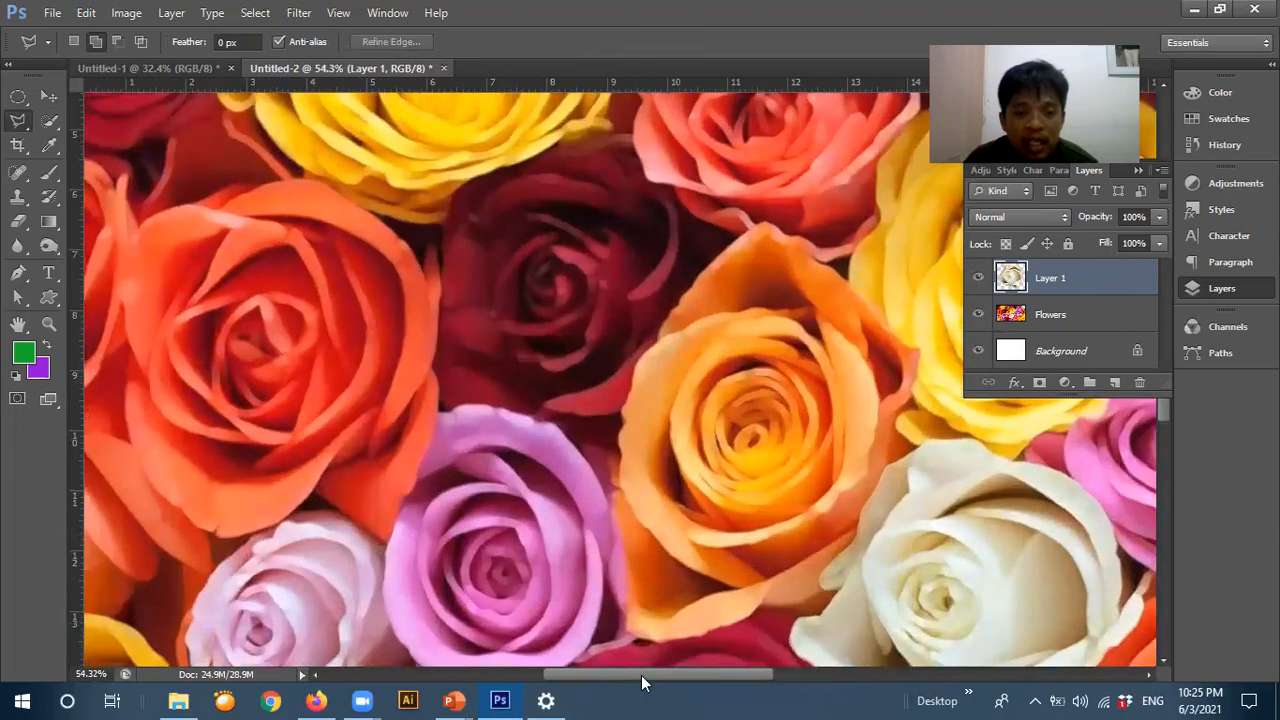
{"action": "scroll", "coordinate": [641, 675], "scroll_direction": "left", "scroll_amount": 3}
{"action": "scroll", "coordinate": [537, 586], "scroll_direction": "up", "scroll_amount": 1}
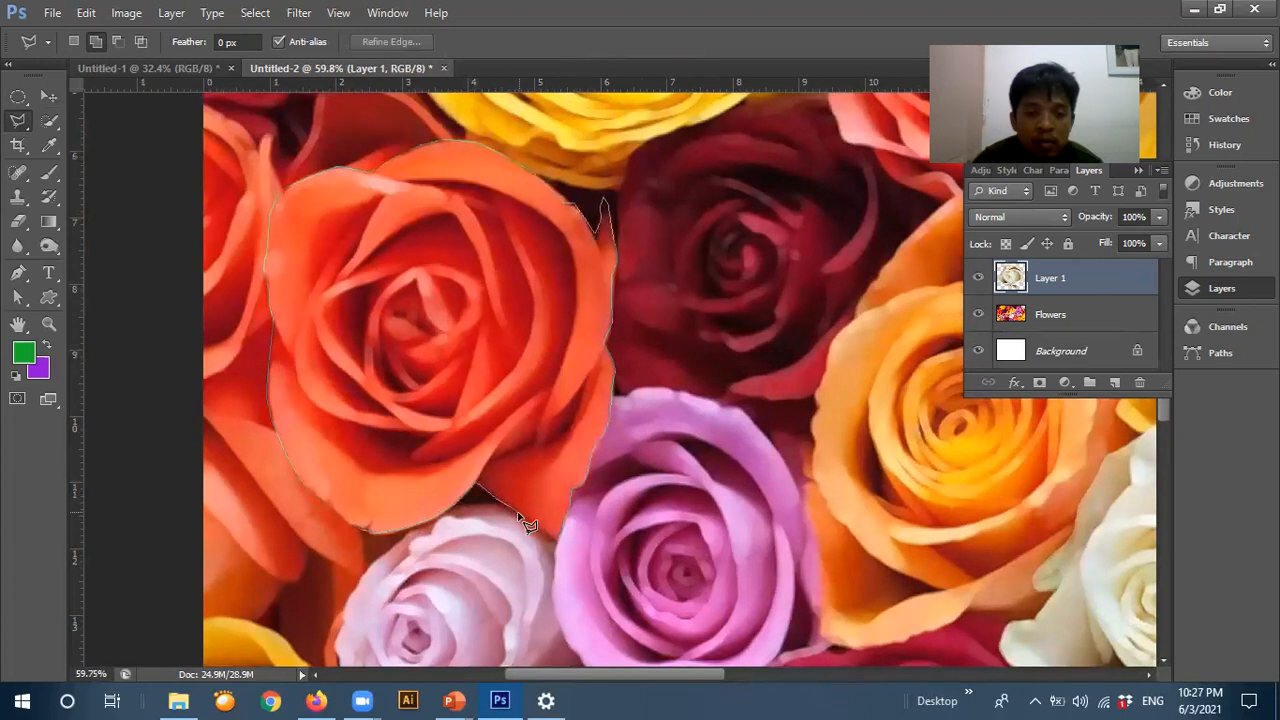
{"action": "left_click", "coordinate": [548, 538]}
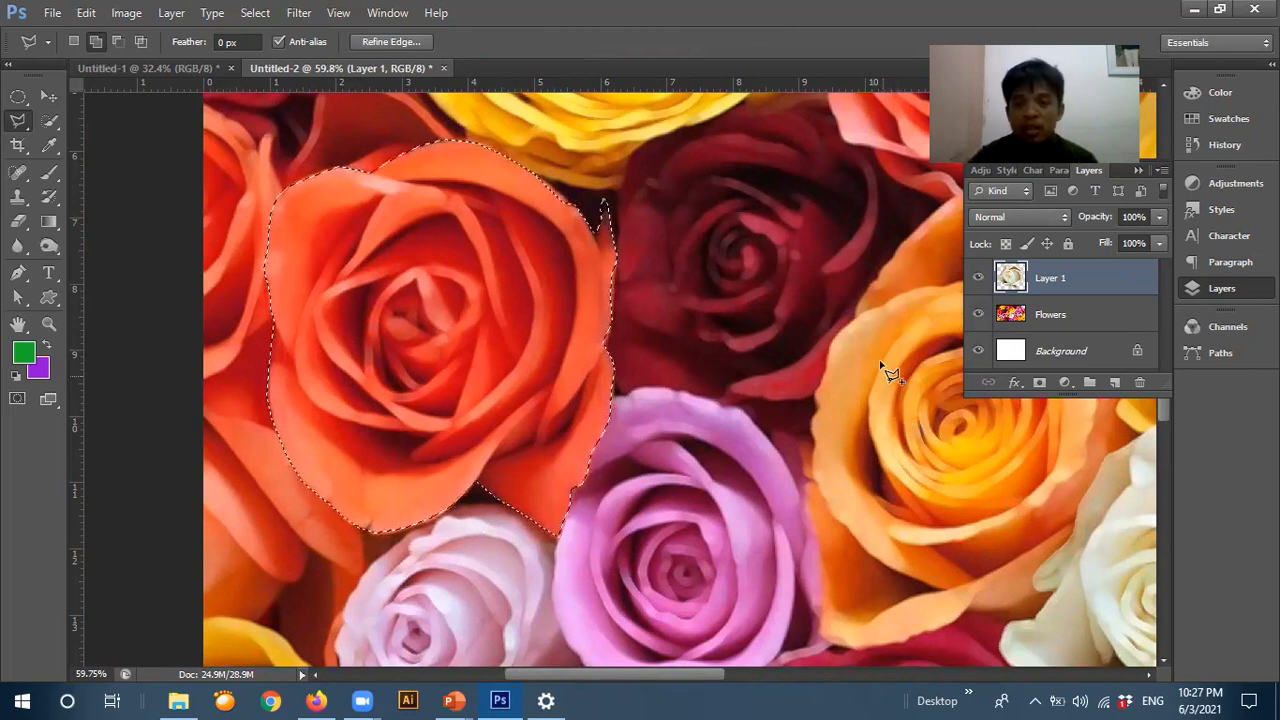
- Delete Layer 1, which holds the white rose cutout, while keeping the selection around the orange-red rose
{"action": "left_click", "coordinate": [1056, 312]}
{"action": "left_click", "coordinate": [1058, 283]}
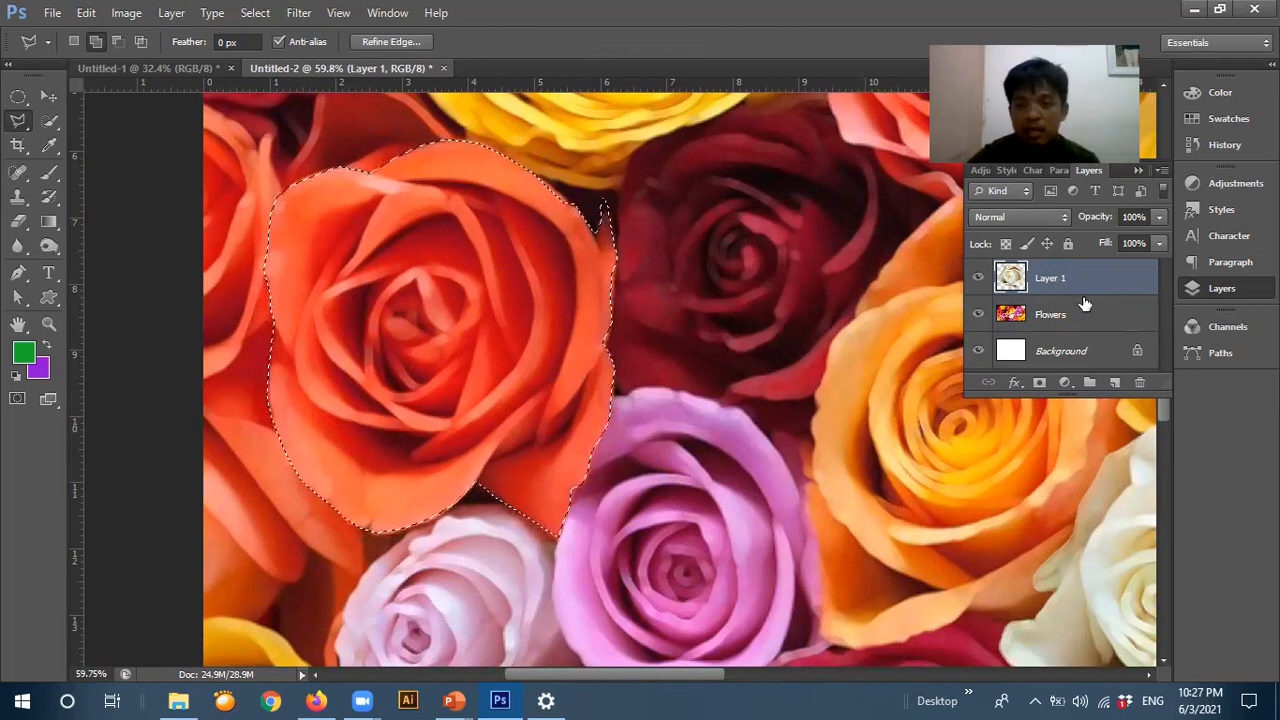
{"action": "left_click", "coordinate": [1140, 382]}
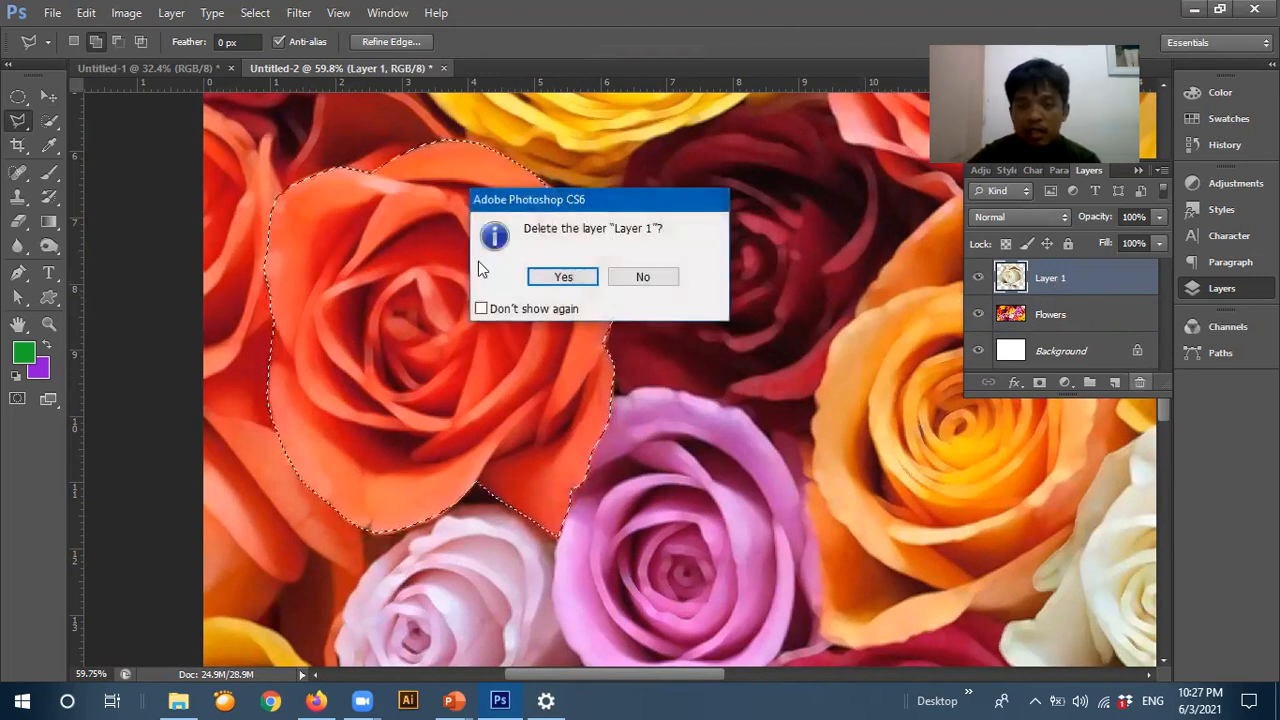
{"action": "left_click", "coordinate": [560, 278]}
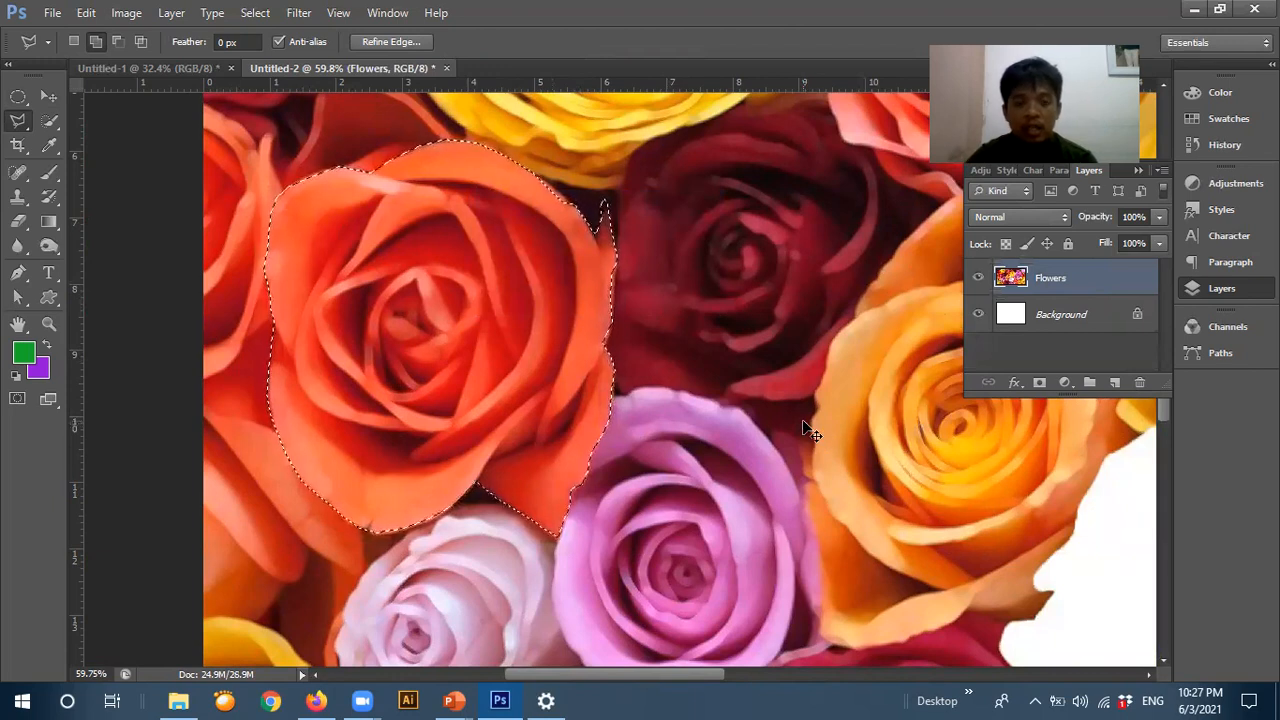
- Cut the selected orange-red rose from Flowers, paste it onto a separate layer, move it back over its hole, and clear any selection
{"action": "key", "text": "Delete"}
{"action": "key", "text": "ctrl+d"}
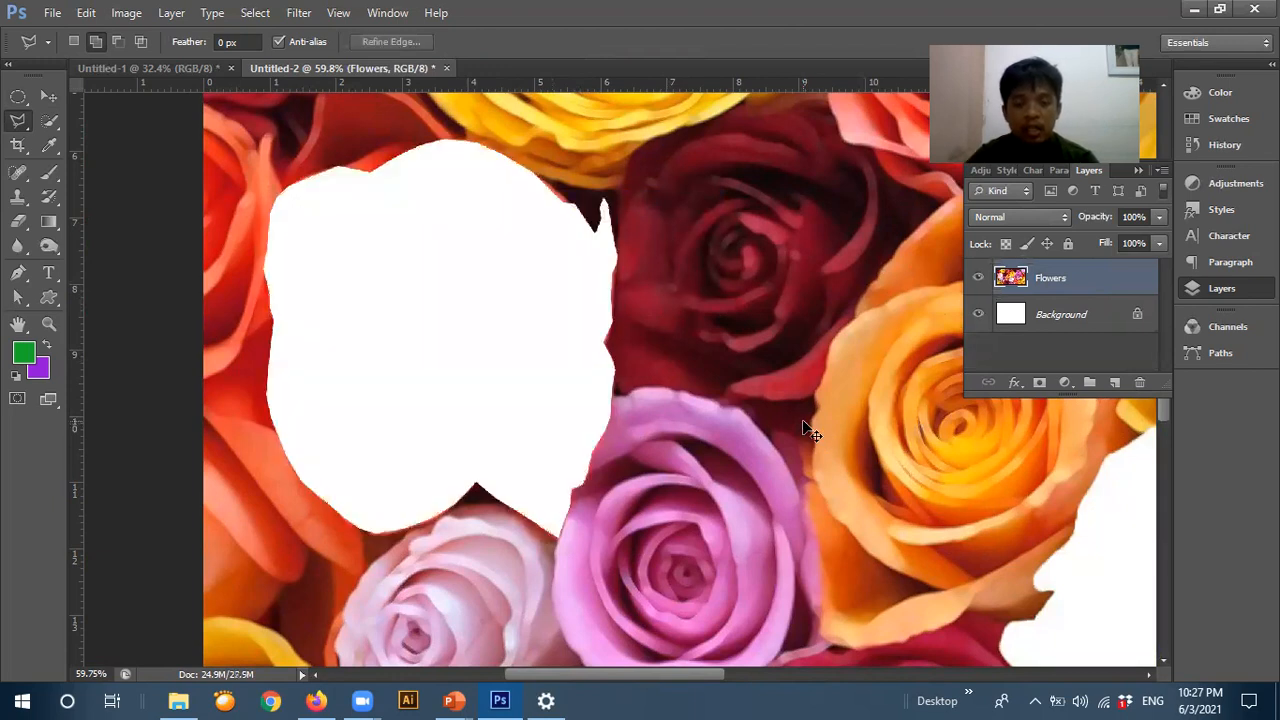
{"action": "key", "text": "ctrl+v"}
{"action": "left_click", "coordinate": [48, 95]}
{"action": "left_click_drag", "start_coordinate": [580, 315], "coordinate": [401, 271]}
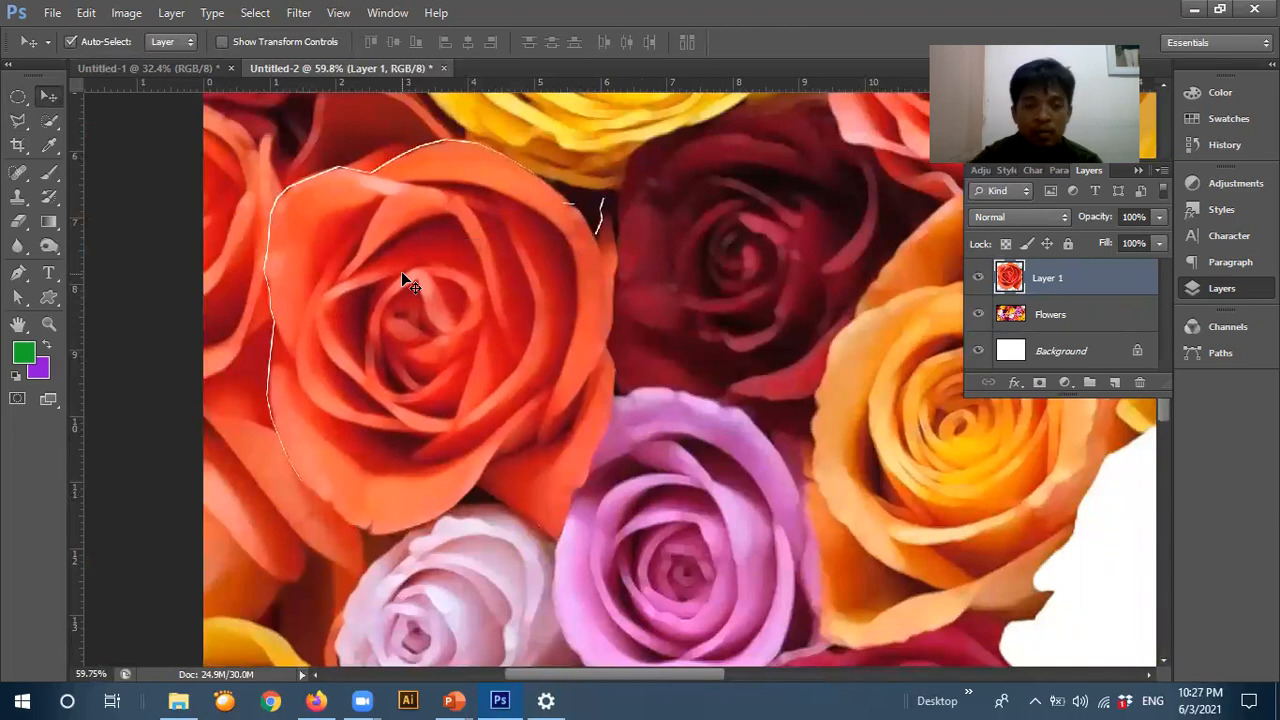
{"action": "key", "text": "ctrl+d"}
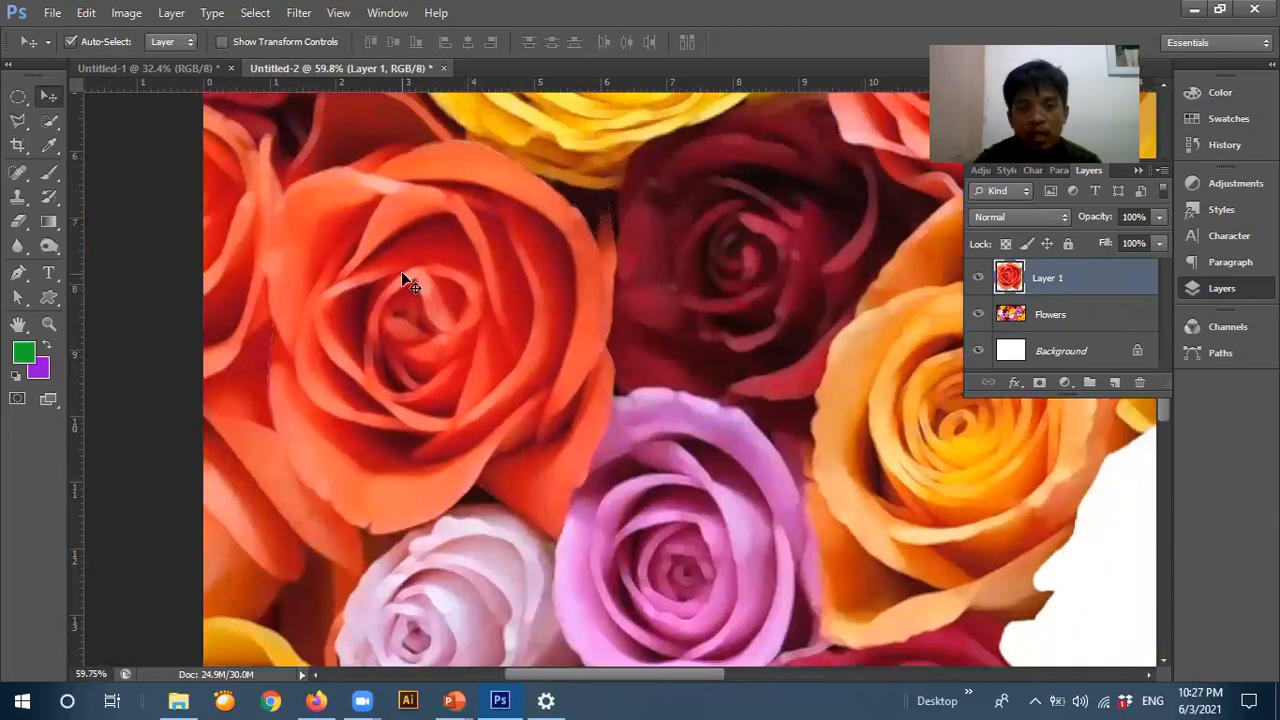
{"action": "key", "text": "ctrl+minus"}
{"action": "key", "text": "ctrl+minus"}
{"action": "key", "text": "ctrl+minus"}
{"action": "key", "text": "ctrl+minus"}
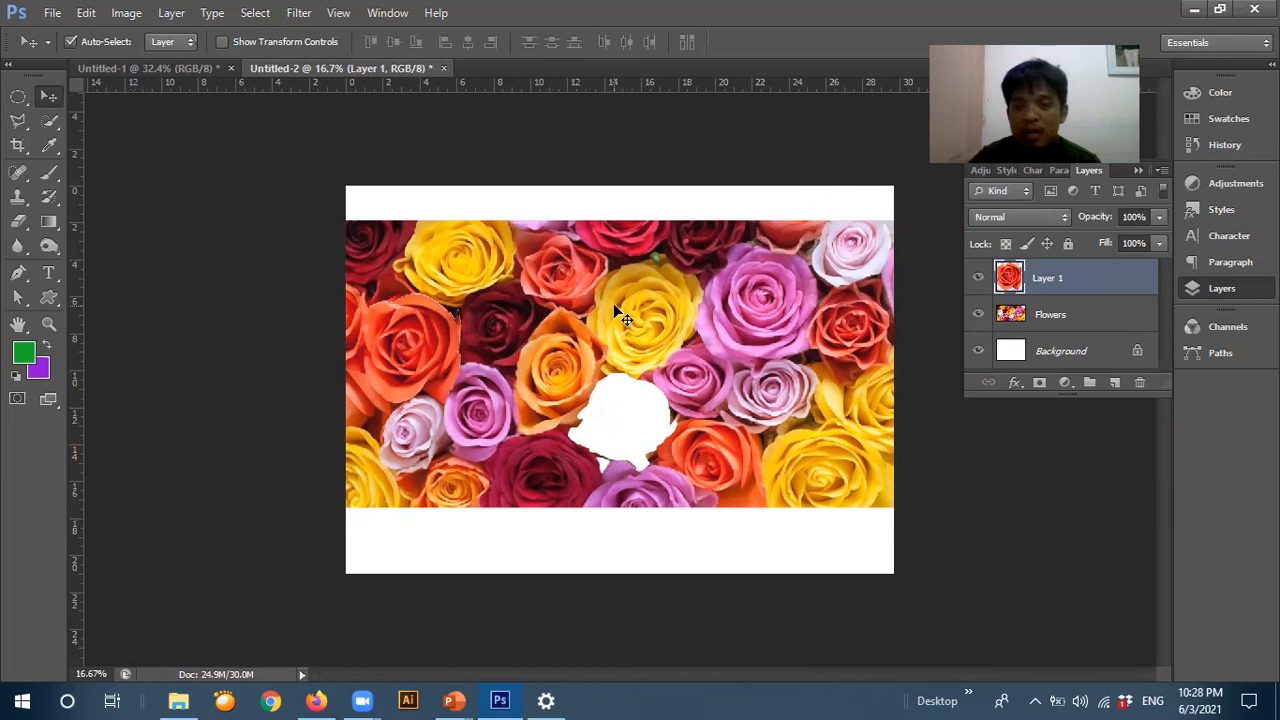
- Close both open documents, Untitled-2 and Untitled-1, without saving their changes
{"action": "left_click", "coordinate": [441, 68]}
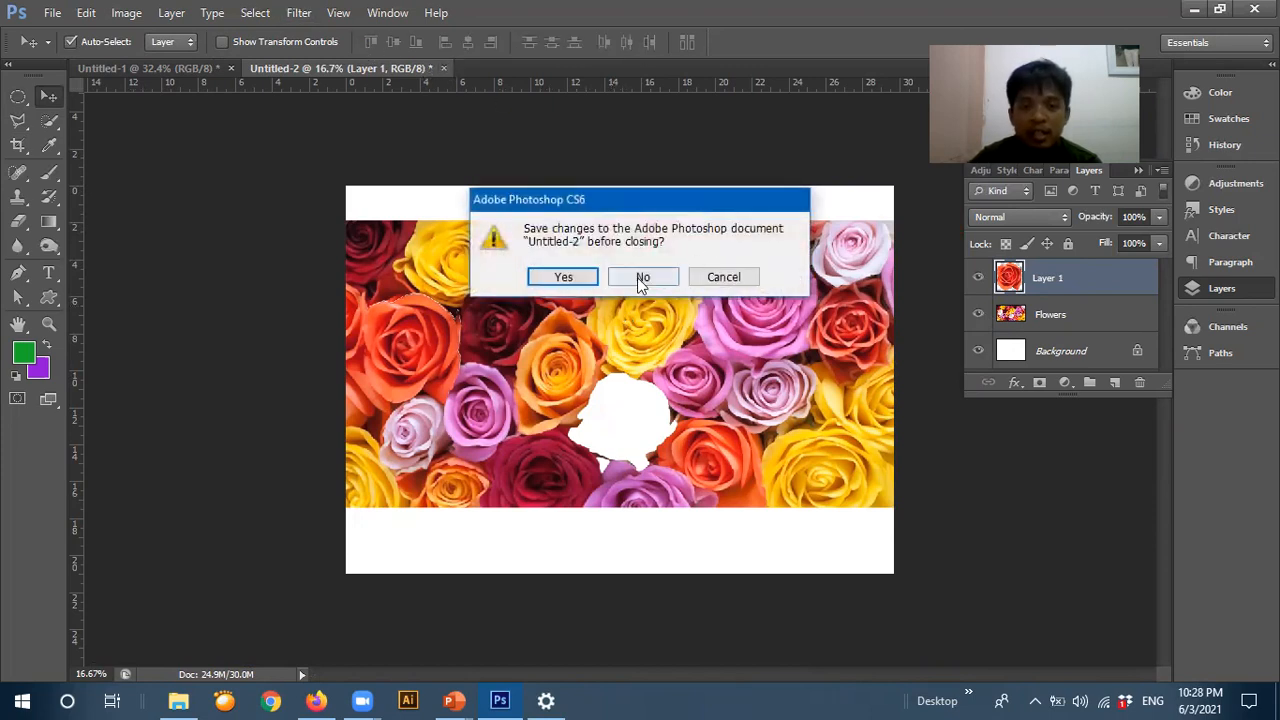
{"action": "left_click", "coordinate": [644, 276]}
{"action": "left_click", "coordinate": [231, 68]}
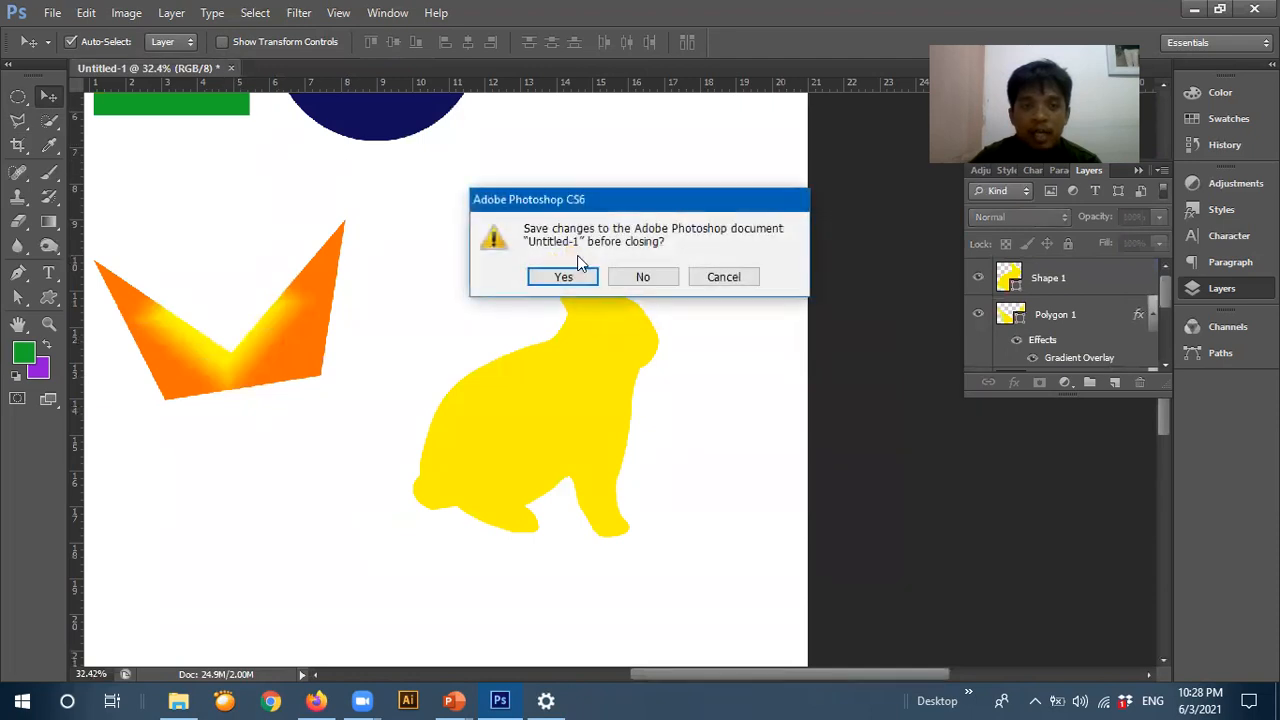
{"action": "left_click", "coordinate": [646, 276]}
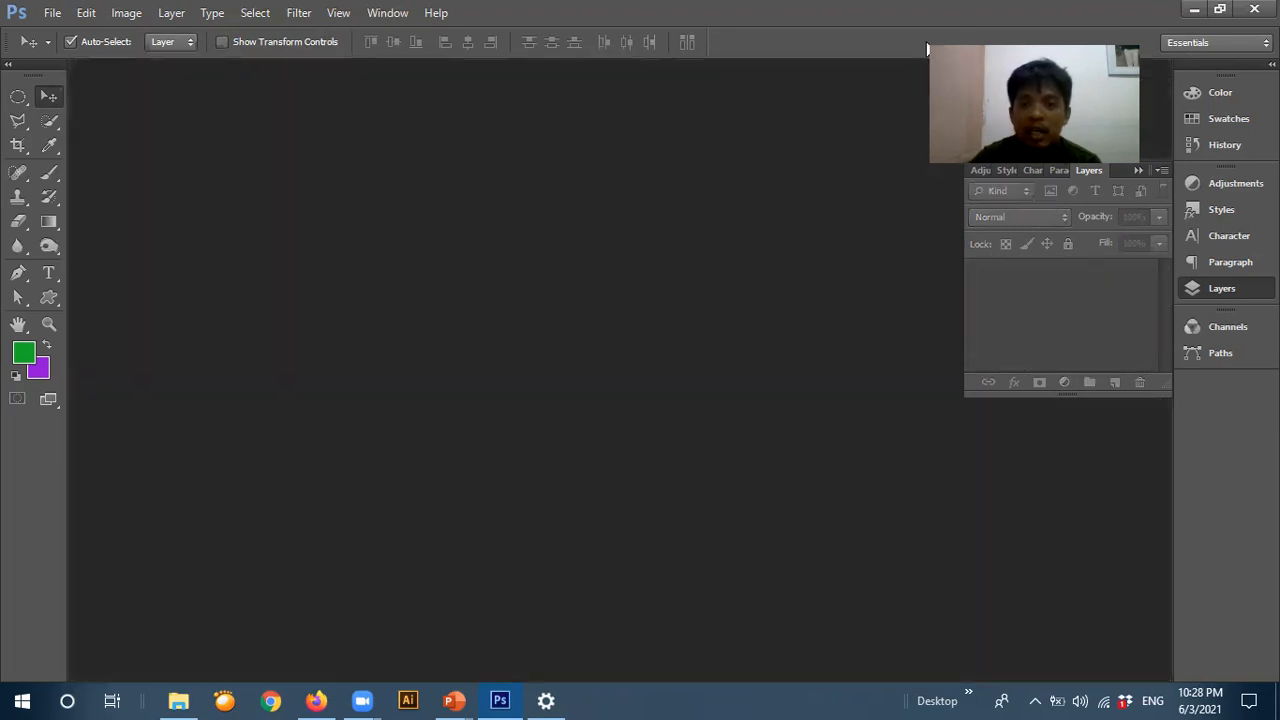